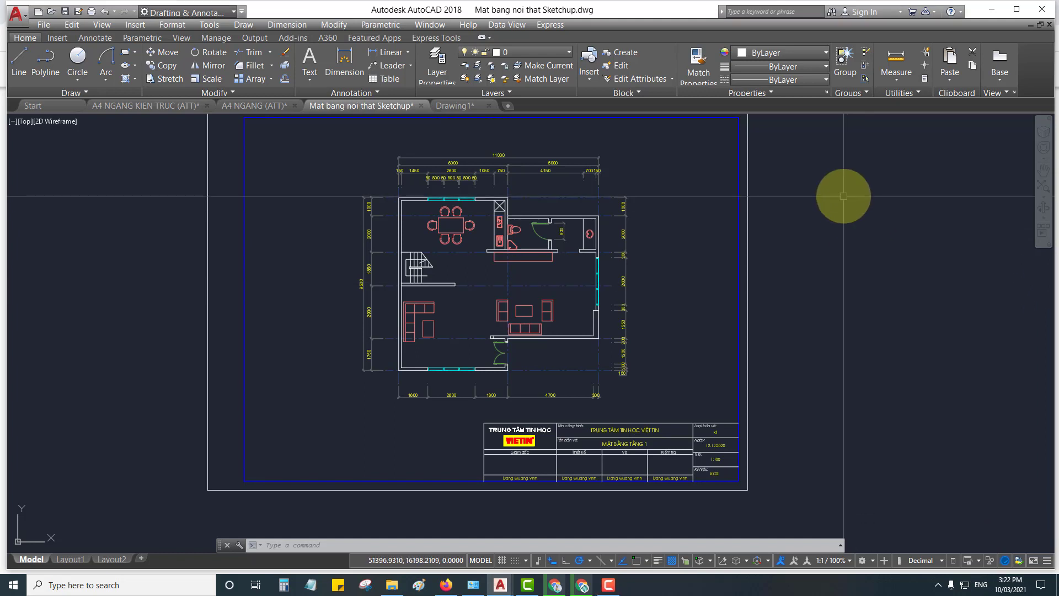
Pan and zoom to the lower-right title block showing the VIETIN logo and KC01 code
{"action": "middle_click_drag", "start_coordinate": [846, 194], "coordinate": [844, 214]}
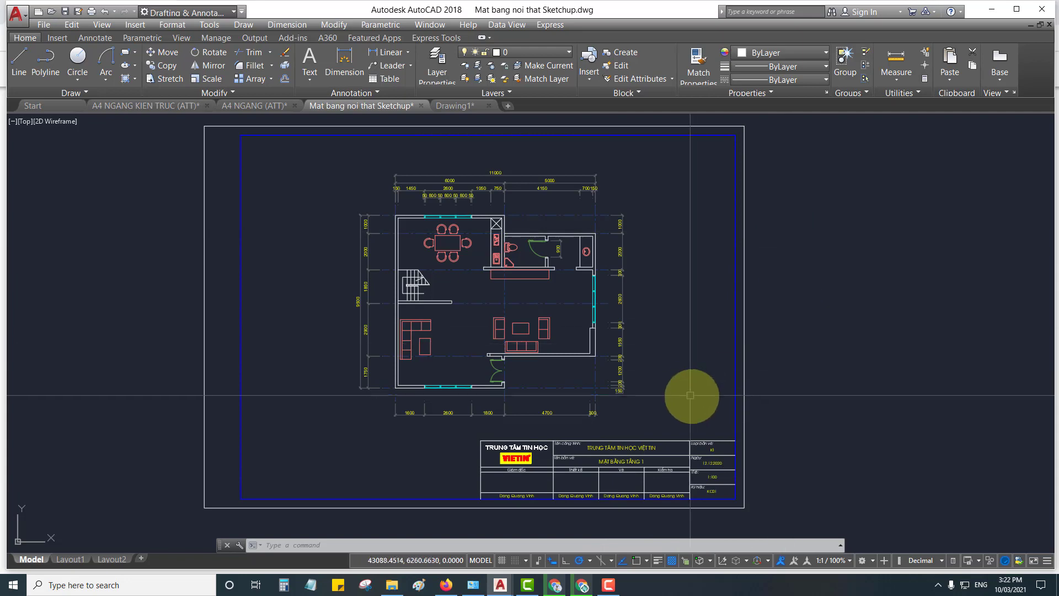
{"action": "middle_click_drag", "start_coordinate": [689, 396], "coordinate": [695, 388]}
{"action": "scroll", "coordinate": [694, 389], "scroll_direction": "up", "scroll_amount": 1}
{"action": "scroll", "coordinate": [621, 472], "scroll_direction": "up", "scroll_amount": 1}
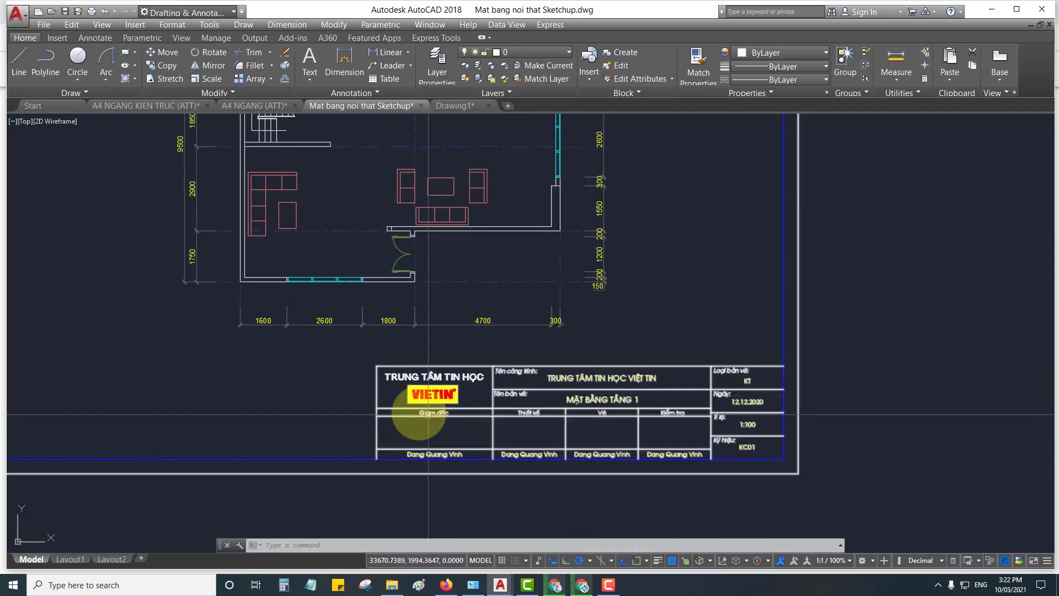
{"action": "scroll", "coordinate": [717, 451], "scroll_direction": "up", "scroll_amount": 2}
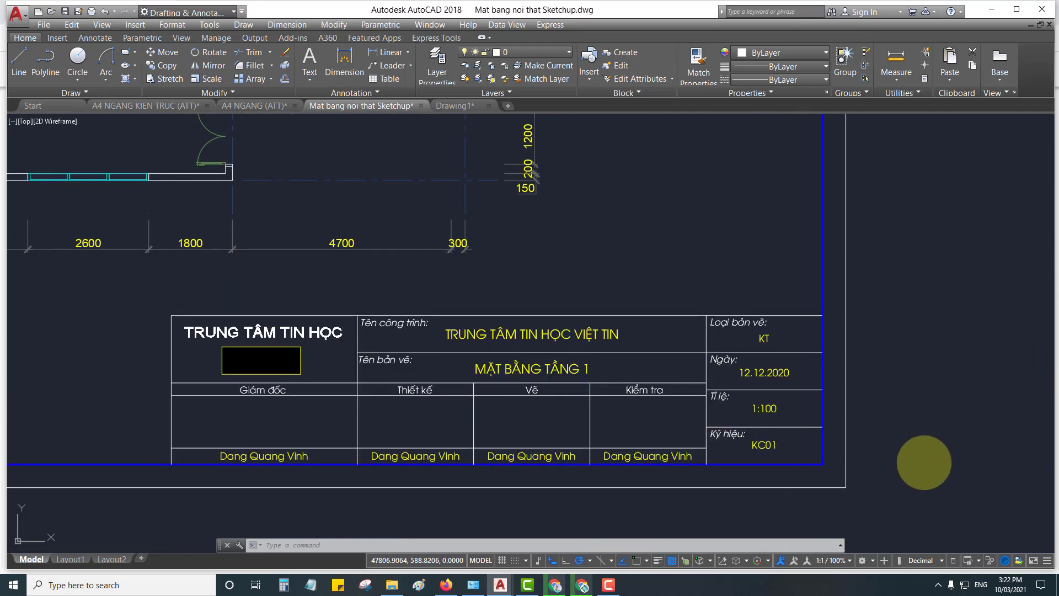
{"action": "middle_click_drag", "start_coordinate": [925, 462], "coordinate": [936, 444]}
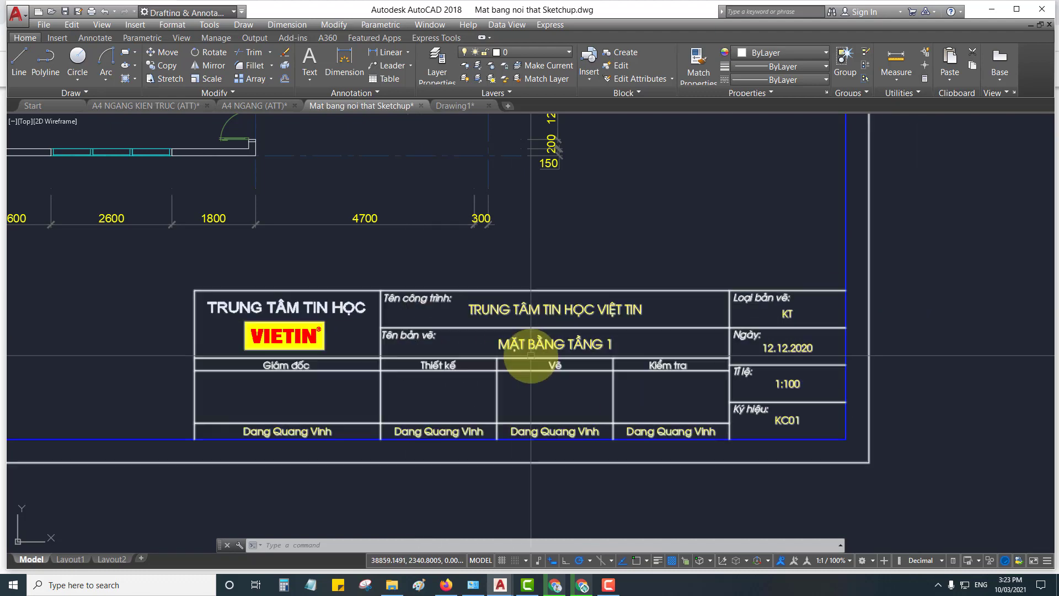
Zoom out to the whole floor-plan sheet, then switch to the blank Drawing1 document
{"action": "scroll", "coordinate": [791, 383], "scroll_direction": "down", "scroll_amount": 5}
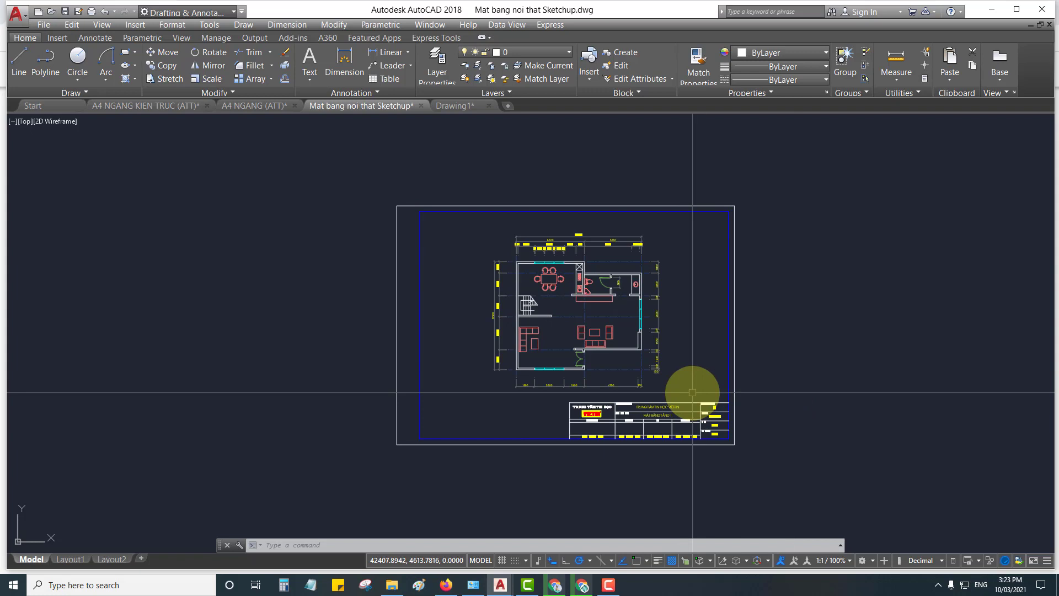
{"action": "scroll", "coordinate": [650, 397], "scroll_direction": "up", "scroll_amount": 1}
{"action": "scroll", "coordinate": [650, 397], "scroll_direction": "up", "scroll_amount": 2}
{"action": "mouse_move", "coordinate": [650, 397]}
{"action": "middle_mouse_down"}
{"action": "mouse_move", "coordinate": [649, 429]}
{"action": "mouse_move", "coordinate": [657, 426]}
{"action": "middle_mouse_up"}
{"action": "middle_click_drag", "start_coordinate": [811, 407], "coordinate": [807, 404]}
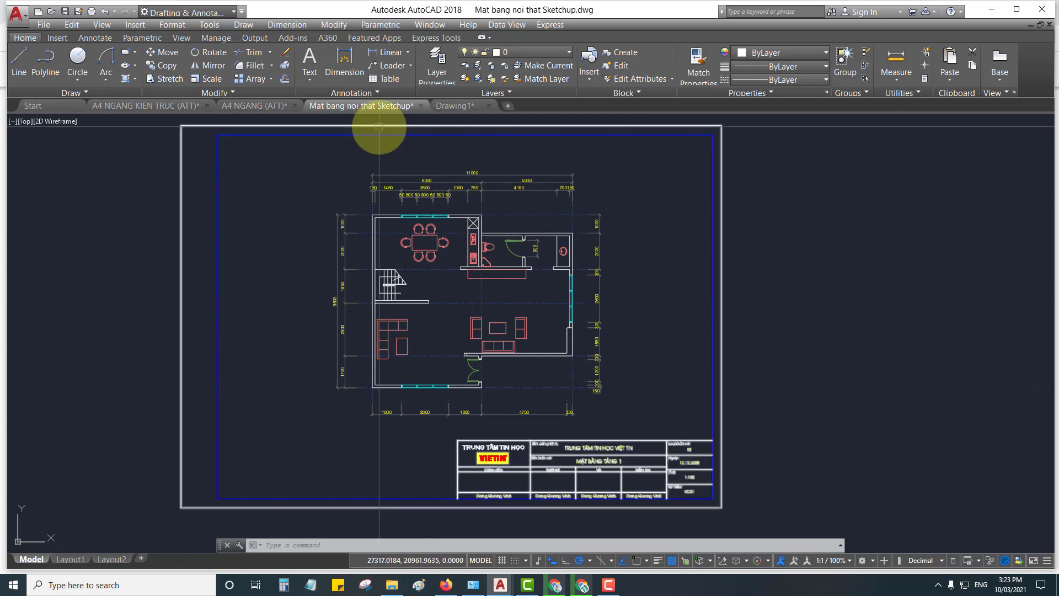
{"action": "mouse_move", "coordinate": [379, 127]}
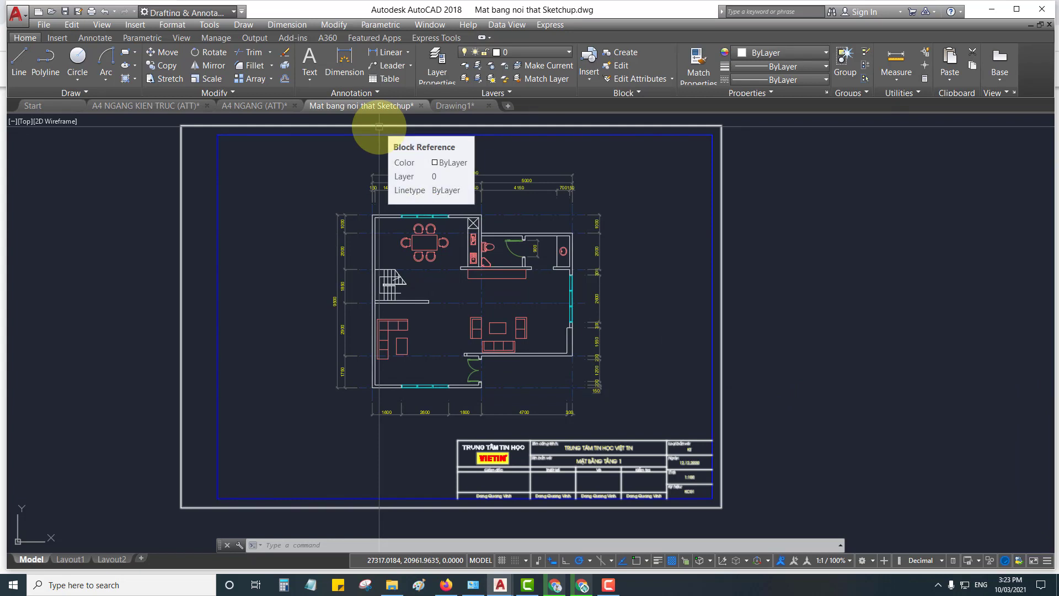
{"action": "left_click", "coordinate": [455, 106]}
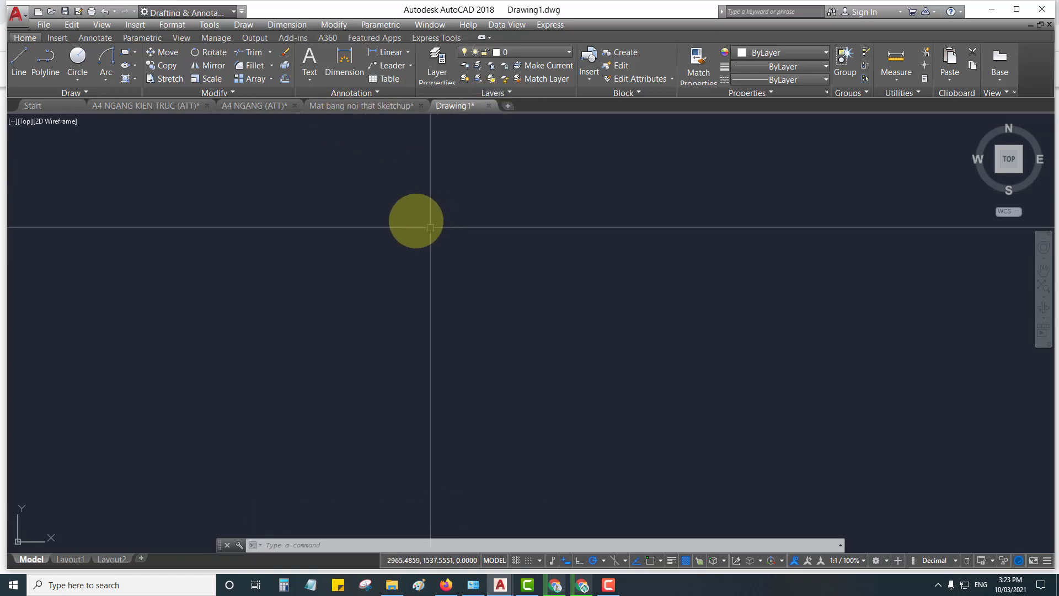
Start a block insert and browse to the A4 NGANG KIEN TRUC (ATT).dwg file
{"action": "left_click", "coordinate": [144, 24]}
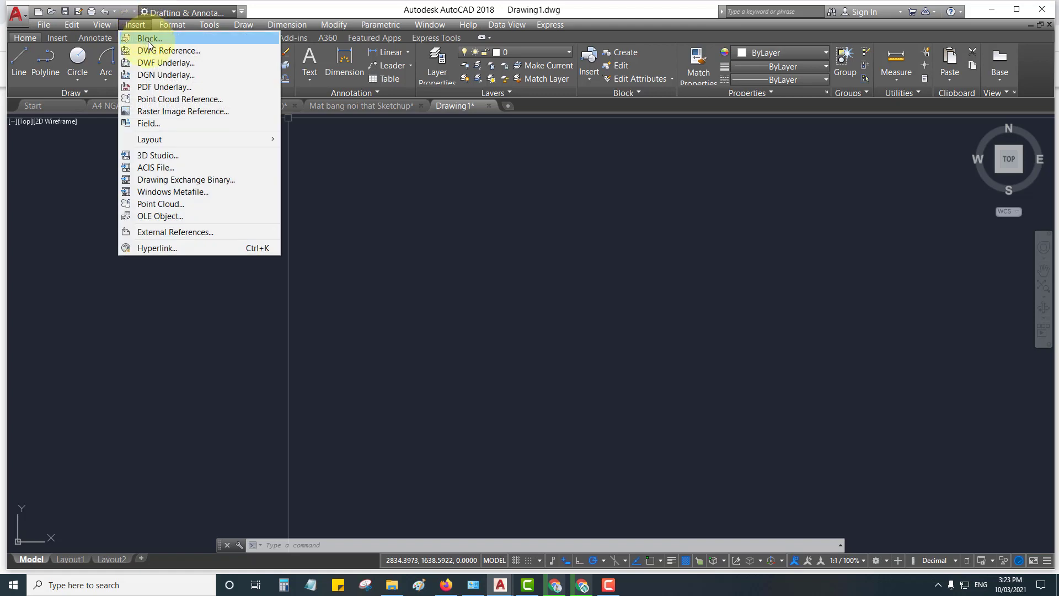
{"action": "left_click", "coordinate": [149, 39]}
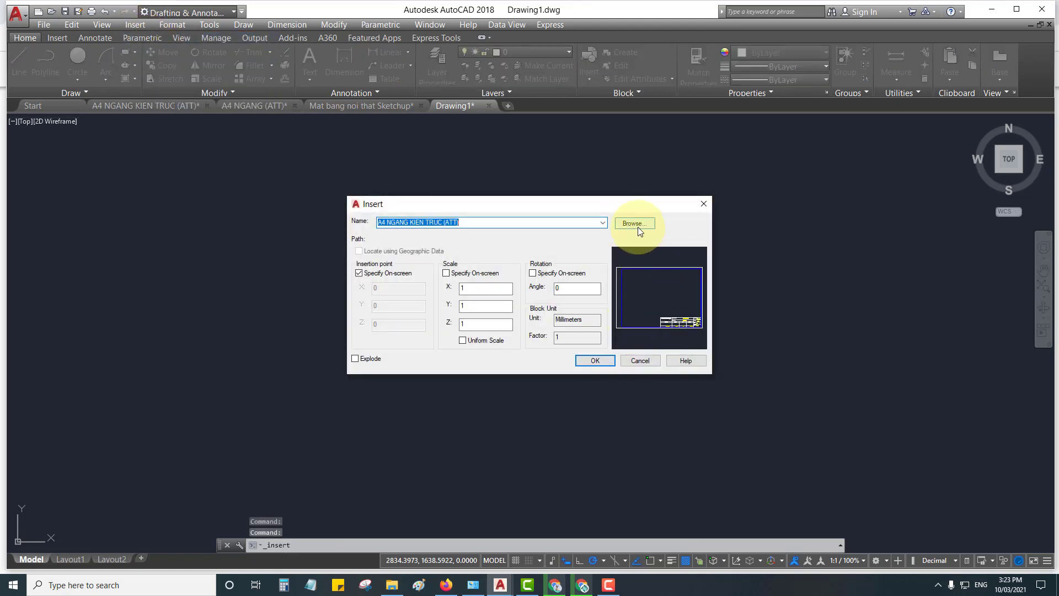
{"action": "left_click", "coordinate": [637, 225]}
{"action": "left_click_drag", "start_coordinate": [493, 158], "coordinate": [454, 150]}
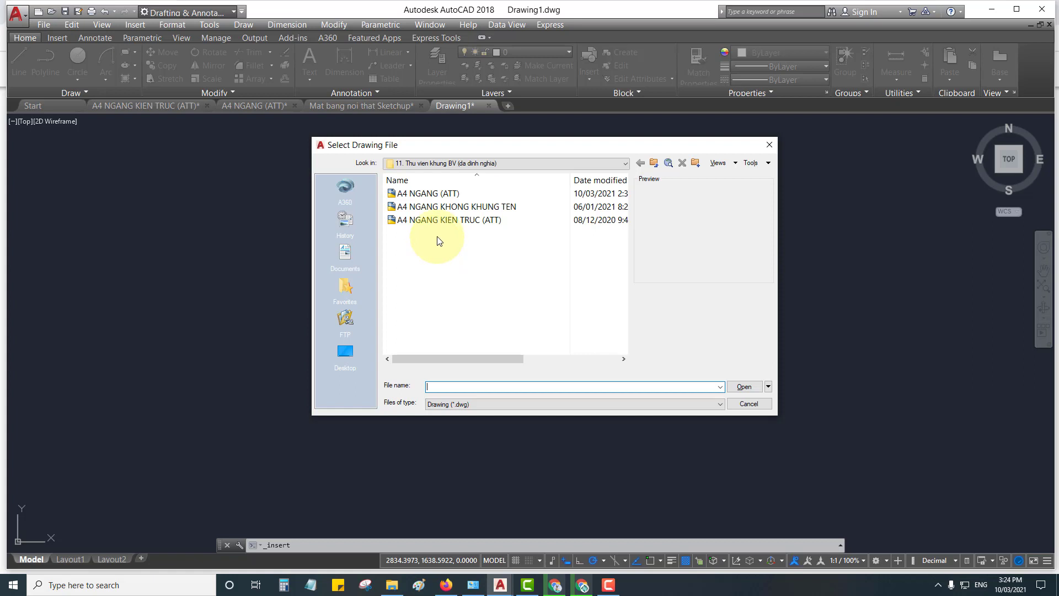
{"action": "left_click", "coordinate": [430, 220]}
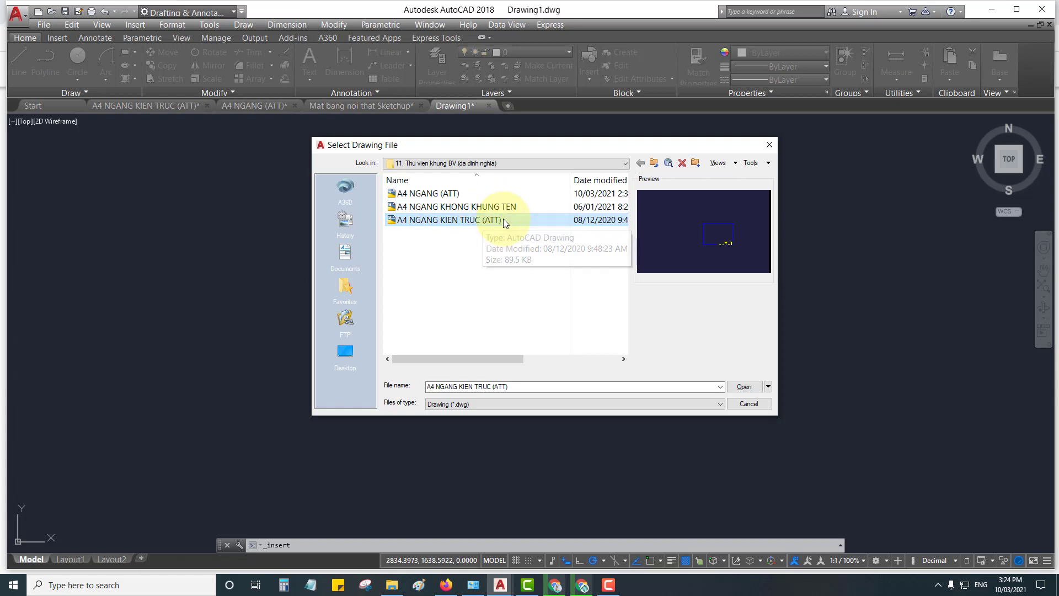
{"action": "left_click", "coordinate": [741, 386]}
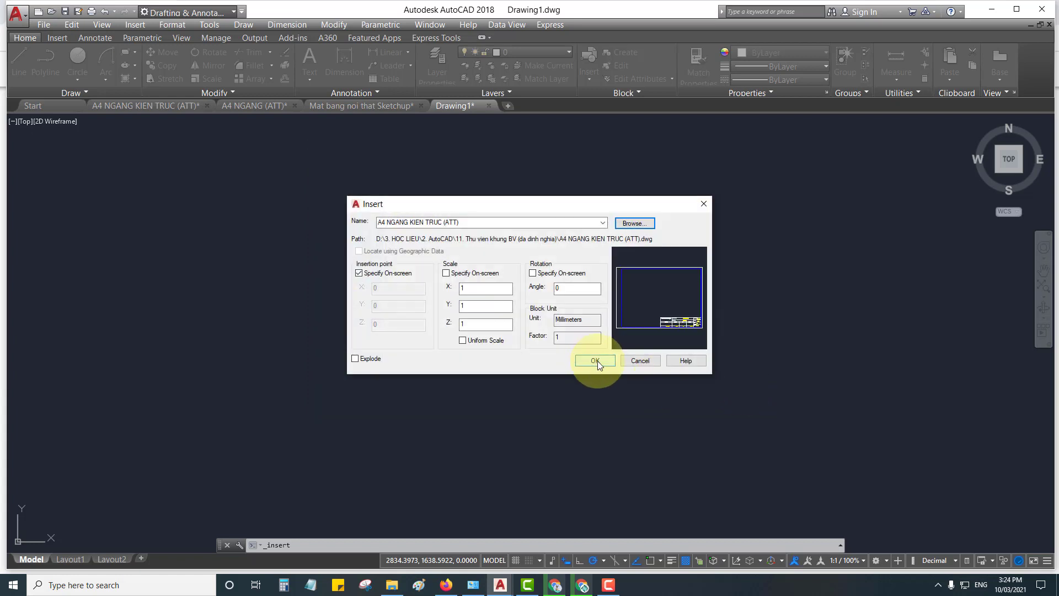
Accept the insert settings and redefine the existing block
{"action": "double_click", "coordinate": [573, 337]}
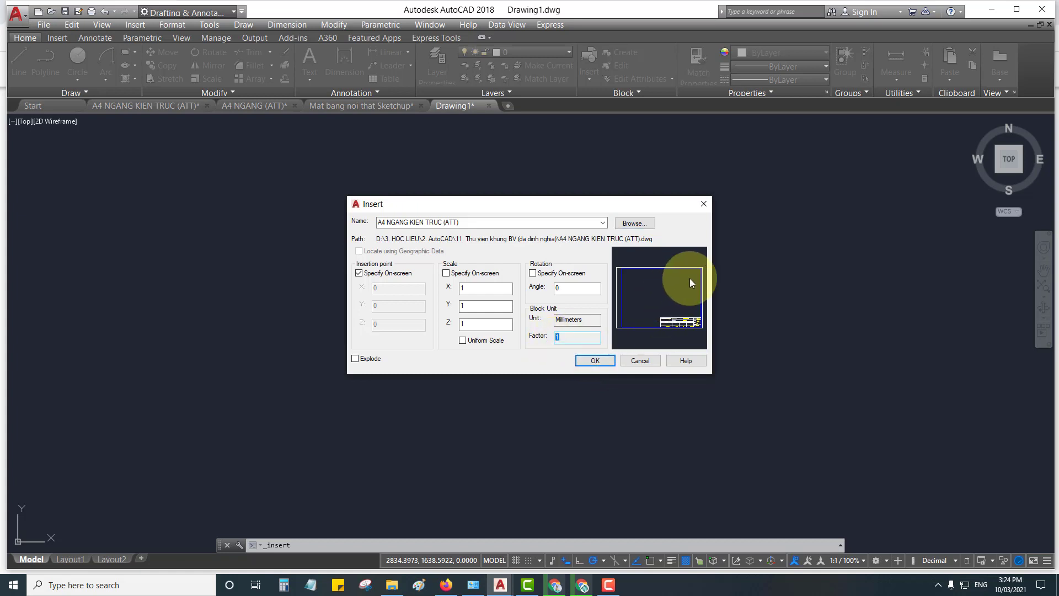
{"action": "left_click", "coordinate": [588, 361]}
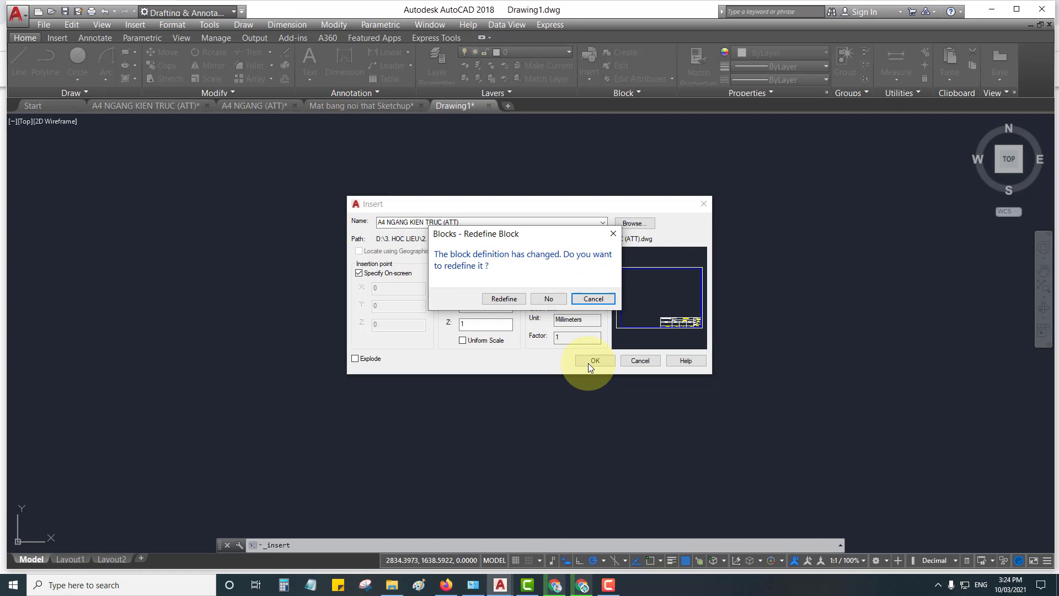
{"action": "left_click", "coordinate": [504, 301]}
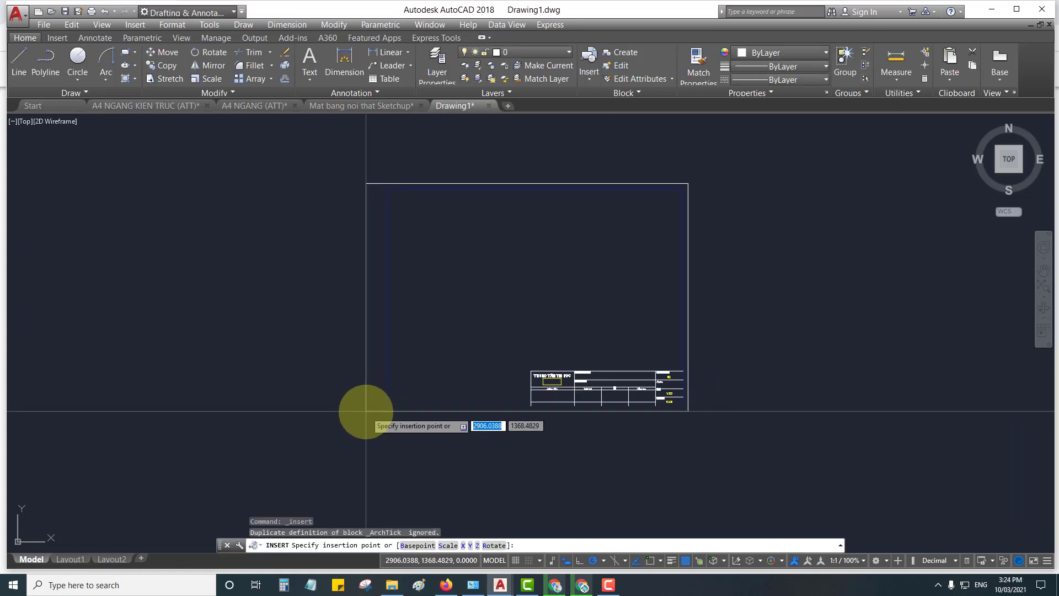
Place the frame and set project name HDFHDDH and drawing name SGGSGSSG
{"action": "left_click", "coordinate": [366, 410]}
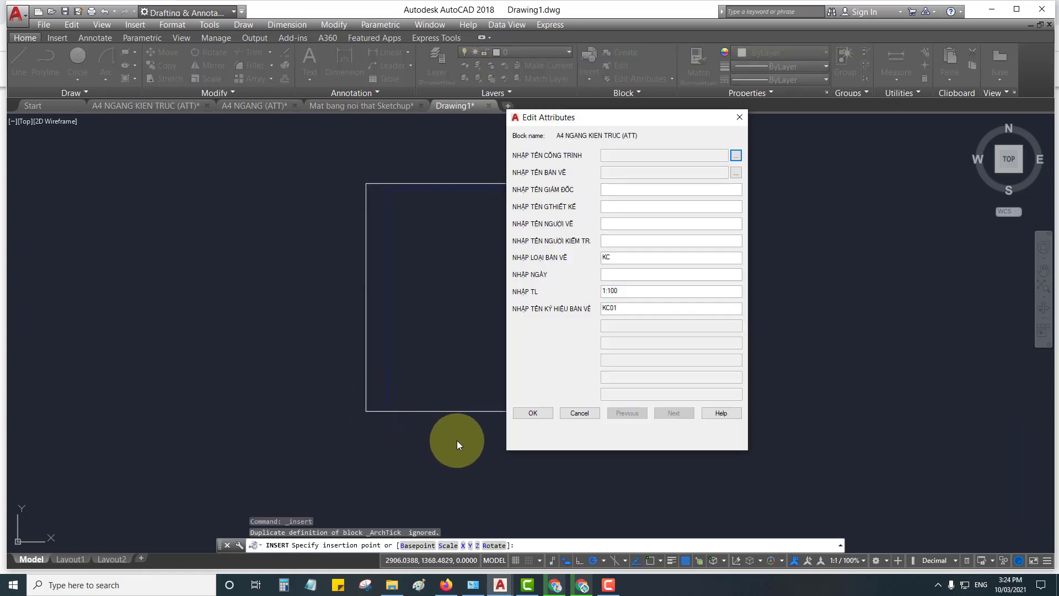
{"action": "mouse_move", "coordinate": [630, 120]}
{"action": "left_mouse_down"}
{"action": "mouse_move", "coordinate": [788, 136]}
{"action": "mouse_move", "coordinate": [725, 139]}
{"action": "left_mouse_up"}
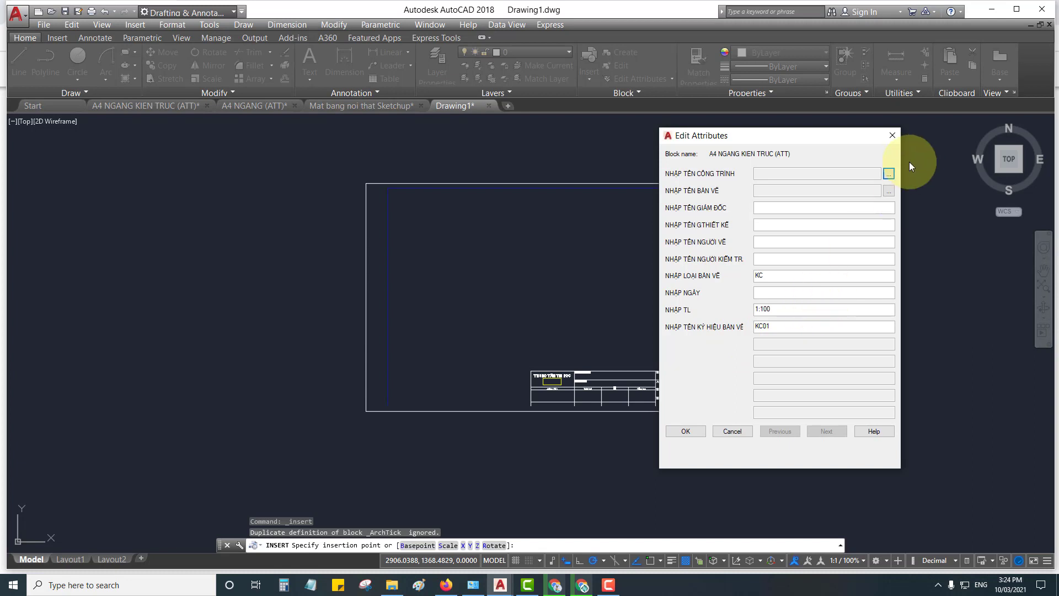
{"action": "left_click", "coordinate": [888, 173]}
{"action": "type", "text": "HDFH"}
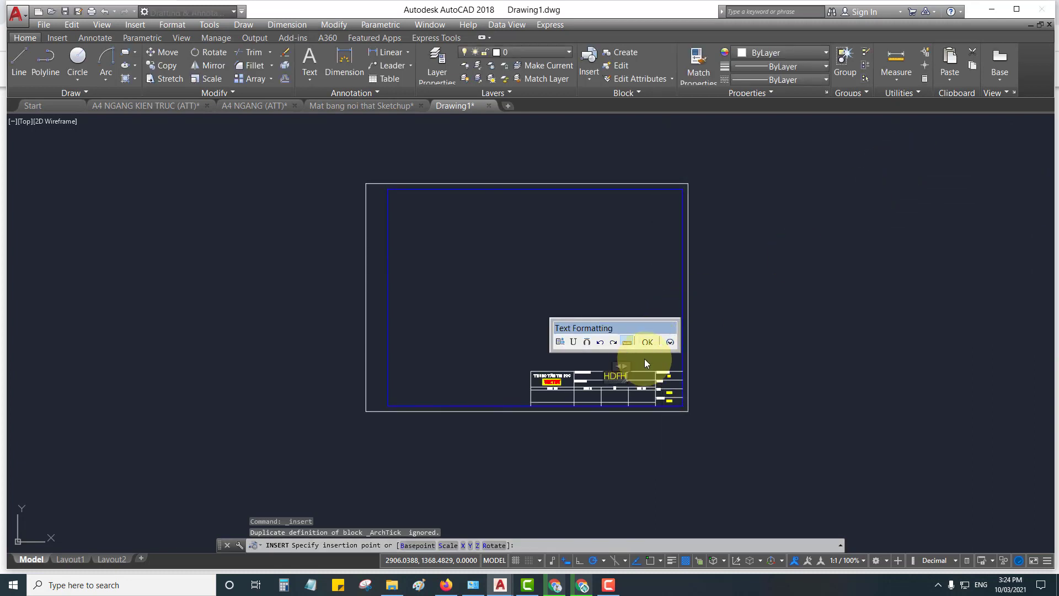
{"action": "type", "text": "DDH"}
{"action": "left_click", "coordinate": [647, 342]}
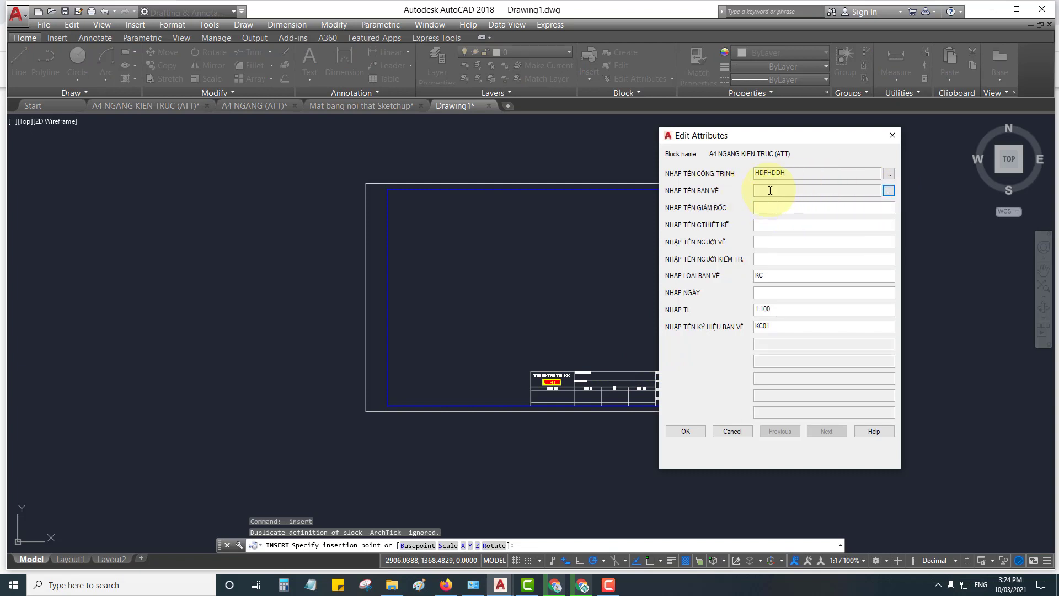
{"action": "left_click", "coordinate": [889, 191]}
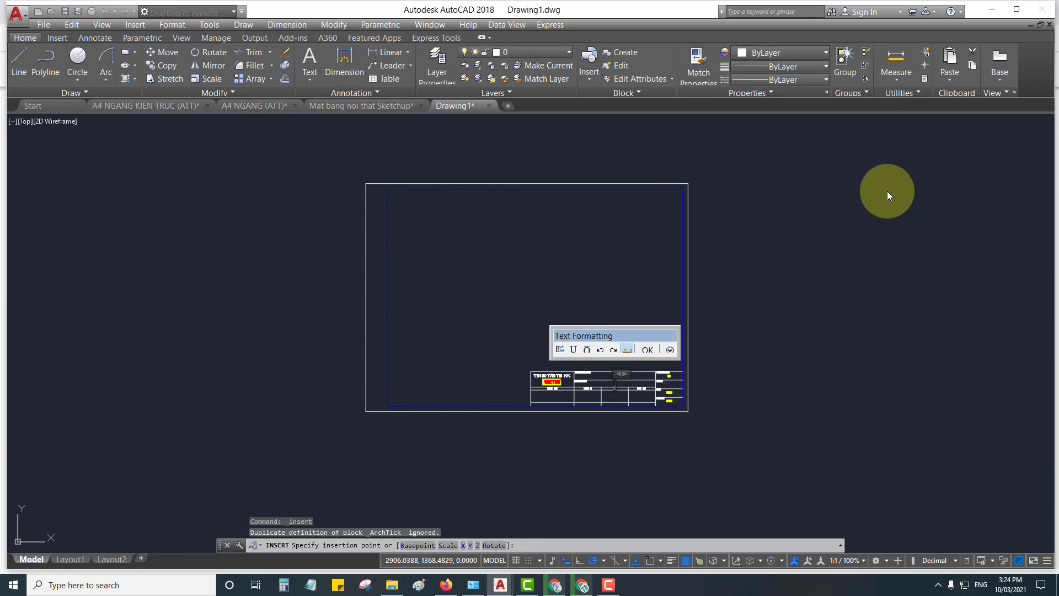
{"action": "type", "text": "SGGSGSGSG"}
{"action": "left_click", "coordinate": [647, 349]}
Fill the next attribute fields with sample entries VSVV, SVSV, SVSVSV and VSVSV
{"action": "type", "text": "VSVV"}
{"action": "key", "text": "Tab"}
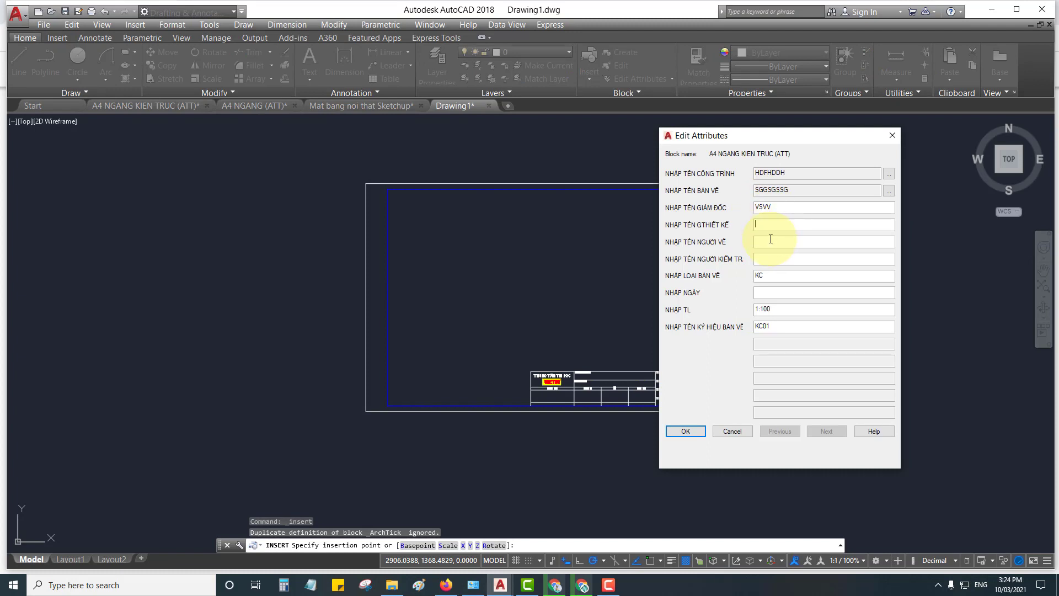
{"action": "type", "text": "SVSV"}
{"action": "key", "text": "Tab"}
{"action": "type", "text": "SVSVSV"}
{"action": "key", "text": "Tab"}
{"action": "type", "text": "VSVSV"}
{"action": "key", "text": "Tab"}
{"action": "key", "text": "Tab"}
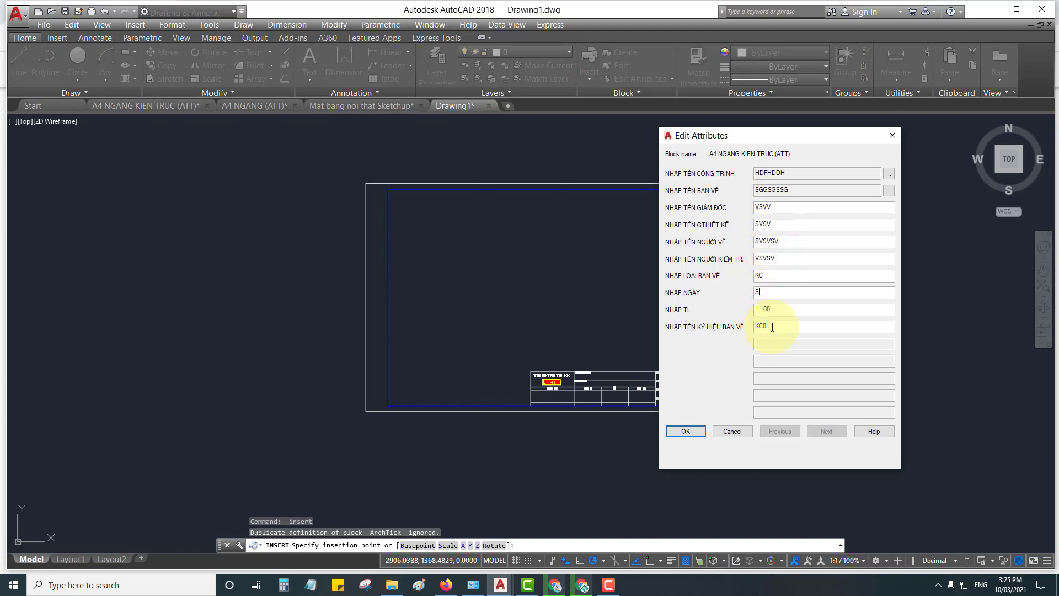
Enter SVSV in the last attribute field and finish inserting the frame
{"action": "type", "text": "SVSV"}
{"action": "left_click", "coordinate": [697, 432]}
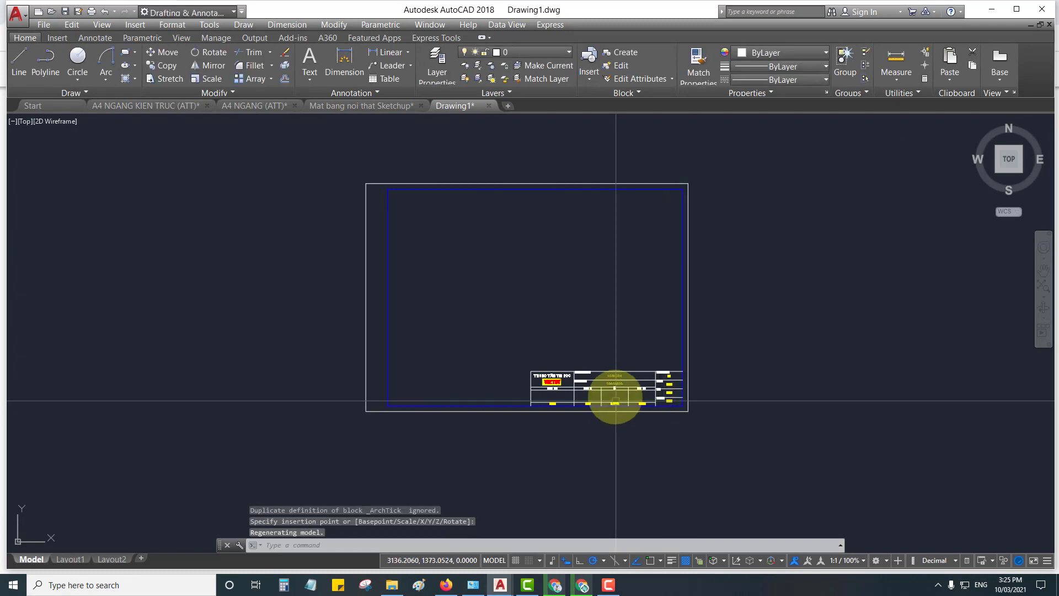
{"action": "scroll", "coordinate": [610, 392], "scroll_direction": "up", "scroll_amount": 3}
{"action": "scroll", "coordinate": [613, 353], "scroll_direction": "up", "scroll_amount": 3}
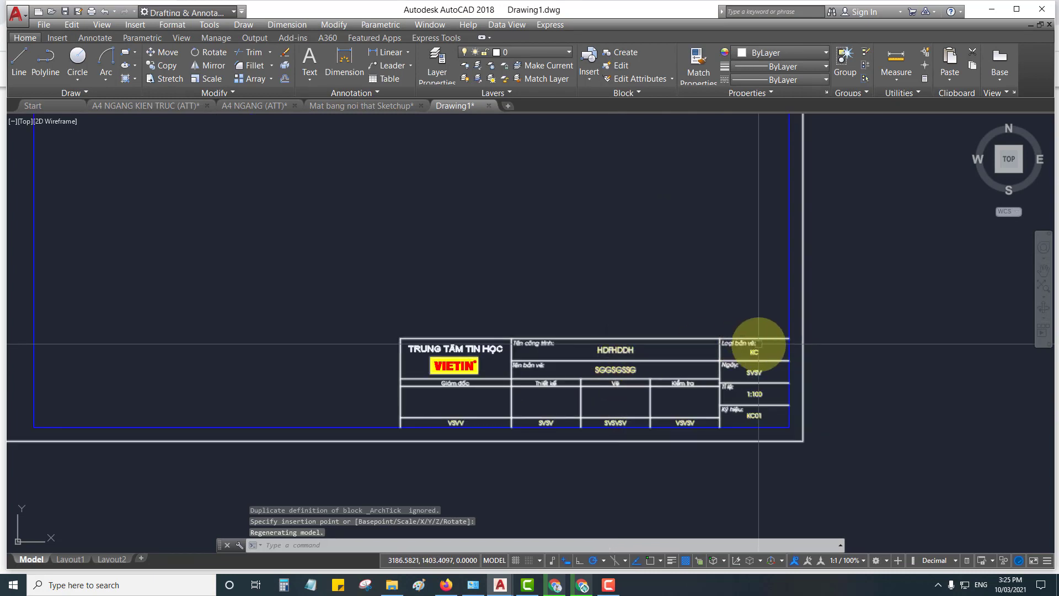
{"action": "scroll", "coordinate": [891, 361], "scroll_direction": "down", "scroll_amount": 2}
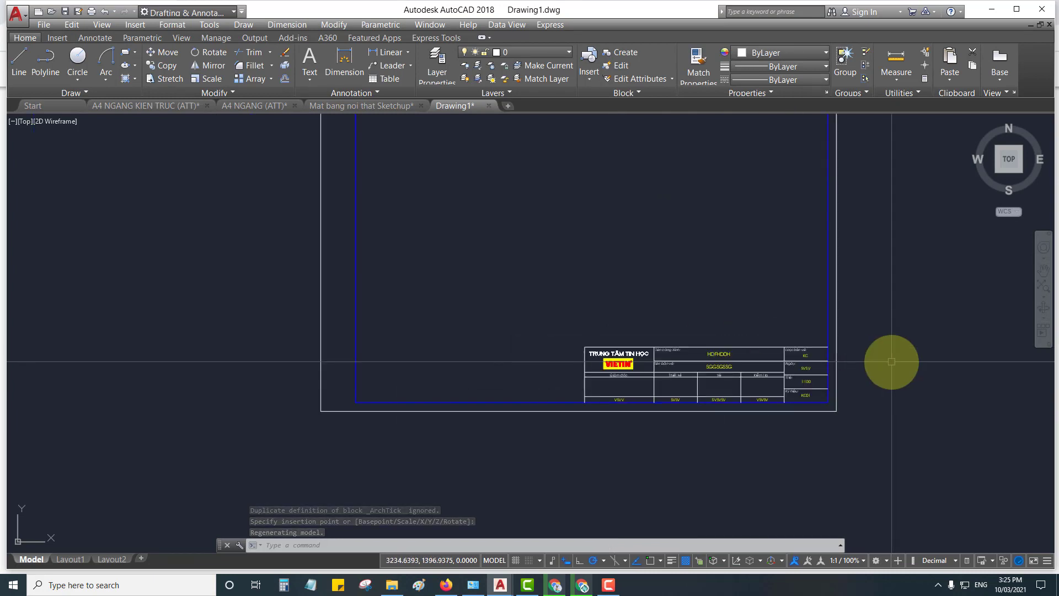
{"action": "mouse_move", "coordinate": [891, 362]}
{"action": "middle_mouse_down"}
{"action": "mouse_move", "coordinate": [828, 416]}
{"action": "mouse_move", "coordinate": [741, 429]}
{"action": "middle_mouse_up"}
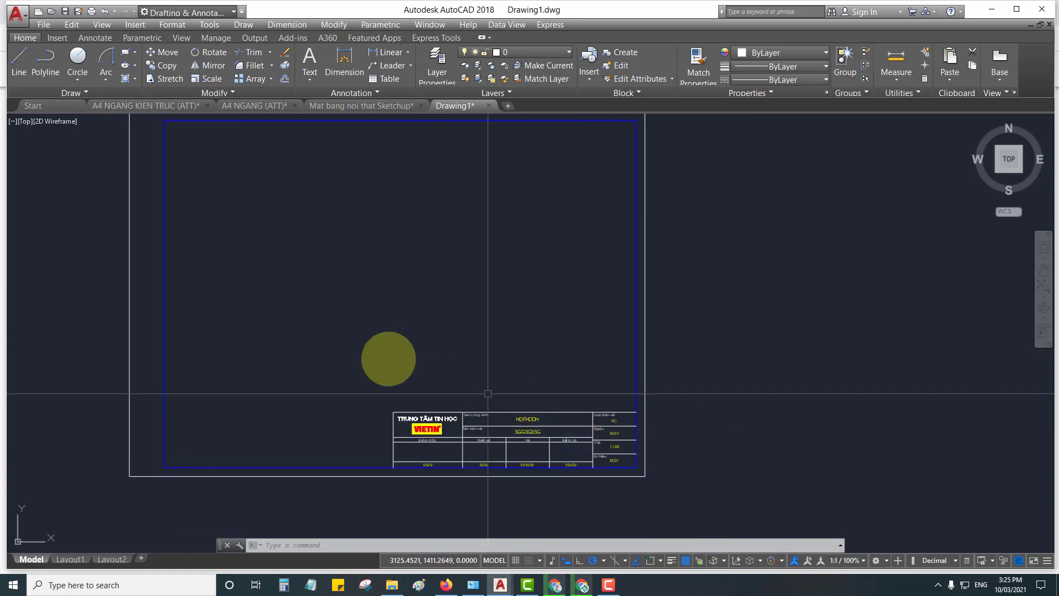
{"action": "middle_click_drag", "start_coordinate": [386, 359], "coordinate": [437, 363]}
Grip-copy the frame with its title block to the right of the original
{"action": "left_click", "coordinate": [165, 193]}
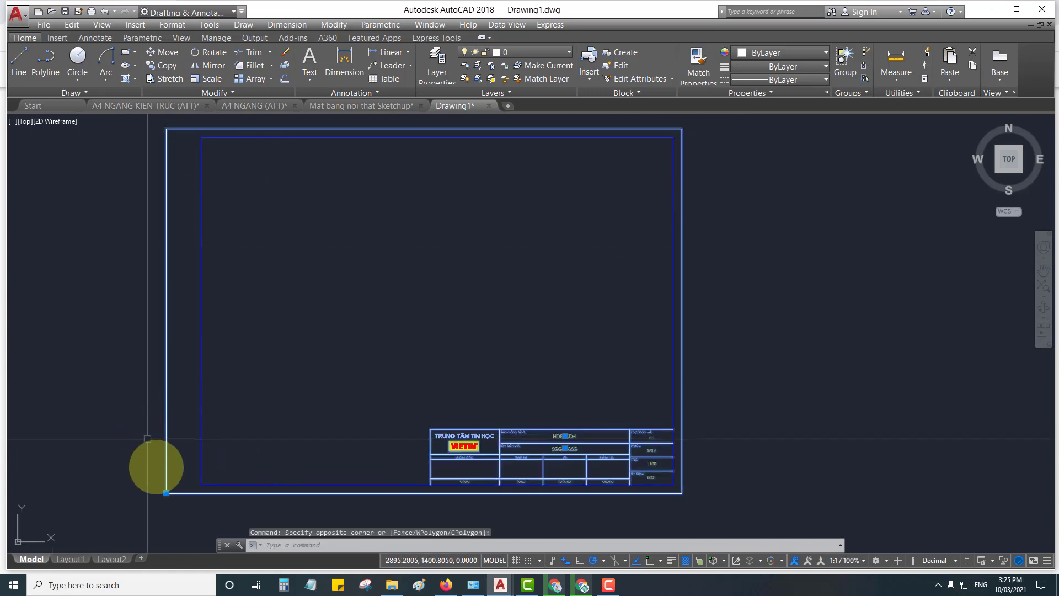
{"action": "left_click", "coordinate": [166, 492]}
{"action": "left_click", "coordinate": [166, 493]}
{"action": "key", "text": "space"}
{"action": "type", "text": "c"}
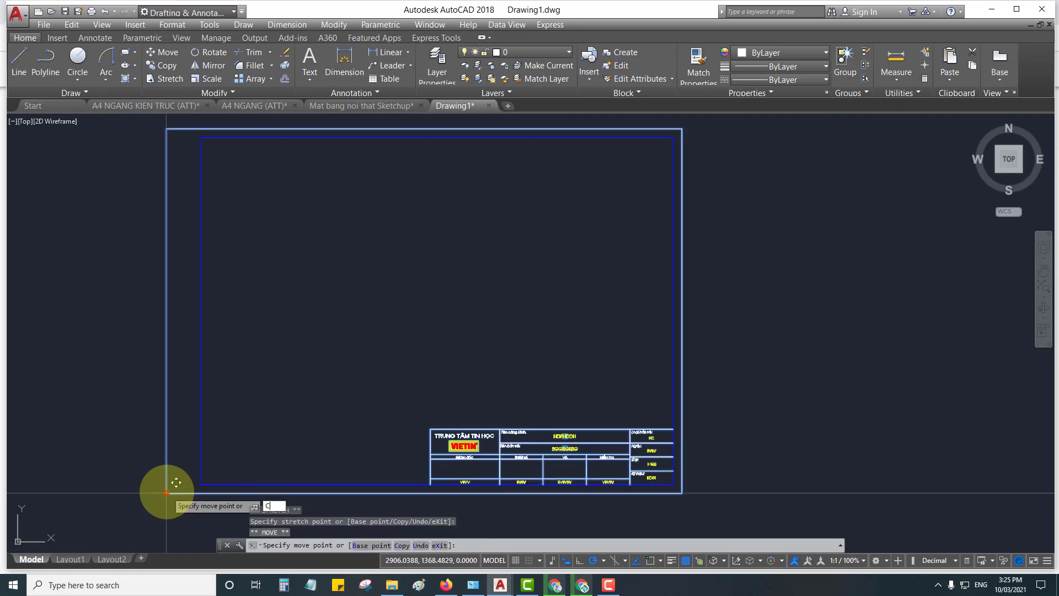
{"action": "key", "text": "Return"}
{"action": "left_click", "coordinate": [721, 493]}
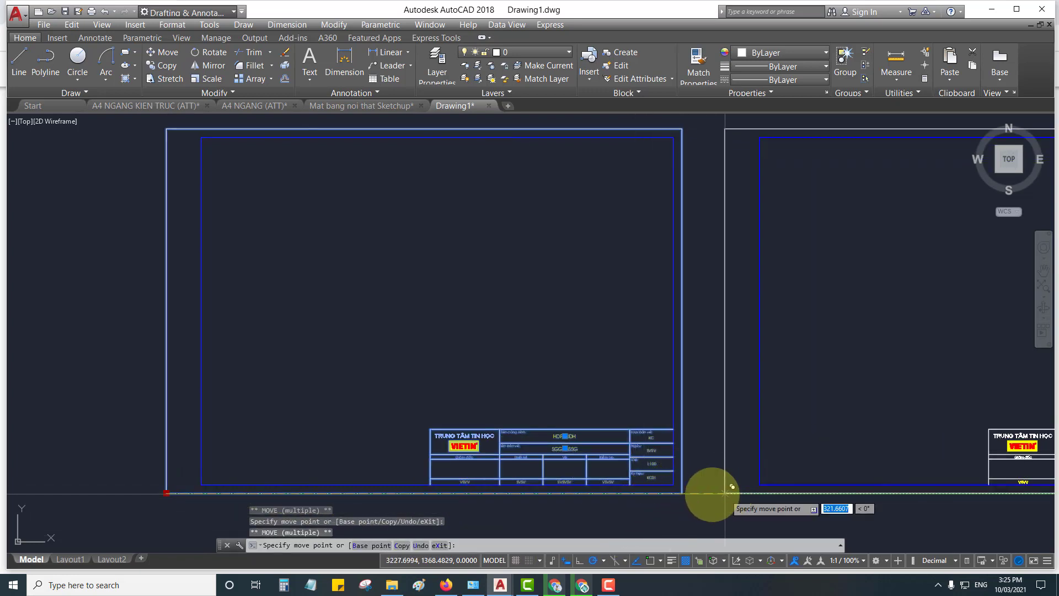
{"action": "scroll", "coordinate": [494, 359], "scroll_direction": "down", "scroll_amount": 2}
{"action": "key", "text": "Escape"}
{"action": "key", "text": "Escape"}
{"action": "key", "text": "Escape"}
{"action": "middle_click_drag", "start_coordinate": [565, 371], "coordinate": [378, 366]}
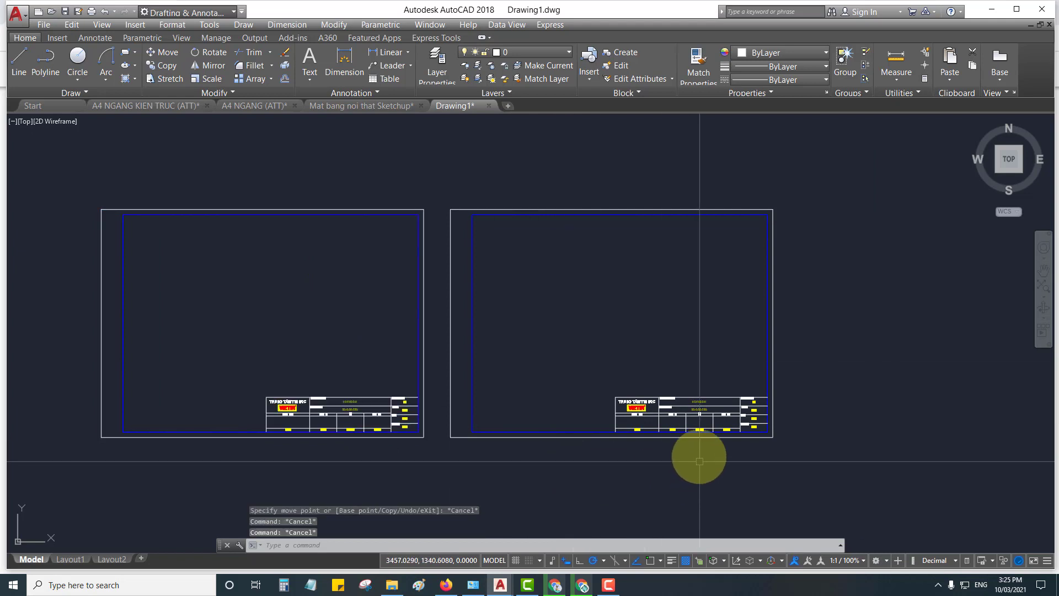
{"action": "scroll", "coordinate": [682, 432], "scroll_direction": "up", "scroll_amount": 1}
{"action": "scroll", "coordinate": [668, 421], "scroll_direction": "up", "scroll_amount": 2}
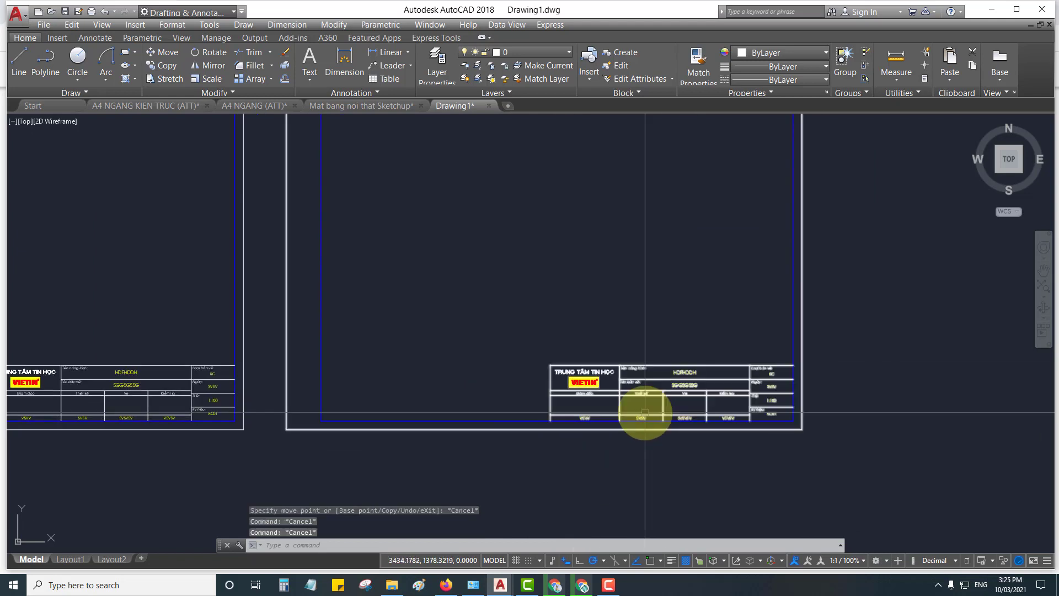
{"action": "scroll", "coordinate": [643, 408], "scroll_direction": "up", "scroll_amount": 1}
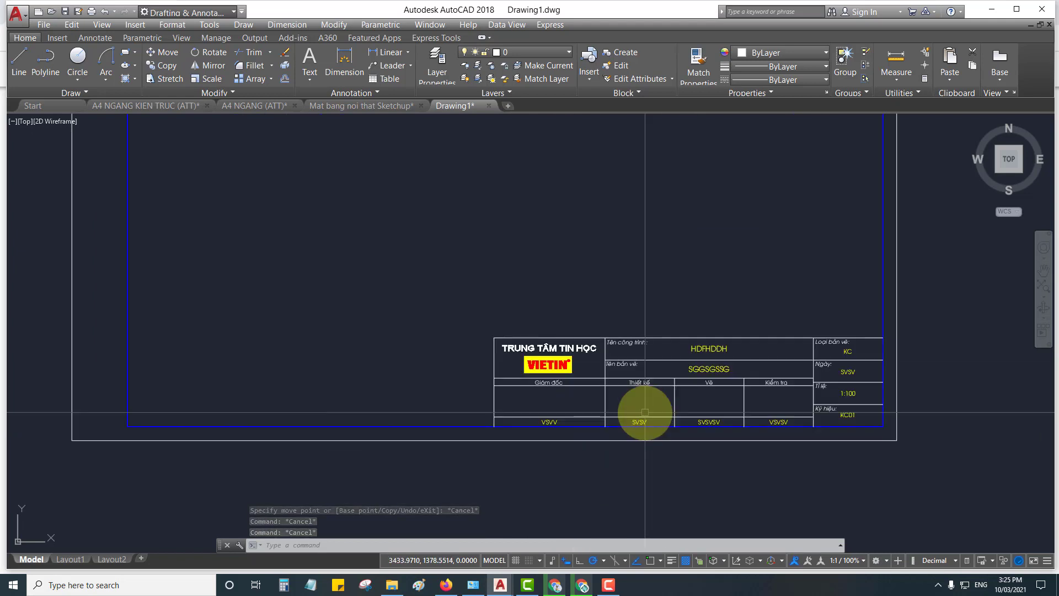
Append 'CĂCCACACAAcac' to the HDFHDDH project name, then view both sheets
{"action": "double_click", "coordinate": [713, 349]}
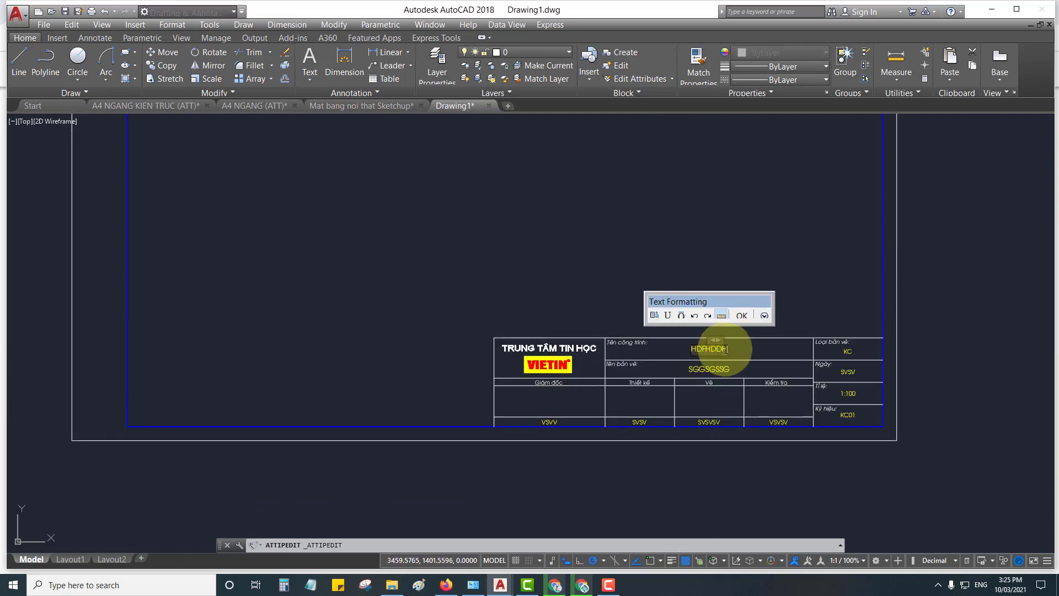
{"action": "type", "text": "CĂCCACAC"}
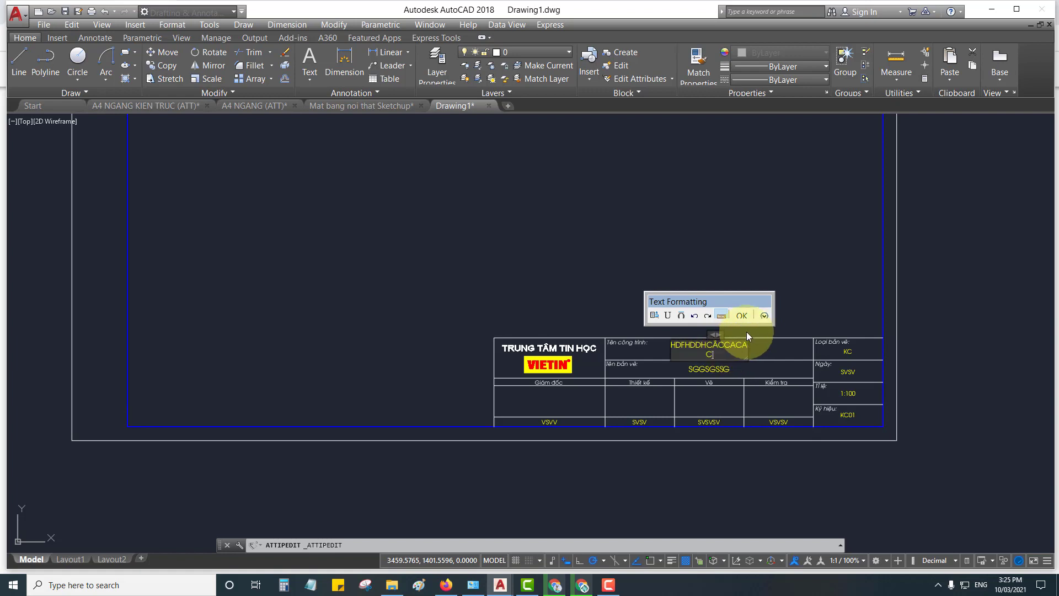
{"action": "type", "text": "AAcac"}
{"action": "left_click", "coordinate": [742, 315]}
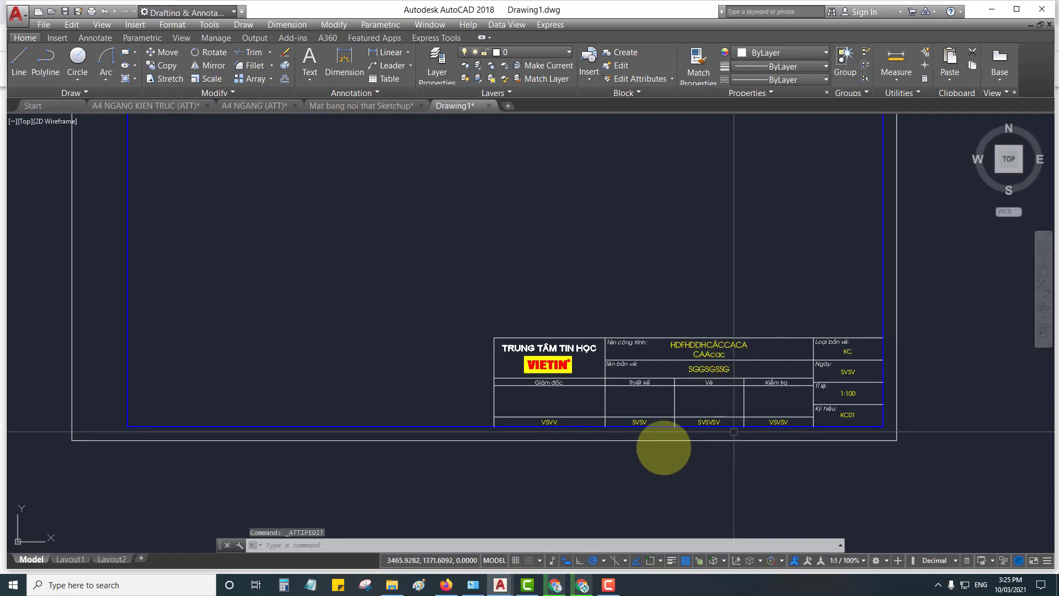
{"action": "scroll", "coordinate": [550, 421], "scroll_direction": "up", "scroll_amount": 2}
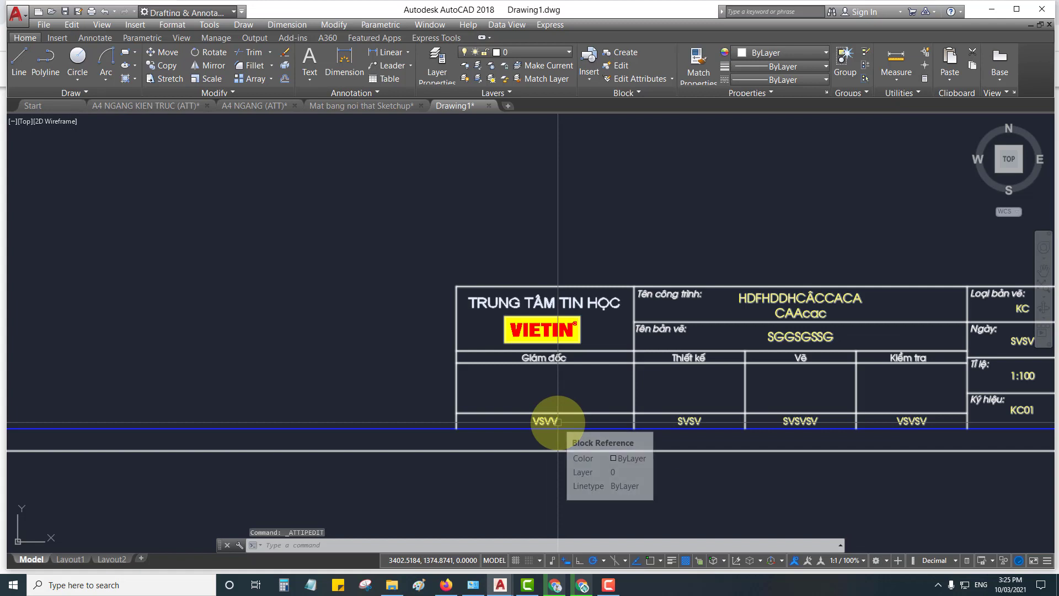
{"action": "scroll", "coordinate": [557, 421], "scroll_direction": "down", "scroll_amount": 5}
{"action": "middle_click_drag", "start_coordinate": [558, 422], "coordinate": [673, 417]}
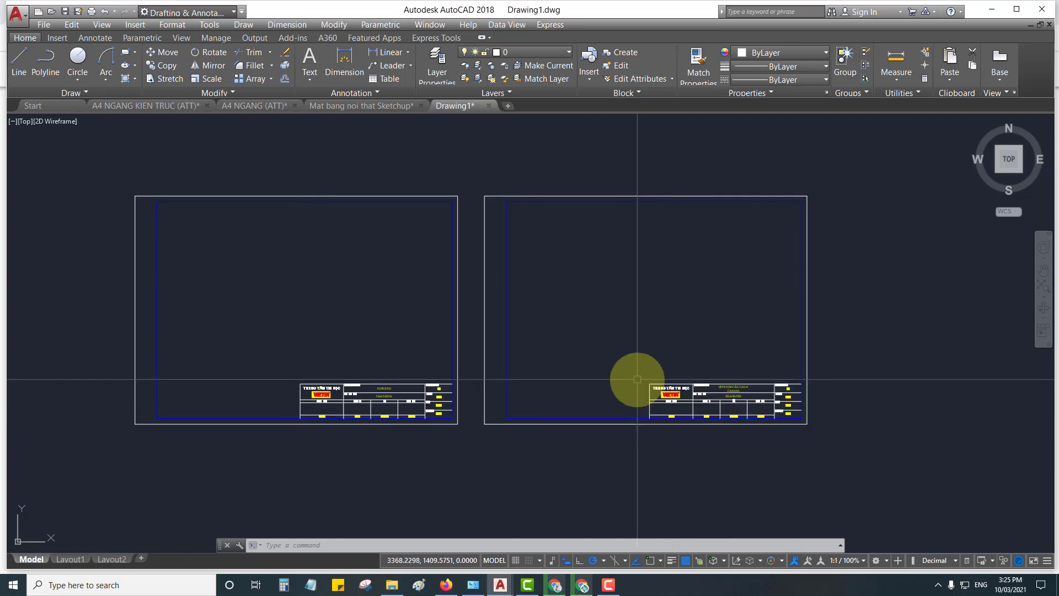
Switch to the A4 NGANG (ATT) drawing and zoom into its attribute-tag title block
{"action": "left_click", "coordinate": [134, 105]}
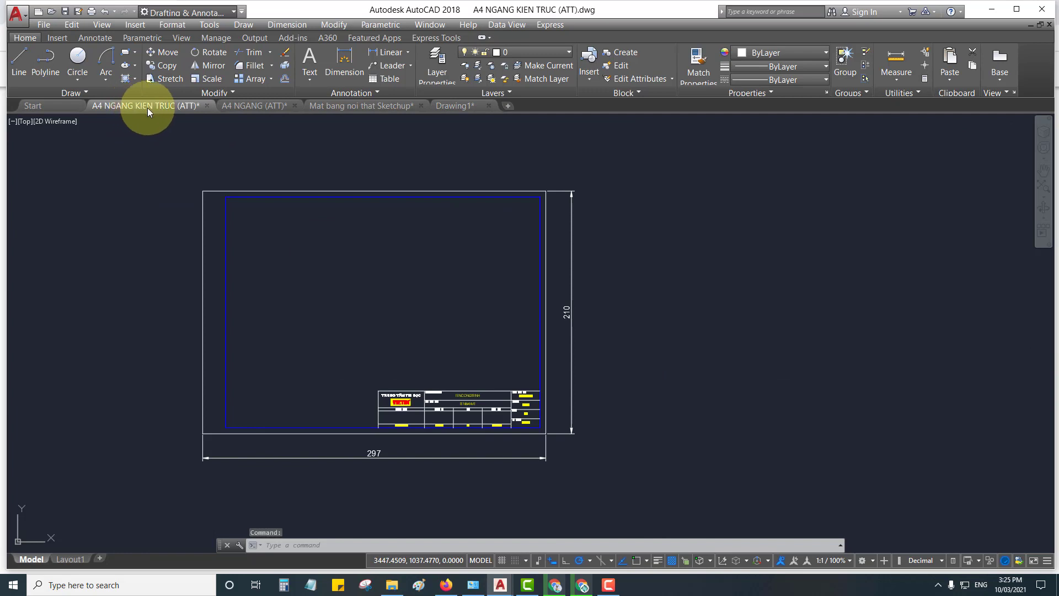
{"action": "left_click", "coordinate": [237, 105]}
{"action": "middle_click_drag", "start_coordinate": [503, 298], "coordinate": [576, 299]}
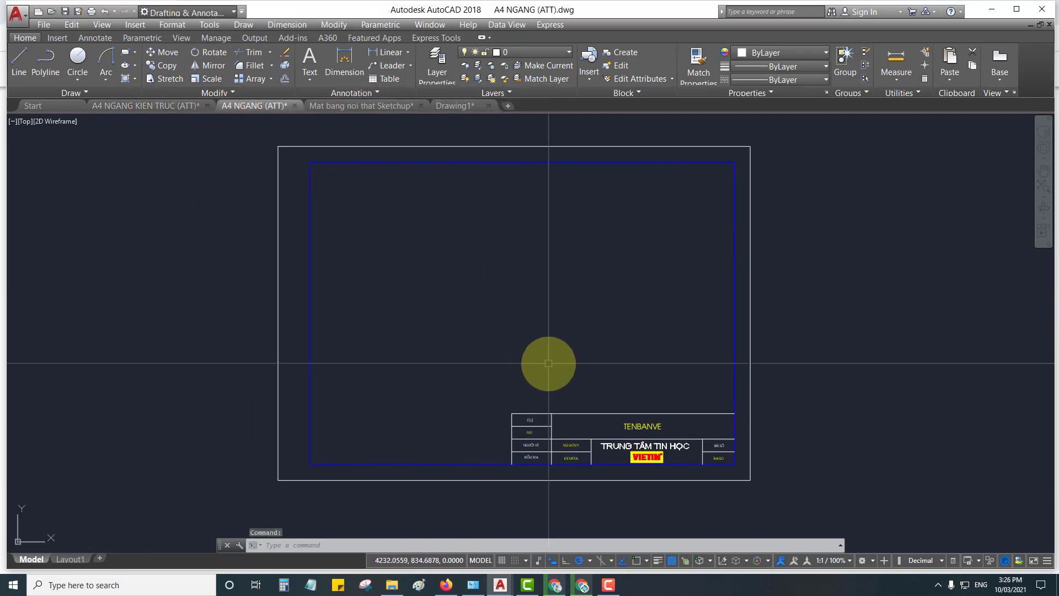
{"action": "middle_click_drag", "start_coordinate": [562, 415], "coordinate": [551, 385]}
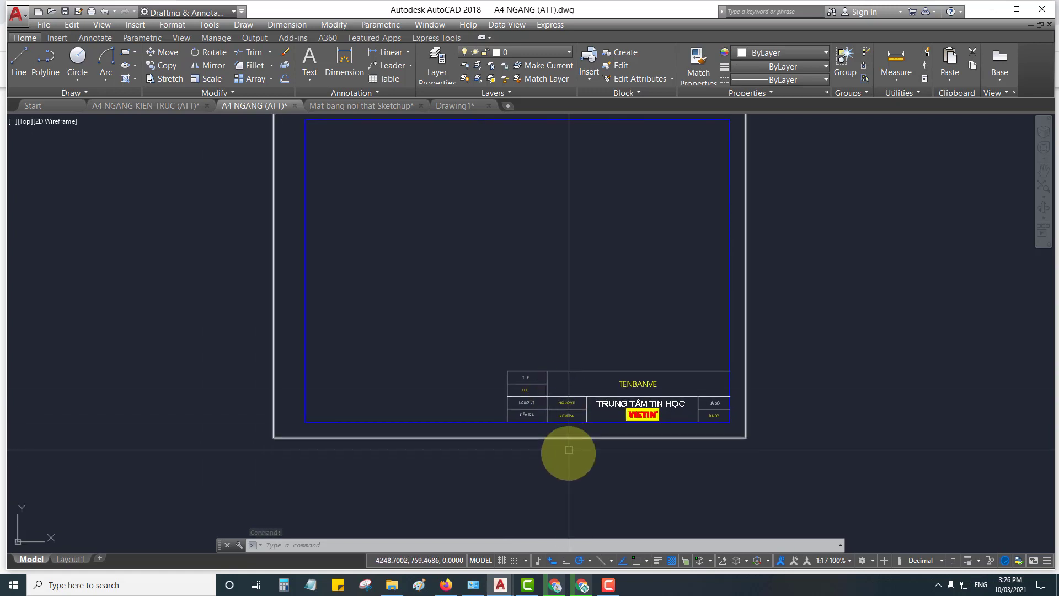
{"action": "middle_click_drag", "start_coordinate": [569, 449], "coordinate": [501, 466]}
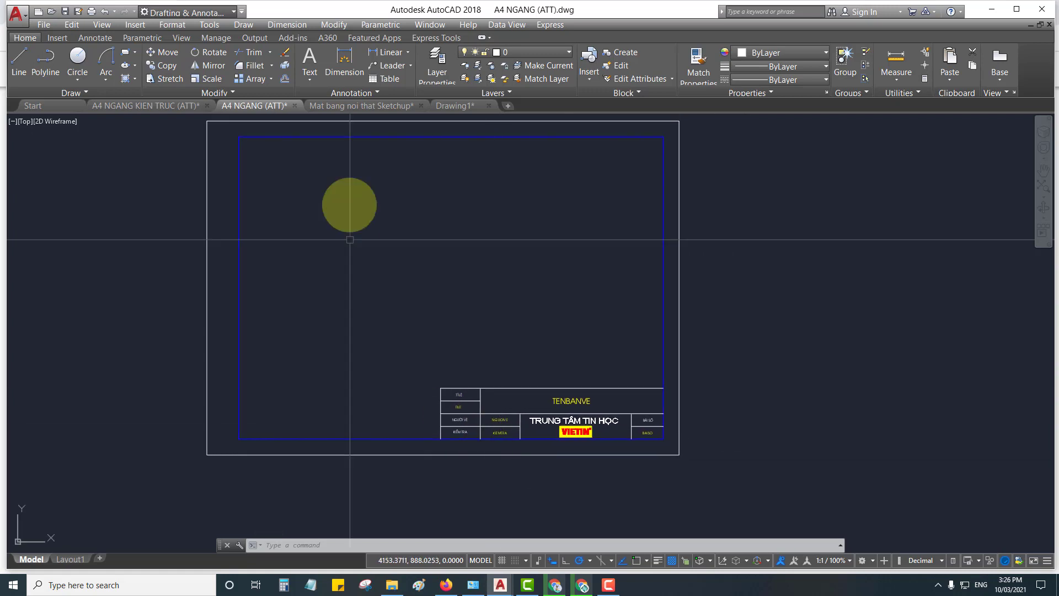
{"action": "scroll", "coordinate": [557, 453], "scroll_direction": "up", "scroll_amount": 2}
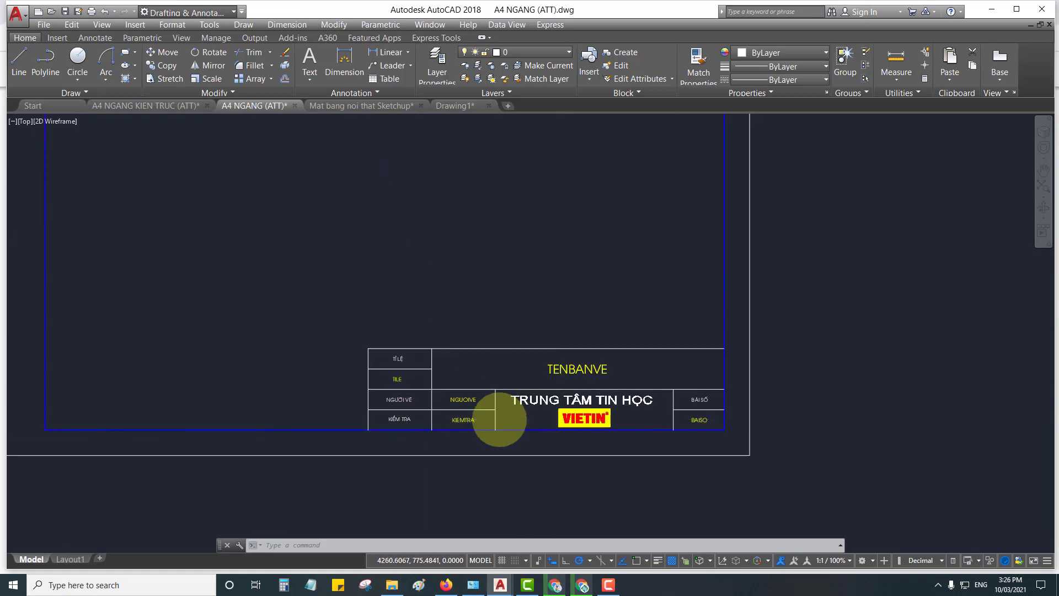
{"action": "scroll", "coordinate": [496, 421], "scroll_direction": "up", "scroll_amount": 2}
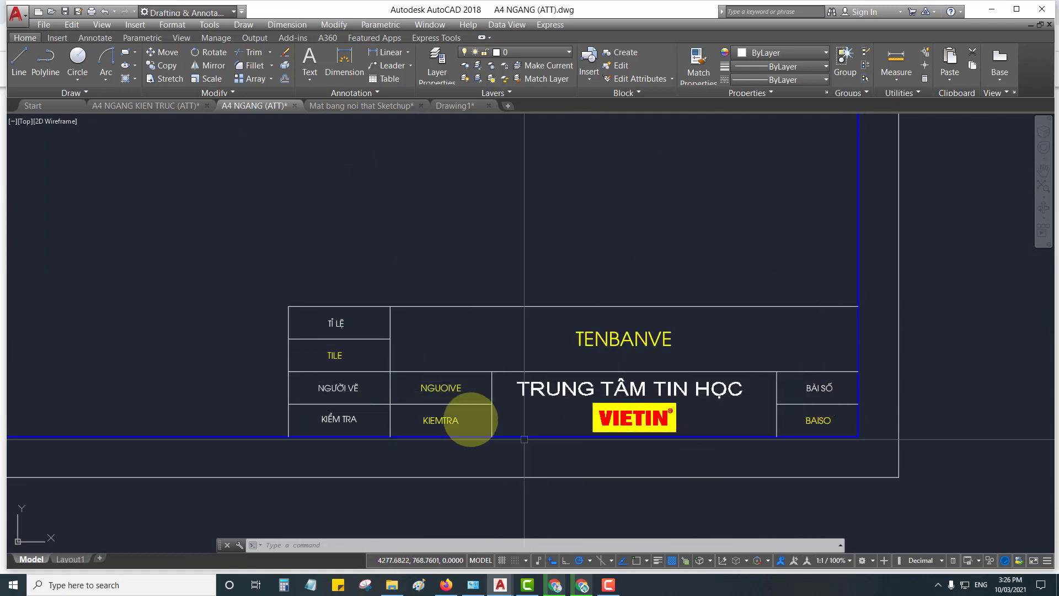
Zoom out to the whole A4 NGANG (ATT) frame and start a linear dimension
{"action": "scroll", "coordinate": [867, 441], "scroll_direction": "down", "scroll_amount": 2}
{"action": "scroll", "coordinate": [866, 442], "scroll_direction": "down", "scroll_amount": 2}
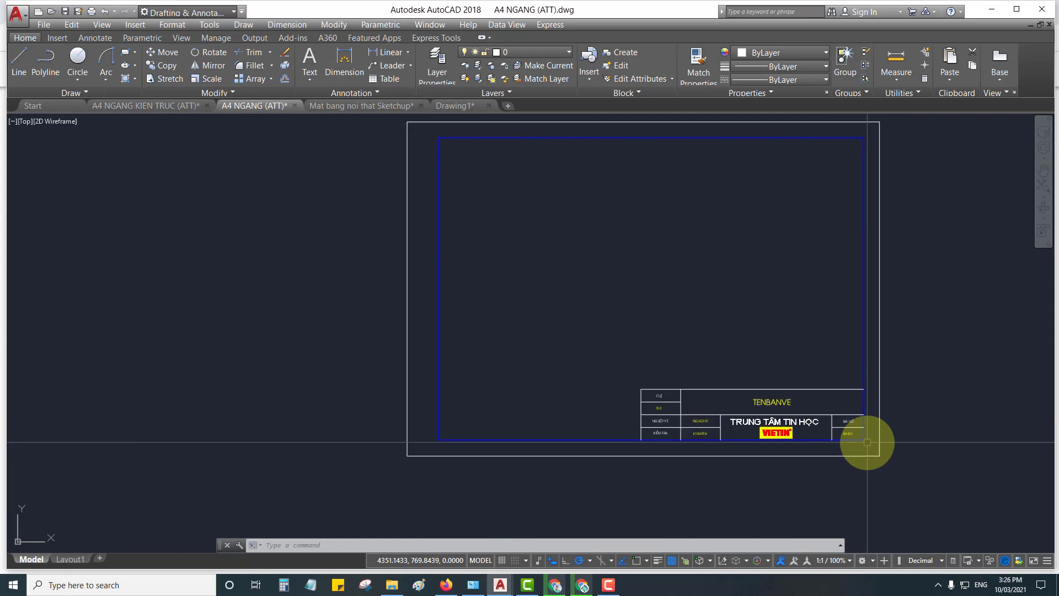
{"action": "middle_click_drag", "start_coordinate": [867, 442], "coordinate": [658, 459]}
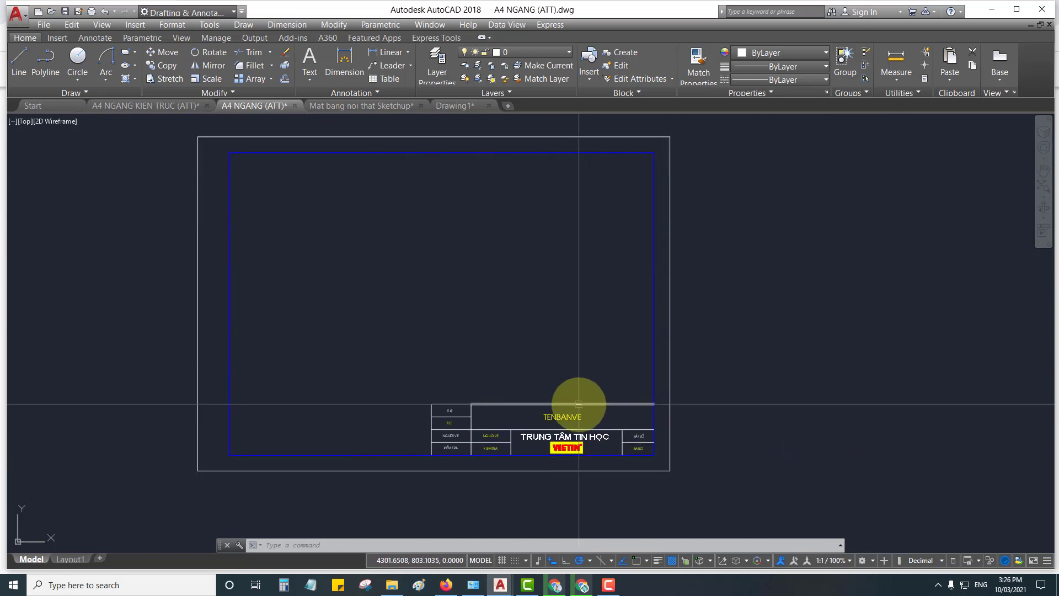
{"action": "key", "text": "alt+n"}
{"action": "key", "text": "l"}
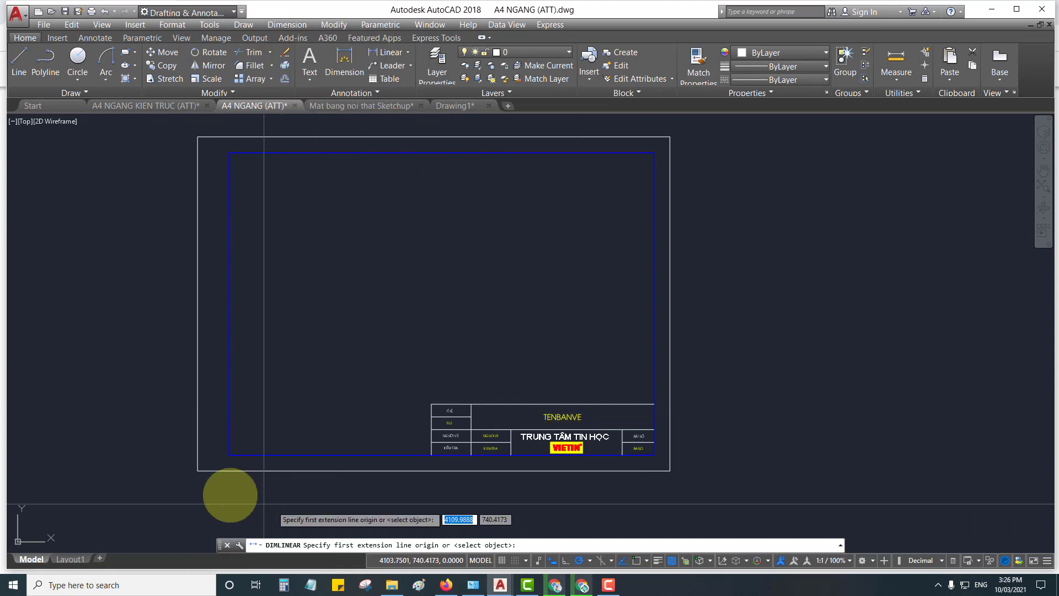
With Osnap on, dimension the outer frame: 297 along the bottom, 210 up the right side
{"action": "left_click", "coordinate": [636, 561]}
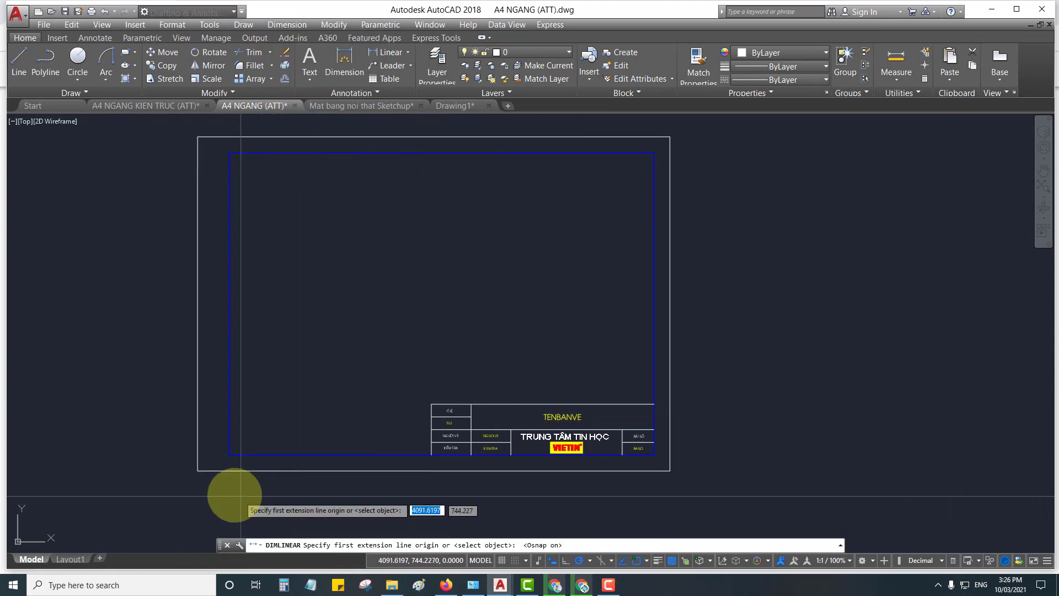
{"action": "left_click", "coordinate": [197, 470]}
{"action": "left_click", "coordinate": [670, 470]}
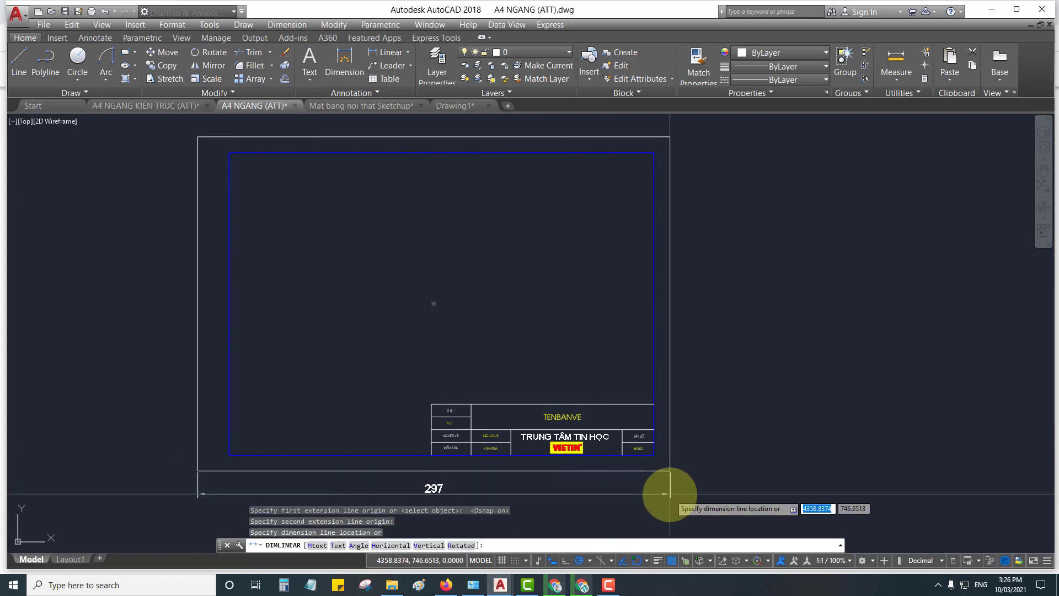
{"action": "left_click", "coordinate": [676, 492]}
{"action": "key", "text": "Return"}
{"action": "left_click", "coordinate": [670, 470]}
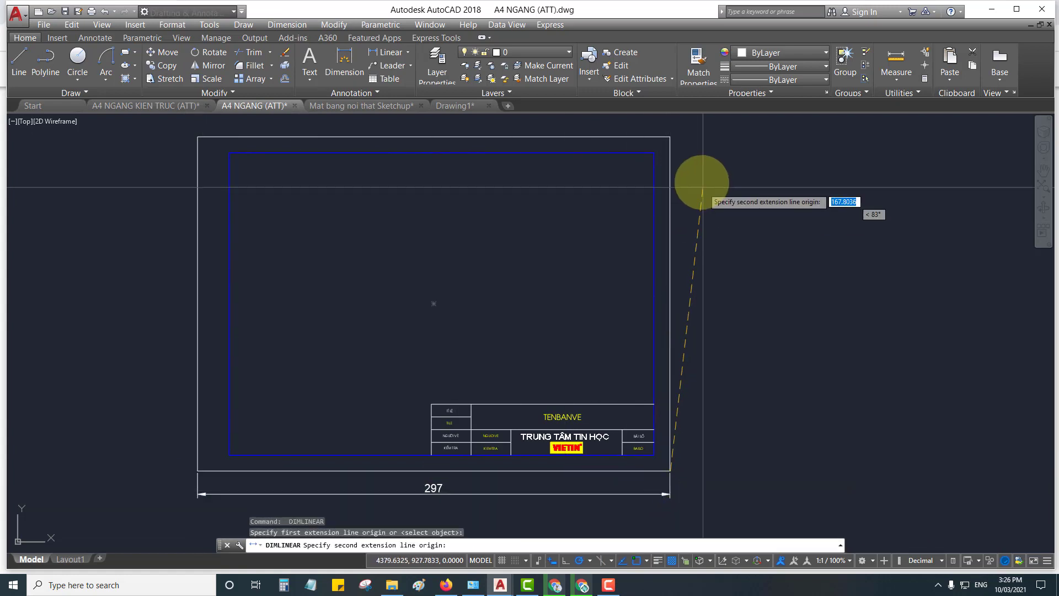
{"action": "left_click", "coordinate": [670, 137]}
{"action": "left_click", "coordinate": [710, 156]}
Select the outer frame and inner blue border in turn to check their layers
{"action": "left_click", "coordinate": [650, 137]}
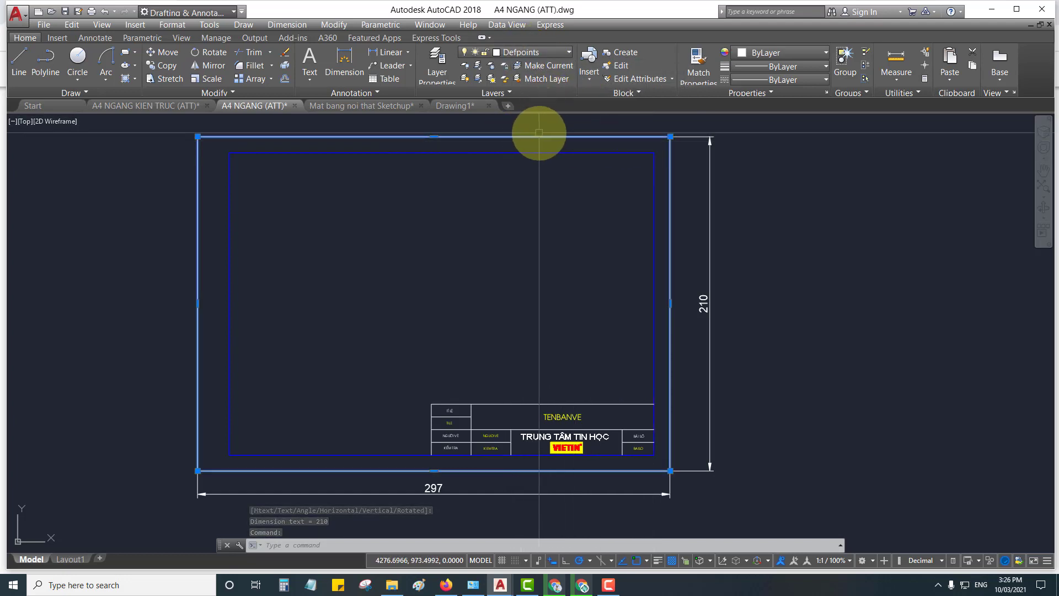
{"action": "key", "text": "Escape"}
{"action": "left_click", "coordinate": [379, 153]}
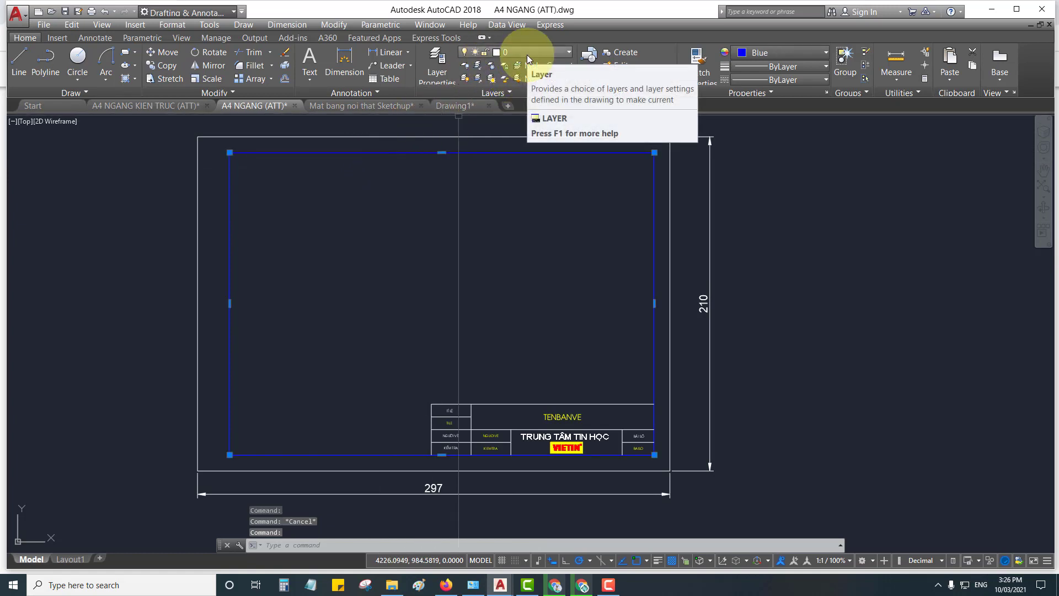
{"action": "key", "text": "Escape"}
{"action": "left_click", "coordinate": [422, 136]}
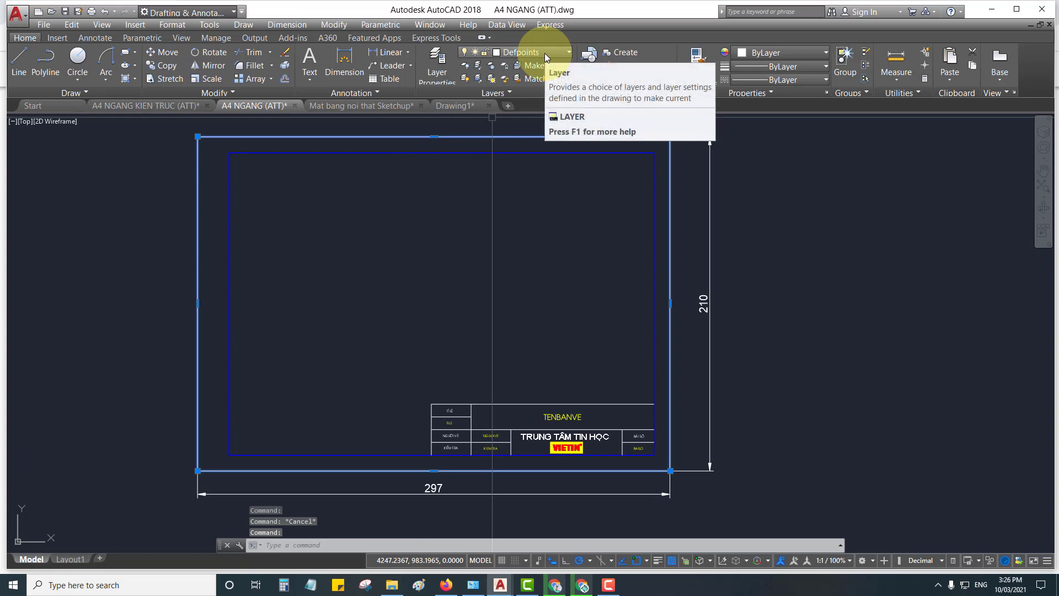
{"action": "key", "text": "Escape"}
{"action": "middle_click_drag", "start_coordinate": [330, 259], "coordinate": [354, 302]}
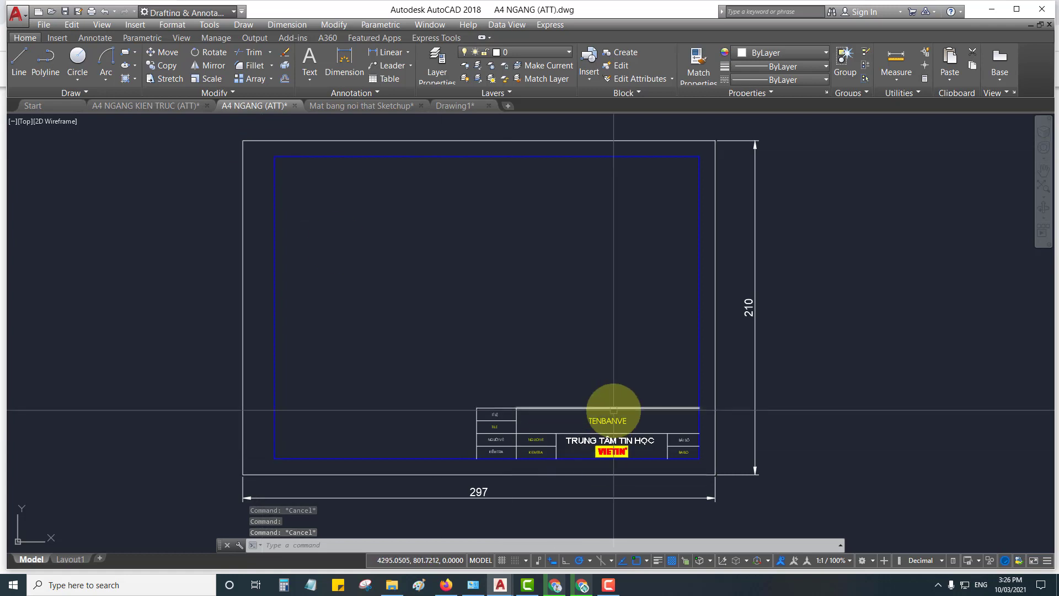
{"action": "scroll", "coordinate": [609, 409], "scroll_direction": "up", "scroll_amount": 2}
{"action": "scroll", "coordinate": [627, 355], "scroll_direction": "up", "scroll_amount": 2}
{"action": "mouse_move", "coordinate": [574, 390]}
{"action": "middle_mouse_down"}
{"action": "mouse_move", "coordinate": [642, 378]}
{"action": "mouse_move", "coordinate": [442, 394]}
{"action": "middle_mouse_up"}
{"action": "scroll", "coordinate": [643, 378], "scroll_direction": "down", "scroll_amount": 3}
{"action": "scroll", "coordinate": [459, 388], "scroll_direction": "up", "scroll_amount": 2}
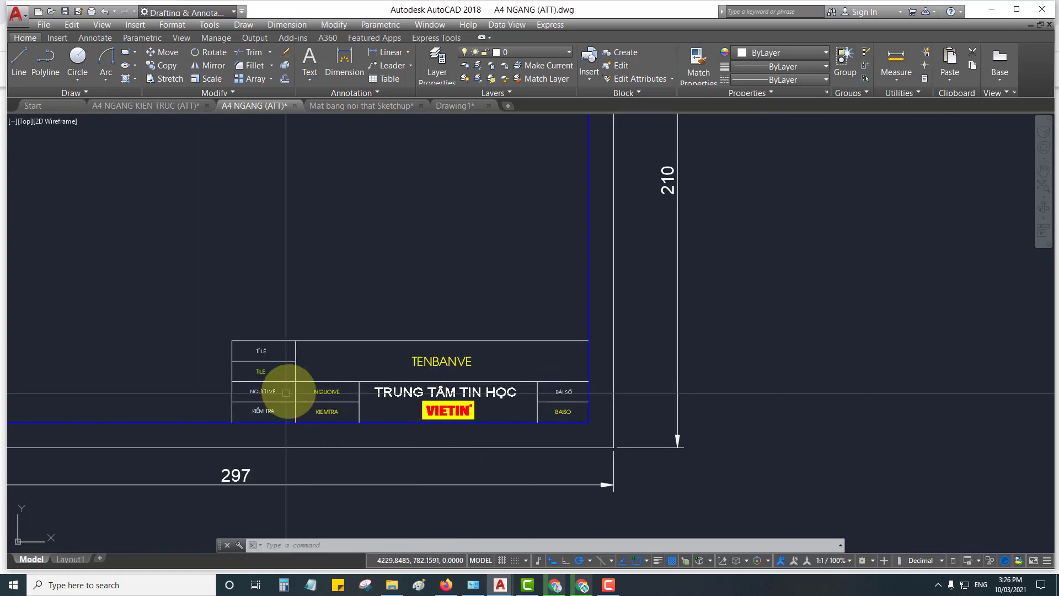
{"action": "scroll", "coordinate": [293, 386], "scroll_direction": "up", "scroll_amount": 4}
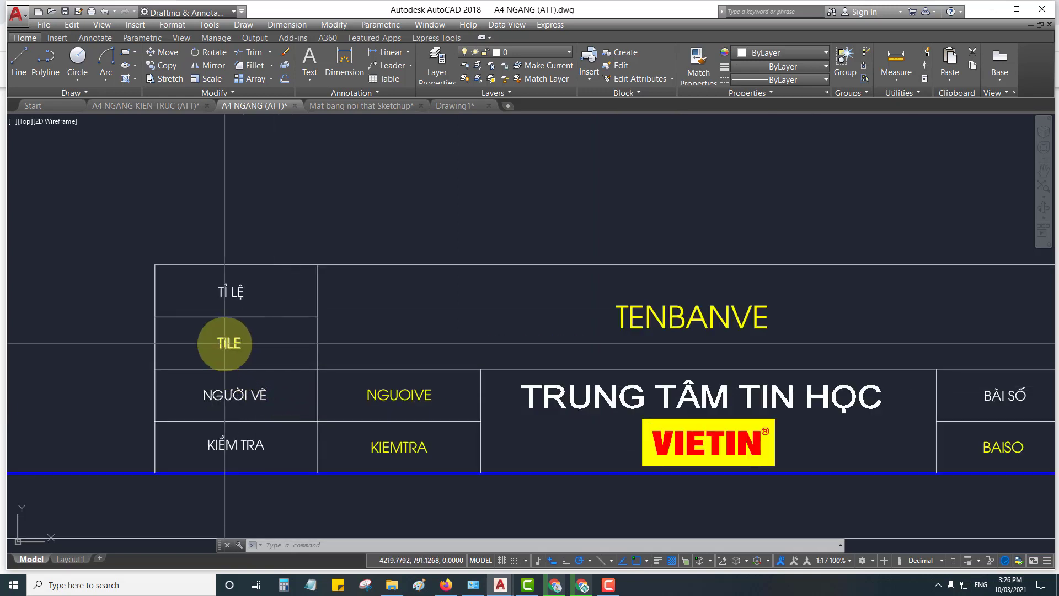
{"action": "left_click", "coordinate": [230, 342]}
{"action": "left_click", "coordinate": [710, 316]}
{"action": "left_click", "coordinate": [397, 393]}
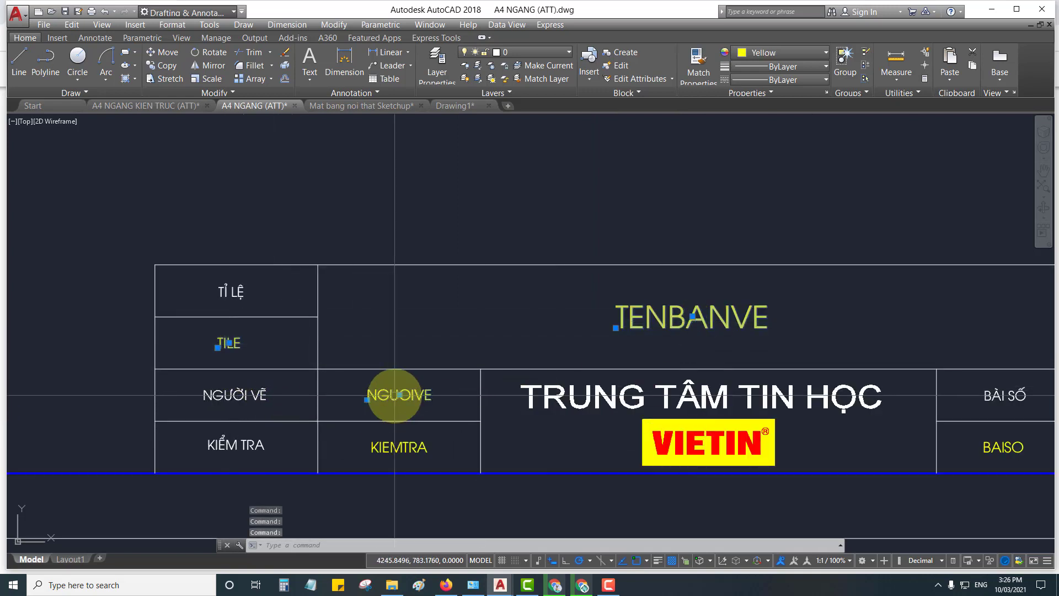
{"action": "left_click", "coordinate": [401, 447]}
{"action": "middle_click_drag", "start_coordinate": [850, 455], "coordinate": [635, 433]}
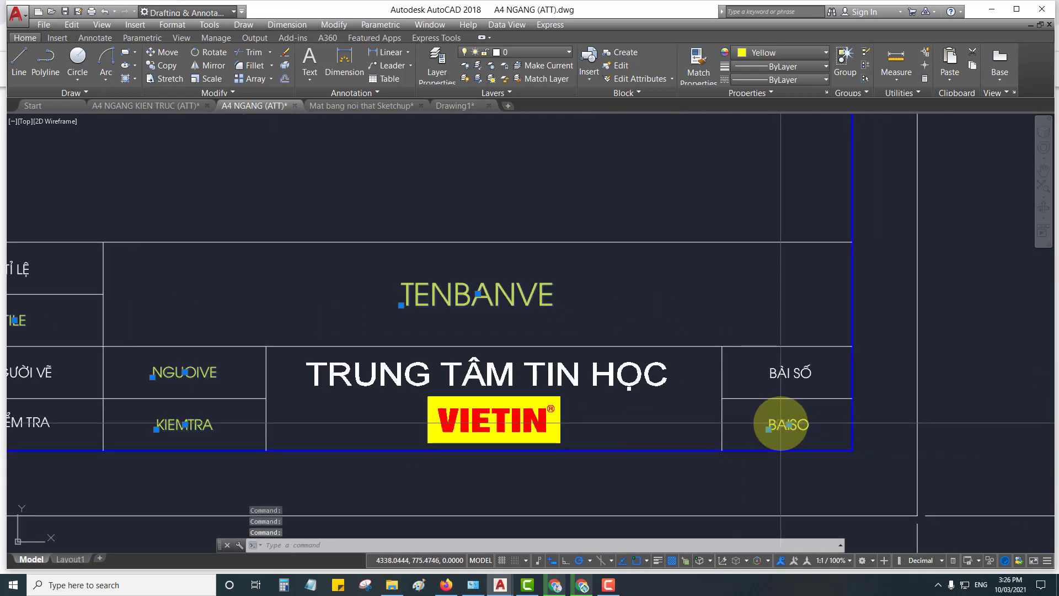
{"action": "scroll", "coordinate": [780, 423], "scroll_direction": "down", "scroll_amount": 4}
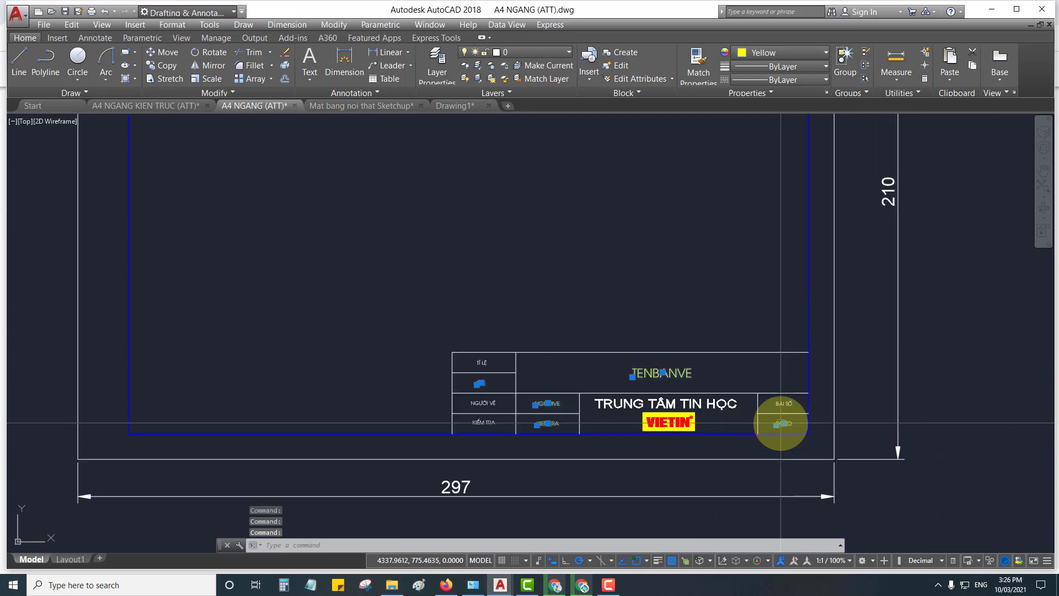
{"action": "key", "text": "Escape"}
{"action": "scroll", "coordinate": [397, 367], "scroll_direction": "up", "scroll_amount": 4}
{"action": "scroll", "coordinate": [359, 331], "scroll_direction": "up", "scroll_amount": 2}
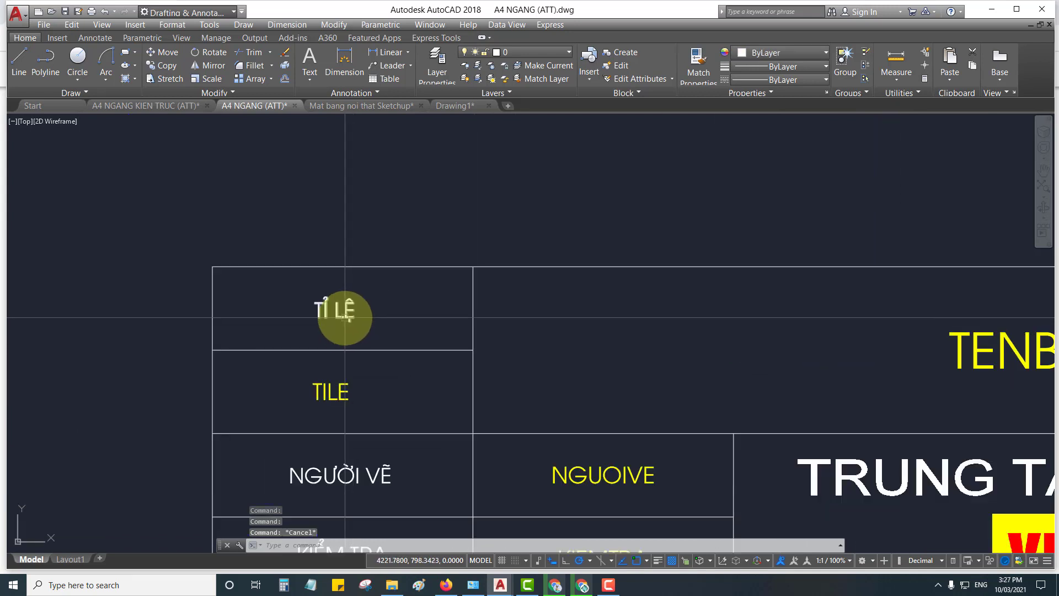
{"action": "left_click", "coordinate": [344, 317]}
{"action": "key", "text": "Escape"}
{"action": "scroll", "coordinate": [375, 452], "scroll_direction": "down", "scroll_amount": 2}
{"action": "scroll", "coordinate": [421, 444], "scroll_direction": "down", "scroll_amount": 2}
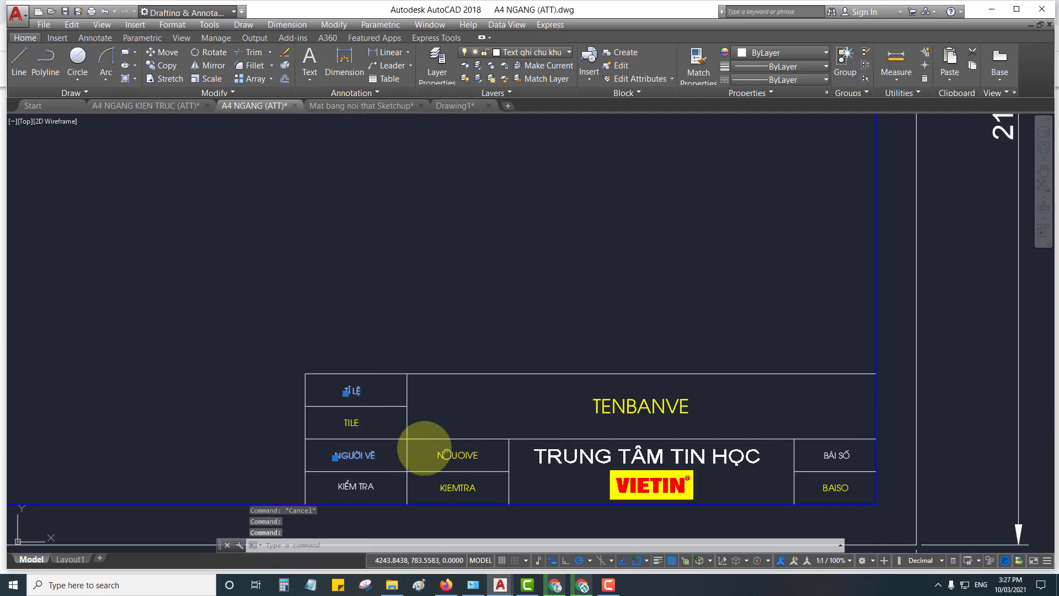
{"action": "scroll", "coordinate": [515, 456], "scroll_direction": "up", "scroll_amount": 1}
{"action": "scroll", "coordinate": [553, 421], "scroll_direction": "up", "scroll_amount": 1}
{"action": "left_click", "coordinate": [539, 447]}
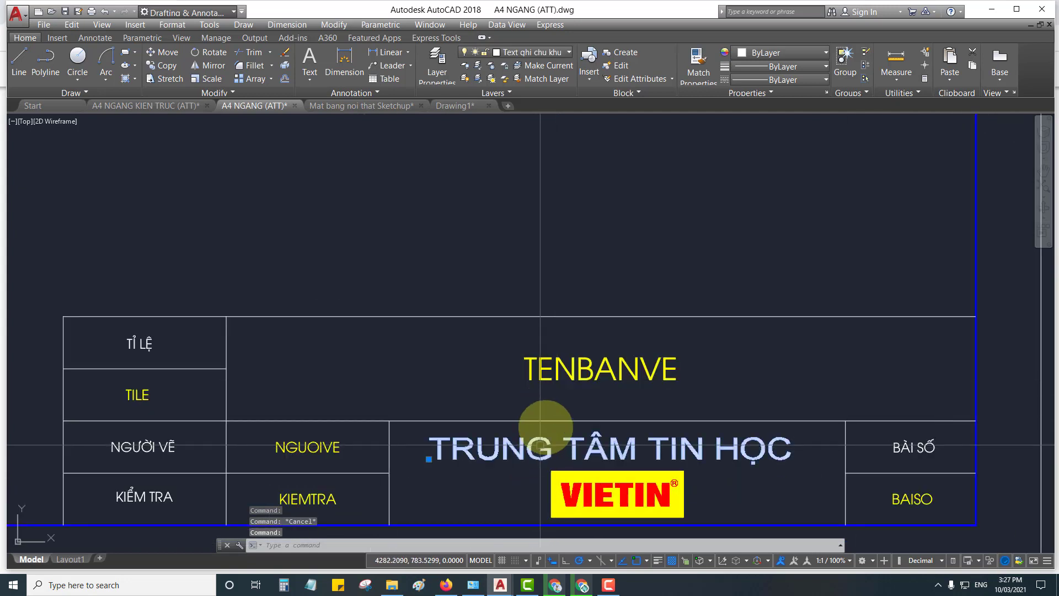
{"action": "left_click", "coordinate": [559, 367]}
{"action": "scroll", "coordinate": [558, 366], "scroll_direction": "down", "scroll_amount": 4}
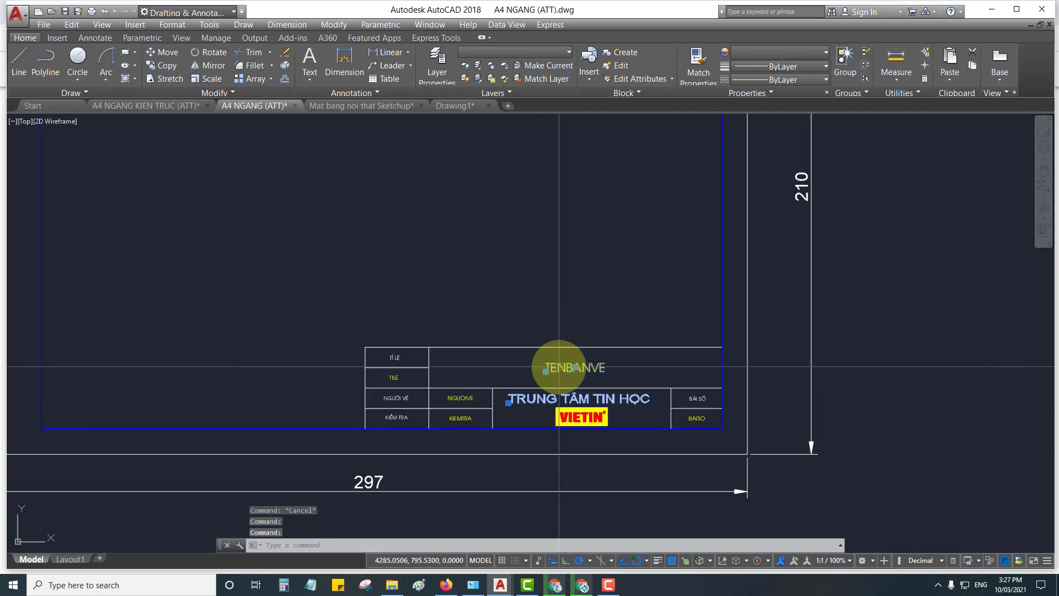
{"action": "key", "text": "Escape"}
{"action": "scroll", "coordinate": [558, 367], "scroll_direction": "up", "scroll_amount": 2}
{"action": "scroll", "coordinate": [574, 418], "scroll_direction": "down", "scroll_amount": 5}
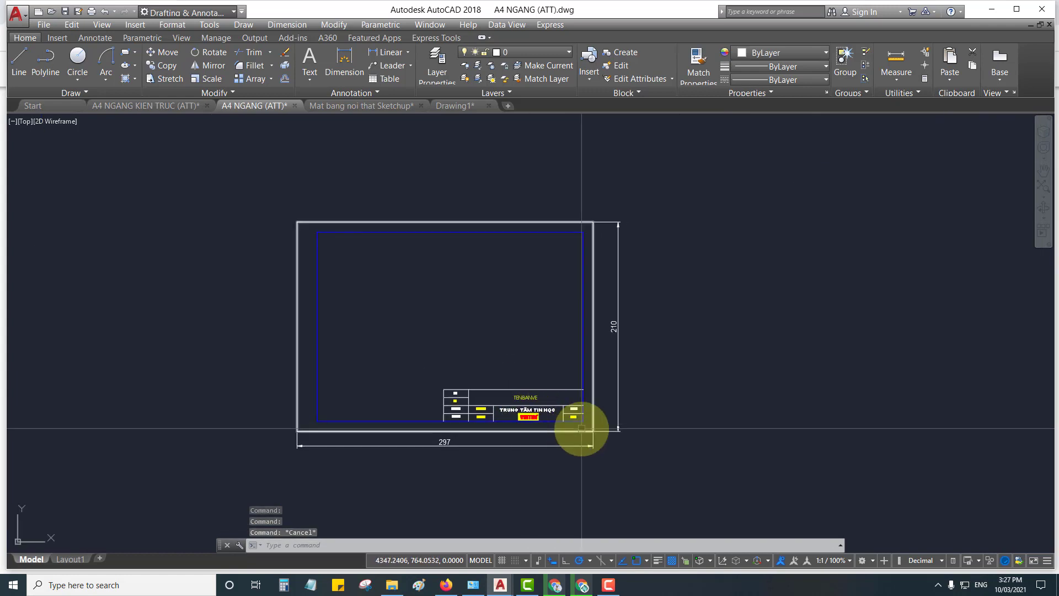
{"action": "scroll", "coordinate": [562, 394], "scroll_direction": "up", "scroll_amount": 2}
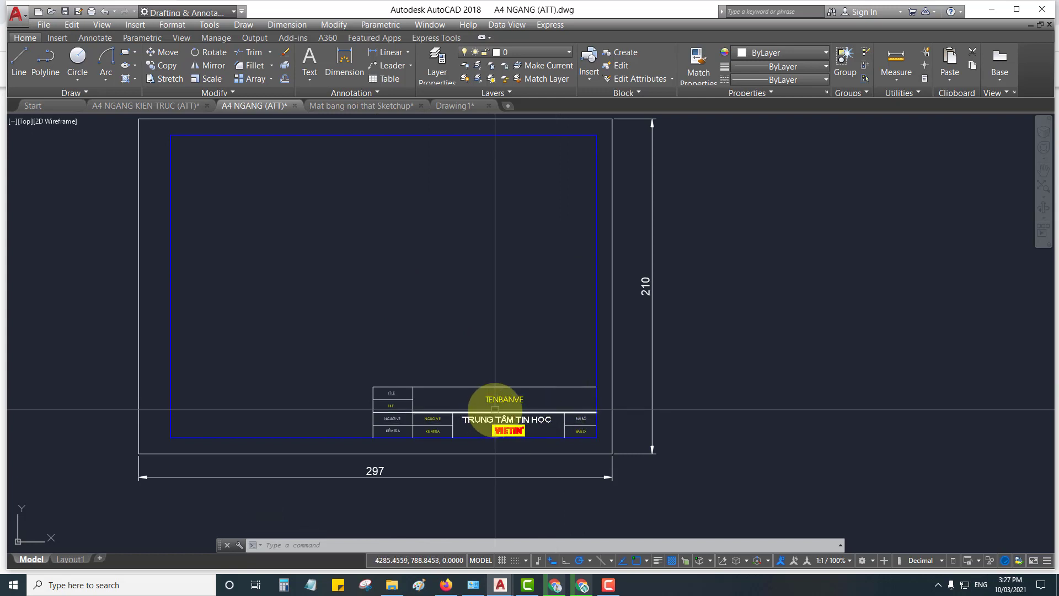
{"action": "middle_click_drag", "start_coordinate": [624, 428], "coordinate": [574, 438]}
{"action": "left_click", "coordinate": [455, 165]}
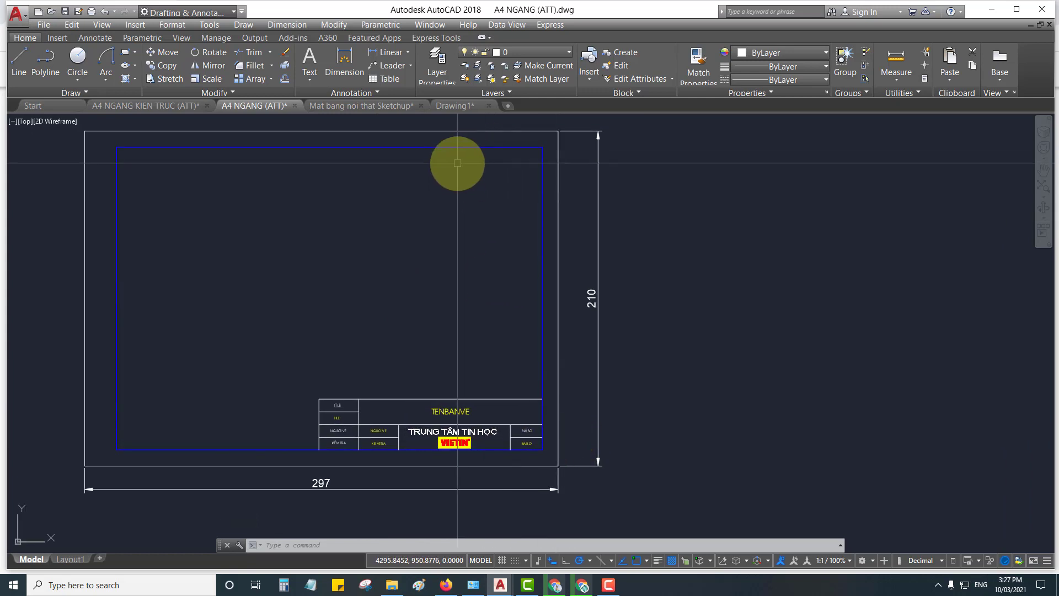
{"action": "left_click", "coordinate": [408, 134]}
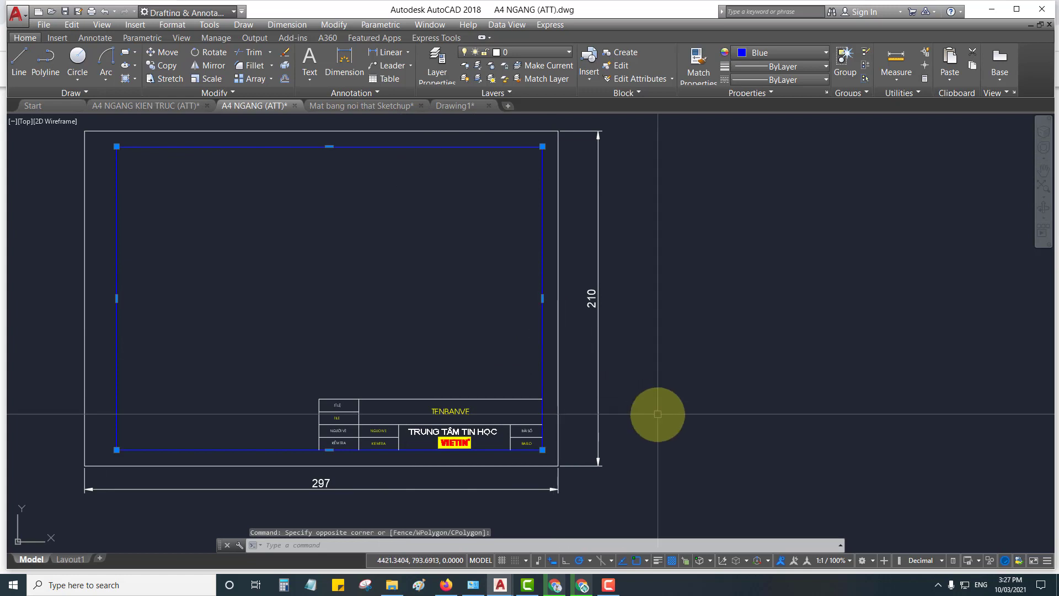
{"action": "key", "text": "Escape"}
{"action": "scroll", "coordinate": [507, 431], "scroll_direction": "up", "scroll_amount": 2}
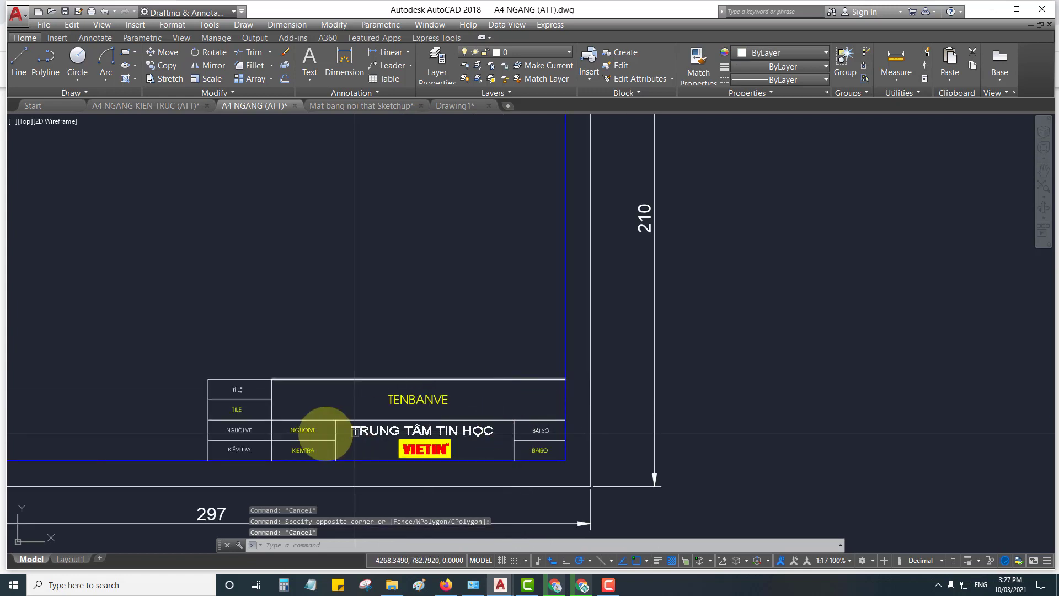
{"action": "scroll", "coordinate": [349, 402], "scroll_direction": "down", "scroll_amount": 2}
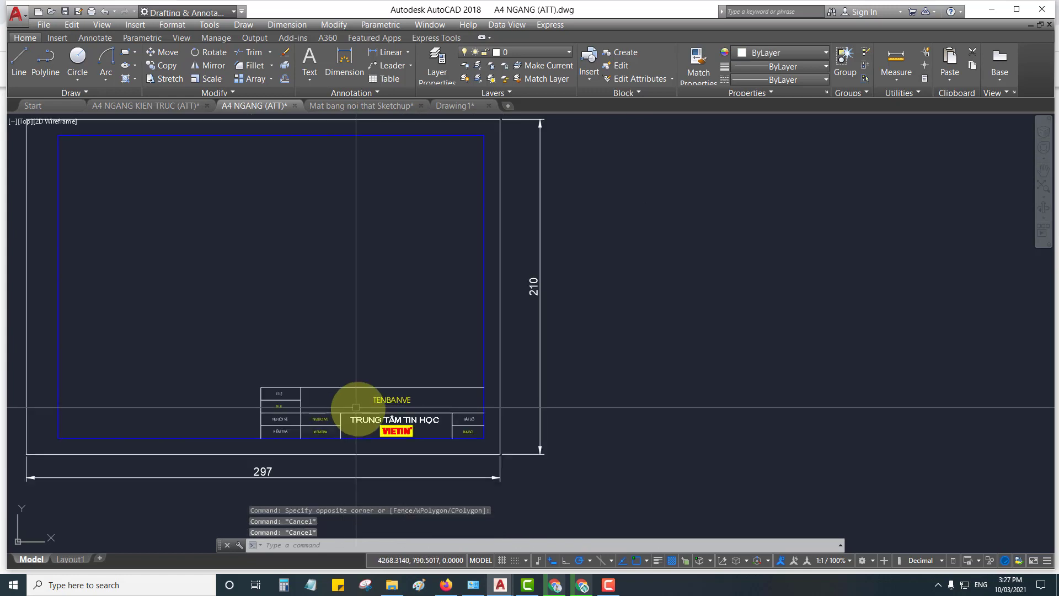
{"action": "middle_click_drag", "start_coordinate": [354, 406], "coordinate": [467, 426]}
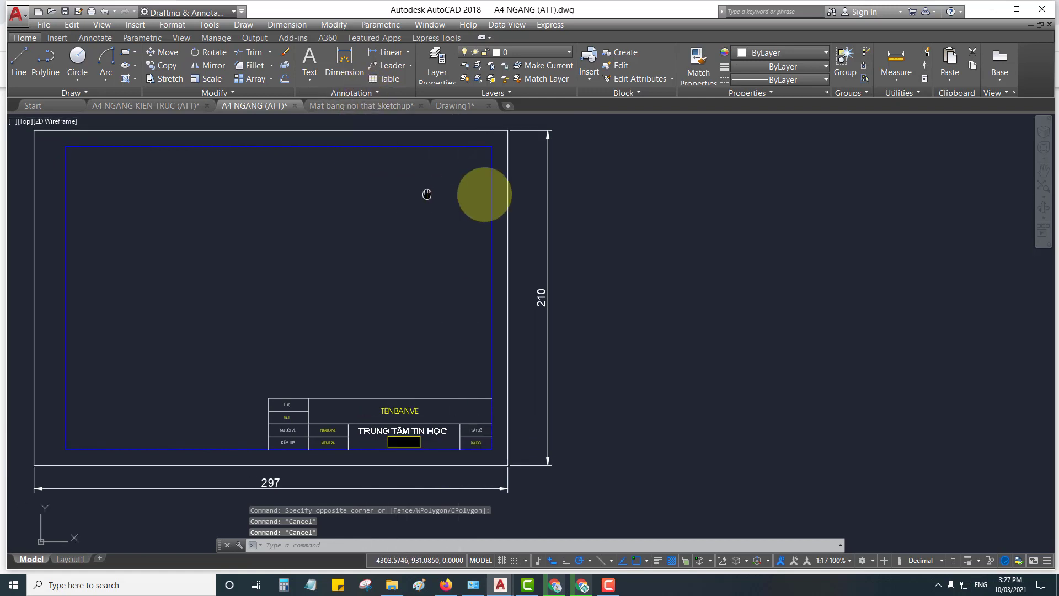
{"action": "middle_click_drag", "start_coordinate": [338, 204], "coordinate": [457, 213]}
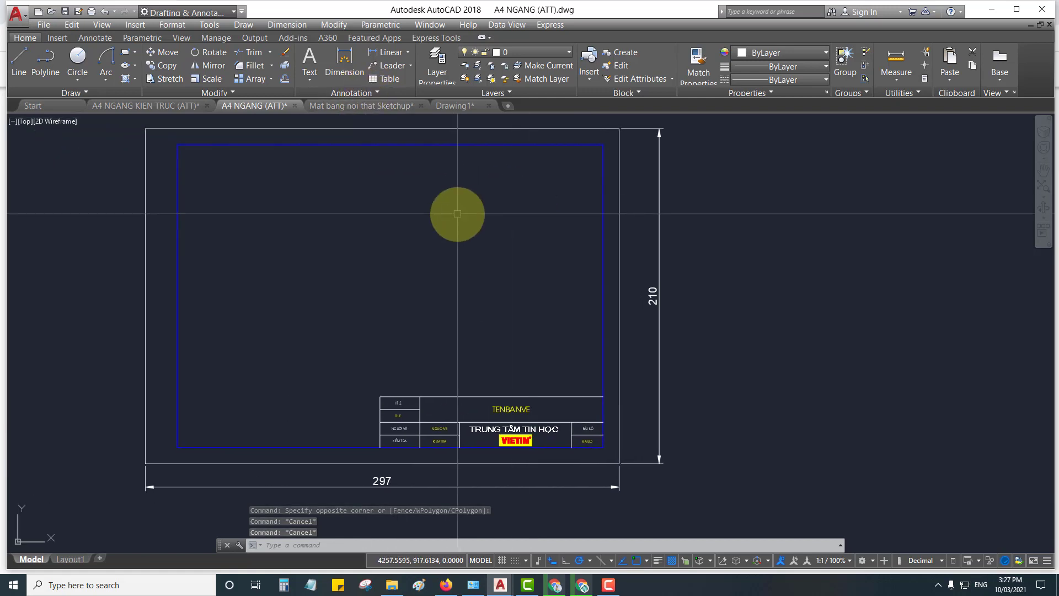
{"action": "left_click", "coordinate": [307, 77]}
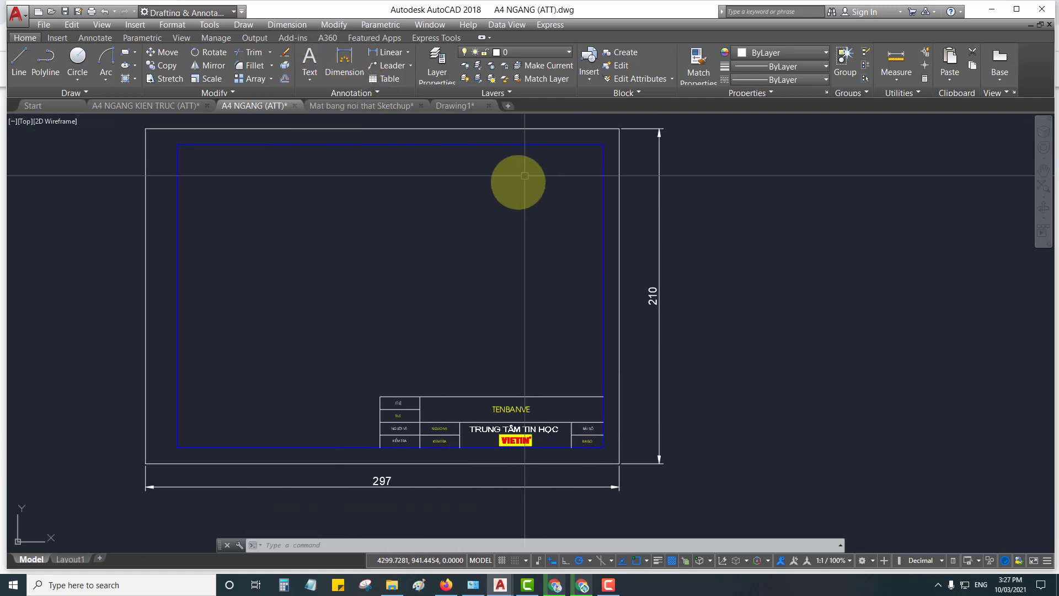
{"action": "left_click", "coordinate": [382, 94]}
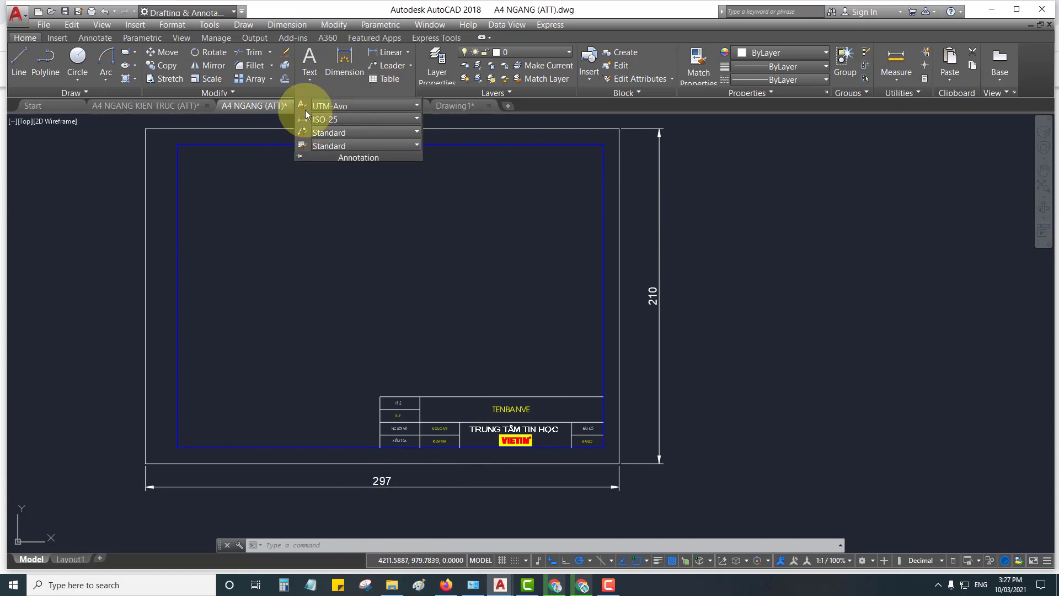
{"action": "left_click", "coordinate": [303, 105]}
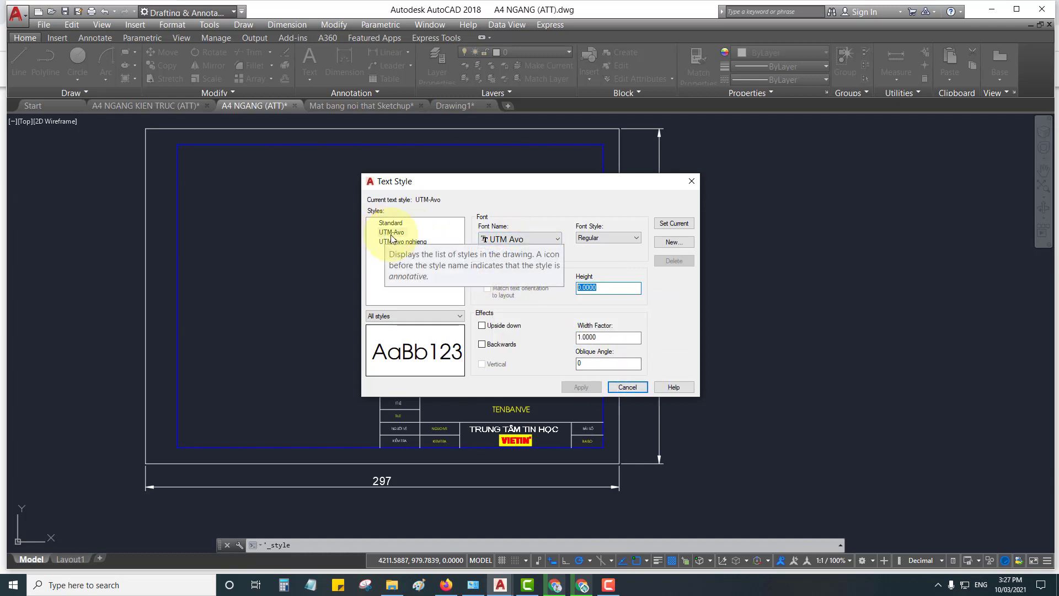
{"action": "left_click", "coordinate": [624, 389]}
{"action": "mouse_move", "coordinate": [558, 408]}
{"action": "middle_mouse_down"}
{"action": "mouse_move", "coordinate": [626, 403]}
{"action": "mouse_move", "coordinate": [560, 412]}
{"action": "middle_mouse_up"}
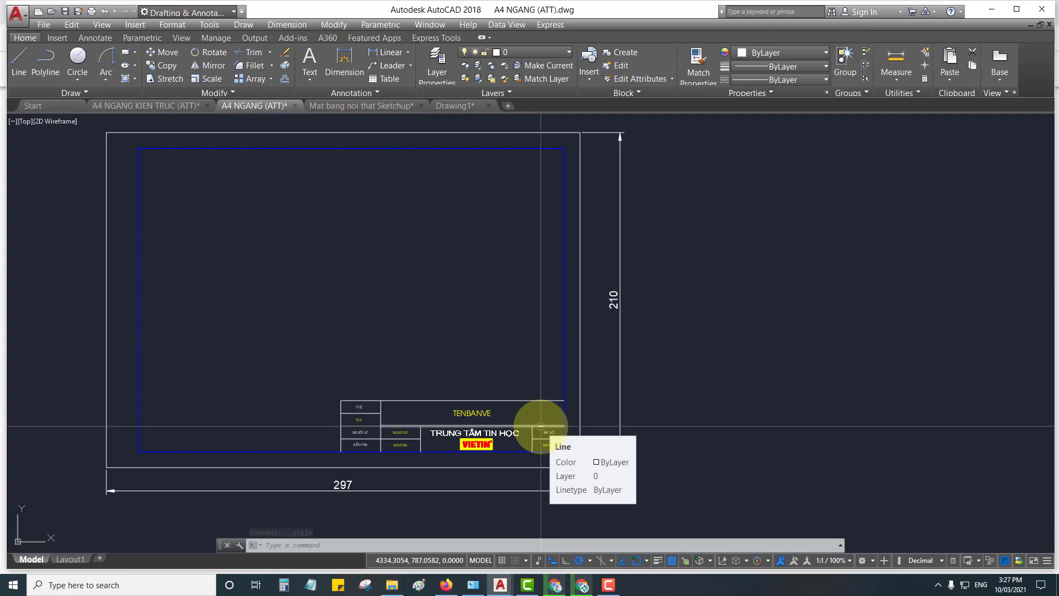
{"action": "scroll", "coordinate": [531, 414], "scroll_direction": "up", "scroll_amount": 2}
{"action": "scroll", "coordinate": [535, 380], "scroll_direction": "up", "scroll_amount": 2}
{"action": "middle_click_drag", "start_coordinate": [535, 380], "coordinate": [502, 318]}
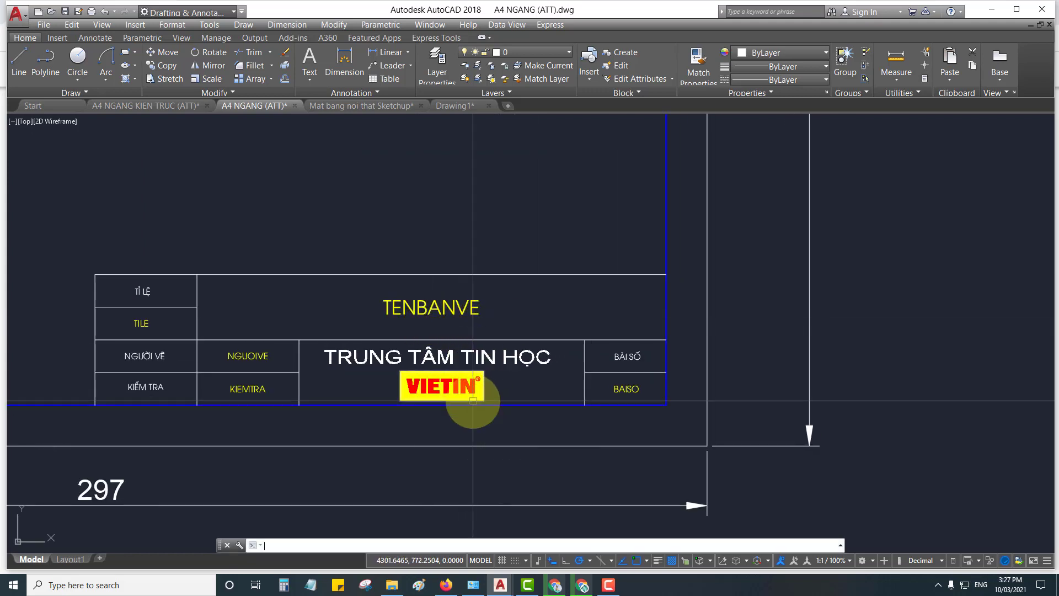
{"action": "left_click", "coordinate": [377, 92]}
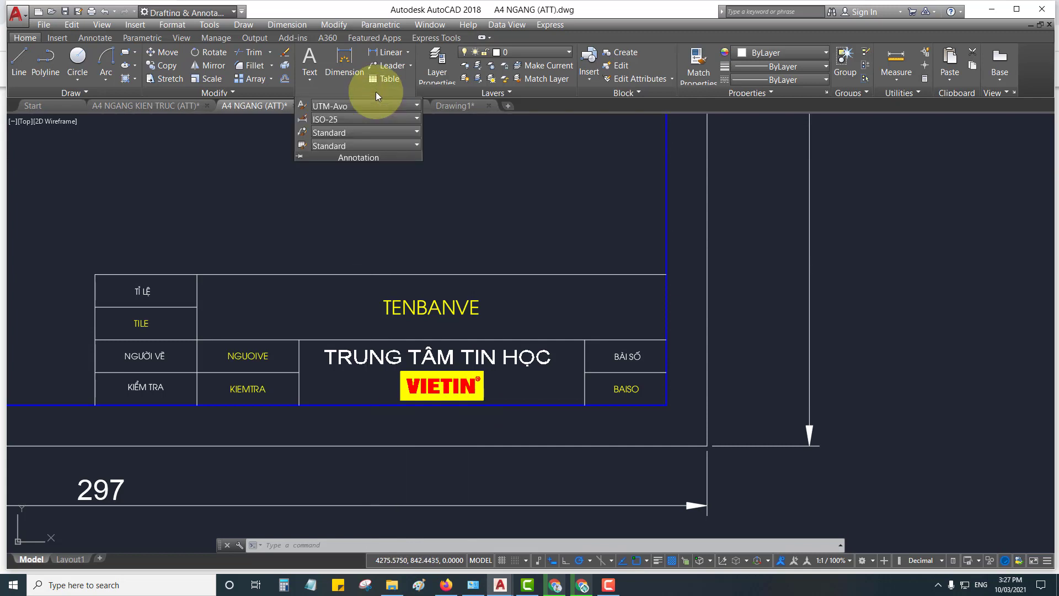
{"action": "left_click", "coordinate": [256, 185]}
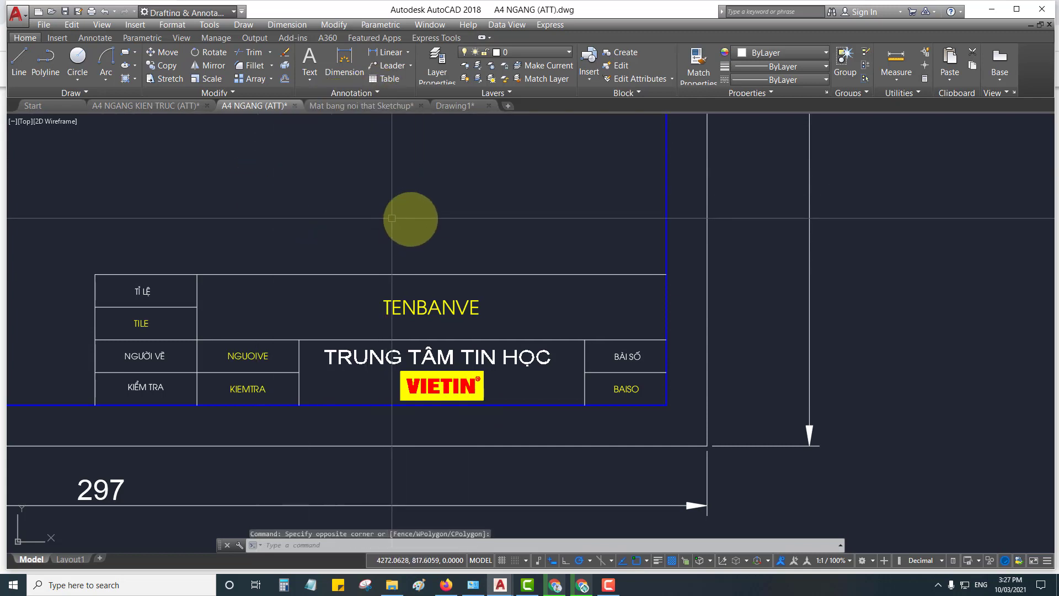
{"action": "middle_click_drag", "start_coordinate": [480, 236], "coordinate": [514, 209]}
{"action": "type", "text": "DT"}
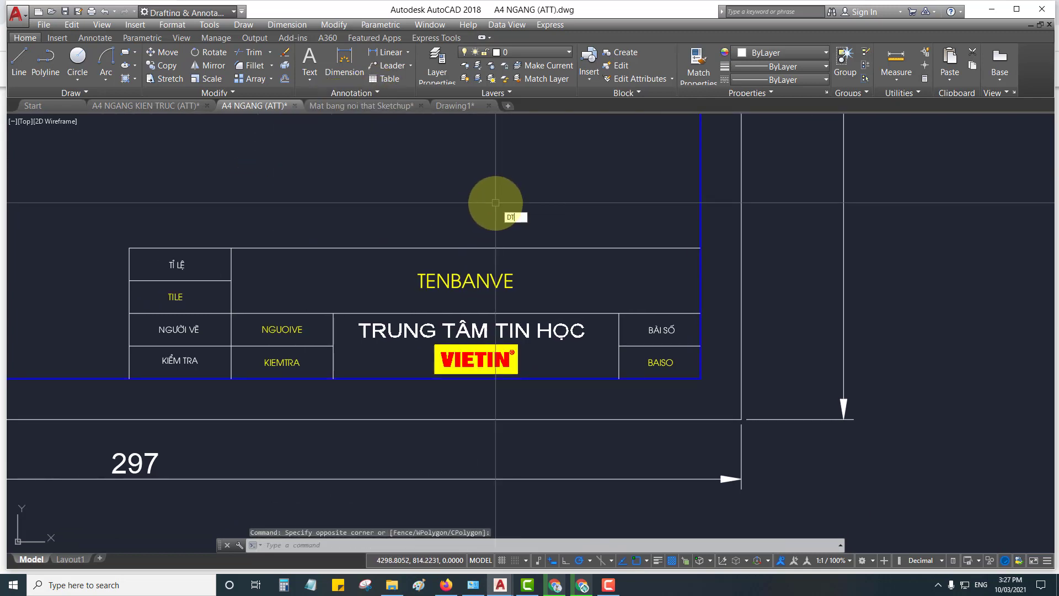
{"action": "key", "text": "Return"}
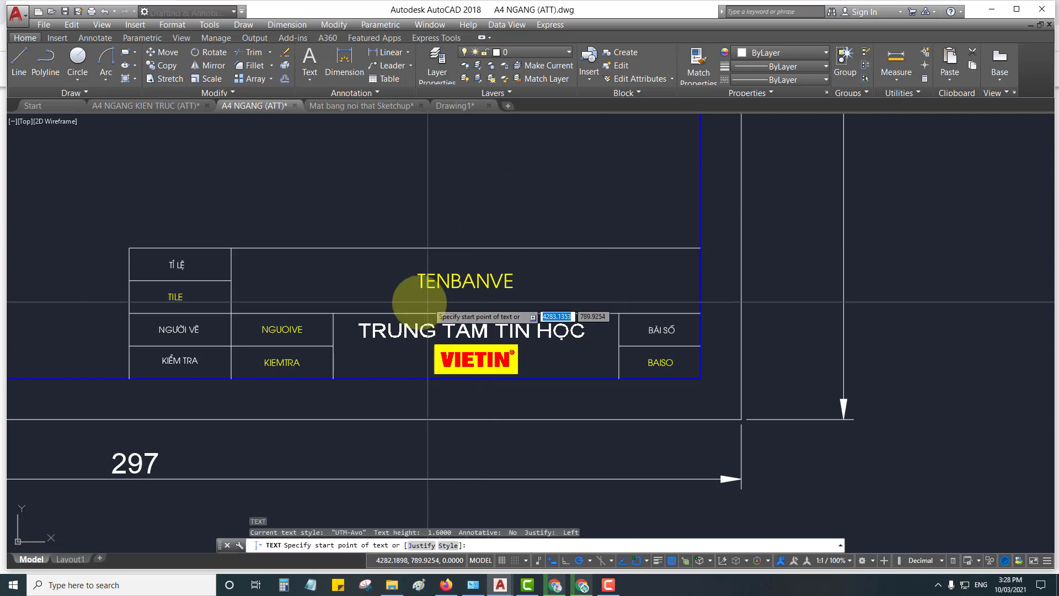
{"action": "scroll", "coordinate": [422, 287], "scroll_direction": "up", "scroll_amount": 2}
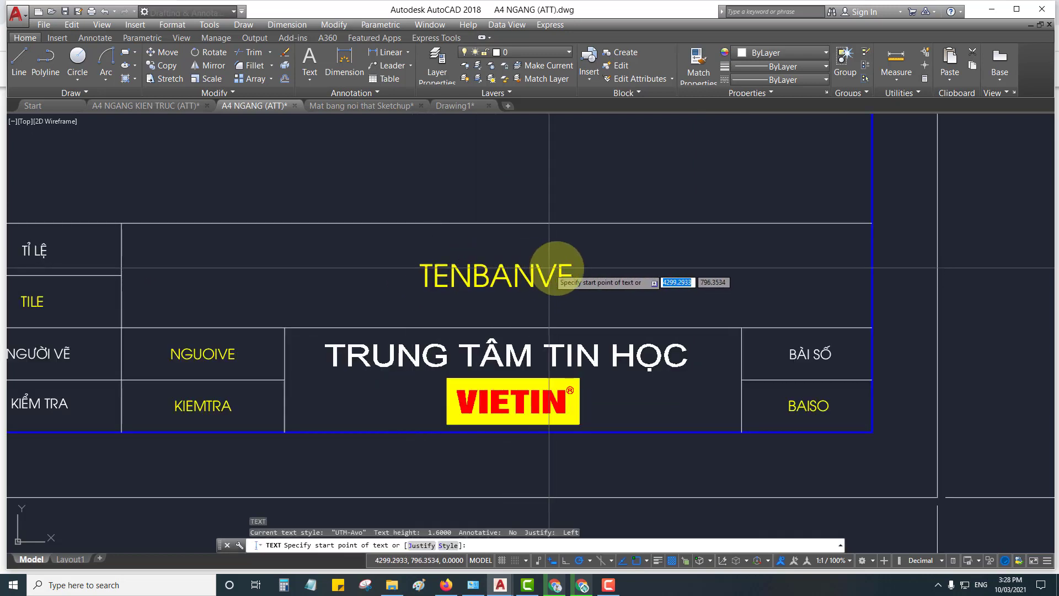
{"action": "middle_click_drag", "start_coordinate": [563, 284], "coordinate": [561, 327]}
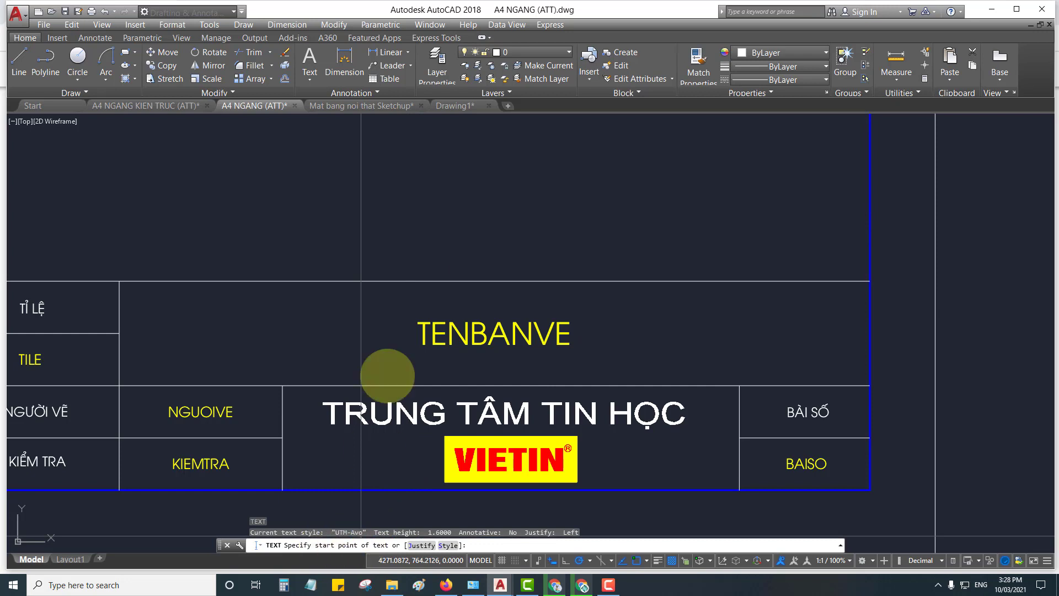
{"action": "left_click", "coordinate": [415, 218]}
{"action": "type", "text": "3.5"}
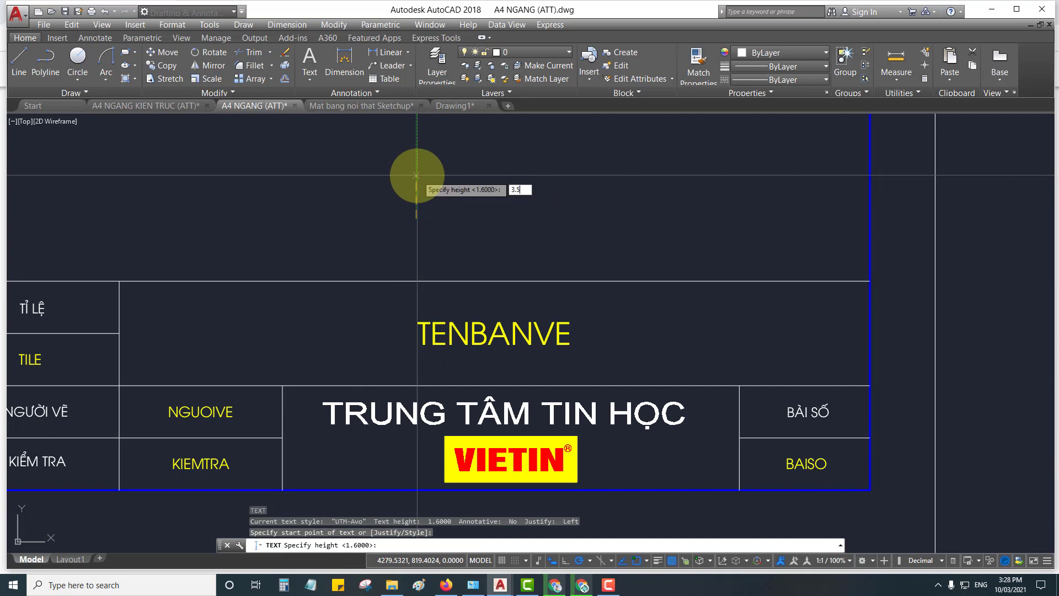
{"action": "key", "text": "Return"}
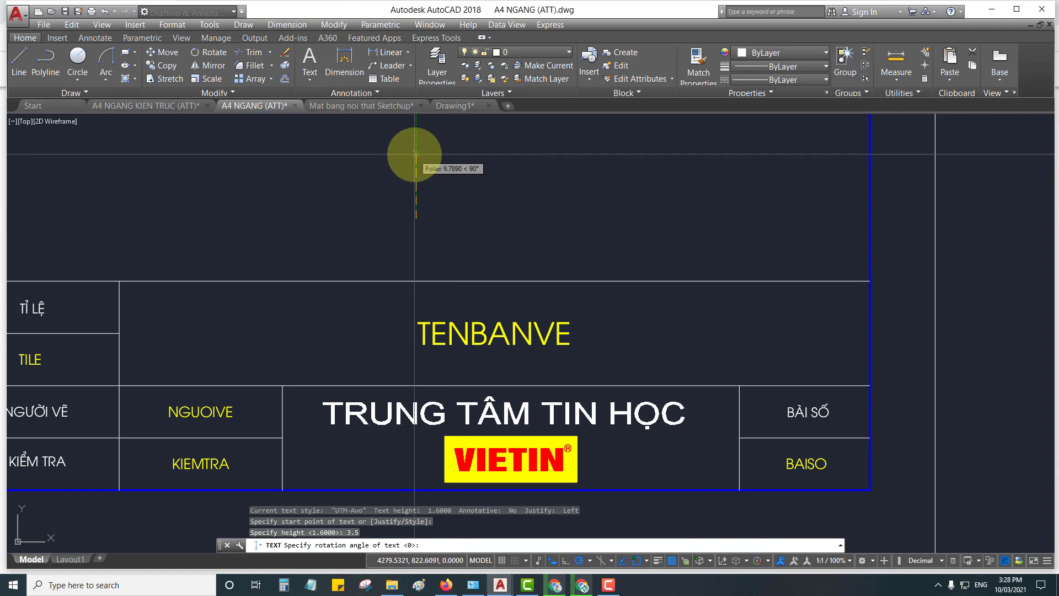
{"action": "key", "text": "Return"}
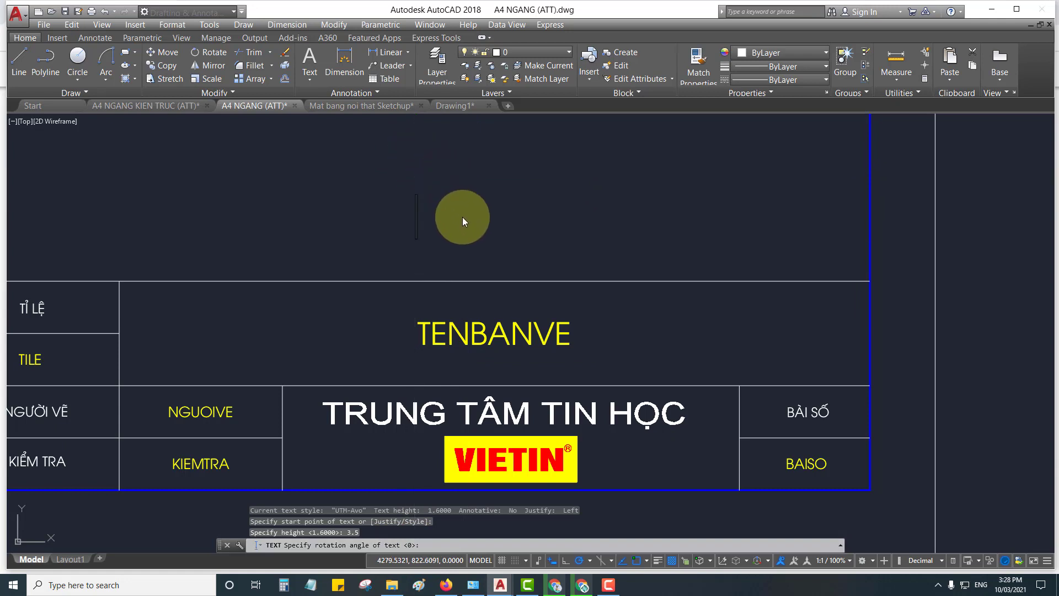
{"action": "type", "text": "TENB"}
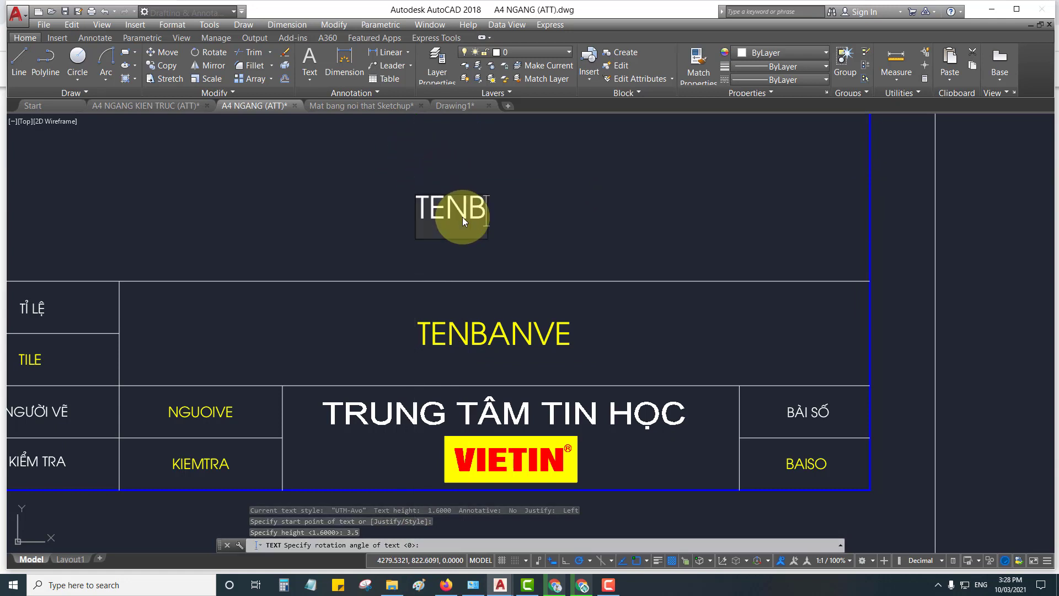
{"action": "type", "text": "ANVE"}
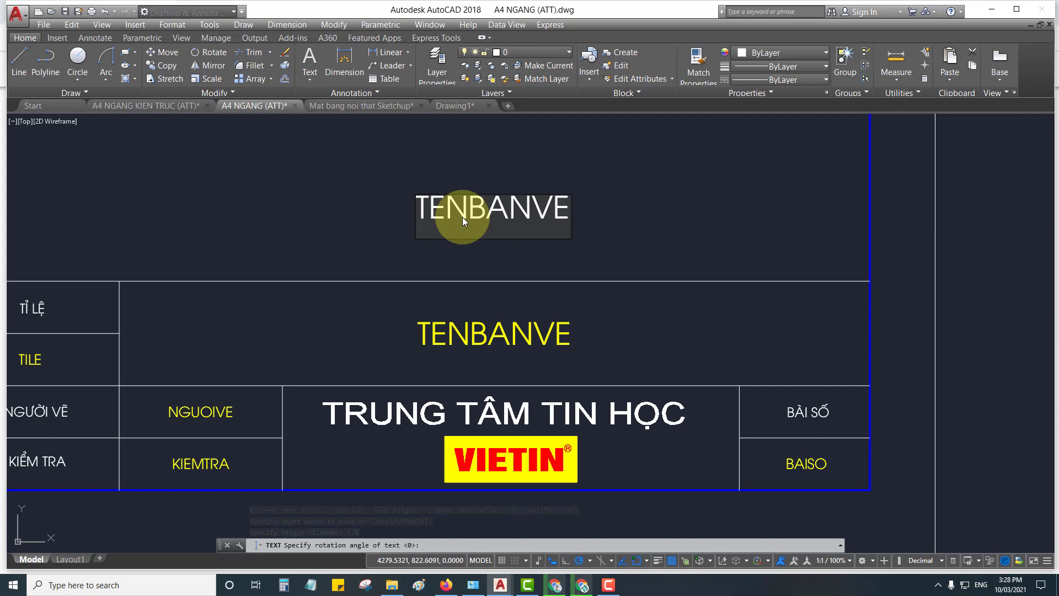
{"action": "key", "text": "Return"}
{"action": "key", "text": "Return"}
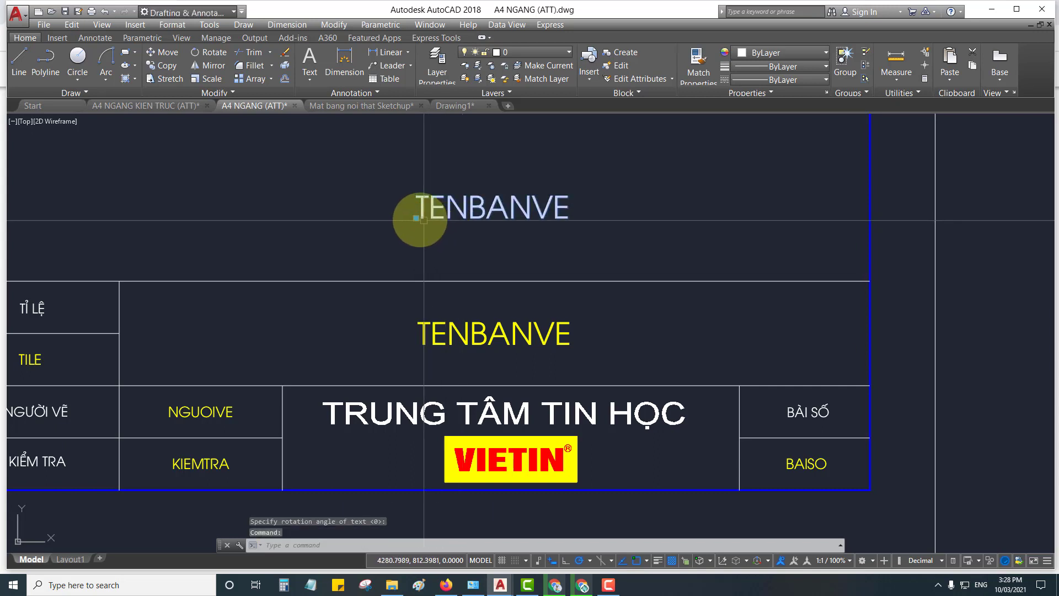
{"action": "key", "text": "space"}
{"action": "left_click", "coordinate": [579, 345]}
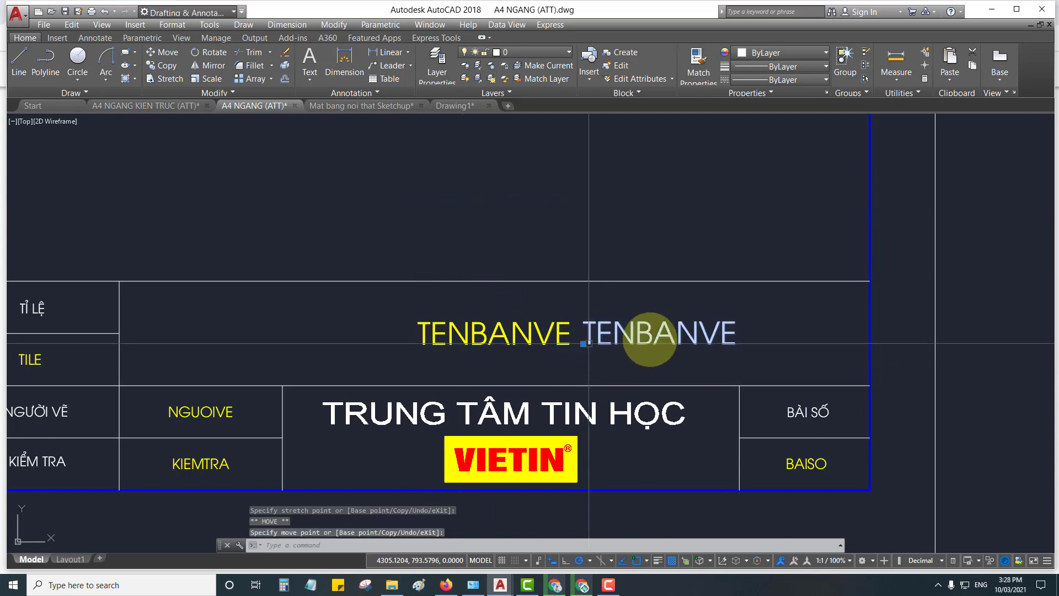
{"action": "key", "text": "Escape"}
{"action": "scroll", "coordinate": [732, 301], "scroll_direction": "down", "scroll_amount": 4}
{"action": "scroll", "coordinate": [397, 366], "scroll_direction": "up", "scroll_amount": 2}
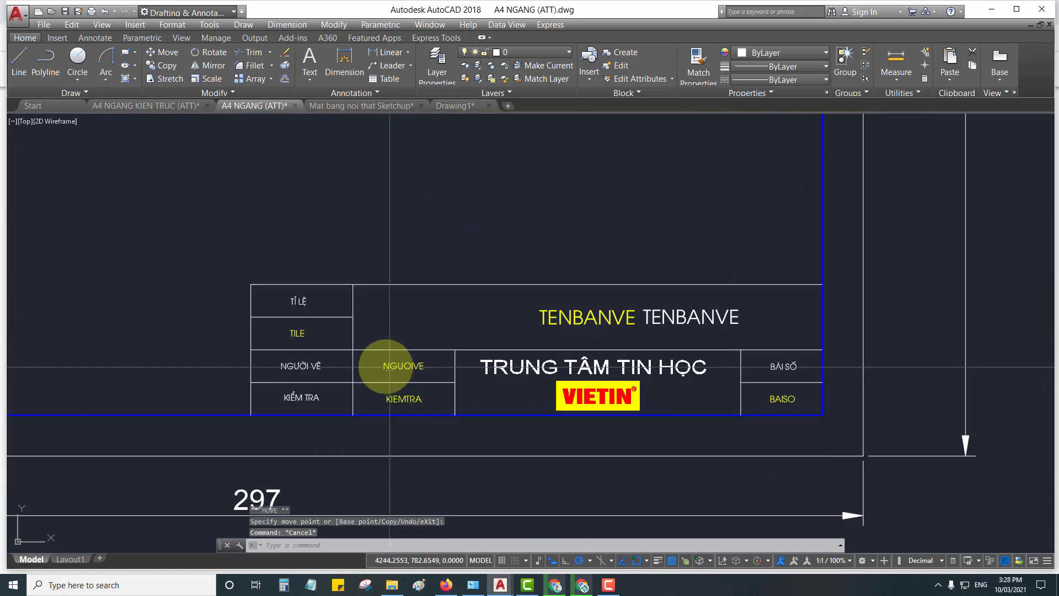
{"action": "scroll", "coordinate": [401, 370], "scroll_direction": "up", "scroll_amount": 2}
{"action": "scroll", "coordinate": [402, 361], "scroll_direction": "up", "scroll_amount": 2}
{"action": "scroll", "coordinate": [400, 359], "scroll_direction": "down", "scroll_amount": 4}
{"action": "scroll", "coordinate": [442, 361], "scroll_direction": "down", "scroll_amount": 4}
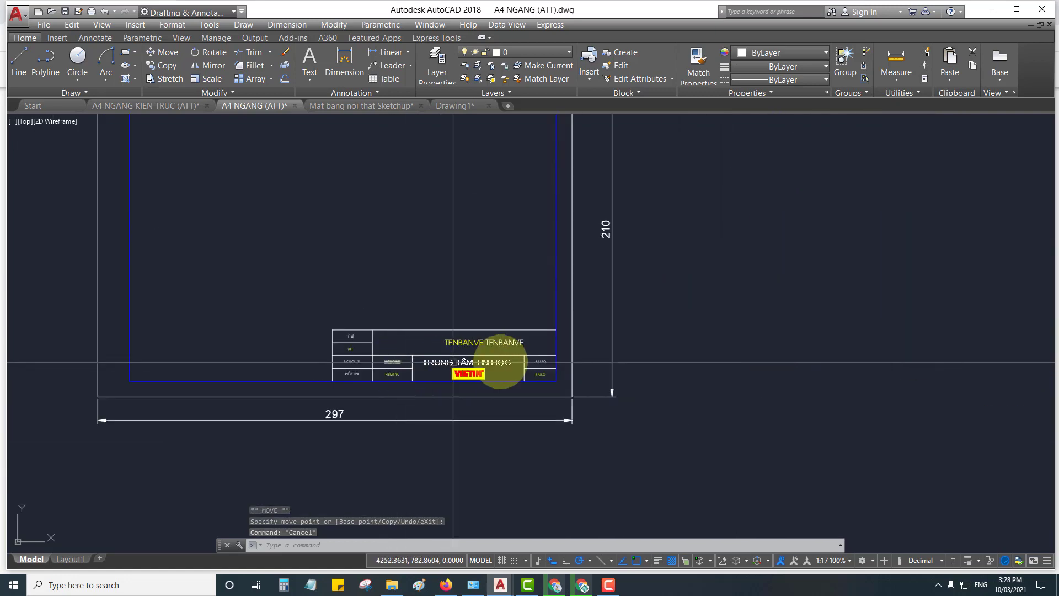
{"action": "scroll", "coordinate": [506, 353], "scroll_direction": "up", "scroll_amount": 1}
{"action": "scroll", "coordinate": [503, 345], "scroll_direction": "down", "scroll_amount": 5}
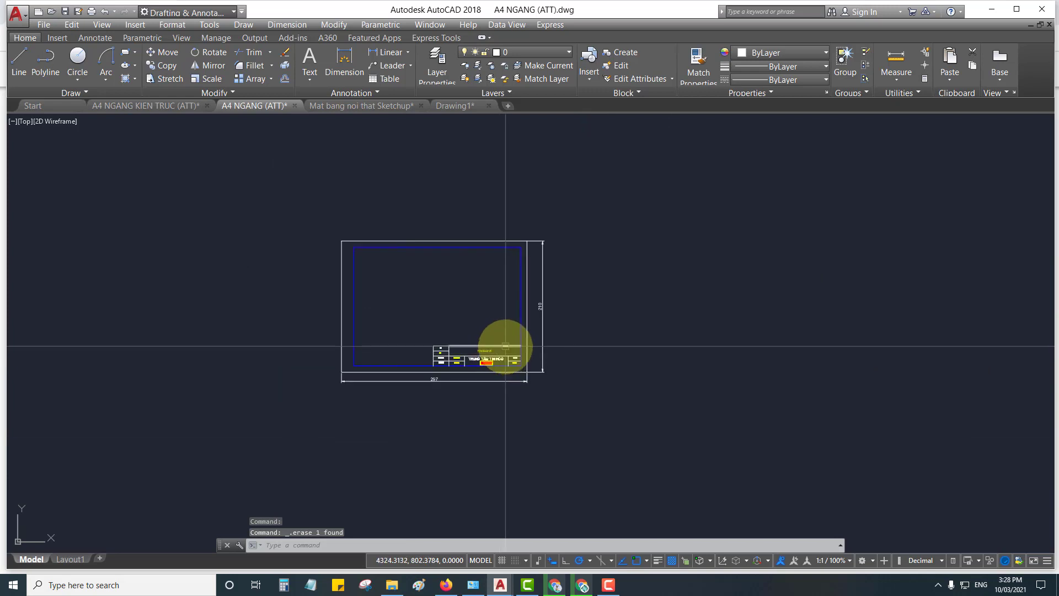
{"action": "scroll", "coordinate": [494, 342], "scroll_direction": "up", "scroll_amount": 2}
{"action": "scroll", "coordinate": [494, 348], "scroll_direction": "down", "scroll_amount": 2}
{"action": "scroll", "coordinate": [498, 370], "scroll_direction": "up", "scroll_amount": 4}
{"action": "middle_click_drag", "start_coordinate": [499, 380], "coordinate": [523, 399]}
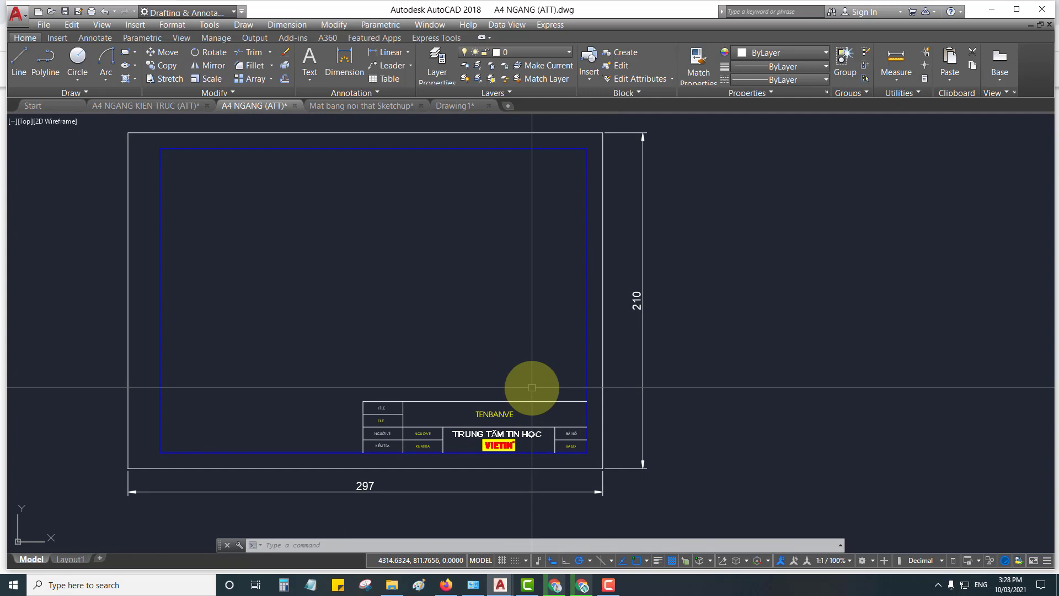
Grip-copy the whole A4 frame with its dimensions to the right
{"action": "left_click", "coordinate": [117, 115]}
{"action": "left_click", "coordinate": [656, 511]}
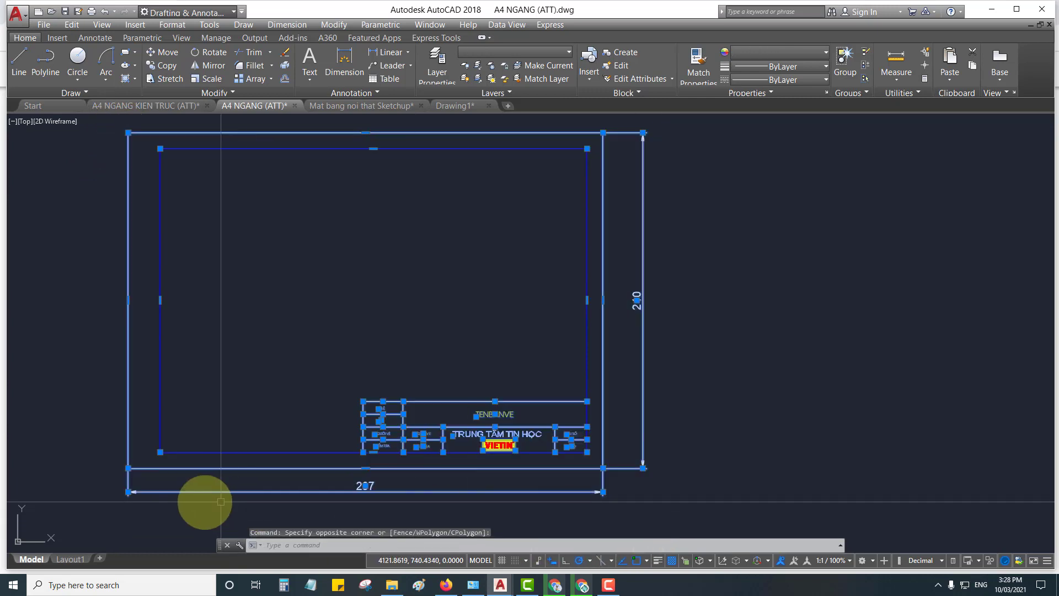
{"action": "left_click", "coordinate": [128, 468]}
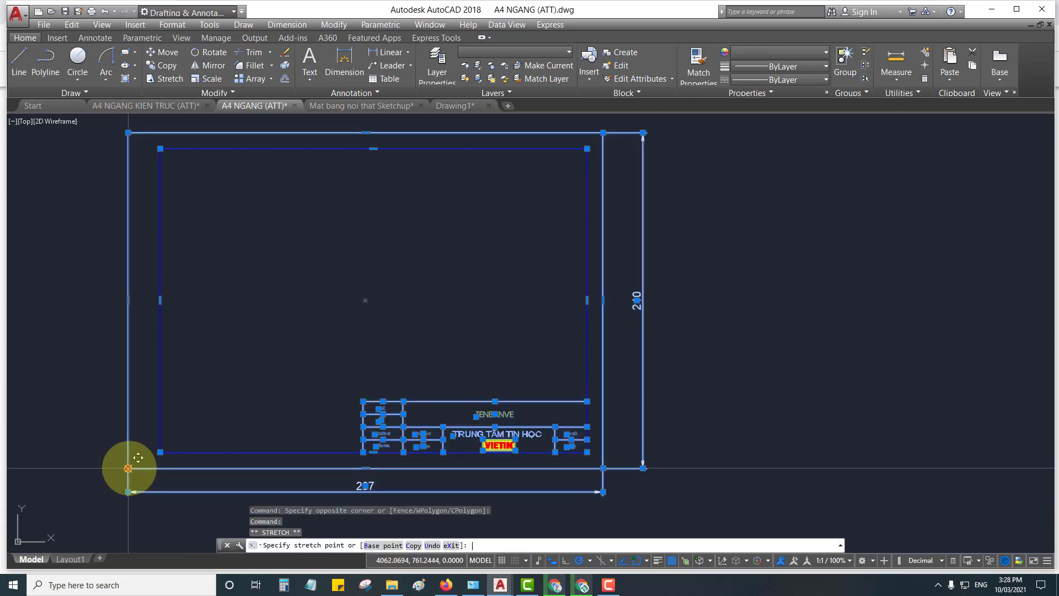
{"action": "key", "text": "space"}
{"action": "type", "text": "c"}
{"action": "key", "text": "Return"}
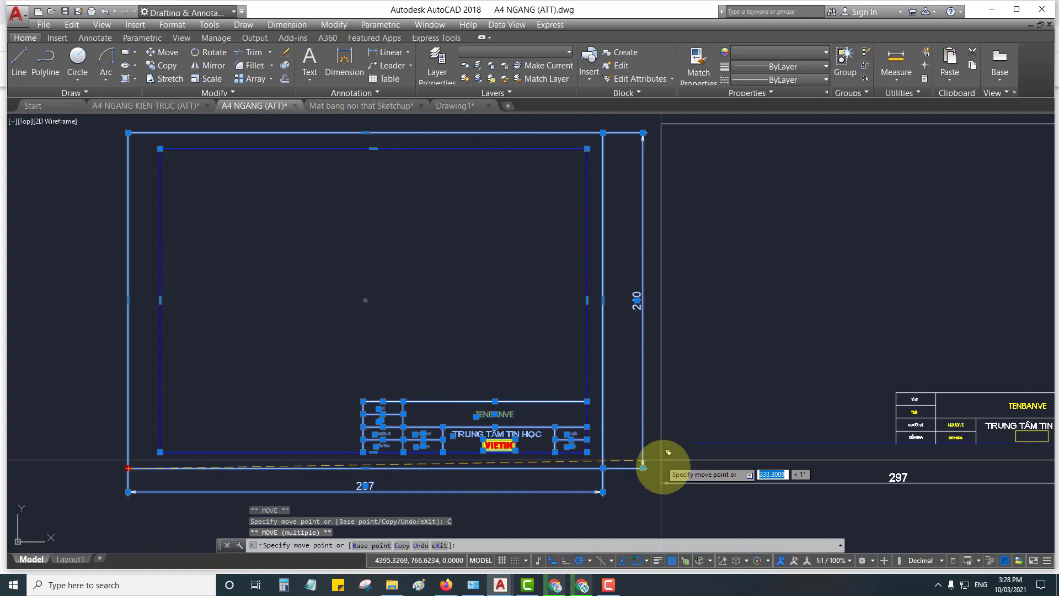
{"action": "left_click", "coordinate": [667, 468]}
{"action": "key", "text": "Escape"}
Select the right copy's 297 width dimension for deletion
{"action": "scroll", "coordinate": [682, 360], "scroll_direction": "down", "scroll_amount": 2}
{"action": "middle_click_drag", "start_coordinate": [682, 360], "coordinate": [354, 339]}
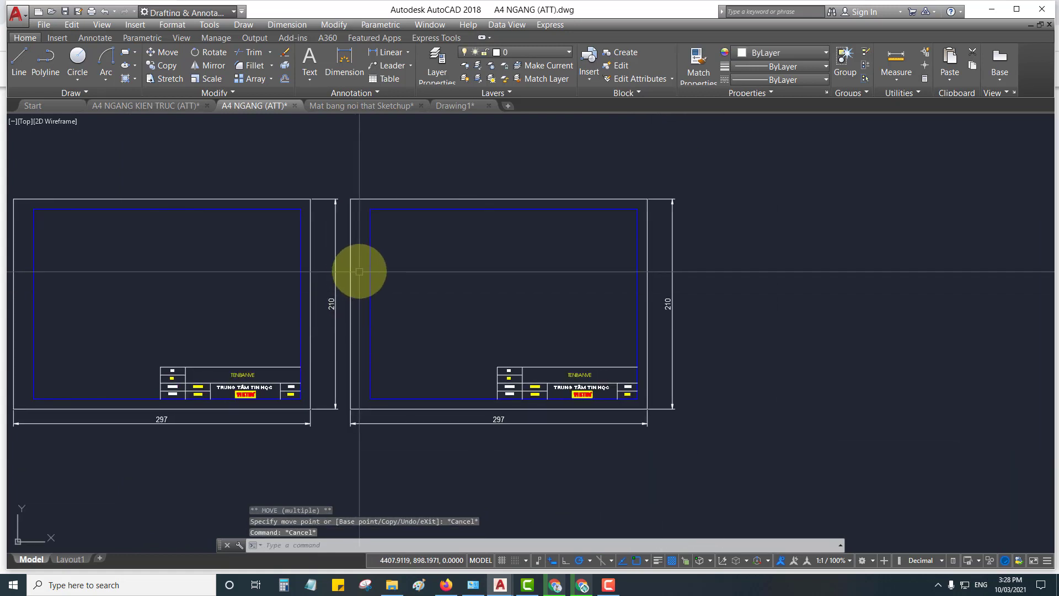
{"action": "left_click", "coordinate": [632, 424]}
Delete the selected 297 dimension and the NGUOIVE text from the right title block
{"action": "key", "text": "Delete"}
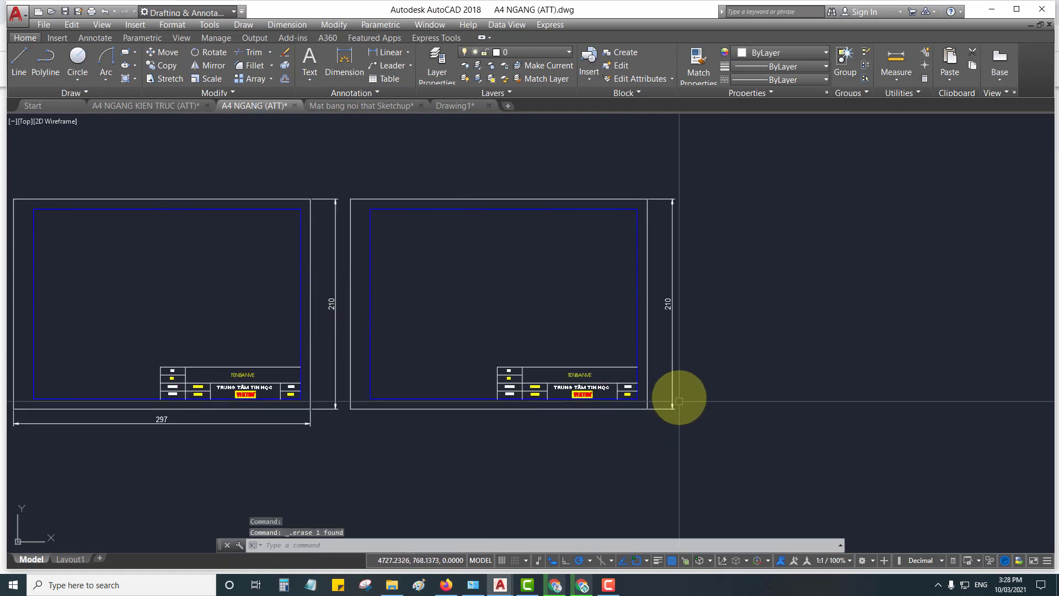
{"action": "scroll", "coordinate": [557, 386], "scroll_direction": "up", "scroll_amount": 4}
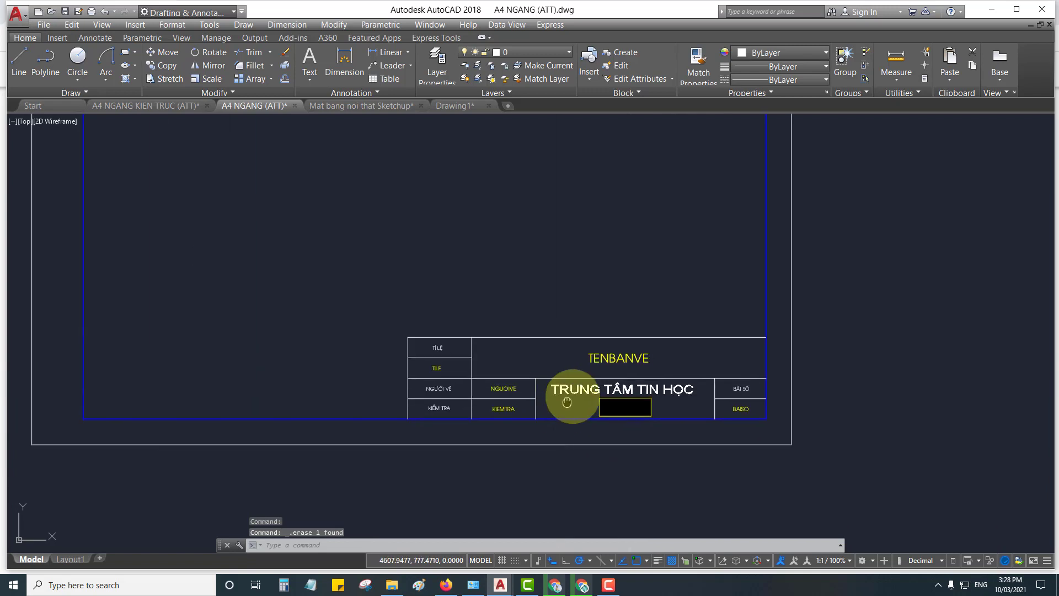
{"action": "scroll", "coordinate": [527, 403], "scroll_direction": "up", "scroll_amount": 4}
{"action": "left_click", "coordinate": [485, 370]}
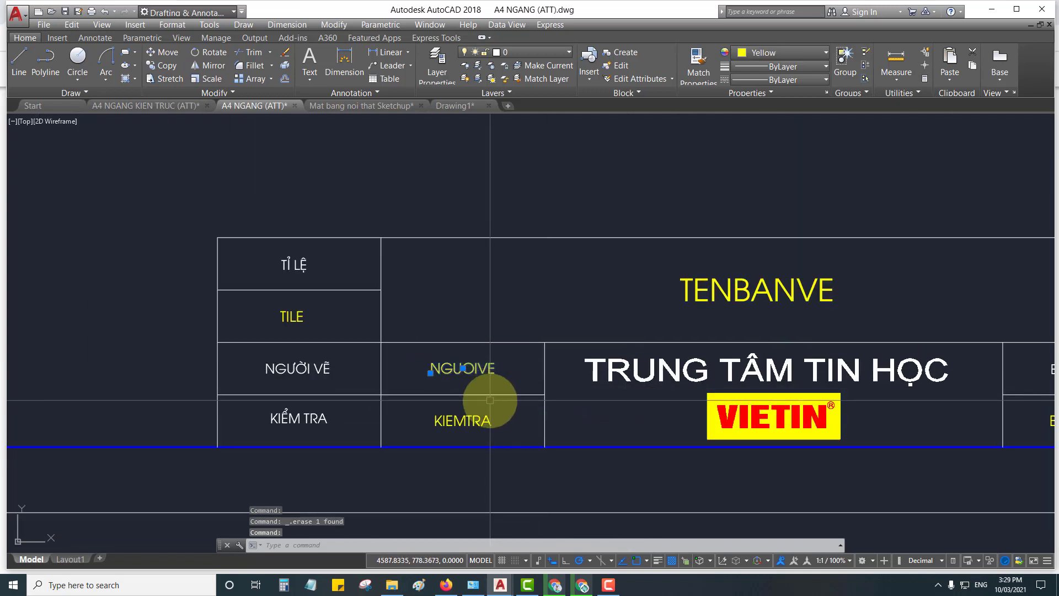
{"action": "key", "text": "Delete"}
{"action": "key", "text": "Delete"}
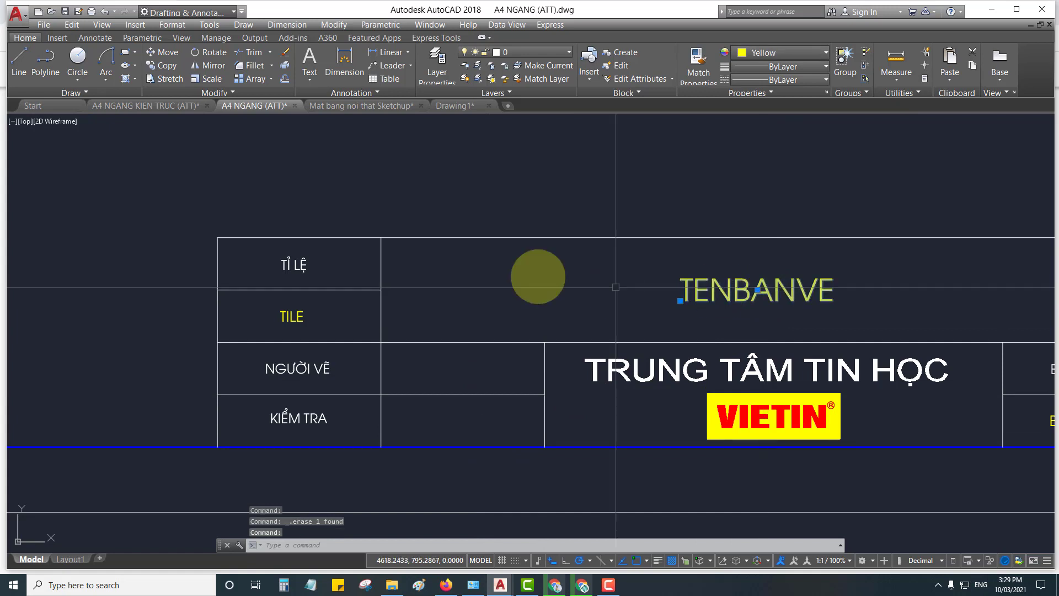
Delete the TENBANVE and TILE texts, then reframe the view on both frames
{"action": "key", "text": "Delete"}
{"action": "middle_click_drag", "start_coordinate": [650, 375], "coordinate": [590, 354]}
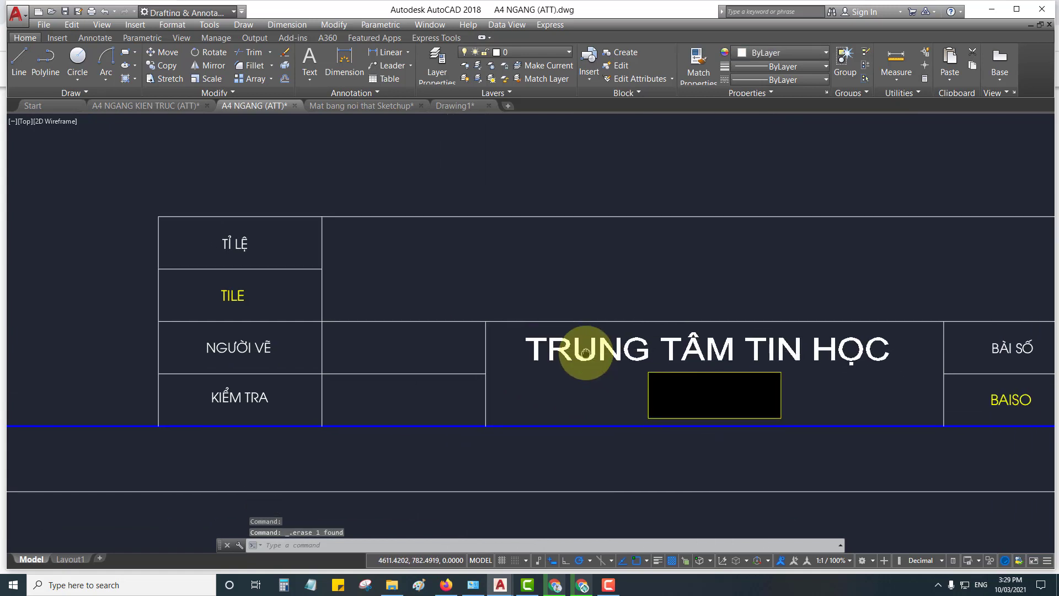
{"action": "left_click", "coordinate": [234, 297]}
{"action": "scroll", "coordinate": [420, 330], "scroll_direction": "down", "scroll_amount": 2}
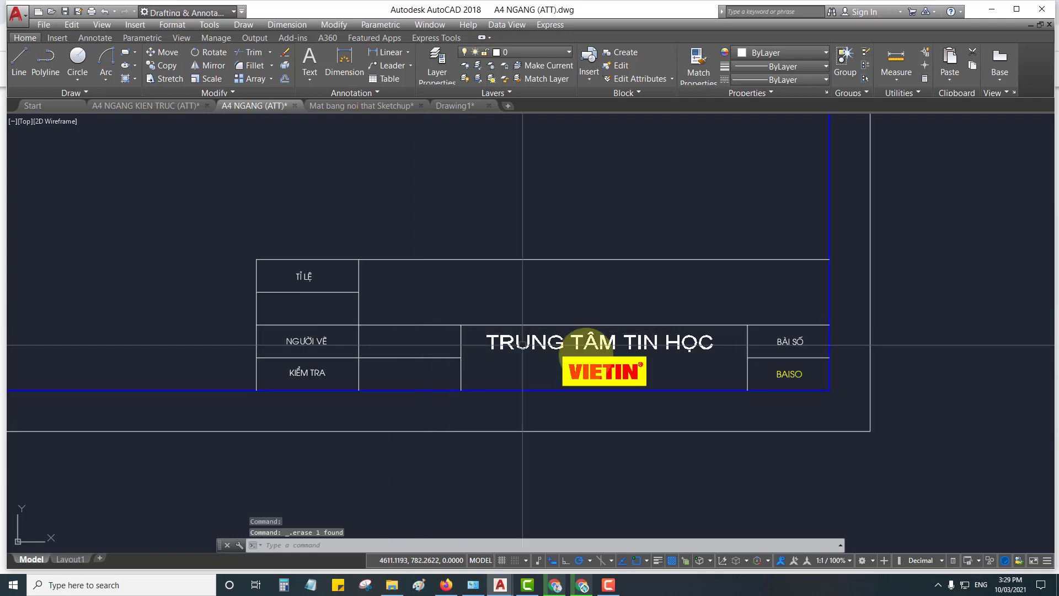
{"action": "scroll", "coordinate": [677, 455], "scroll_direction": "down", "scroll_amount": 4}
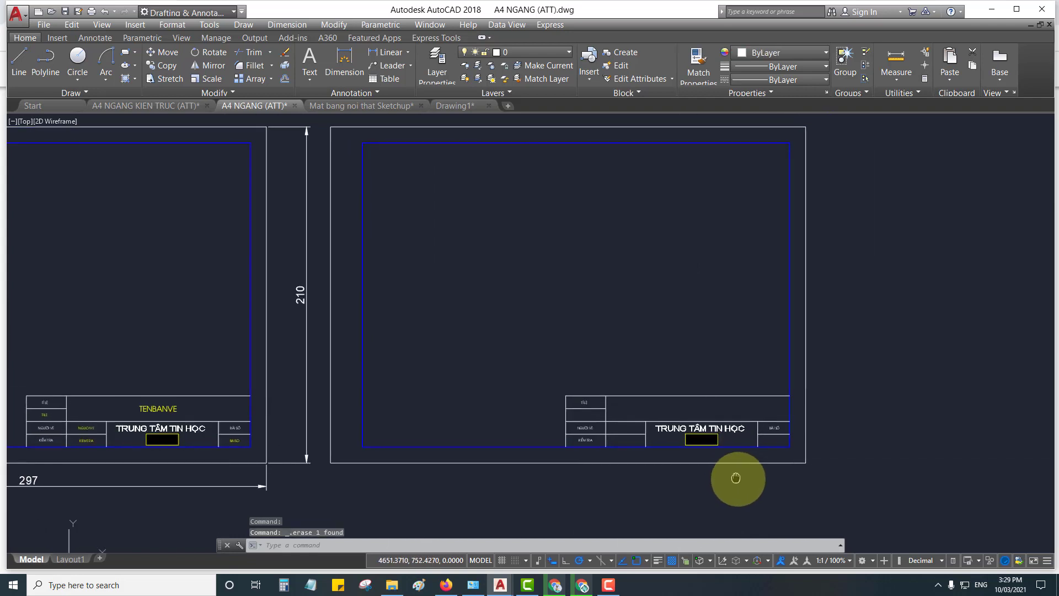
{"action": "mouse_move", "coordinate": [426, 307]}
{"action": "middle_mouse_down"}
{"action": "mouse_move", "coordinate": [480, 338]}
{"action": "mouse_move", "coordinate": [548, 344]}
{"action": "mouse_move", "coordinate": [629, 331]}
{"action": "middle_mouse_up"}
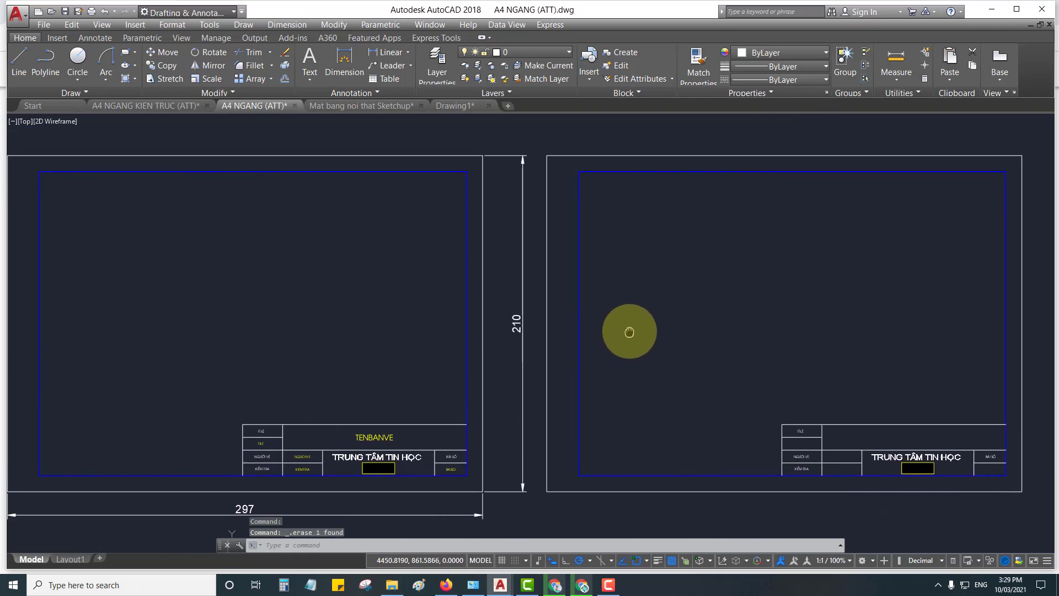
{"action": "scroll", "coordinate": [581, 343], "scroll_direction": "up", "scroll_amount": 2}
Try two linear dimensions on the frame and cancel both without keeping them
{"action": "key", "text": "alt+n"}
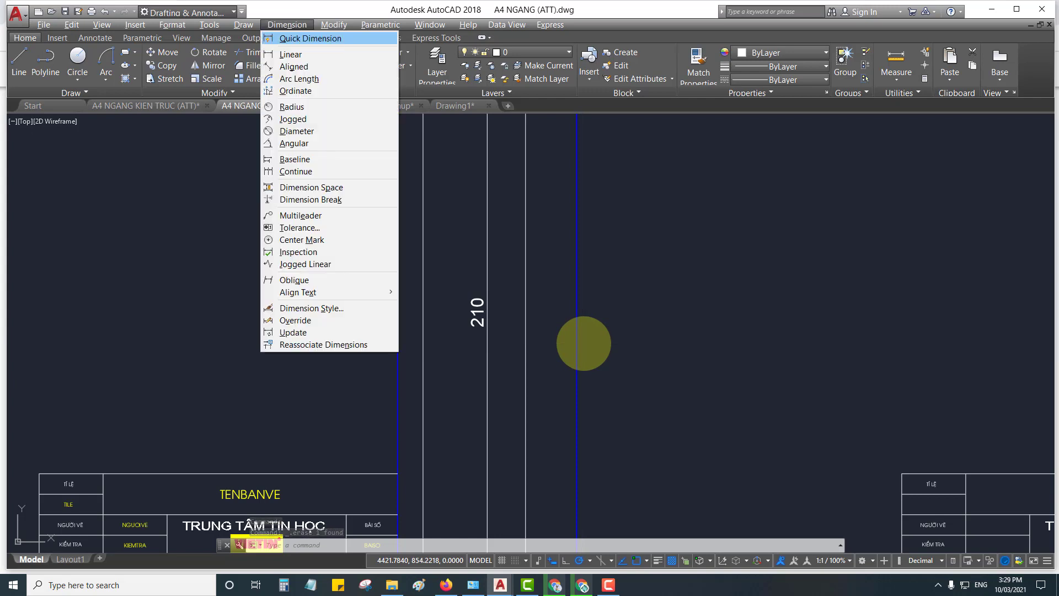
{"action": "key", "text": "l"}
{"action": "left_click", "coordinate": [524, 324]}
{"action": "left_click", "coordinate": [576, 325]}
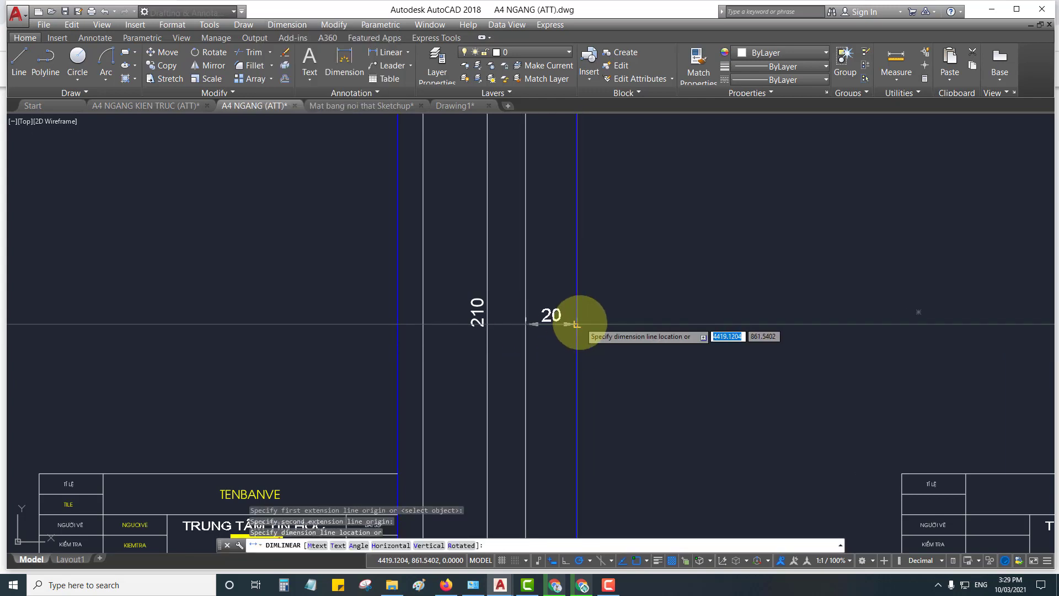
{"action": "key", "text": "Escape"}
{"action": "scroll", "coordinate": [604, 314], "scroll_direction": "down", "scroll_amount": 3}
{"action": "scroll", "coordinate": [609, 253], "scroll_direction": "up", "scroll_amount": 3}
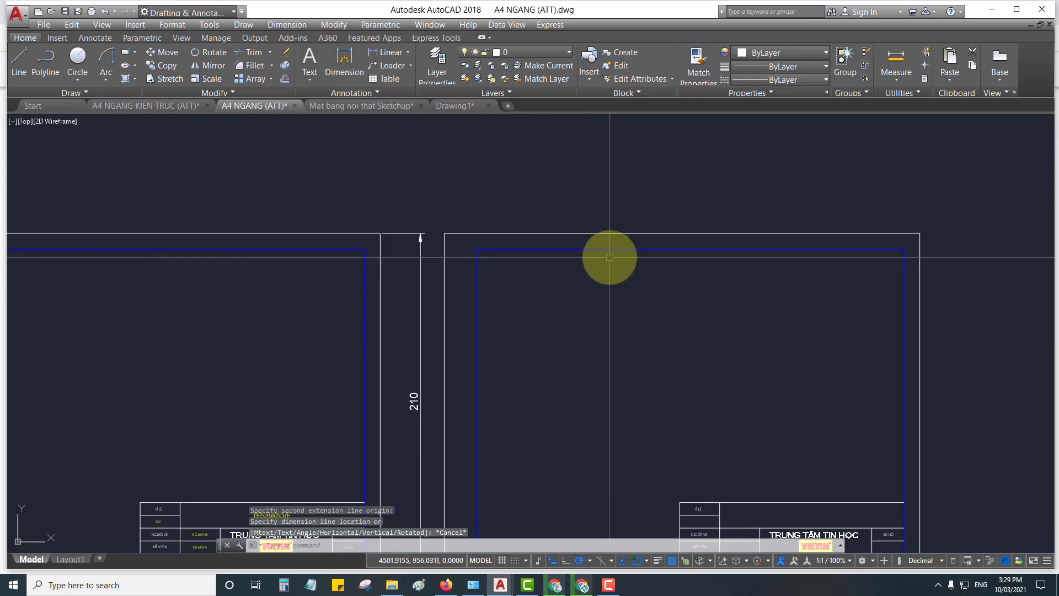
{"action": "key", "text": "space"}
{"action": "left_click", "coordinate": [614, 248]}
{"action": "left_click", "coordinate": [610, 237]}
{"action": "key", "text": "Escape"}
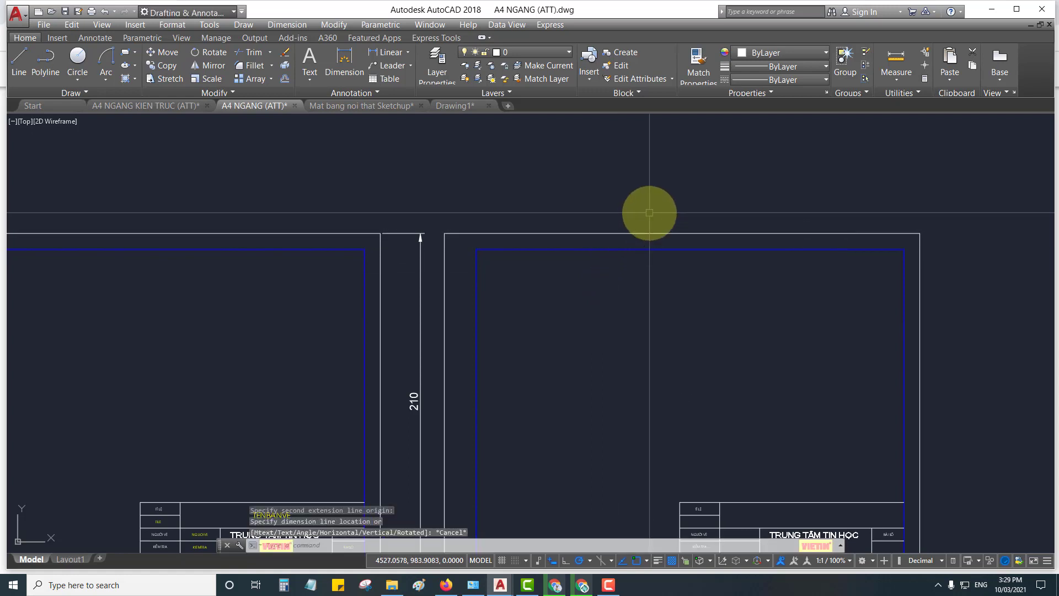
Delete the VIETIN logo image from the right title block
{"action": "middle_click_drag", "start_coordinate": [584, 242], "coordinate": [584, 144]}
{"action": "scroll", "coordinate": [709, 374], "scroll_direction": "up", "scroll_amount": 1}
{"action": "scroll", "coordinate": [768, 437], "scroll_direction": "up", "scroll_amount": 2}
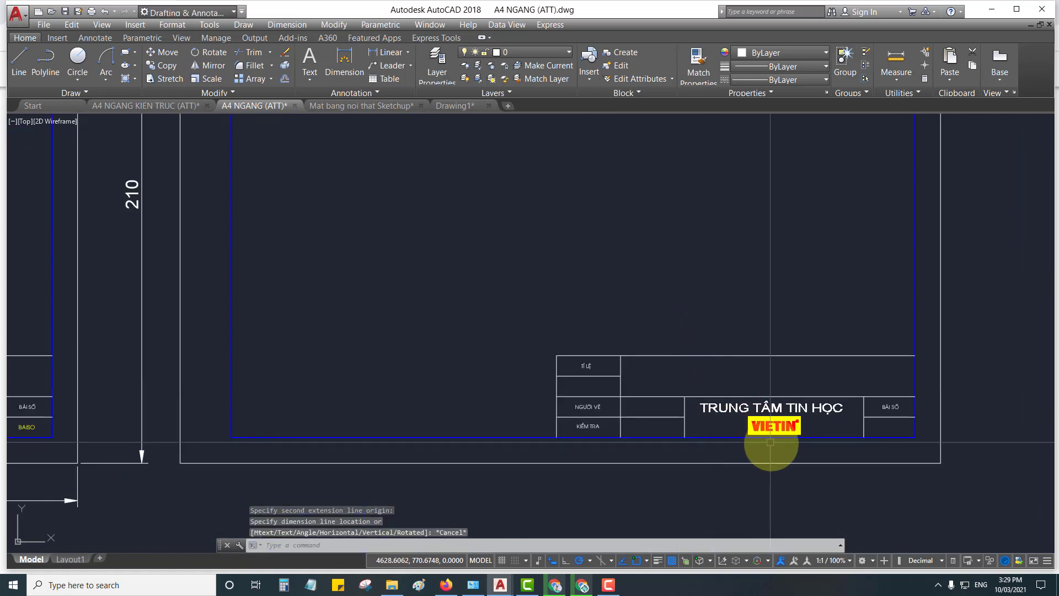
{"action": "middle_click_drag", "start_coordinate": [768, 437], "coordinate": [586, 404]}
{"action": "scroll", "coordinate": [586, 404], "scroll_direction": "up", "scroll_amount": 2}
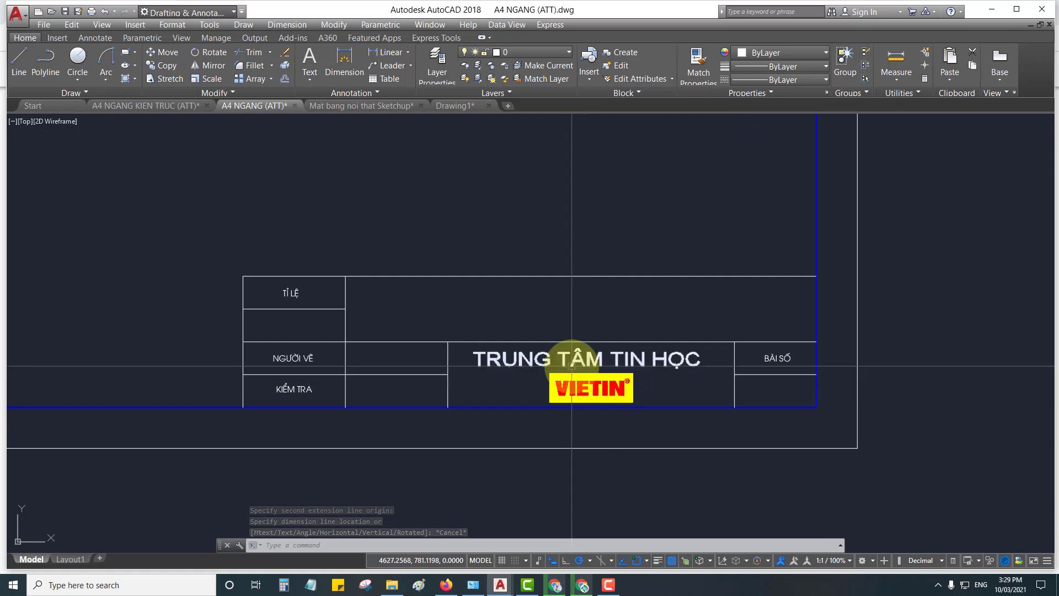
{"action": "left_click", "coordinate": [608, 374]}
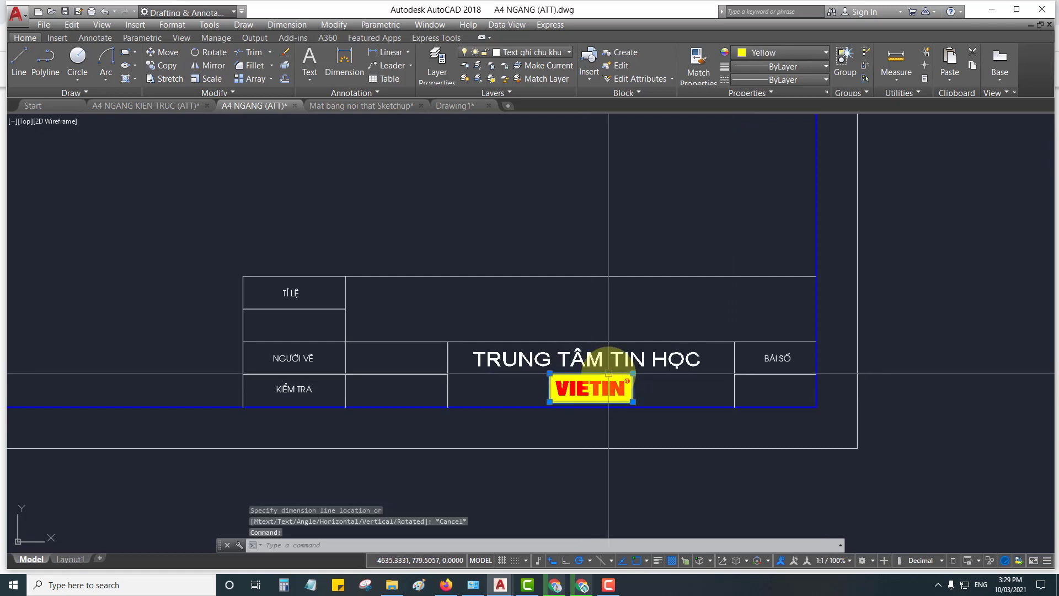
{"action": "key", "text": "Delete"}
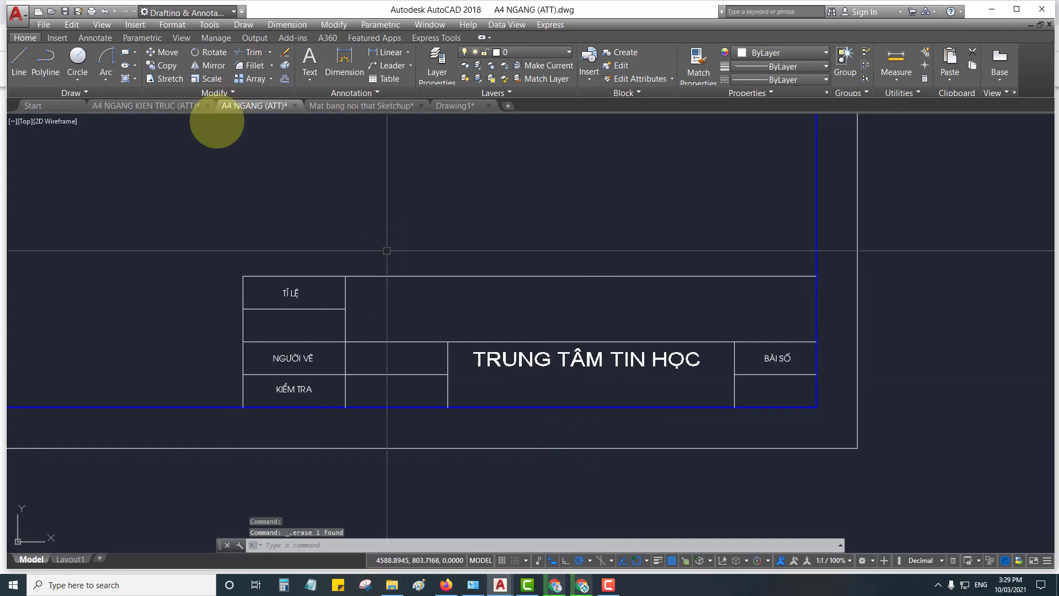
Attach the 'download' raster image and place it beneath TRUNG TÂM TIN HỌC
{"action": "left_click", "coordinate": [134, 25]}
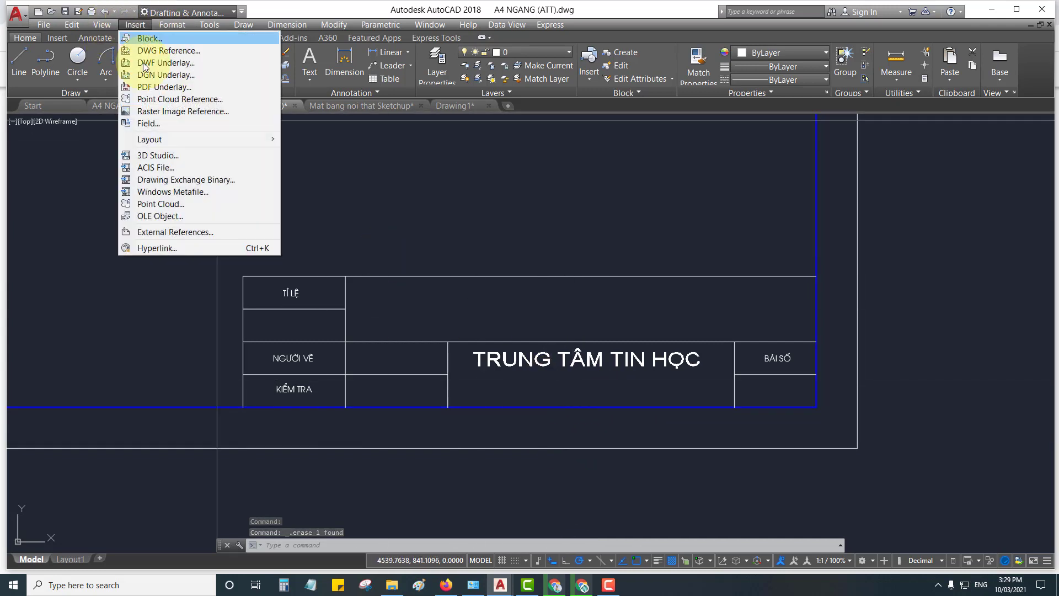
{"action": "left_click", "coordinate": [158, 110]}
{"action": "left_click", "coordinate": [299, 231]}
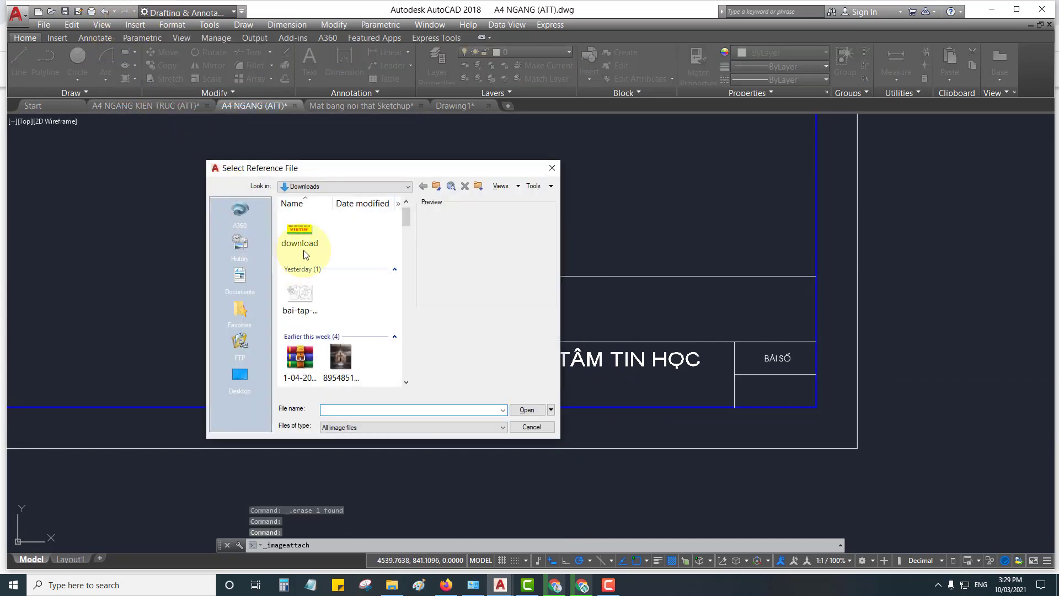
{"action": "left_click", "coordinate": [528, 410]}
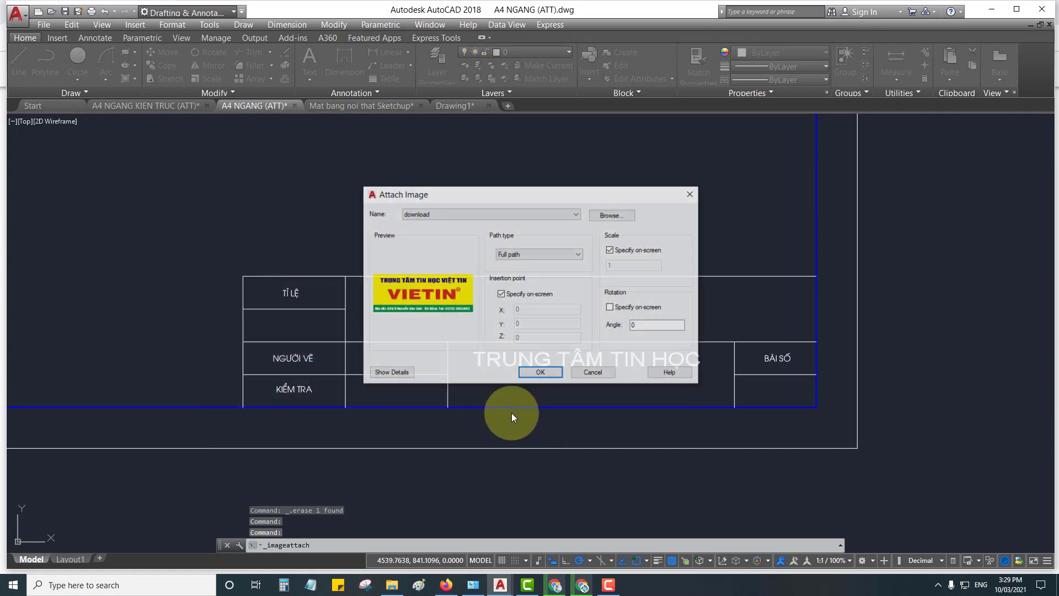
{"action": "left_click", "coordinate": [541, 375]}
{"action": "scroll", "coordinate": [528, 400], "scroll_direction": "up", "scroll_amount": 2}
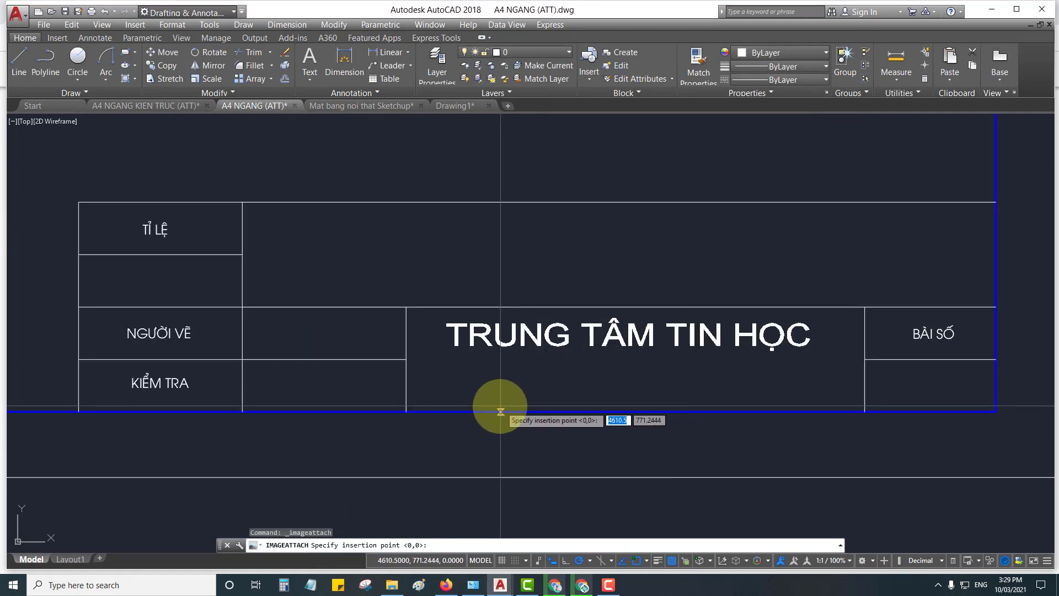
{"action": "left_click", "coordinate": [472, 401]}
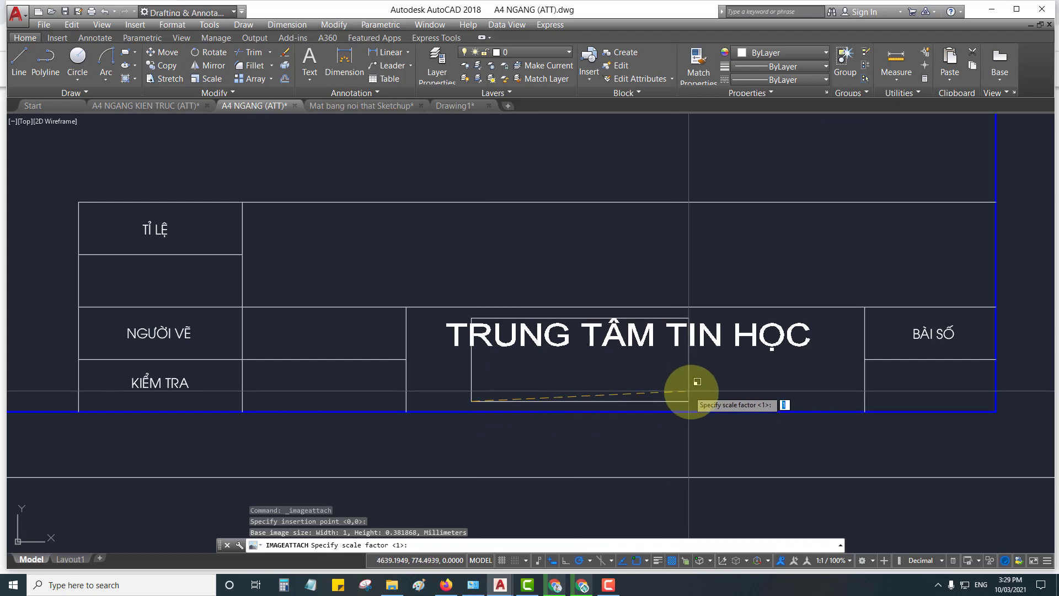
{"action": "left_click", "coordinate": [601, 409]}
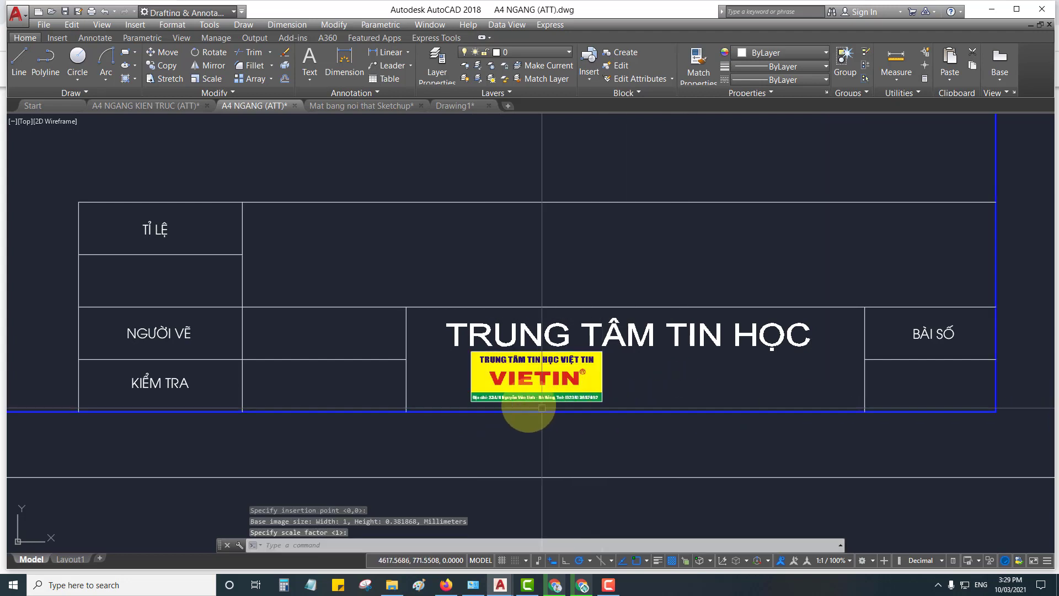
Move the VIETIN image into position in its title-block cell, then view the whole frame
{"action": "left_click", "coordinate": [471, 401]}
{"action": "key", "text": "space"}
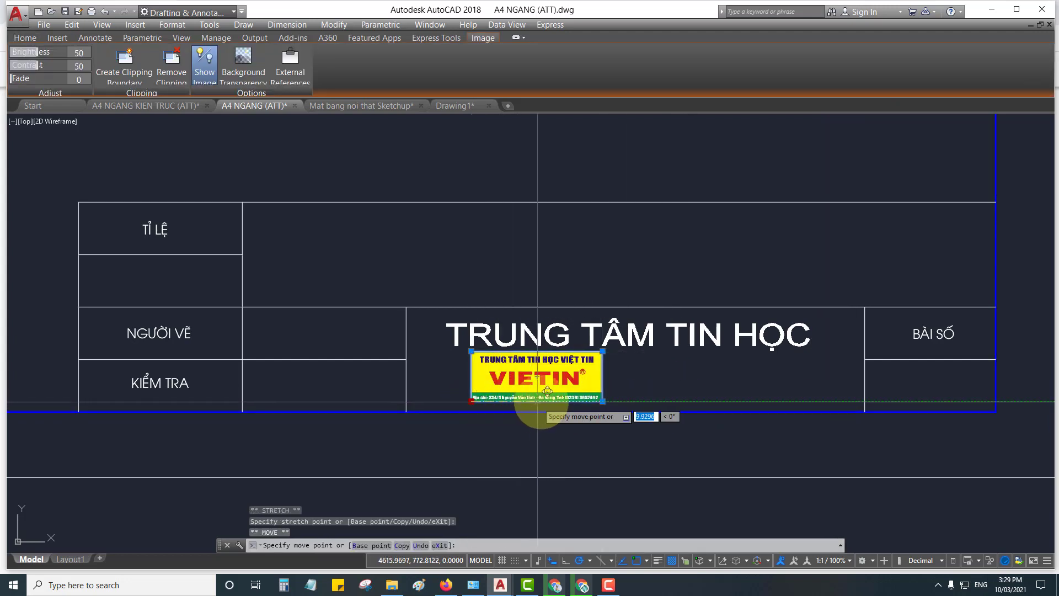
{"action": "left_click", "coordinate": [573, 389]}
{"action": "key", "text": "Escape"}
{"action": "scroll", "coordinate": [573, 389], "scroll_direction": "down", "scroll_amount": 3}
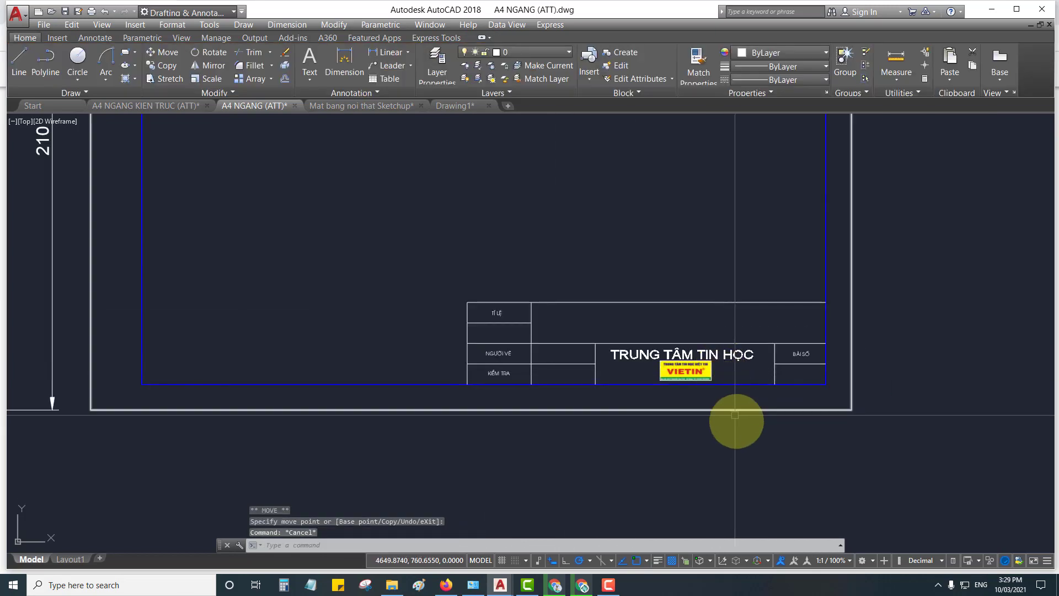
{"action": "scroll", "coordinate": [682, 390], "scroll_direction": "up", "scroll_amount": 6}
{"action": "left_click", "coordinate": [643, 340]}
{"action": "left_click", "coordinate": [539, 338]}
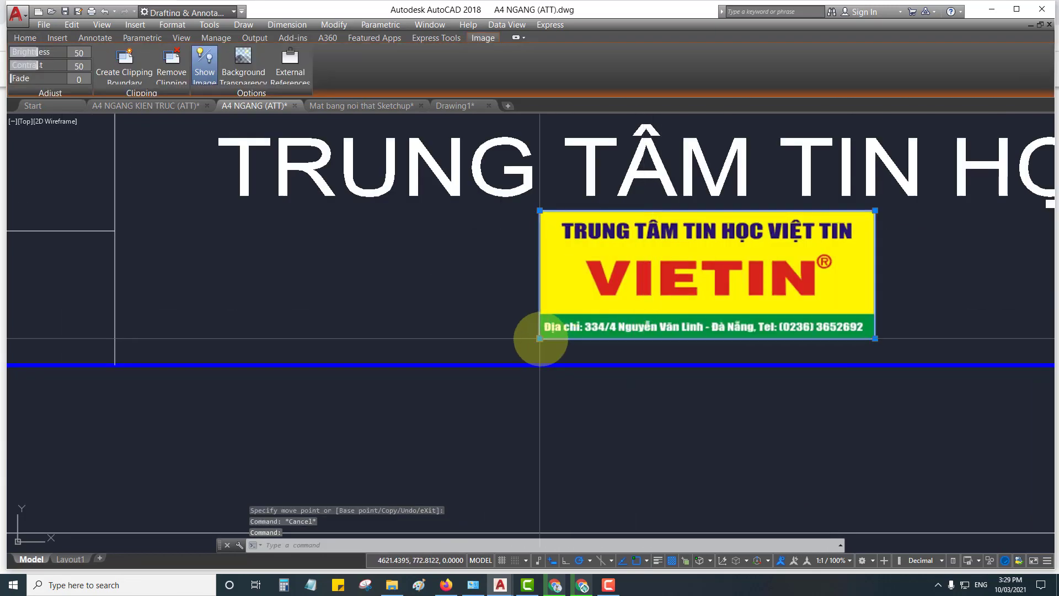
{"action": "key", "text": "space"}
{"action": "key", "text": "Escape"}
{"action": "scroll", "coordinate": [633, 366], "scroll_direction": "down", "scroll_amount": 5}
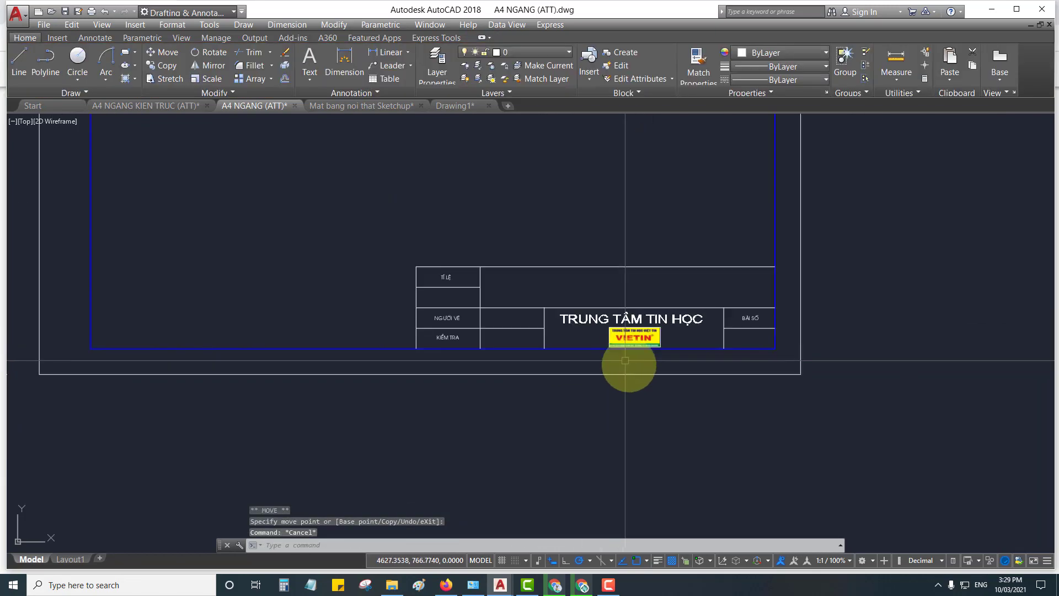
{"action": "middle_click_drag", "start_coordinate": [676, 395], "coordinate": [667, 444]}
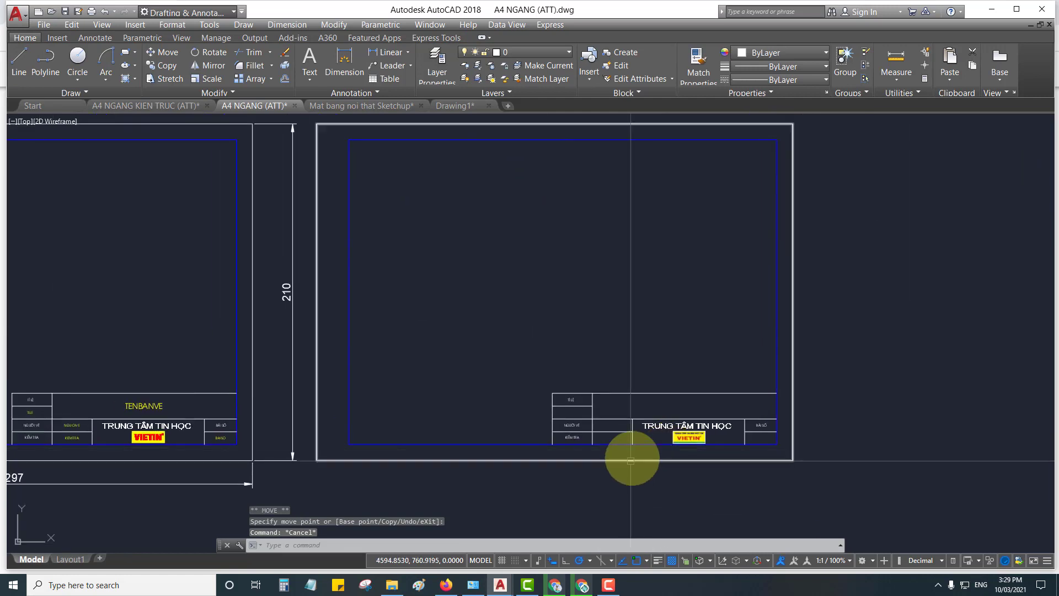
{"action": "scroll", "coordinate": [684, 418], "scroll_direction": "up", "scroll_amount": 4}
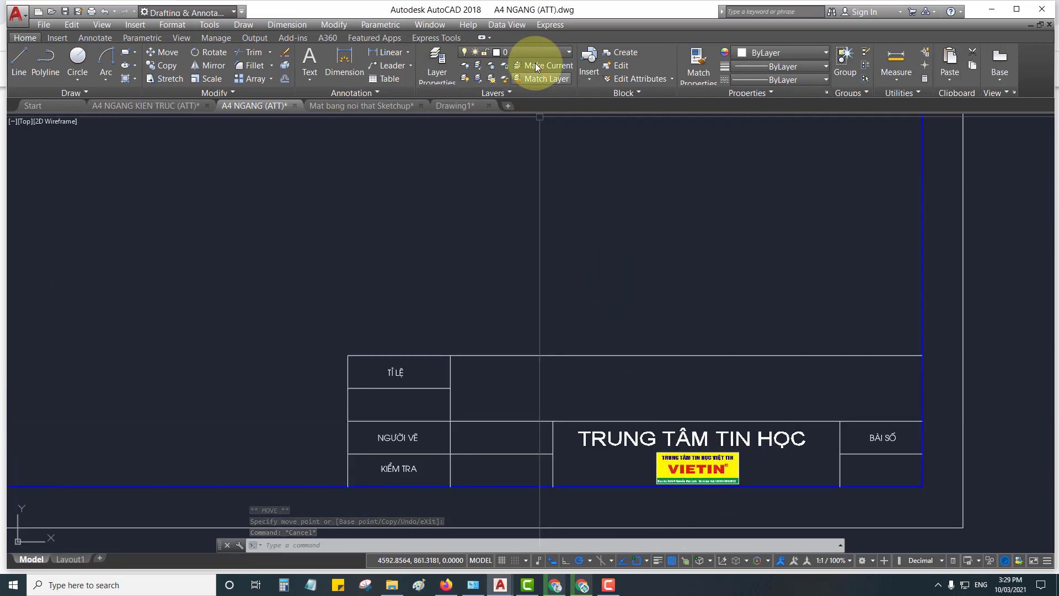
Draw a vertical line in the title block down to the cell border below
{"action": "type", "text": "L"}
{"action": "key", "text": "Return"}
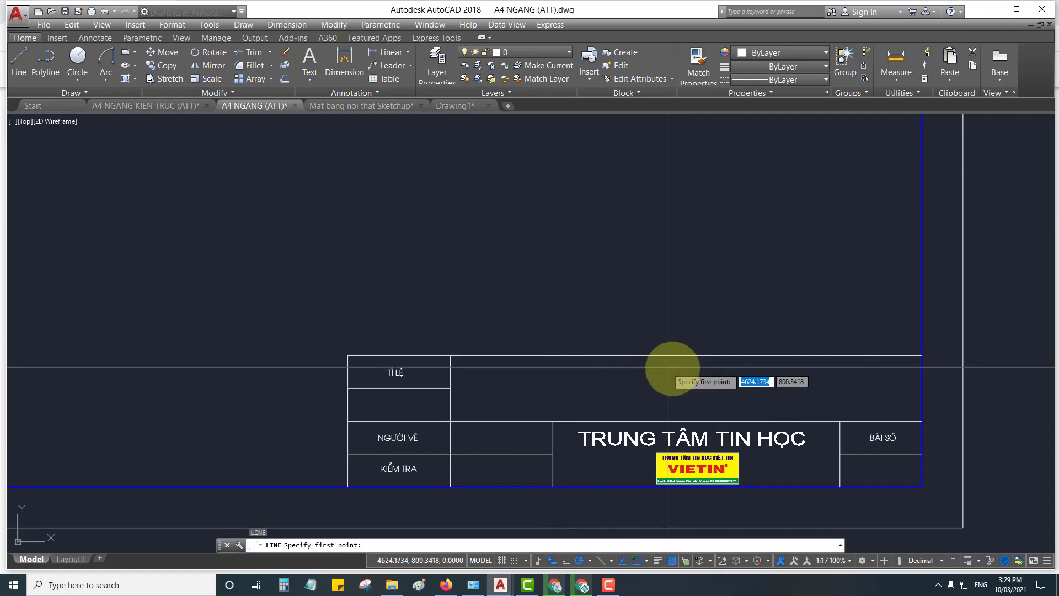
{"action": "left_click", "coordinate": [686, 355]}
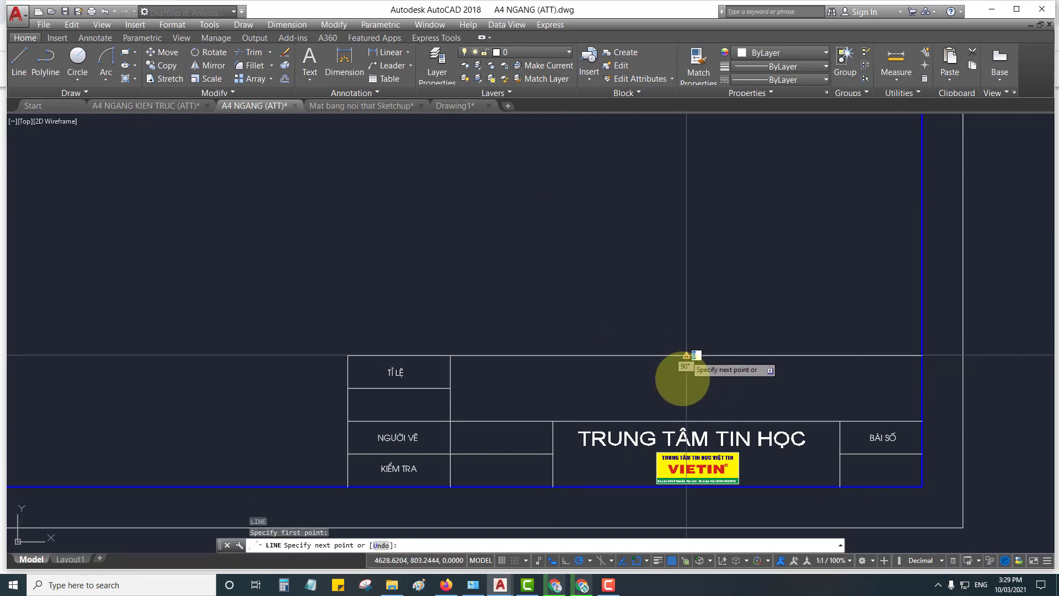
{"action": "left_click", "coordinate": [686, 421]}
{"action": "key", "text": "Return"}
{"action": "middle_click_drag", "start_coordinate": [803, 411], "coordinate": [730, 360]}
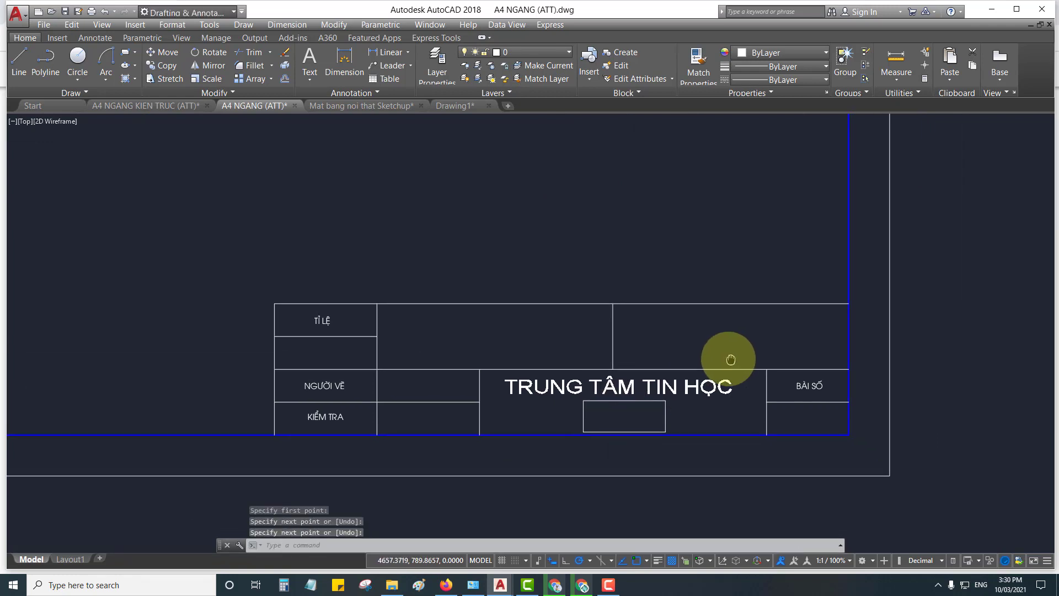
Recolour the top-row divider magenta and make magenta the current colour
{"action": "left_click", "coordinate": [612, 325]}
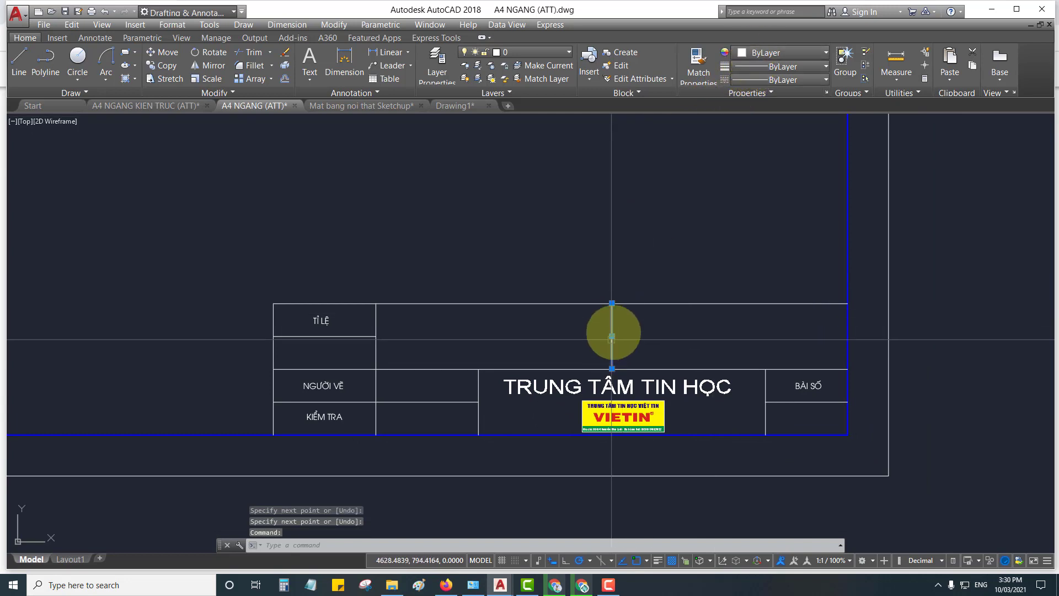
{"action": "left_click", "coordinate": [773, 51]}
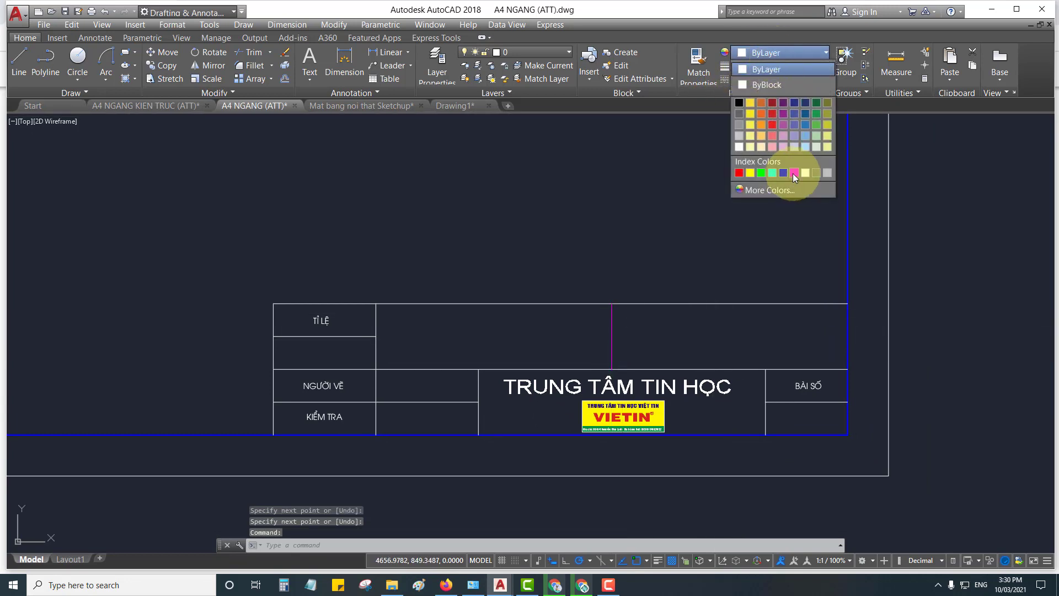
{"action": "left_click", "coordinate": [792, 173]}
{"action": "key", "text": "Escape"}
{"action": "left_click", "coordinate": [784, 55]}
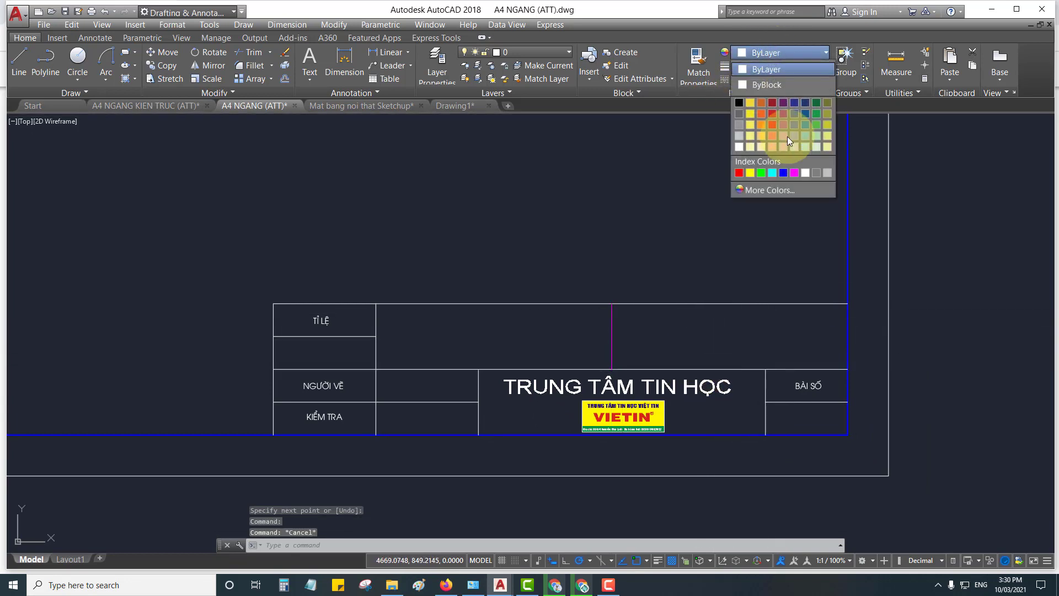
{"action": "left_click", "coordinate": [799, 173]}
Draw magenta vertical midpoint lines in the BÀI SỐ, NGƯỜI VẼ and TỈ LỆ cells
{"action": "middle_click_drag", "start_coordinate": [821, 324], "coordinate": [777, 275]}
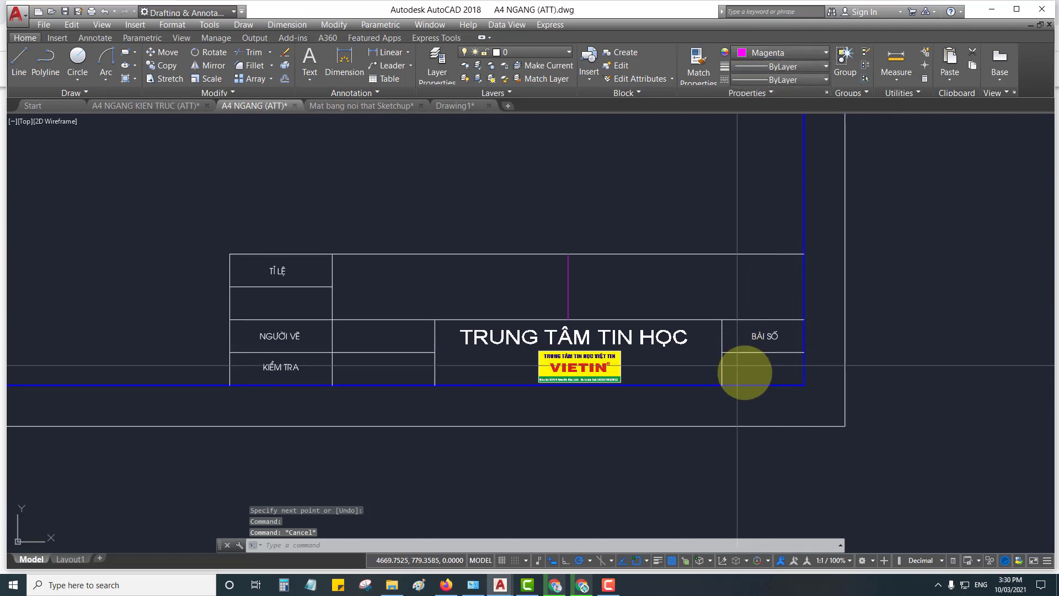
{"action": "type", "text": "l"}
{"action": "key", "text": "Return"}
{"action": "left_click", "coordinate": [763, 352]}
{"action": "left_click", "coordinate": [762, 384]}
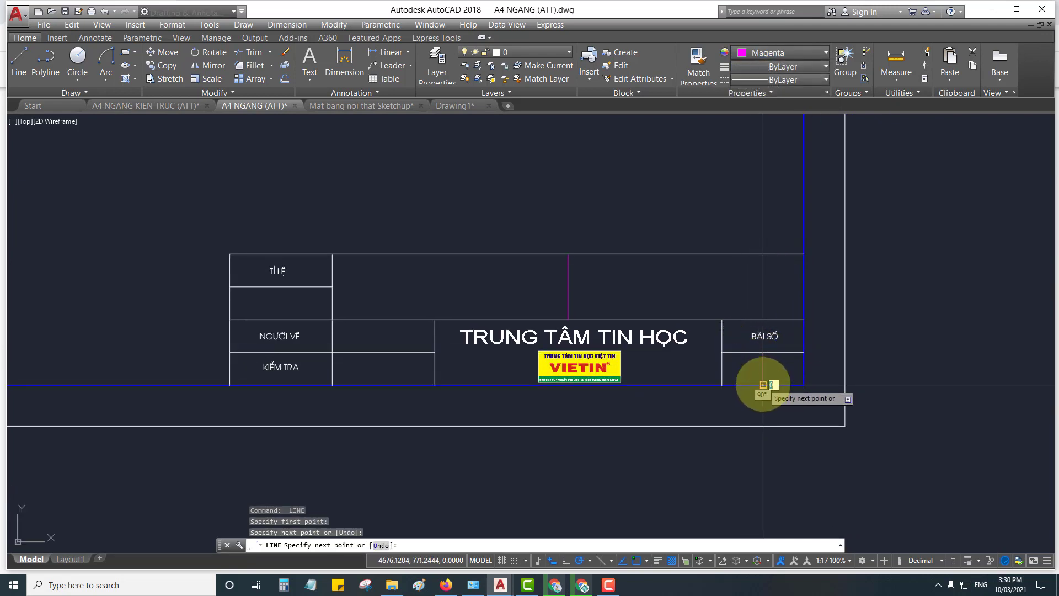
{"action": "key", "text": "Return"}
{"action": "key", "text": "Return"}
{"action": "middle_click_drag", "start_coordinate": [482, 364], "coordinate": [580, 361]}
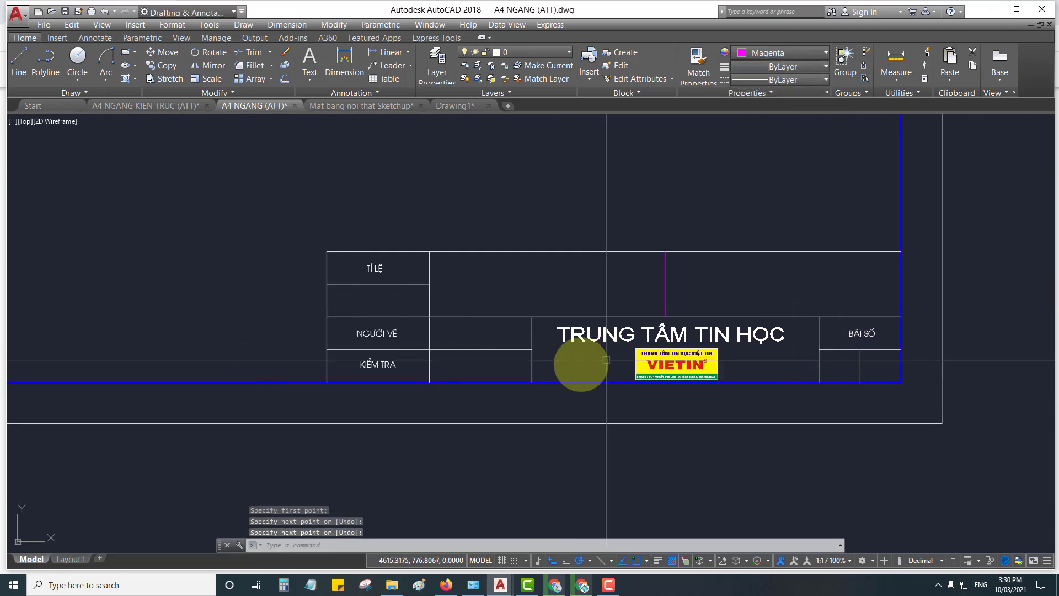
{"action": "left_click", "coordinate": [482, 319]}
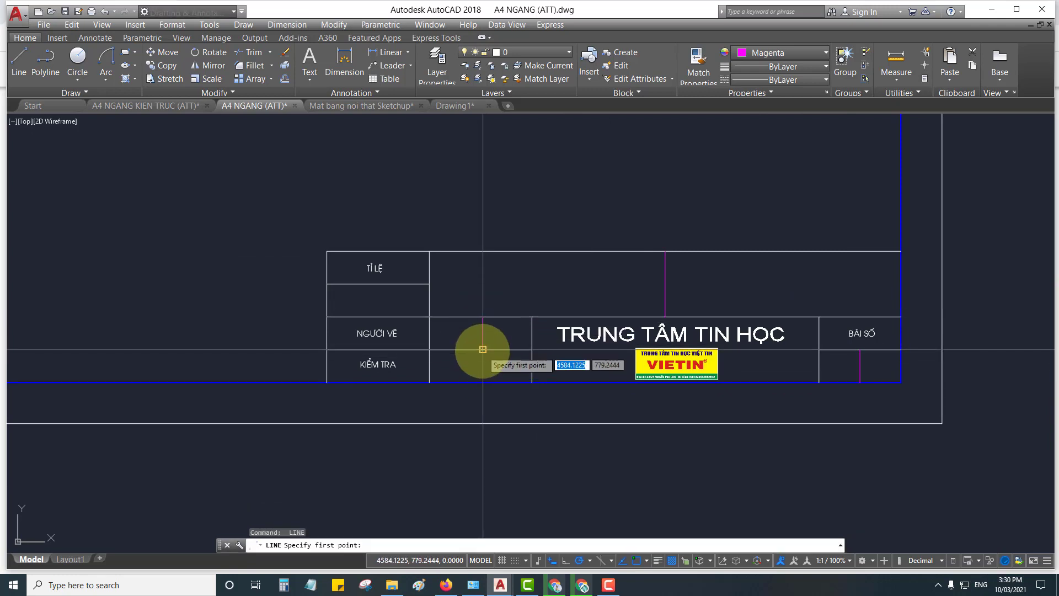
{"action": "left_click", "coordinate": [483, 381]}
{"action": "key", "text": "space"}
{"action": "key", "text": "space"}
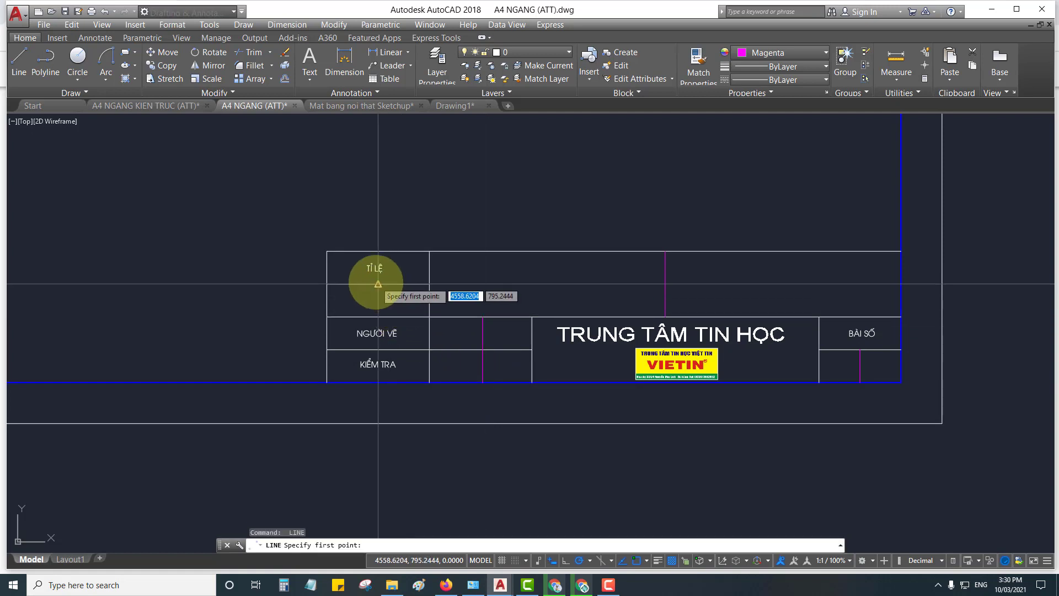
{"action": "left_click", "coordinate": [379, 284]}
{"action": "left_click", "coordinate": [378, 315]}
{"action": "key", "text": "space"}
Zoom and pan so the new A4 frame sits fully in view beside the sample, then type ATT
{"action": "scroll", "coordinate": [619, 338], "scroll_direction": "down", "scroll_amount": 2}
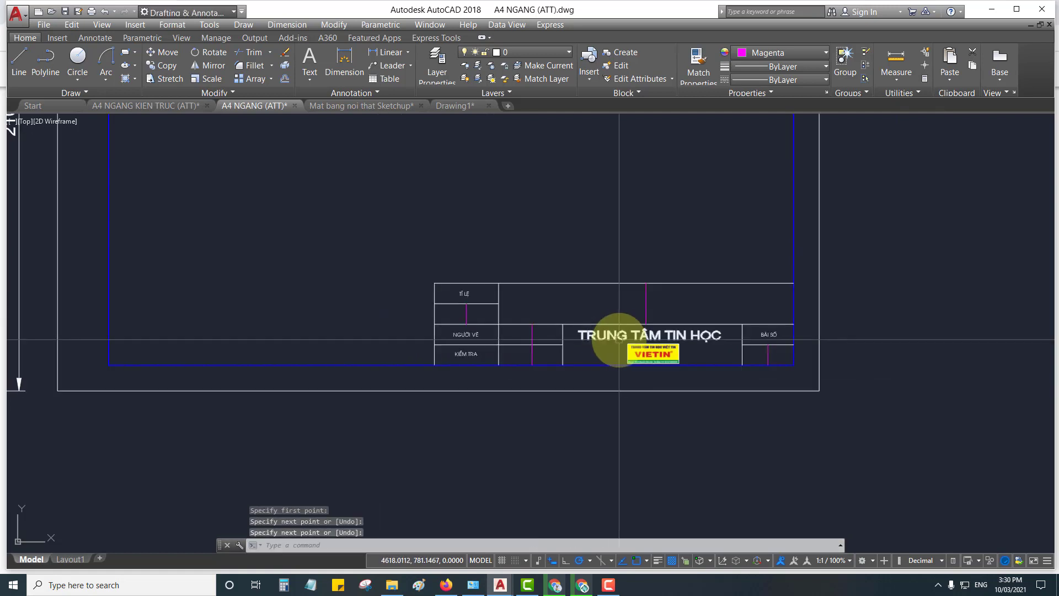
{"action": "scroll", "coordinate": [657, 380], "scroll_direction": "down", "scroll_amount": 2}
{"action": "scroll", "coordinate": [574, 378], "scroll_direction": "up", "scroll_amount": 2}
{"action": "scroll", "coordinate": [715, 385], "scroll_direction": "down", "scroll_amount": 1}
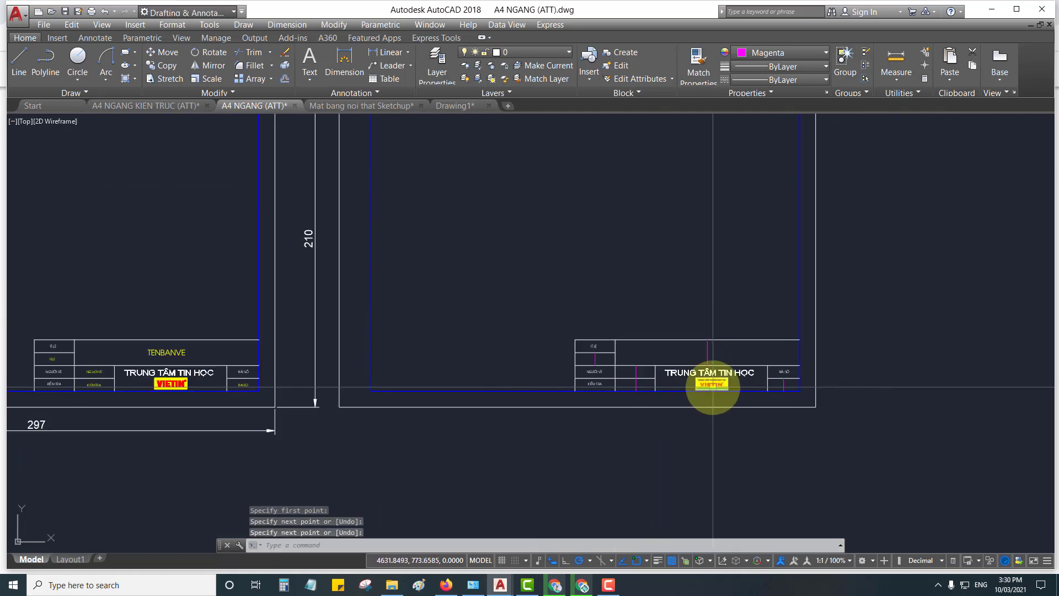
{"action": "mouse_move", "coordinate": [348, 383]}
{"action": "middle_mouse_down"}
{"action": "mouse_move", "coordinate": [616, 383]}
{"action": "mouse_move", "coordinate": [421, 402]}
{"action": "middle_mouse_up"}
{"action": "scroll", "coordinate": [336, 366], "scroll_direction": "up", "scroll_amount": 1}
{"action": "scroll", "coordinate": [557, 399], "scroll_direction": "down", "scroll_amount": 1}
{"action": "scroll", "coordinate": [619, 382], "scroll_direction": "up", "scroll_amount": 2}
{"action": "scroll", "coordinate": [650, 386], "scroll_direction": "down", "scroll_amount": 2}
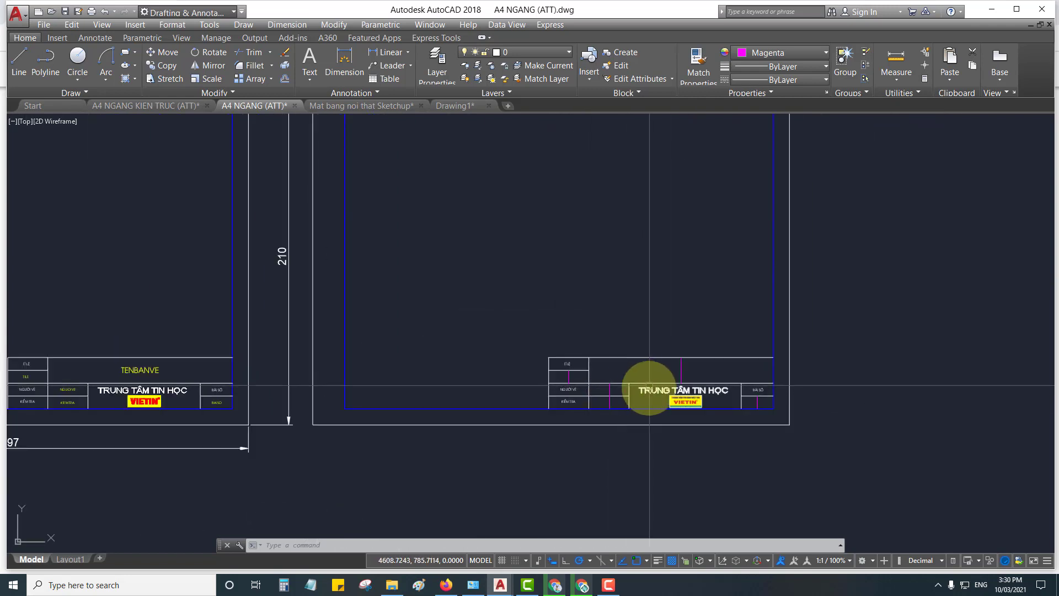
{"action": "mouse_move", "coordinate": [650, 385]}
{"action": "middle_mouse_down"}
{"action": "mouse_move", "coordinate": [576, 422]}
{"action": "mouse_move", "coordinate": [720, 386]}
{"action": "middle_mouse_up"}
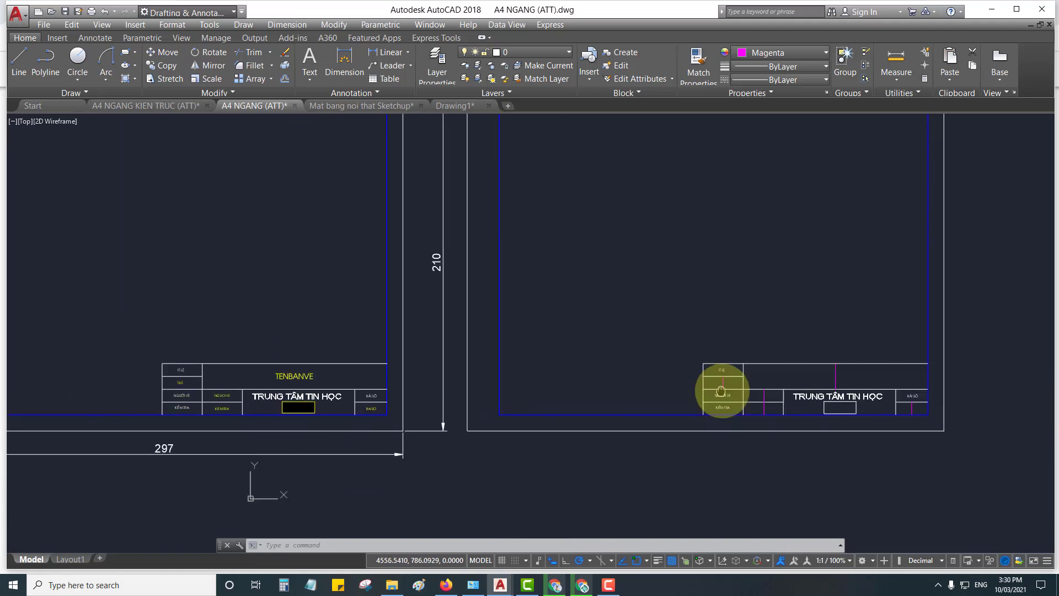
{"action": "middle_click_drag", "start_coordinate": [345, 407], "coordinate": [638, 397]}
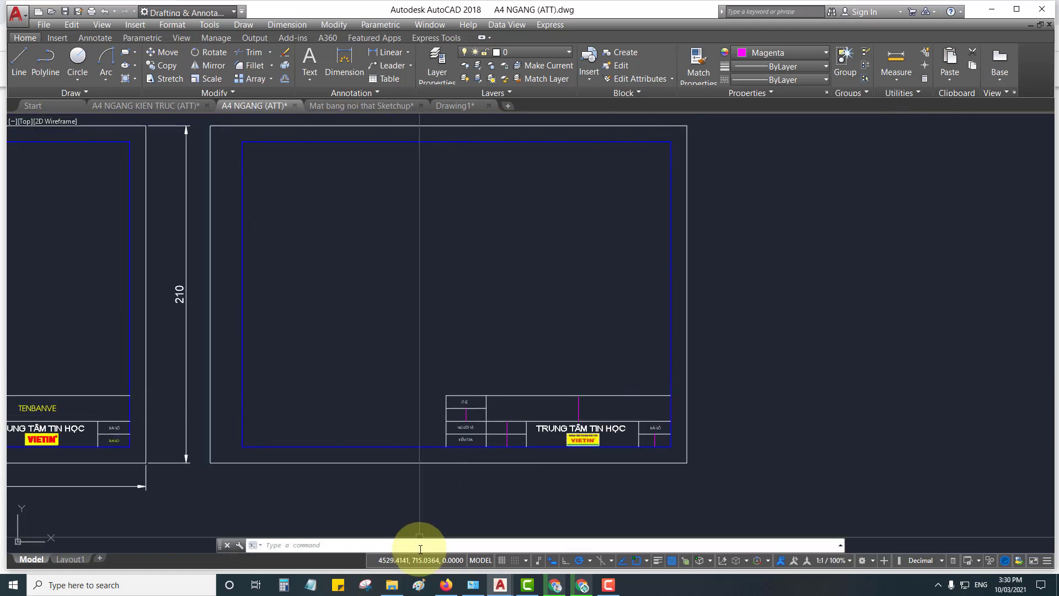
{"action": "type", "text": "A"}
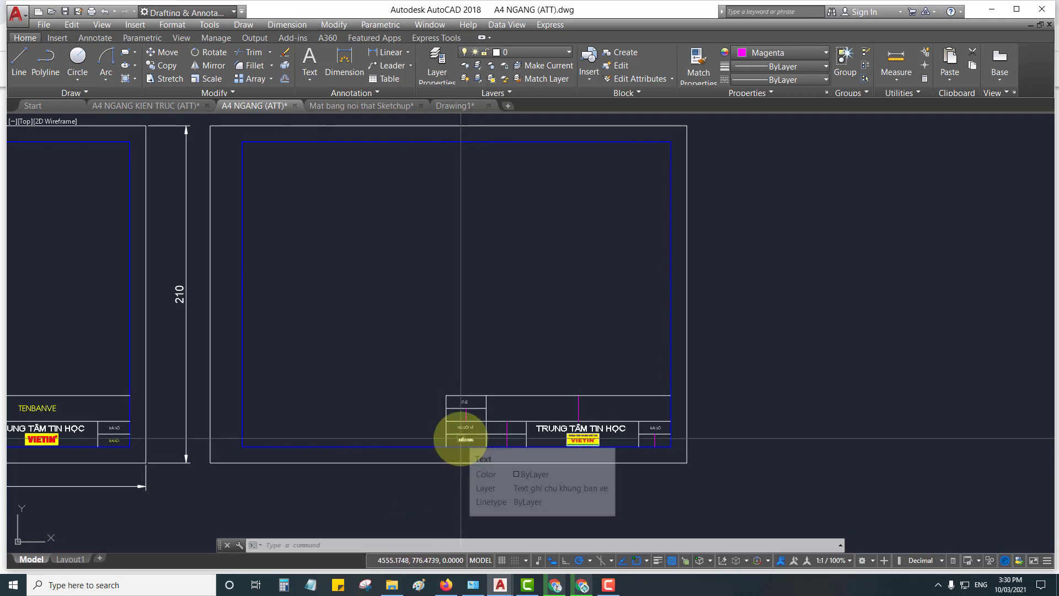
{"action": "type", "text": "TT"}
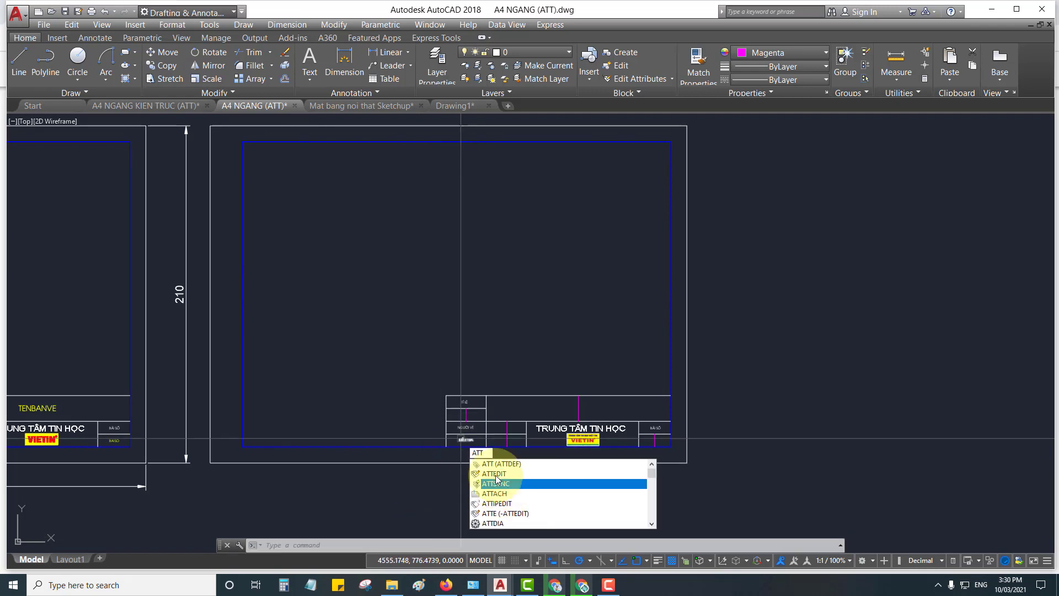
Open ATTDEF, move the dialog aside, and enter tag TENBANVE with prompt NHẬP TÊN BẢN VẼ
{"action": "key", "text": "Return"}
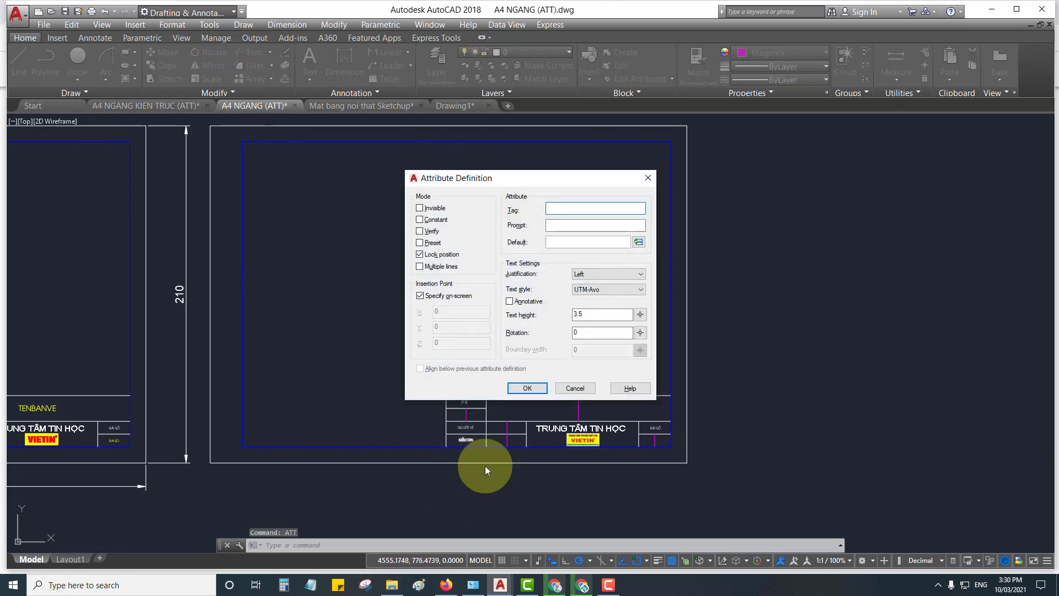
{"action": "left_click_drag", "start_coordinate": [516, 181], "coordinate": [561, 173]}
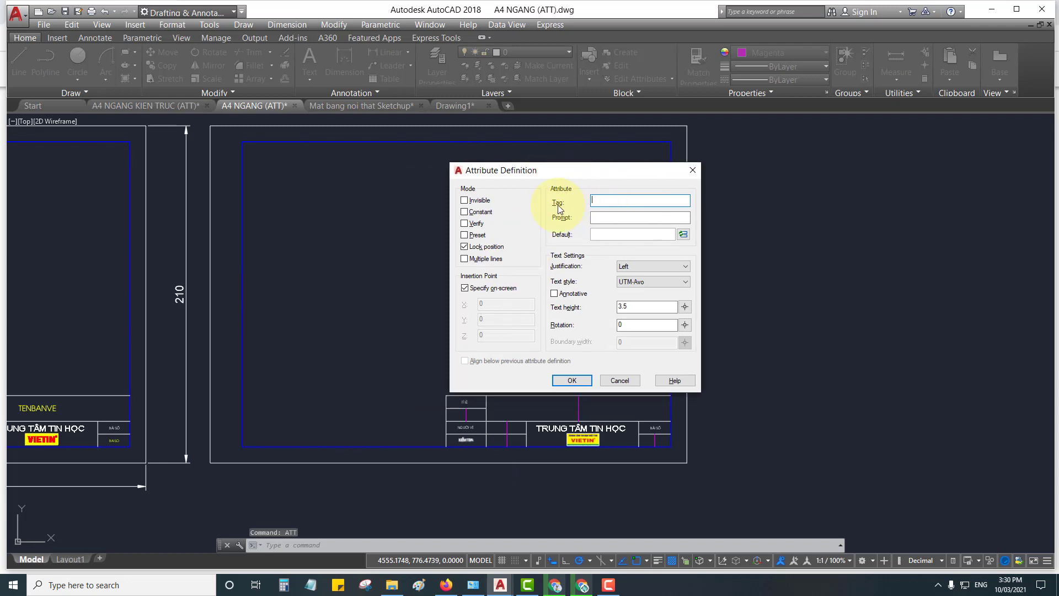
{"action": "left_click_drag", "start_coordinate": [617, 171], "coordinate": [824, 189]}
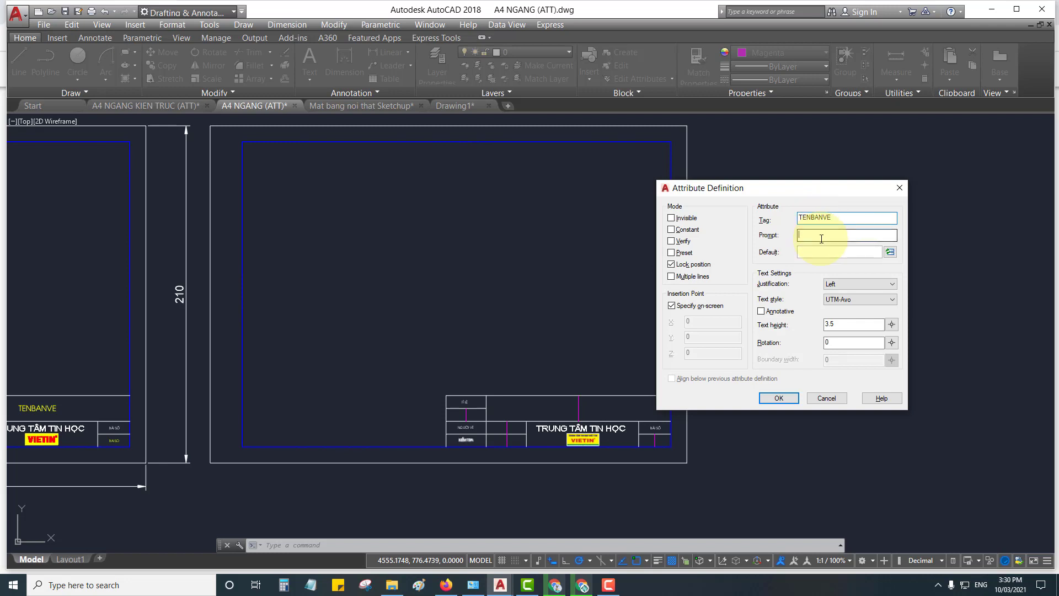
{"action": "left_click", "coordinate": [820, 217]}
{"action": "left_click", "coordinate": [809, 234]}
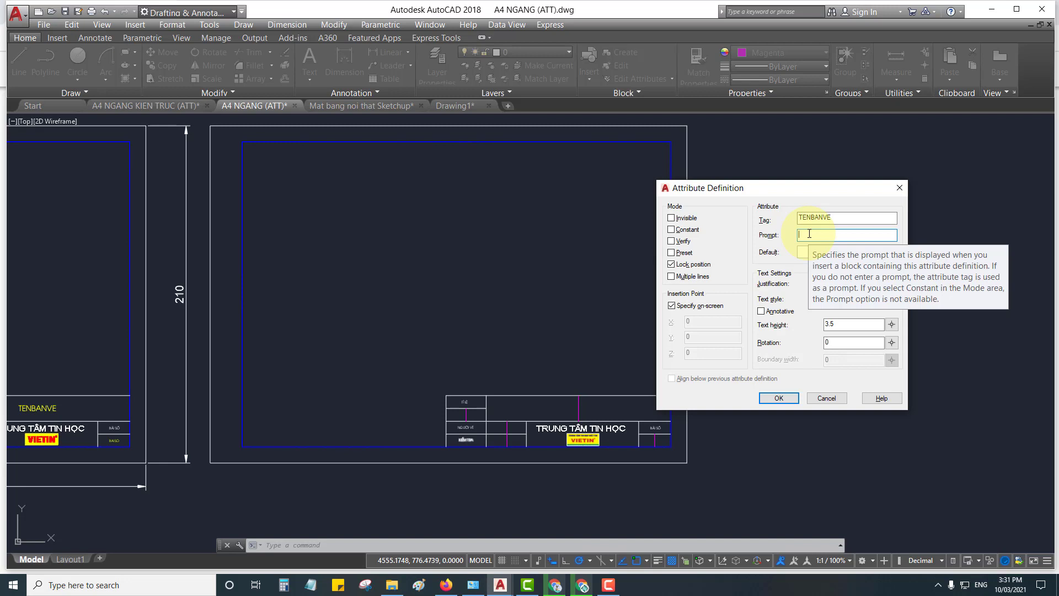
{"action": "type", "text": "NHẬP TÊN BẢN VẼ"}
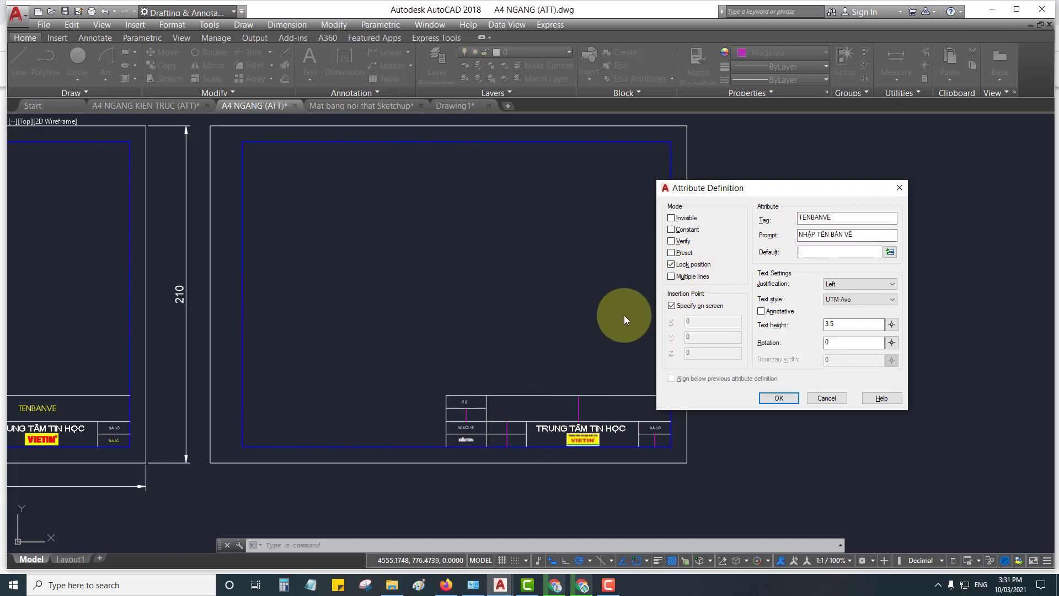
Turn on Multiple lines, set Middle center justification, and confirm the TENBANVE attribute
{"action": "left_click", "coordinate": [671, 276]}
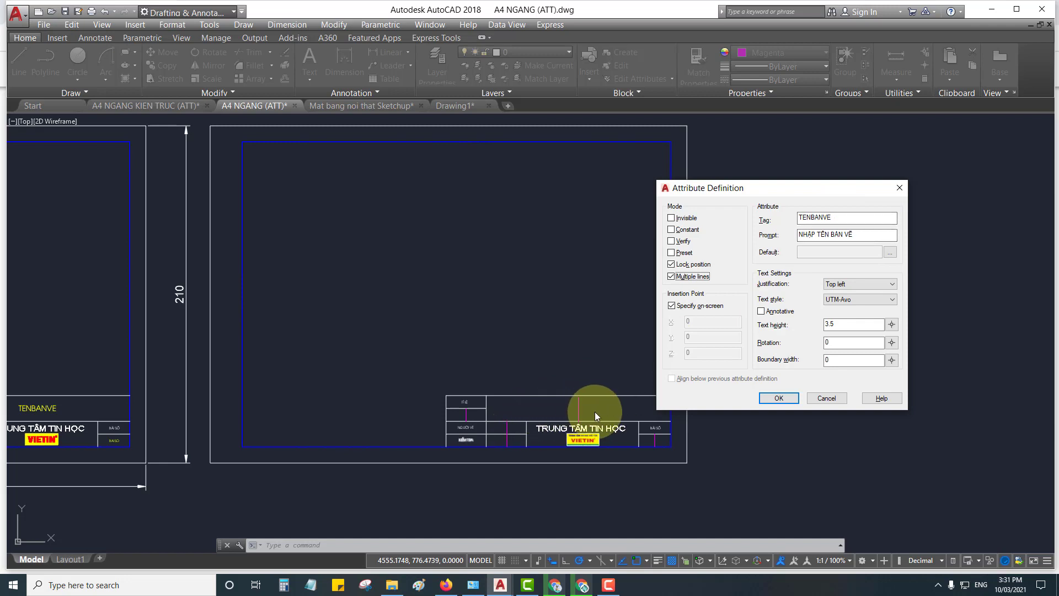
{"action": "left_click", "coordinate": [673, 277]}
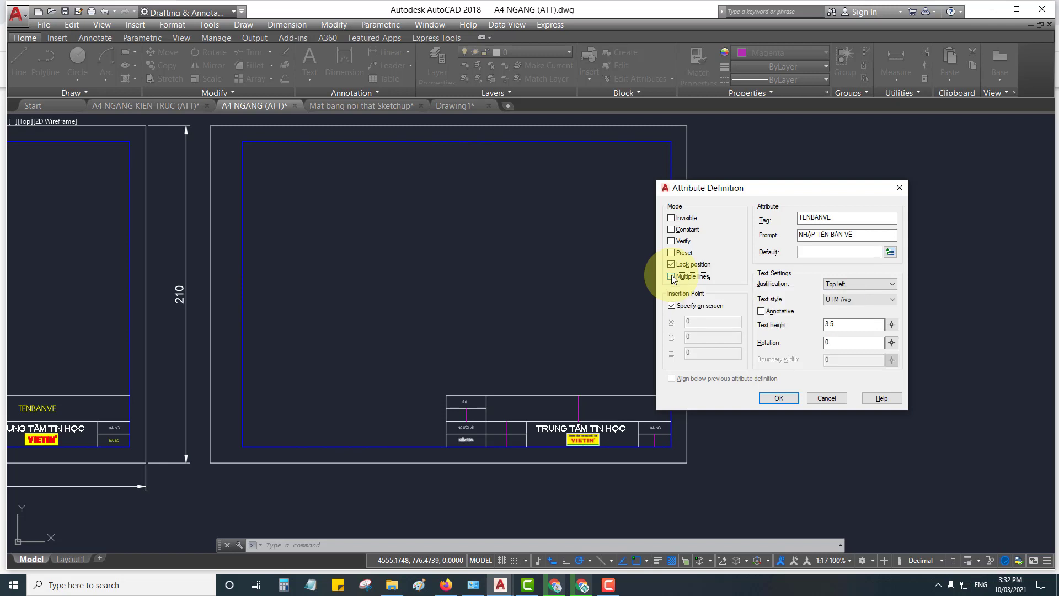
{"action": "left_click", "coordinate": [672, 277]}
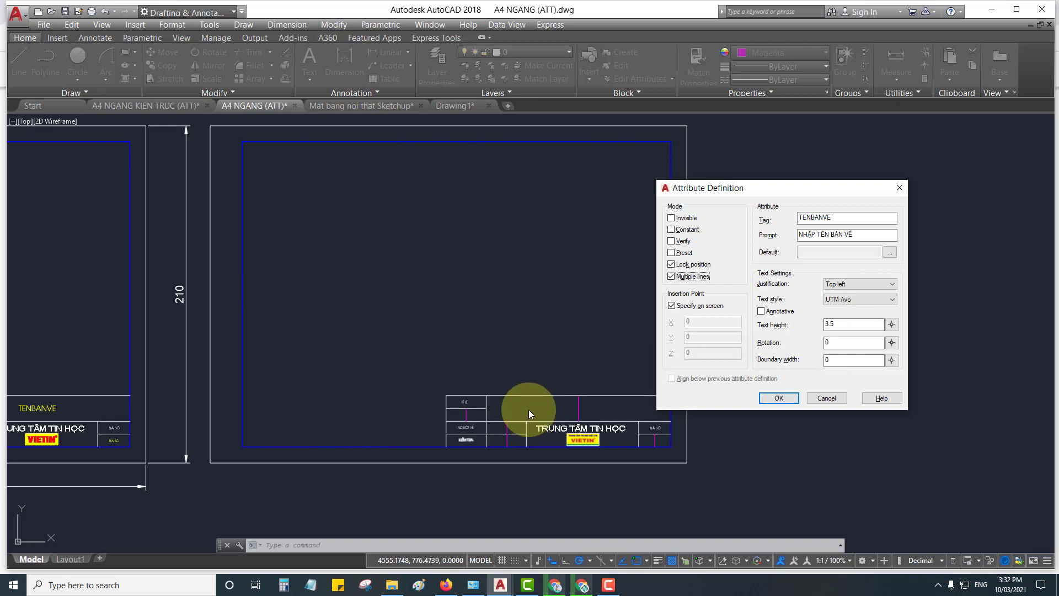
{"action": "left_click", "coordinate": [105, 398]}
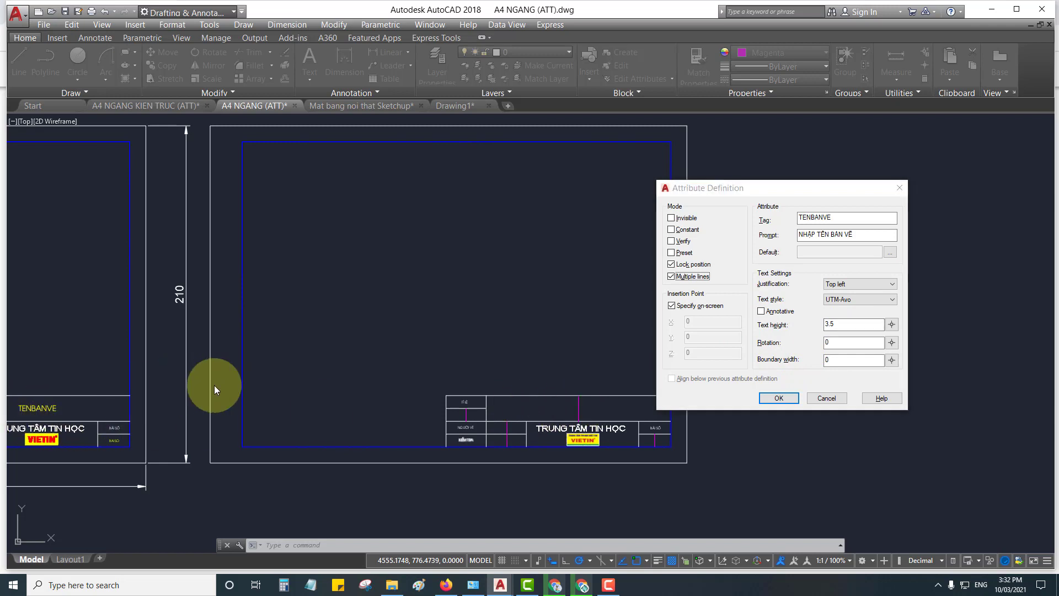
{"action": "left_click", "coordinate": [841, 324]}
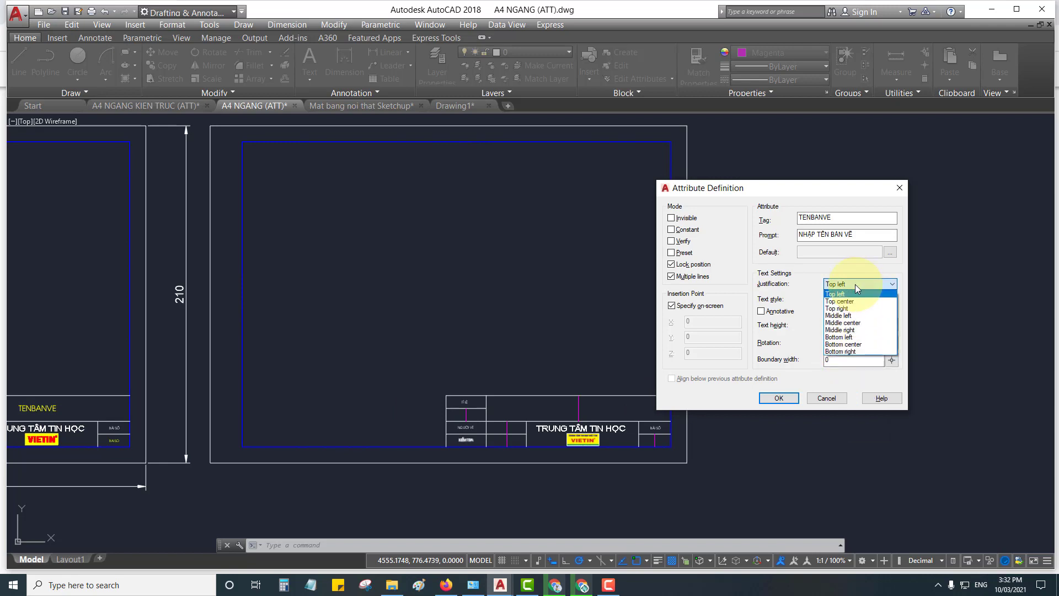
{"action": "left_click", "coordinate": [851, 323]}
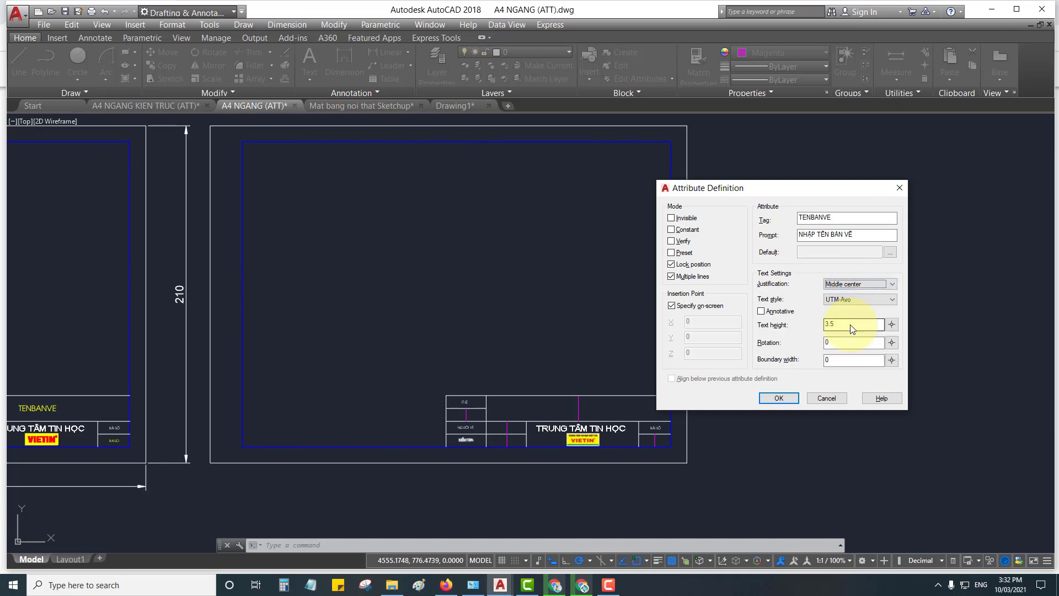
{"action": "left_click", "coordinate": [777, 398]}
{"action": "scroll", "coordinate": [557, 414], "scroll_direction": "up", "scroll_amount": 4}
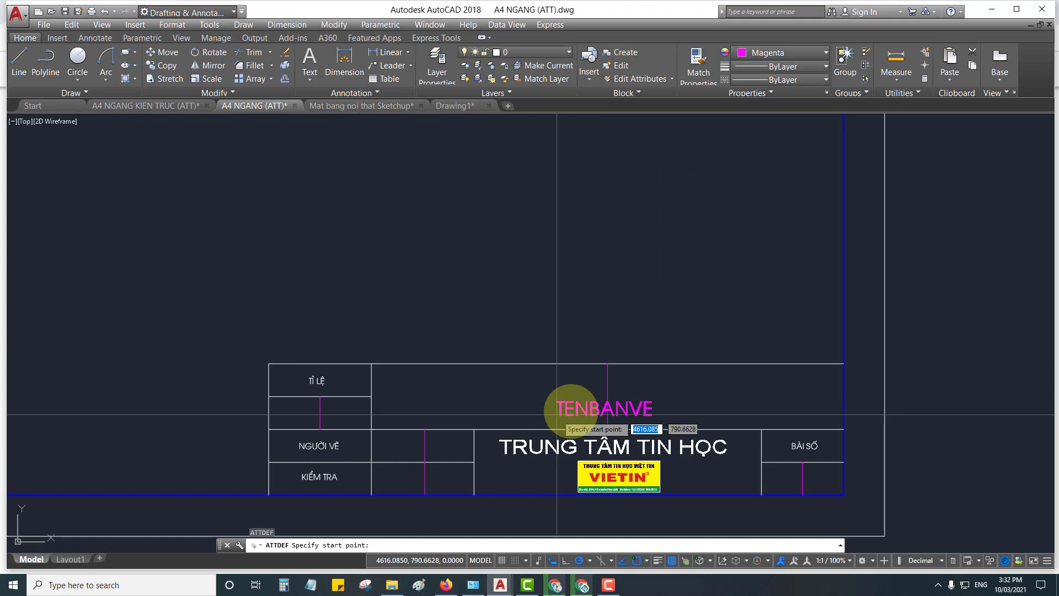
Place TENBANVE at the top row's midpoint and colour it yellow
{"action": "left_click", "coordinate": [608, 396]}
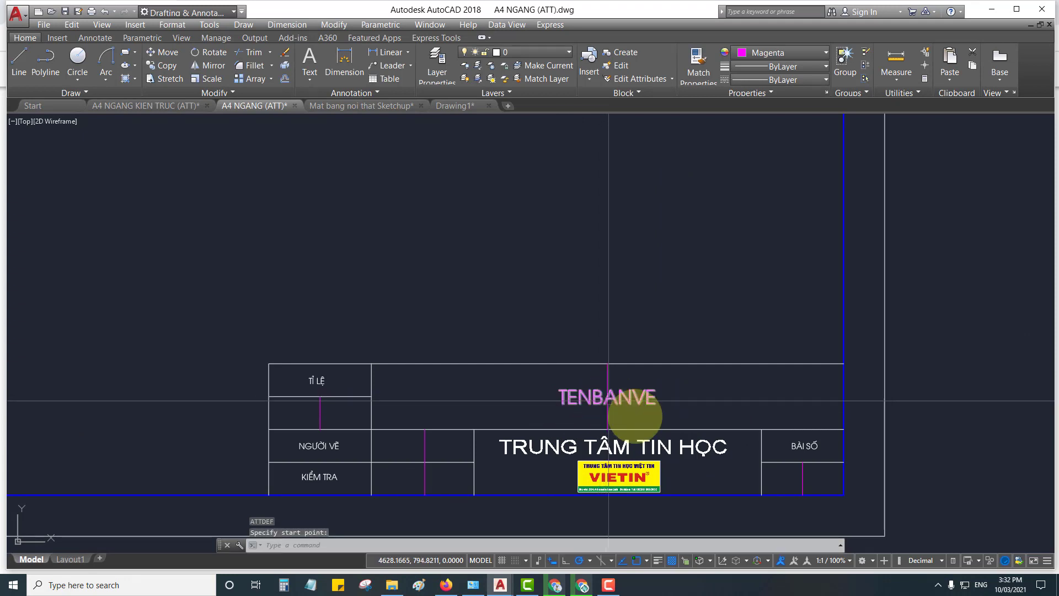
{"action": "left_click", "coordinate": [787, 53]}
{"action": "left_click", "coordinate": [752, 174]}
{"action": "middle_click_drag", "start_coordinate": [709, 303], "coordinate": [742, 284]}
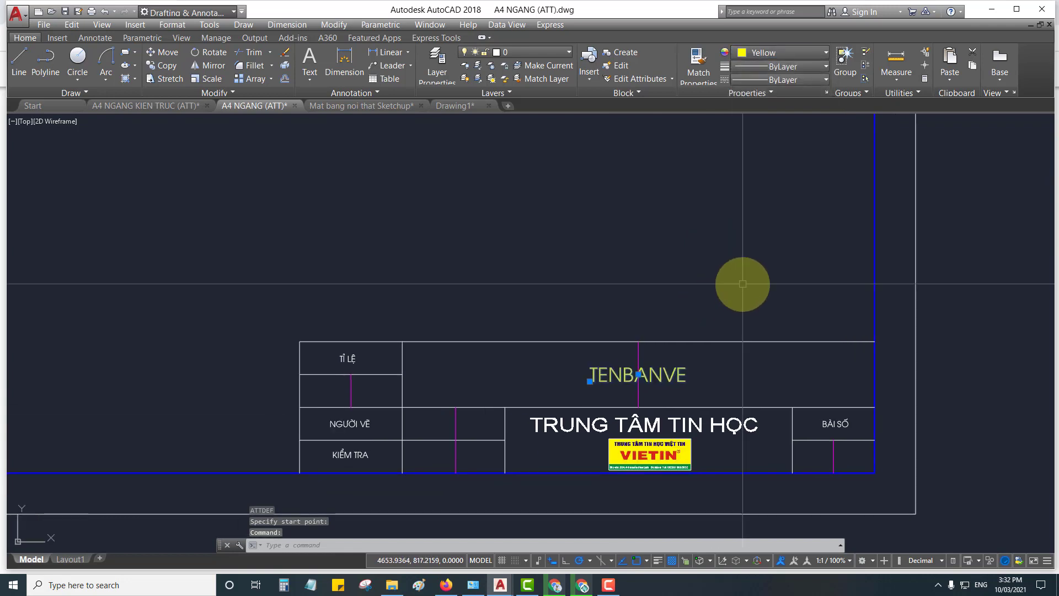
{"action": "key", "text": "Escape"}
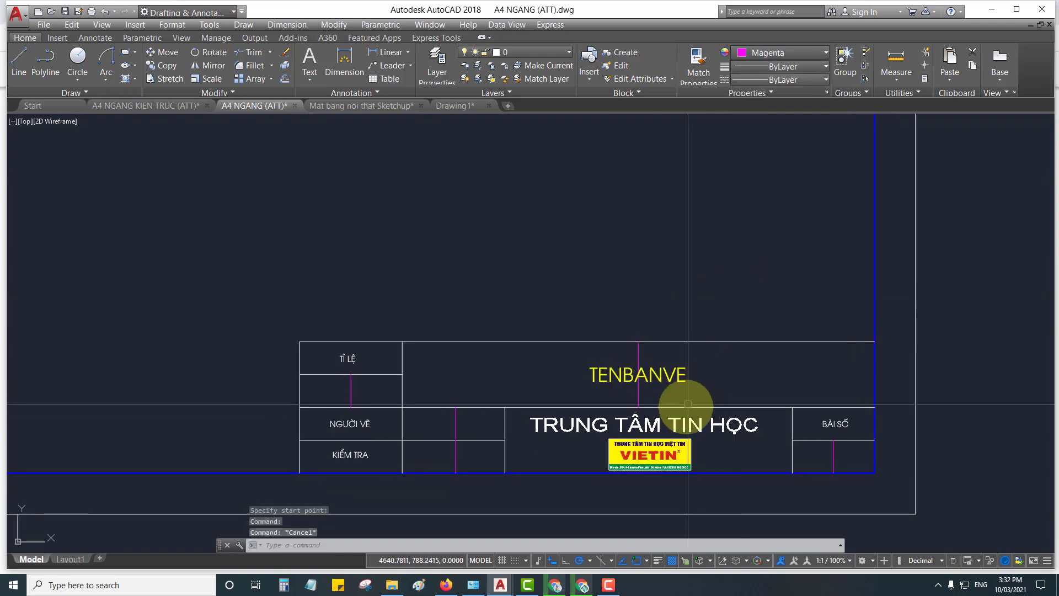
Start a new attribute definition with the ATT command
{"action": "middle_click_drag", "start_coordinate": [684, 379], "coordinate": [704, 364]}
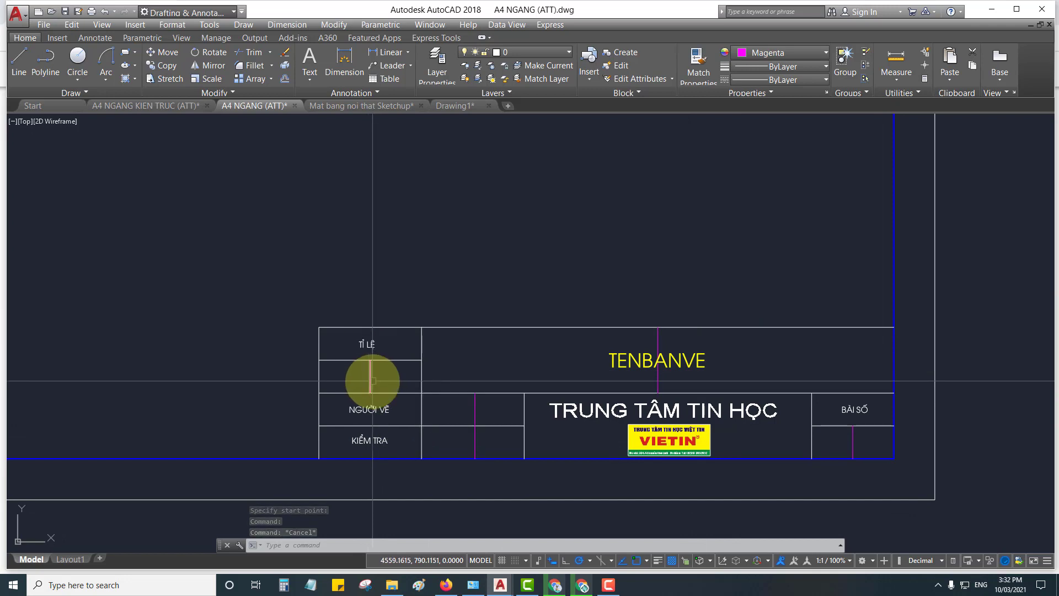
{"action": "mouse_move", "coordinate": [370, 377]}
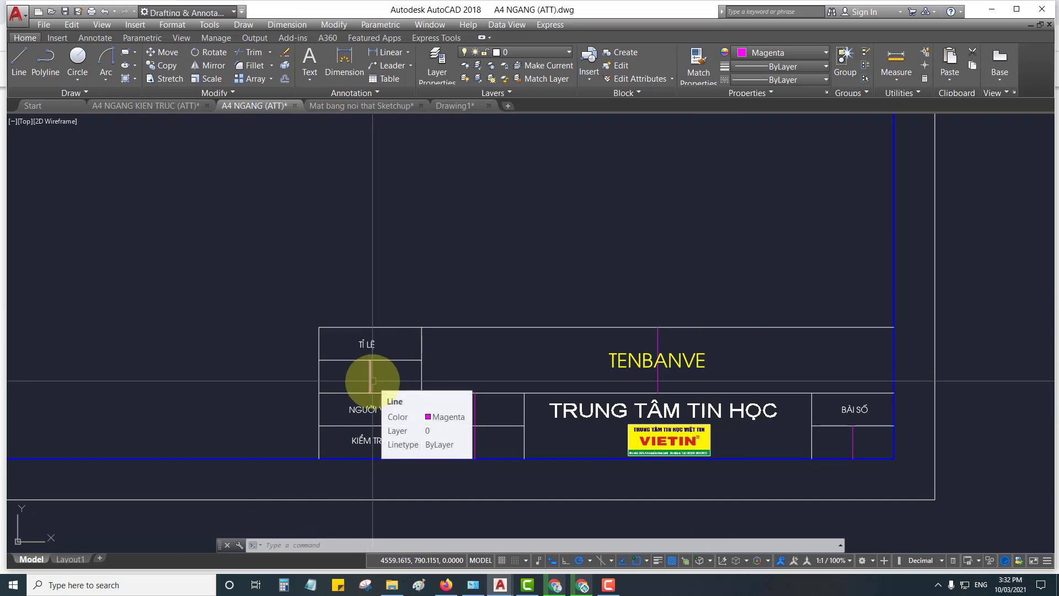
{"action": "type", "text": "a"}
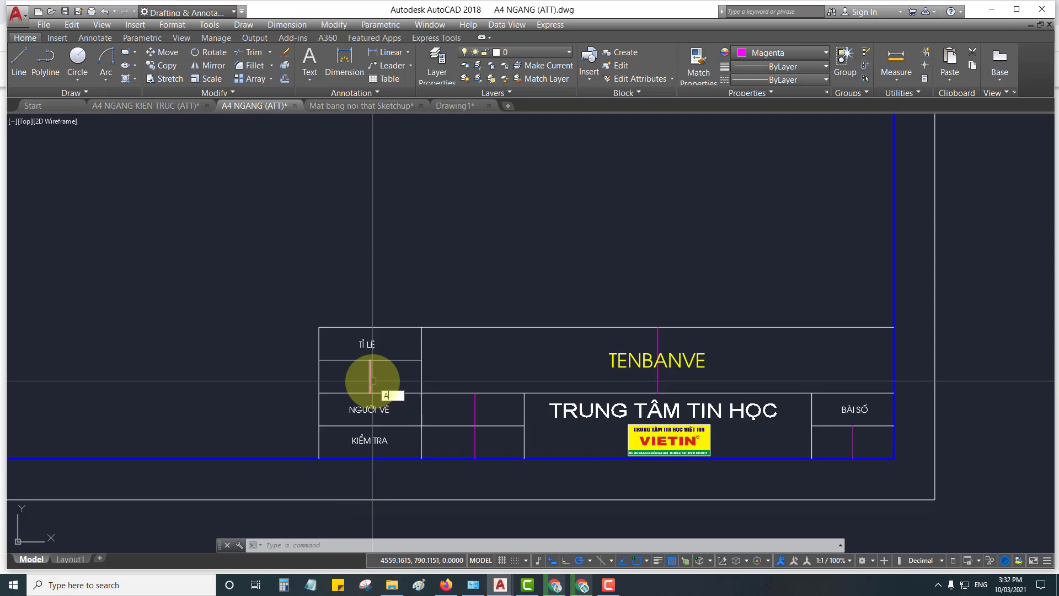
{"action": "type", "text": "tt"}
{"action": "key", "text": "Return"}
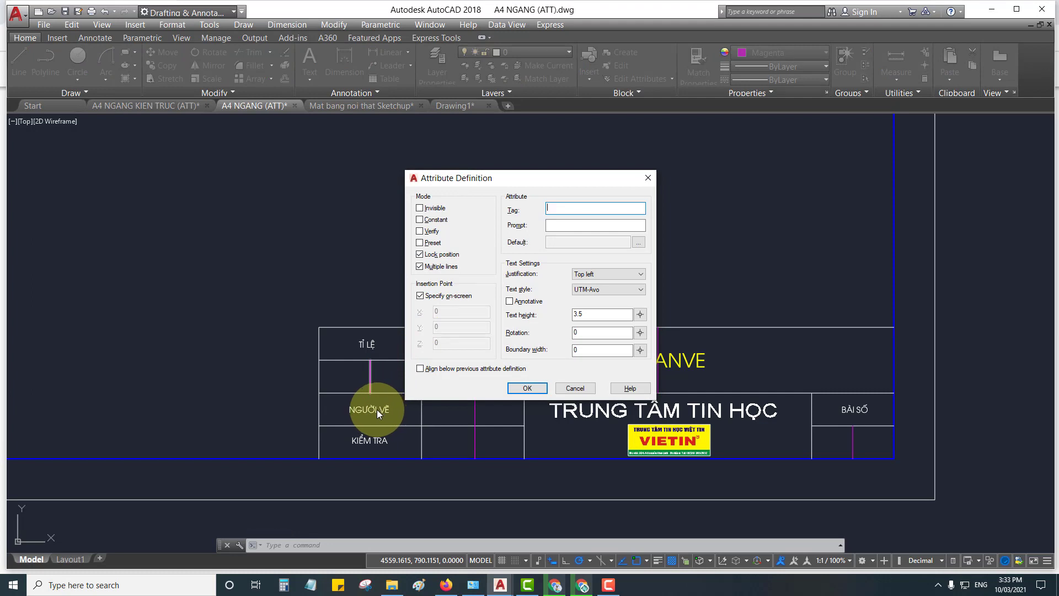
Cancel the Attribute Definition dialog and zoom around the drawing
{"action": "left_click", "coordinate": [585, 390]}
{"action": "scroll", "coordinate": [496, 369], "scroll_direction": "down", "scroll_amount": 5}
{"action": "scroll", "coordinate": [379, 372], "scroll_direction": "up", "scroll_amount": 4}
{"action": "scroll", "coordinate": [404, 373], "scroll_direction": "up", "scroll_amount": 2}
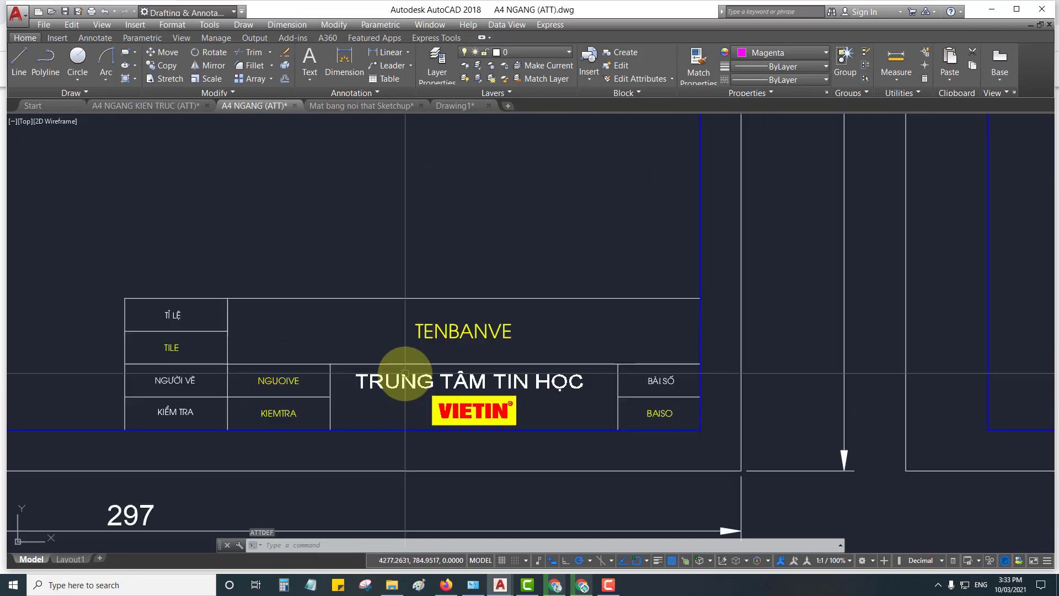
{"action": "scroll", "coordinate": [405, 373], "scroll_direction": "down", "scroll_amount": 1}
{"action": "scroll", "coordinate": [265, 331], "scroll_direction": "up", "scroll_amount": 1}
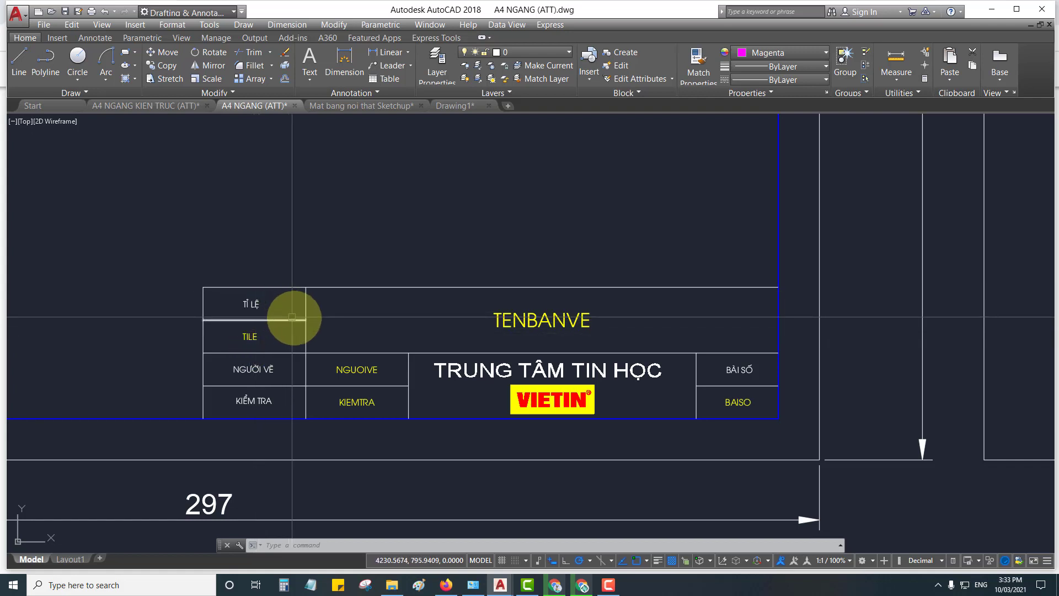
{"action": "scroll", "coordinate": [338, 325], "scroll_direction": "down", "scroll_amount": 1}
{"action": "scroll", "coordinate": [419, 333], "scroll_direction": "up", "scroll_amount": 1}
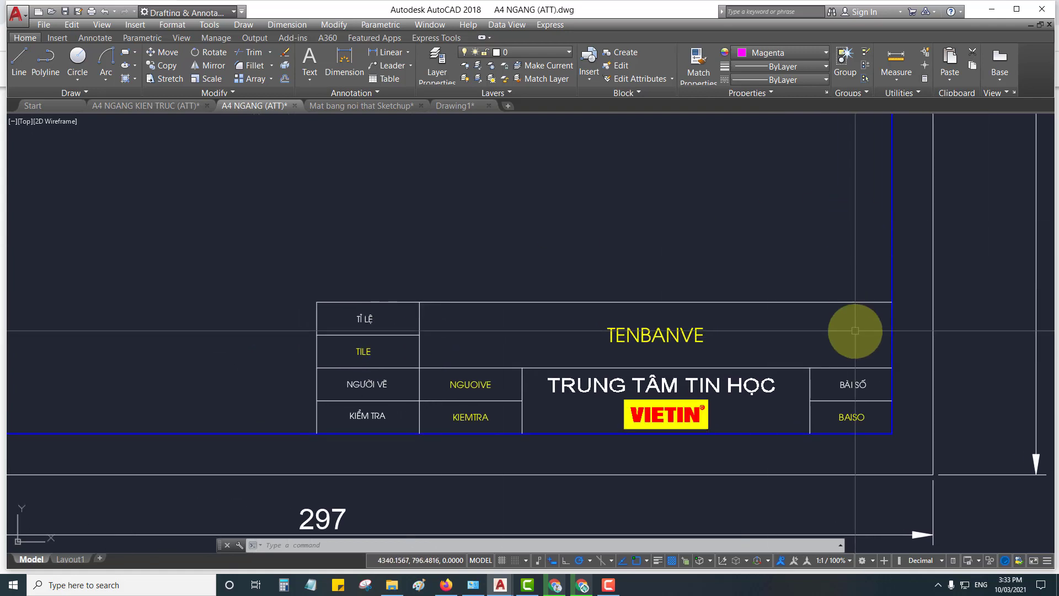
{"action": "scroll", "coordinate": [659, 361], "scroll_direction": "down", "scroll_amount": 1}
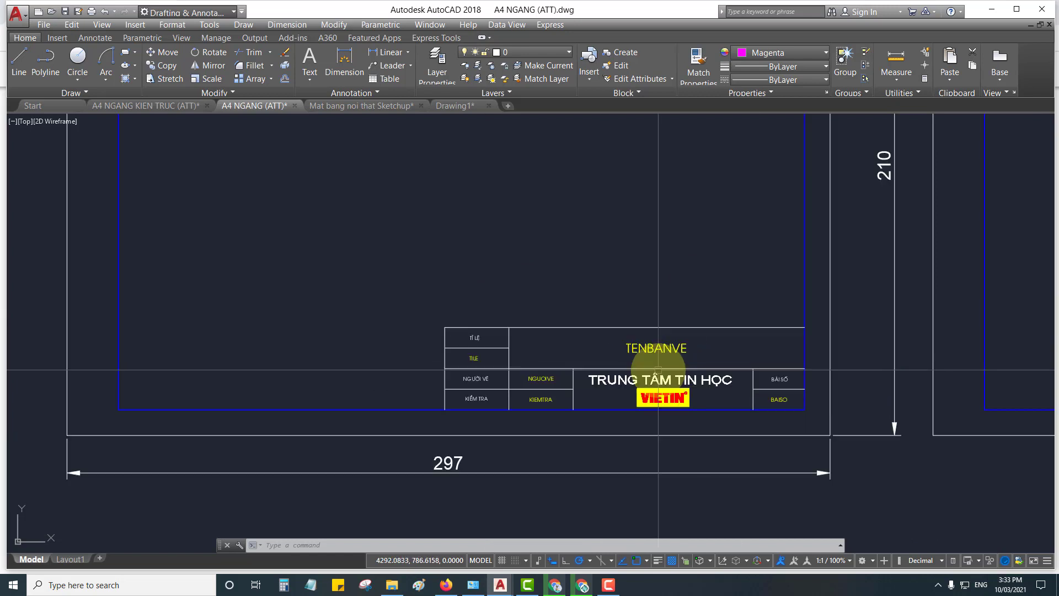
{"action": "scroll", "coordinate": [622, 385], "scroll_direction": "up", "scroll_amount": 1}
{"action": "scroll", "coordinate": [587, 378], "scroll_direction": "down", "scroll_amount": 1}
{"action": "scroll", "coordinate": [586, 378], "scroll_direction": "up", "scroll_amount": 1}
{"action": "scroll", "coordinate": [374, 371], "scroll_direction": "down", "scroll_amount": 1}
{"action": "scroll", "coordinate": [365, 340], "scroll_direction": "up", "scroll_amount": 2}
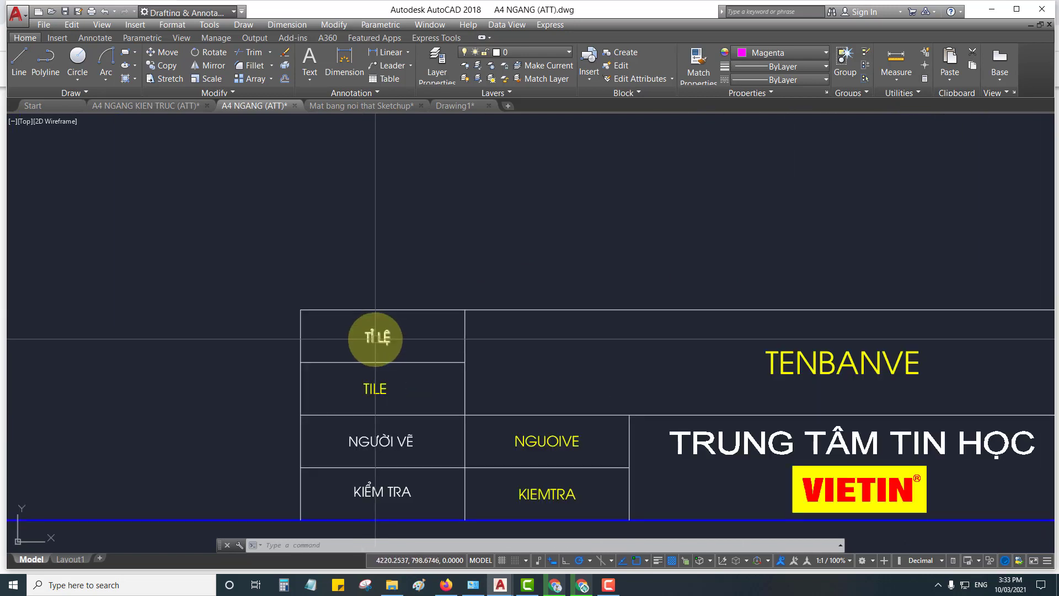
{"action": "scroll", "coordinate": [421, 343], "scroll_direction": "down", "scroll_amount": 1}
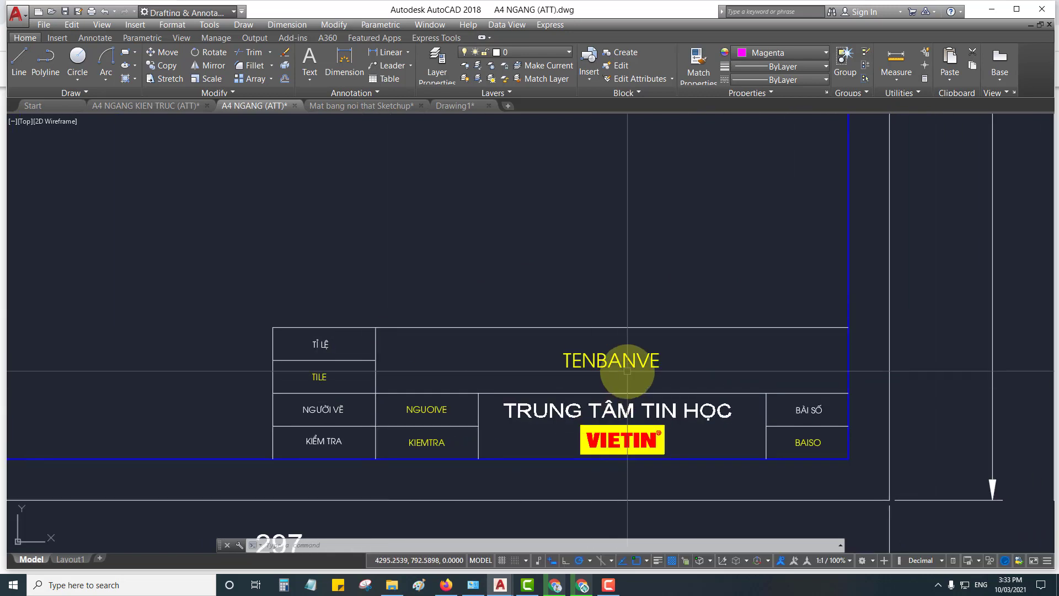
Pan and zoom to bring the second sheet's title block into view
{"action": "middle_click_drag", "start_coordinate": [626, 366], "coordinate": [492, 373]}
{"action": "scroll", "coordinate": [532, 373], "scroll_direction": "down", "scroll_amount": 1}
{"action": "scroll", "coordinate": [716, 372], "scroll_direction": "down", "scroll_amount": 1}
{"action": "middle_click_drag", "start_coordinate": [753, 370], "coordinate": [338, 395]}
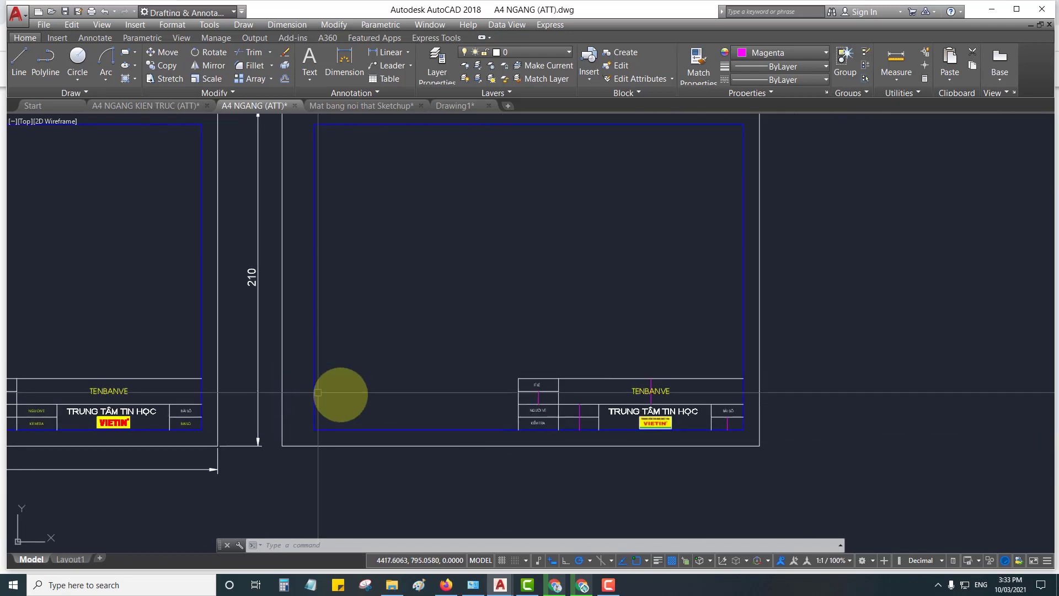
{"action": "scroll", "coordinate": [610, 402], "scroll_direction": "up", "scroll_amount": 2}
{"action": "scroll", "coordinate": [533, 418], "scroll_direction": "up", "scroll_amount": 2}
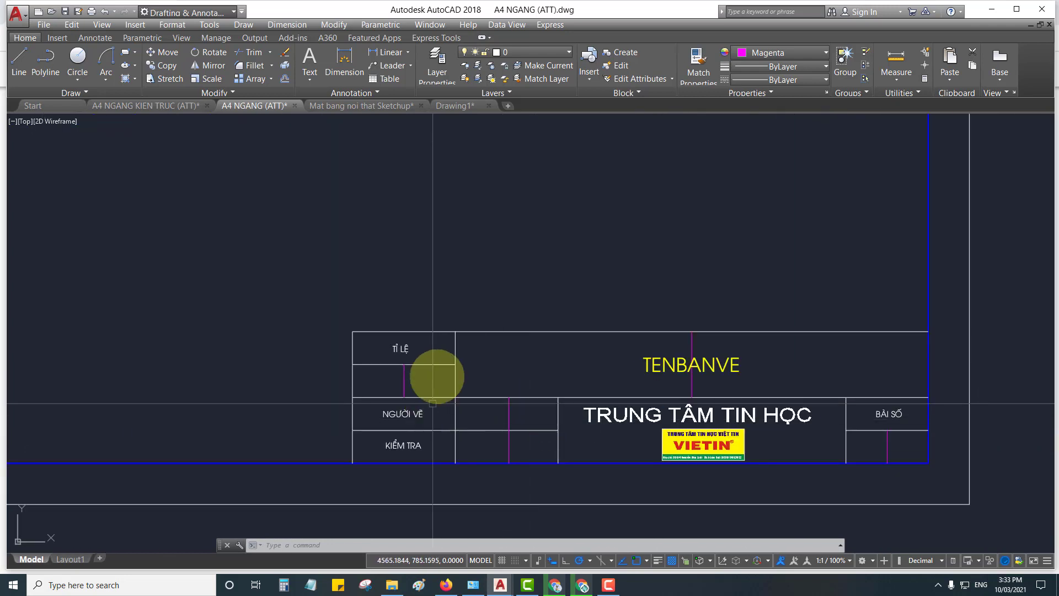
Define a single-line TILE attribute: prompt NHẬP TỈ LỆ, default 1:1, Middle center, height 1.8
{"action": "middle_click_drag", "start_coordinate": [425, 386], "coordinate": [470, 373]}
{"action": "type", "text": "ATT"}
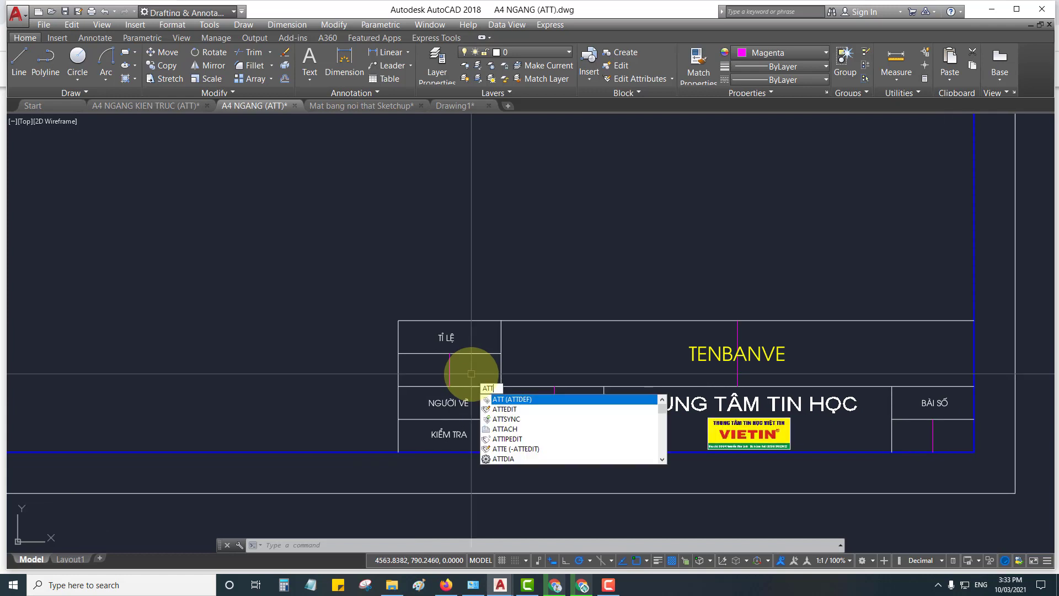
{"action": "key", "text": "Return"}
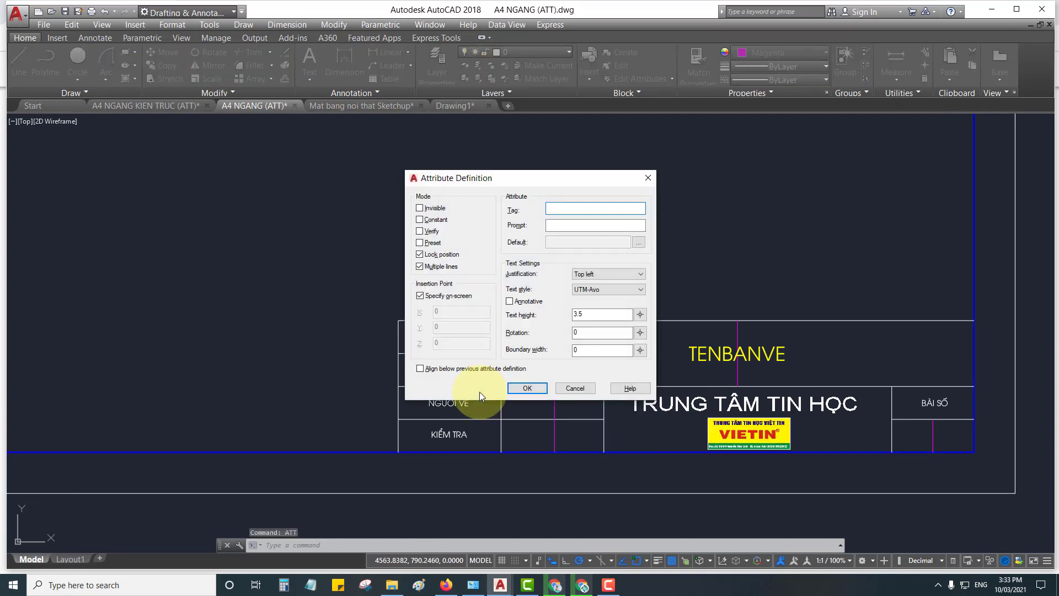
{"action": "left_click", "coordinate": [420, 268]}
{"action": "left_click_drag", "start_coordinate": [492, 177], "coordinate": [563, 172]}
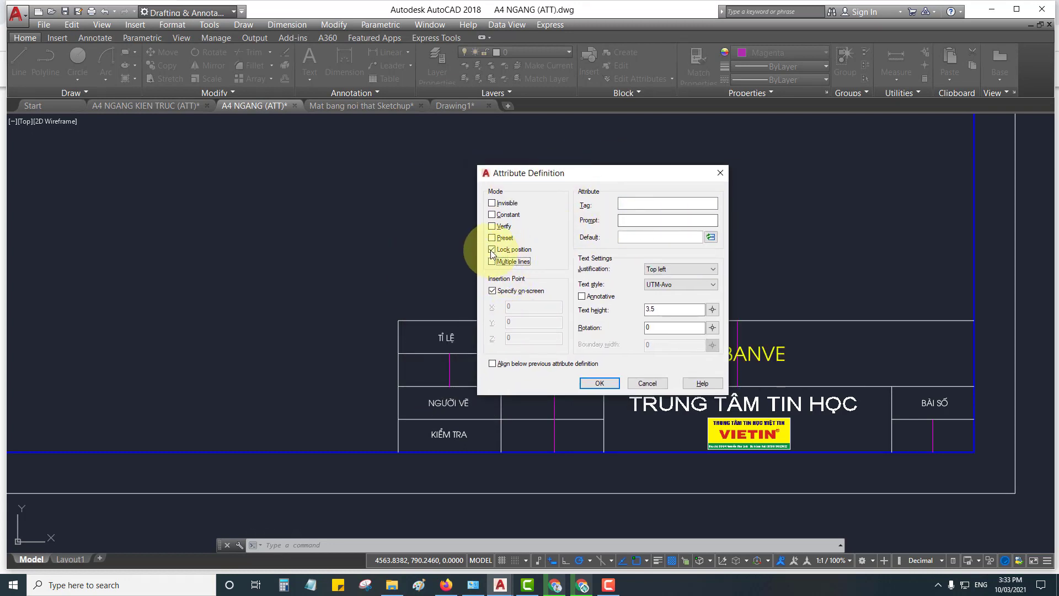
{"action": "left_click", "coordinate": [638, 203]}
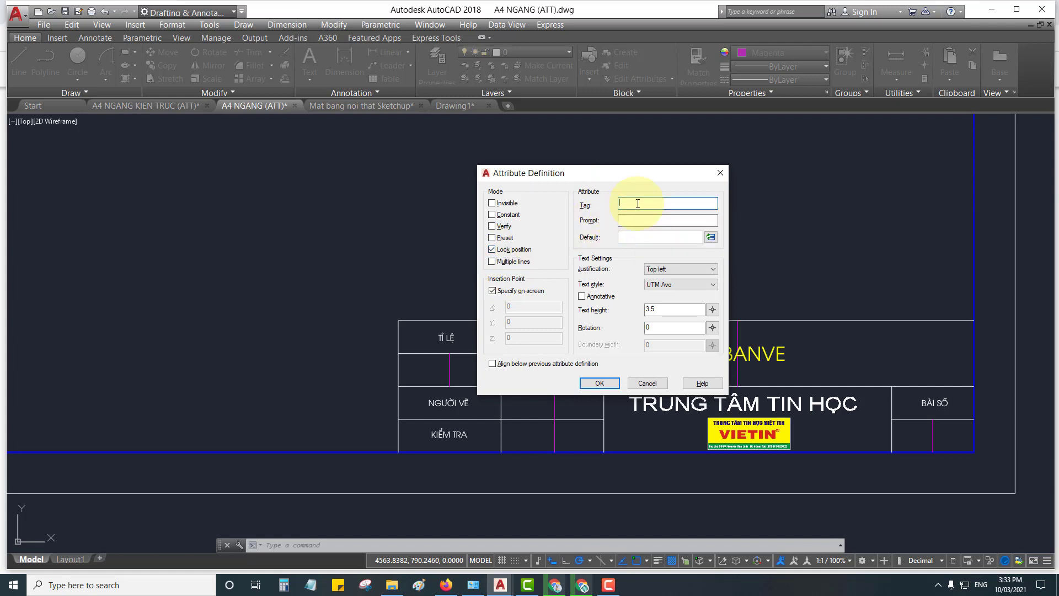
{"action": "type", "text": "TILE"}
{"action": "left_click", "coordinate": [644, 220]}
{"action": "type", "text": "NHẬP TỈ LỆ"}
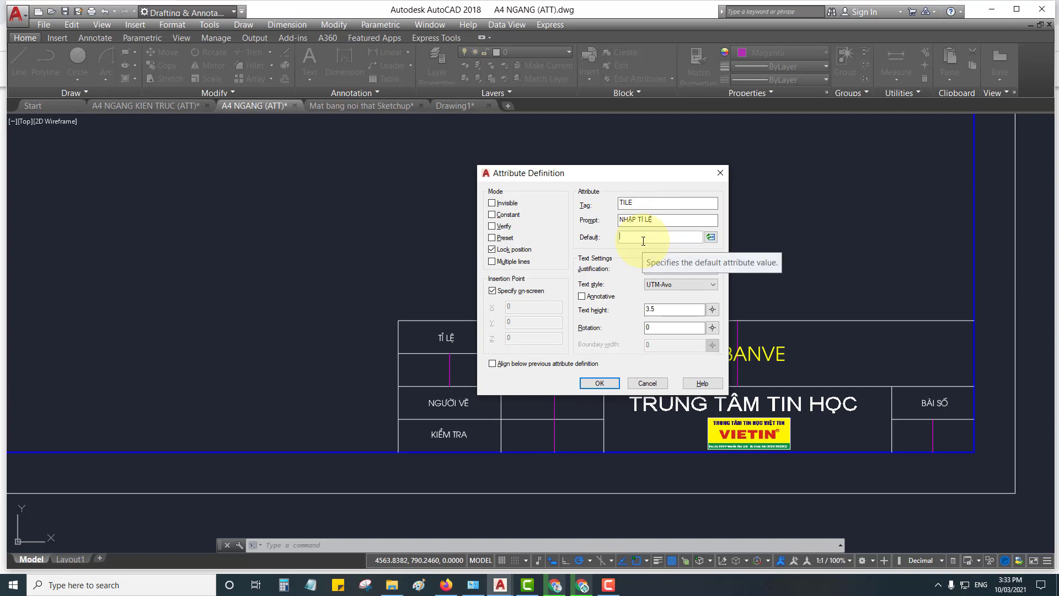
{"action": "left_click", "coordinate": [643, 238]}
{"action": "type", "text": "1"}
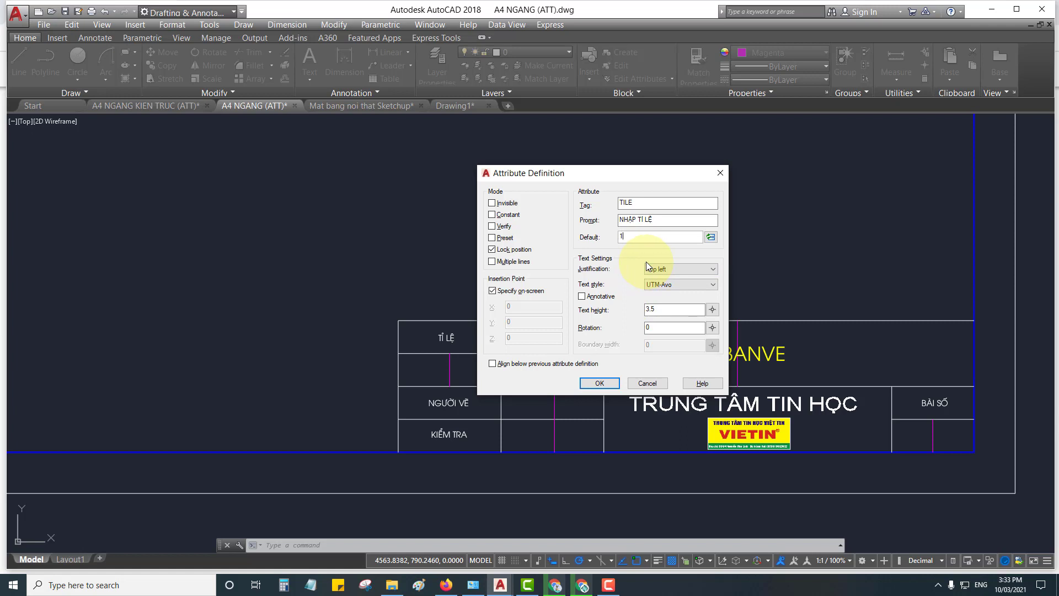
{"action": "type", "text": ":1"}
{"action": "left_click", "coordinate": [664, 270]}
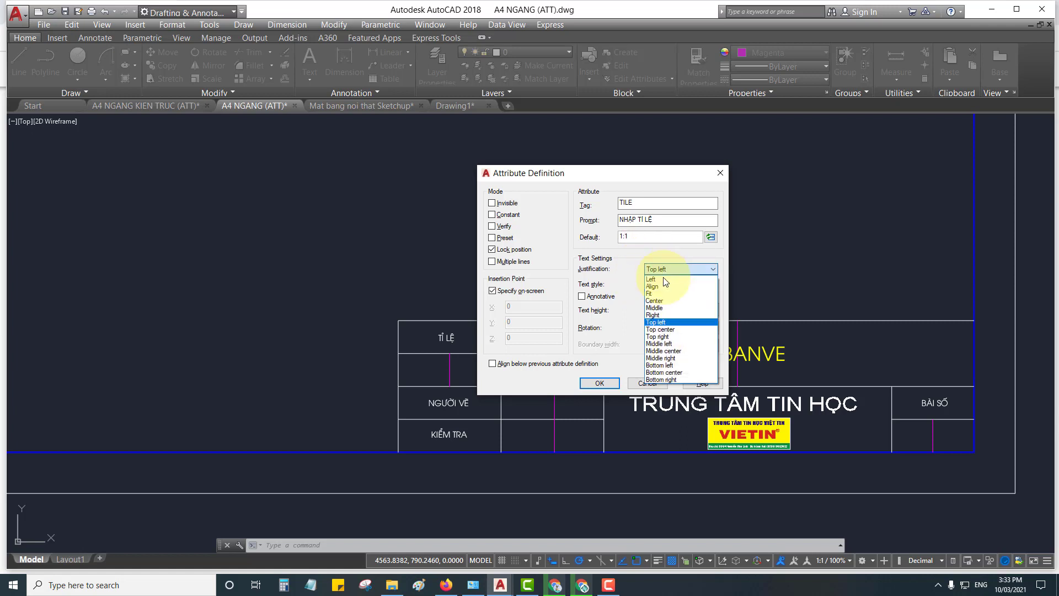
{"action": "left_click", "coordinate": [663, 351]}
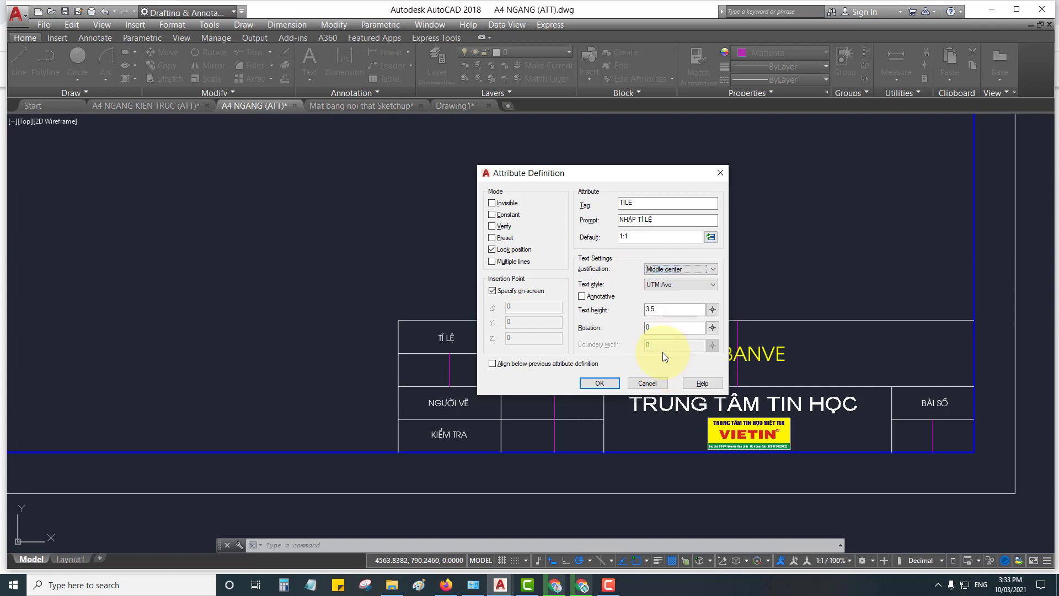
{"action": "left_click_drag", "start_coordinate": [678, 309], "coordinate": [638, 309]}
{"action": "type", "text": "1.6"}
{"action": "left_click", "coordinate": [599, 383]}
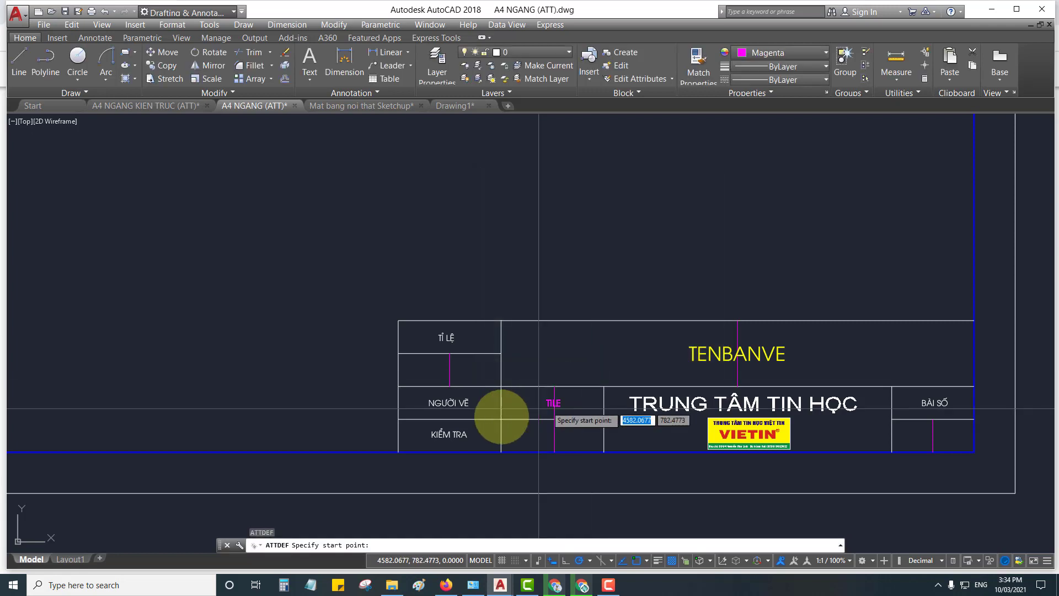
Place the TILE attribute in the cell under TỈ LỆ, leaving its colour unchanged
{"action": "left_click", "coordinate": [459, 372]}
{"action": "left_click", "coordinate": [449, 370]}
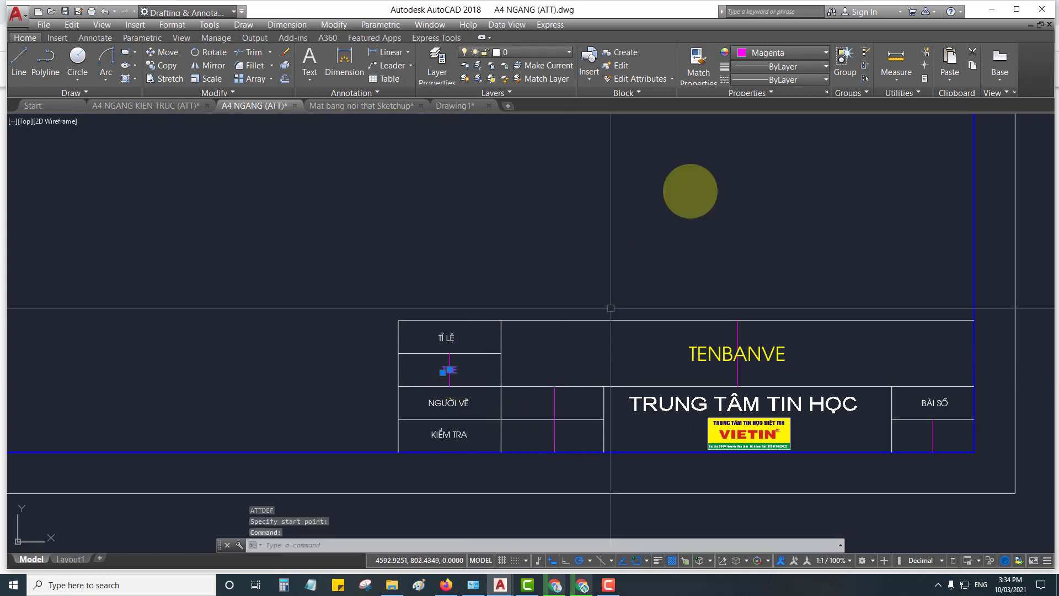
{"action": "left_click", "coordinate": [791, 50]}
{"action": "key", "text": "Escape"}
{"action": "middle_click_drag", "start_coordinate": [478, 358], "coordinate": [449, 314]}
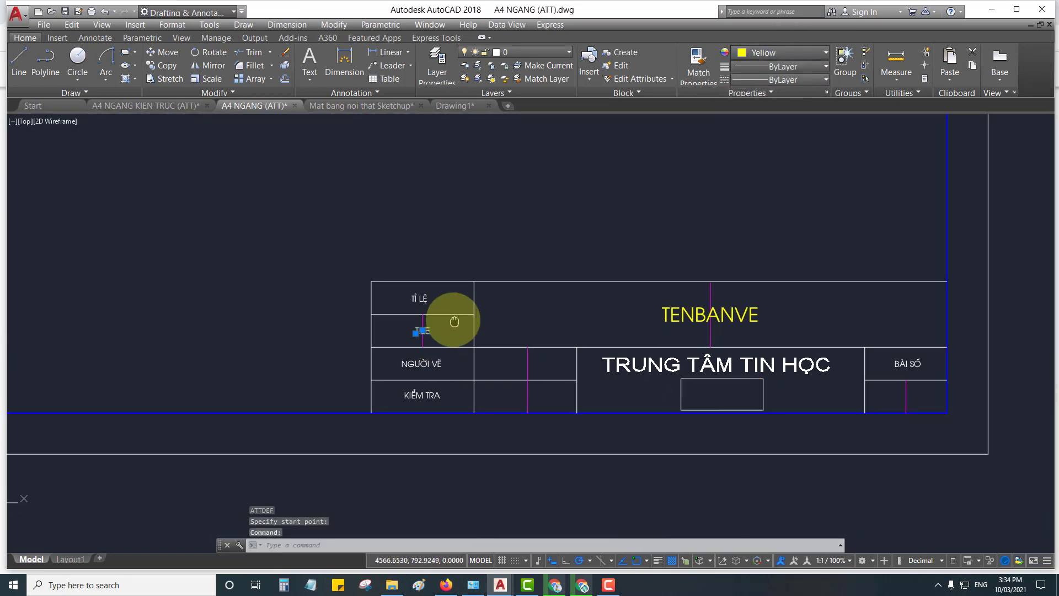
Grip-copy the TILE attribute into the value cell beside NGƯỜI VẼ
{"action": "left_click", "coordinate": [425, 328]}
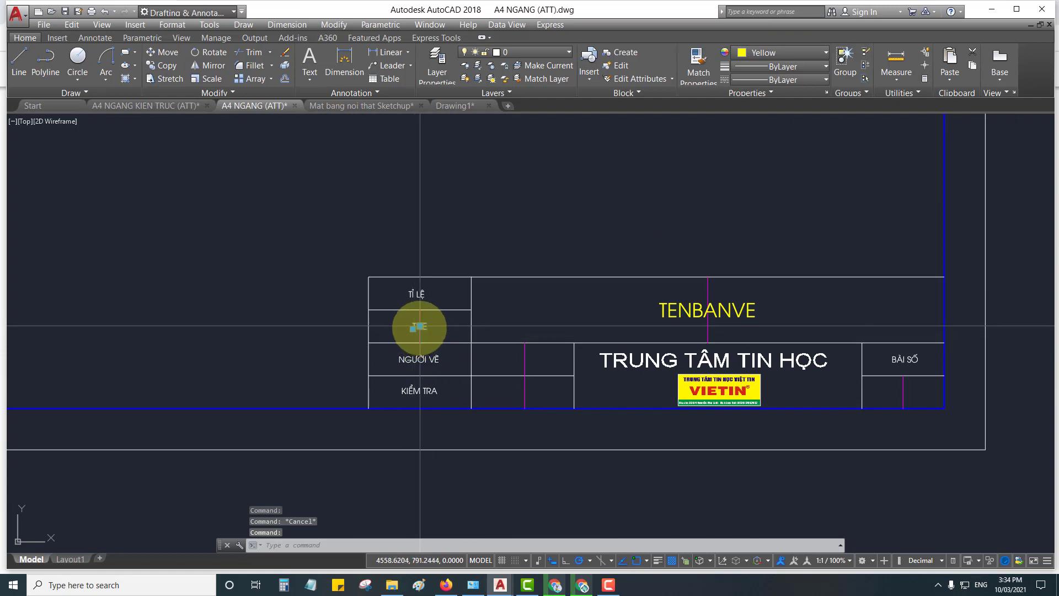
{"action": "left_click", "coordinate": [412, 329]}
{"action": "key", "text": "space"}
{"action": "key", "text": "Escape"}
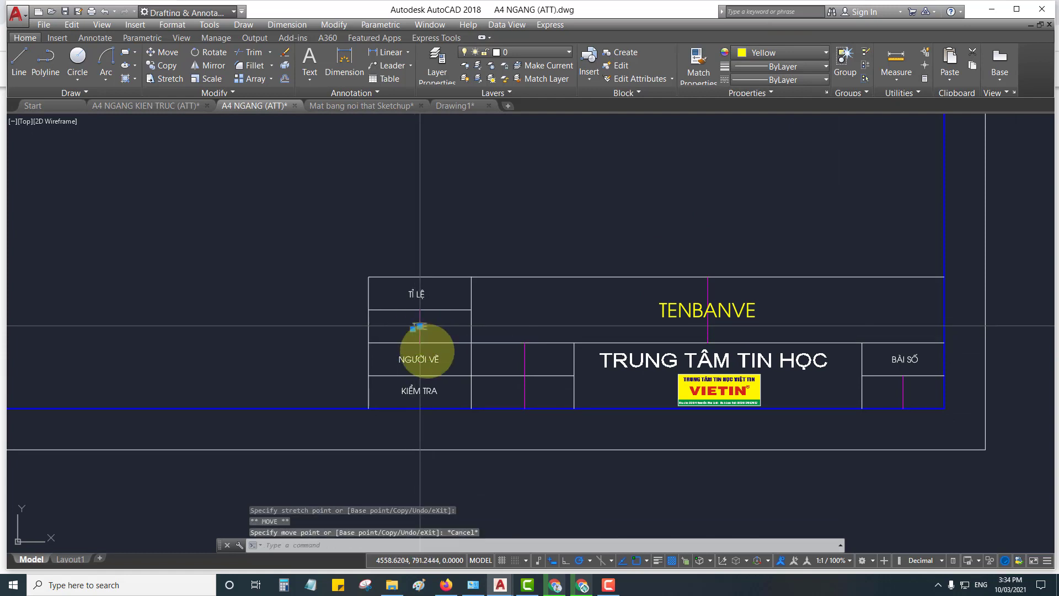
{"action": "left_click", "coordinate": [420, 326]}
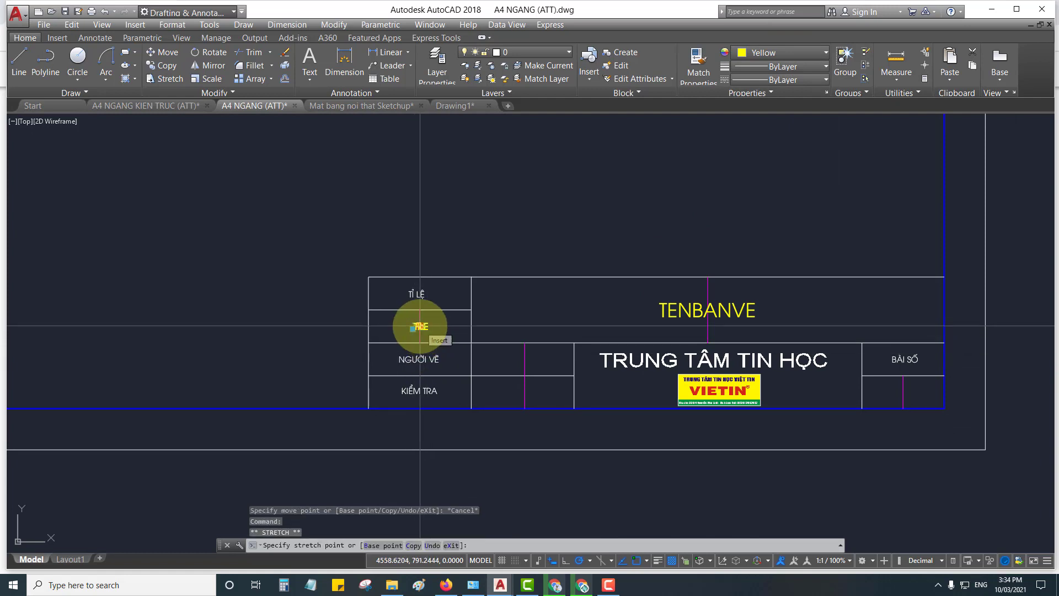
{"action": "scroll", "coordinate": [420, 326], "scroll_direction": "up", "scroll_amount": 4}
{"action": "middle_click_drag", "start_coordinate": [413, 324], "coordinate": [380, 285]}
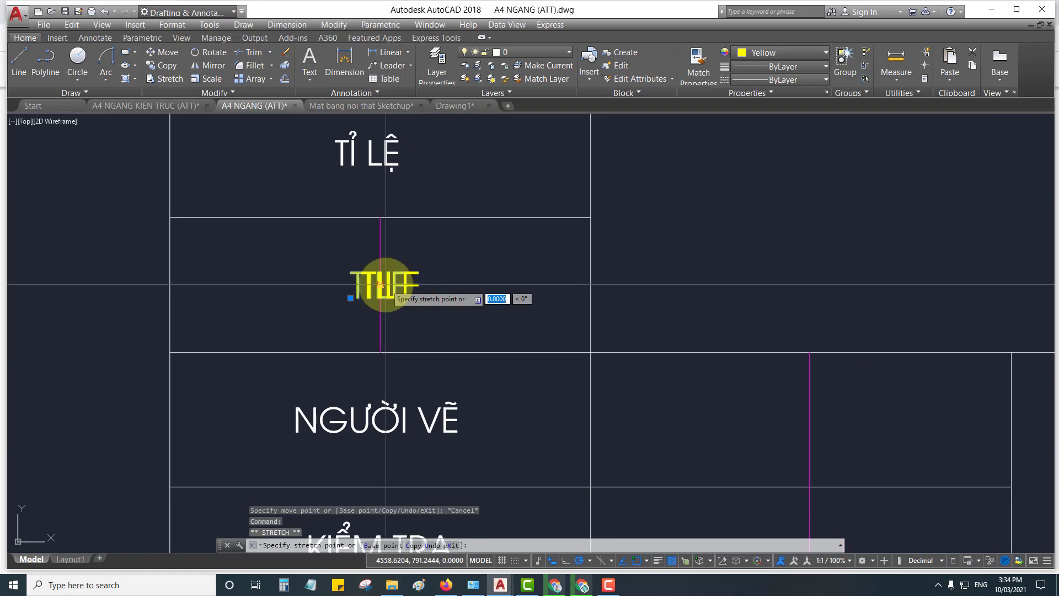
{"action": "key", "text": "space"}
{"action": "type", "text": "c"}
{"action": "key", "text": "Return"}
{"action": "scroll", "coordinate": [518, 336], "scroll_direction": "down", "scroll_amount": 5}
{"action": "middle_click_drag", "start_coordinate": [622, 393], "coordinate": [532, 343]}
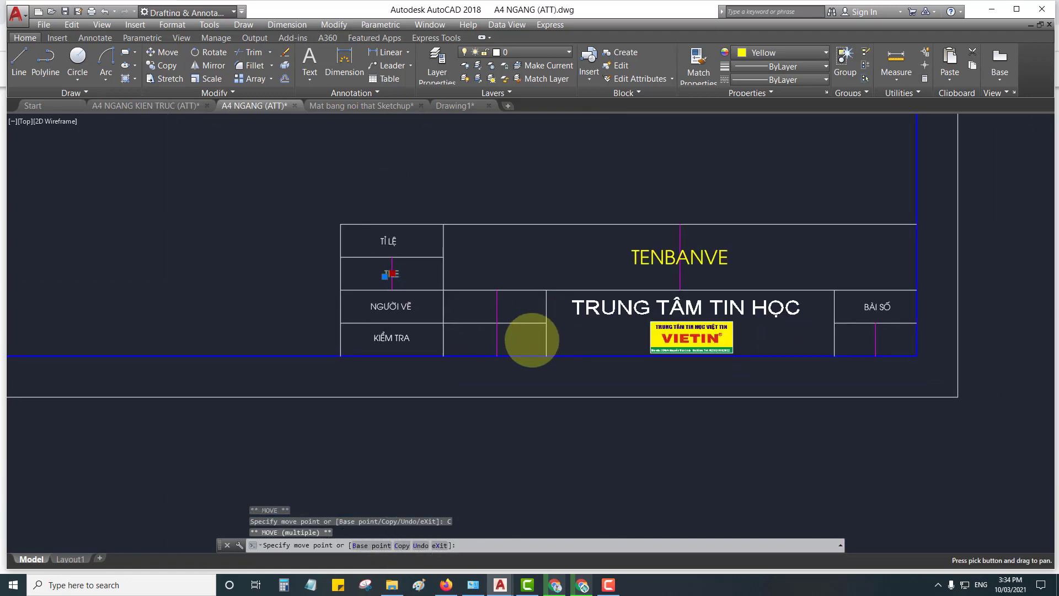
{"action": "scroll", "coordinate": [532, 343], "scroll_direction": "up", "scroll_amount": 4}
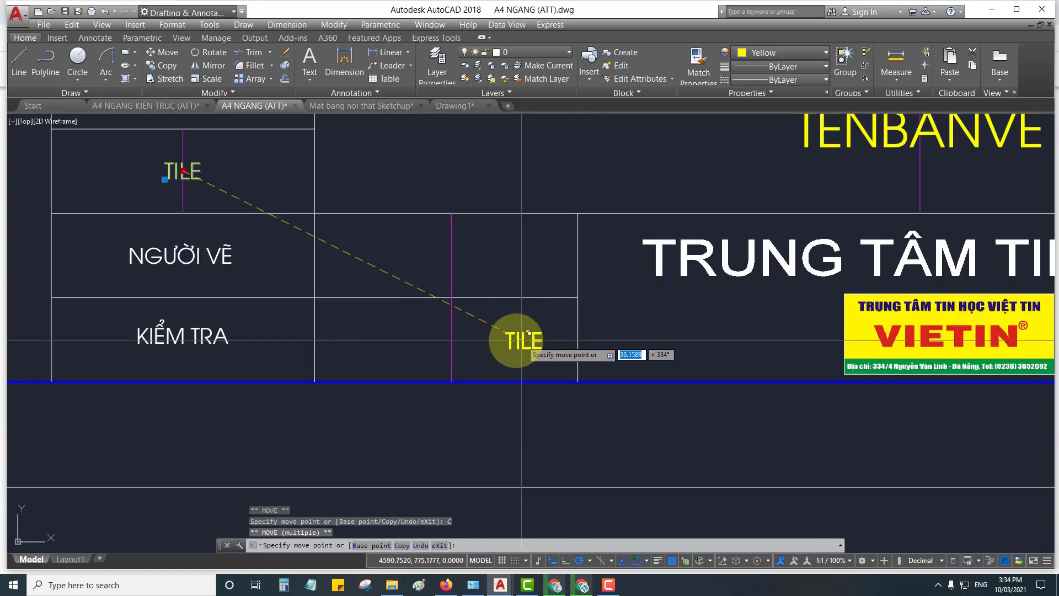
{"action": "left_click", "coordinate": [451, 255]}
Retag the copied attribute as NGUOIVE with prompt NHẬP NGƯỜI VẼ and no default value
{"action": "key", "text": "Escape"}
{"action": "double_click", "coordinate": [449, 253]}
{"action": "type", "text": "NGUOI"}
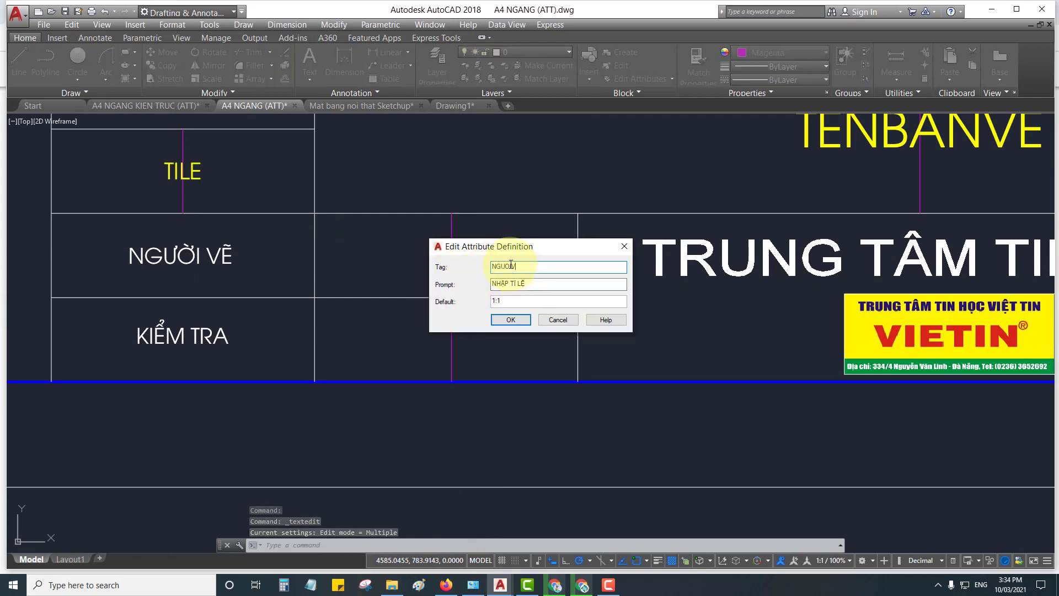
{"action": "type", "text": "VE"}
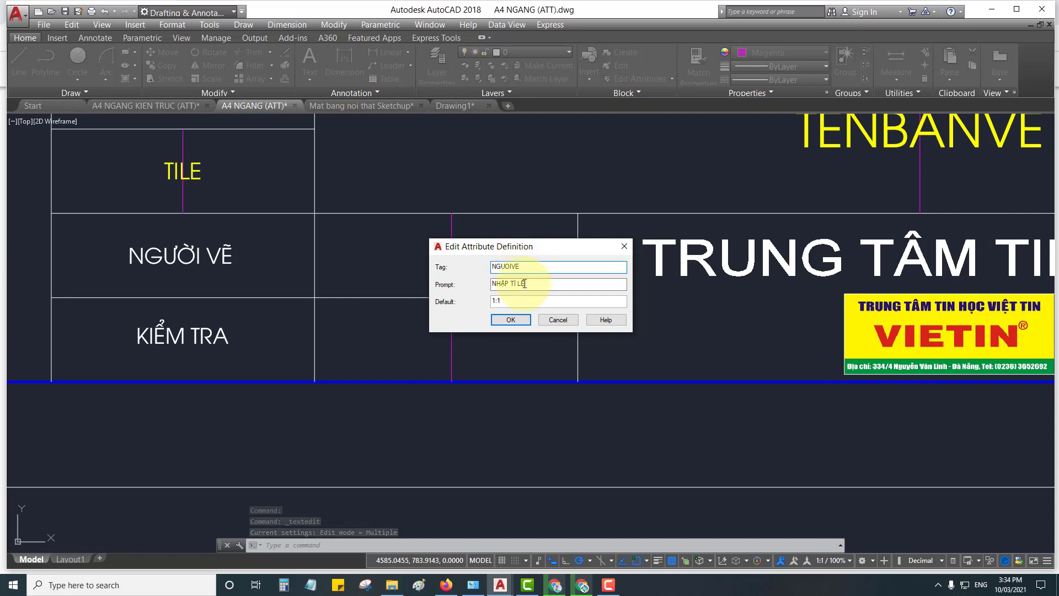
{"action": "left_click_drag", "start_coordinate": [530, 283], "coordinate": [510, 283]}
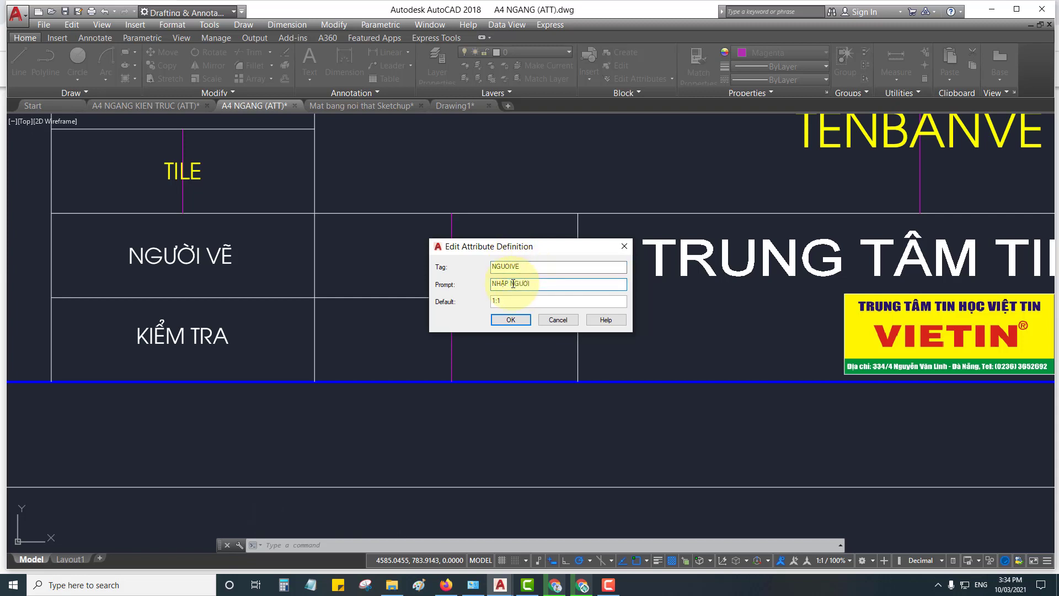
{"action": "type", "text": "x"}
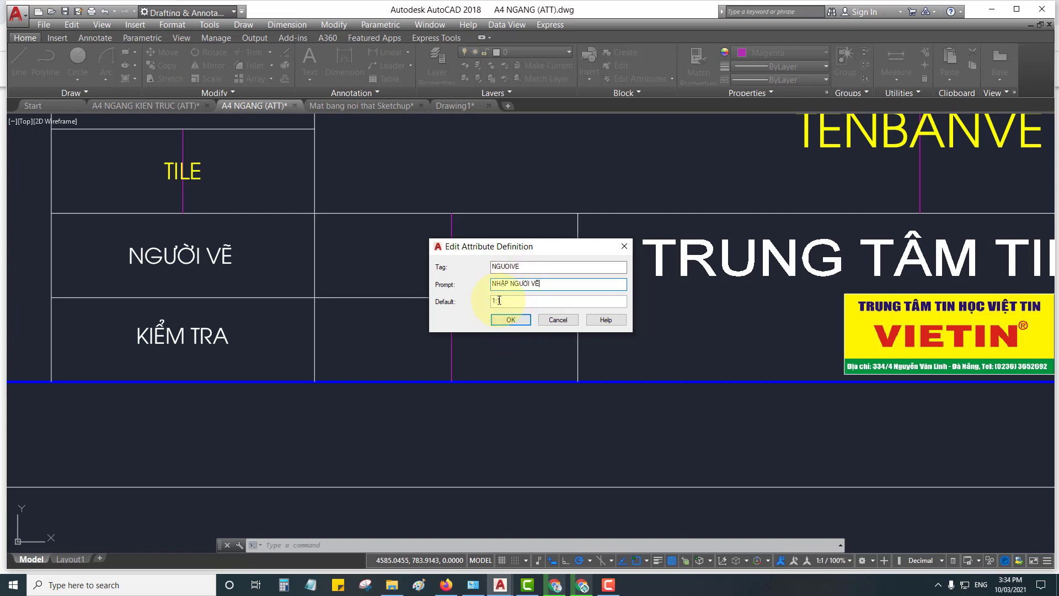
{"action": "key", "text": "Tab"}
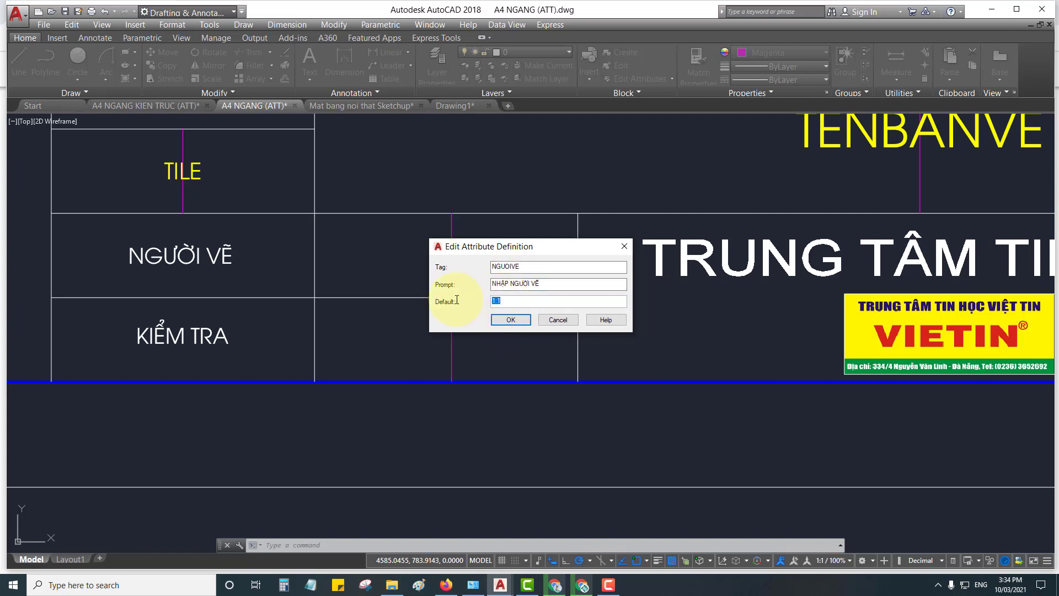
{"action": "left_click", "coordinate": [510, 320]}
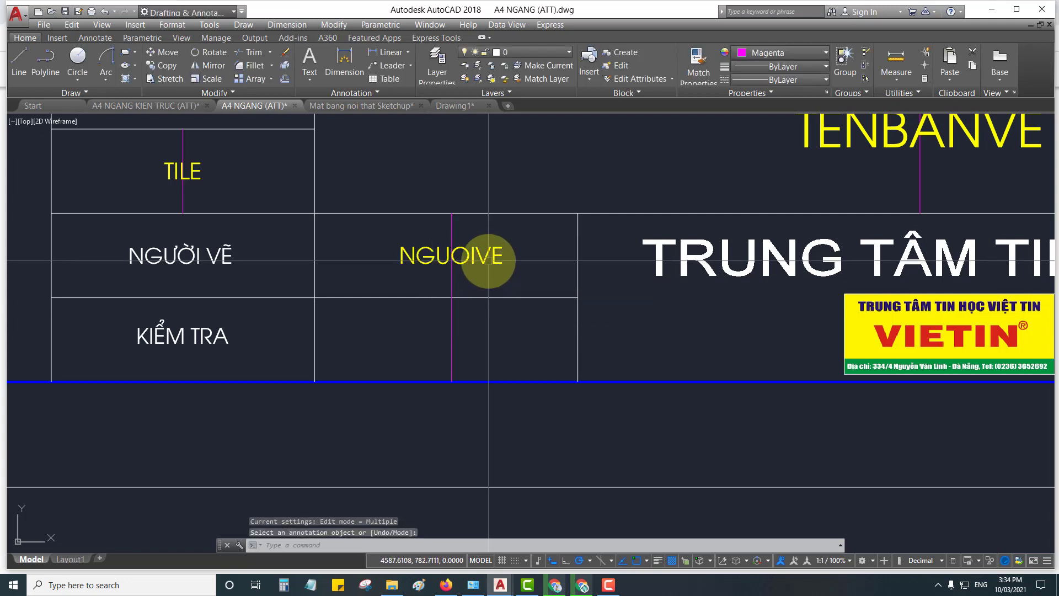
{"action": "key", "text": "Escape"}
{"action": "left_click", "coordinate": [458, 256]}
Grip-copy the NGUOIVE attribute into the KIỂM TRA row
{"action": "left_click", "coordinate": [451, 255]}
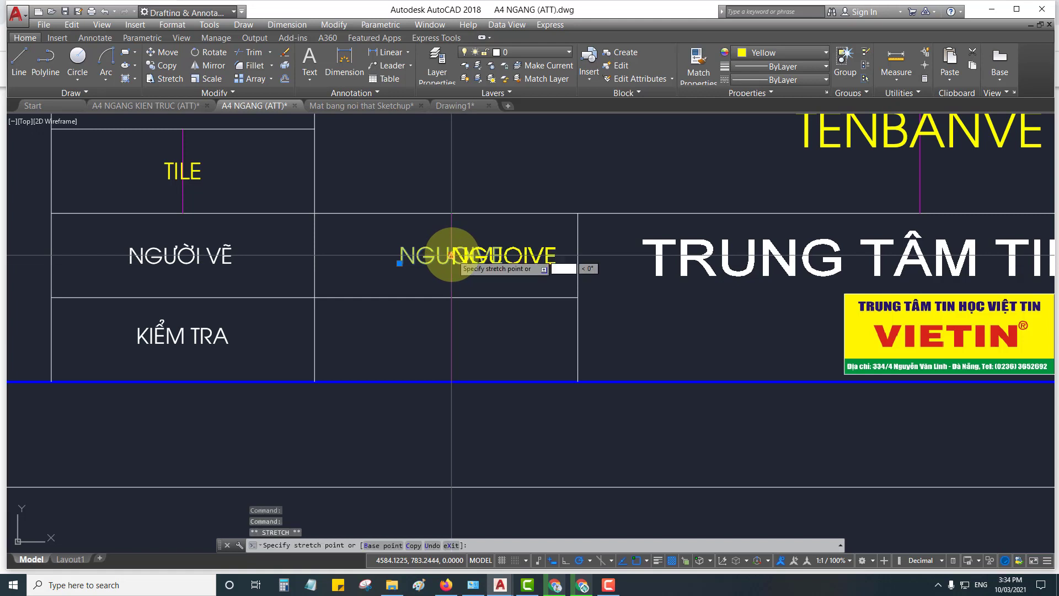
{"action": "key", "text": "space"}
{"action": "type", "text": "c"}
{"action": "key", "text": "space"}
{"action": "scroll", "coordinate": [451, 342], "scroll_direction": "up", "scroll_amount": 2}
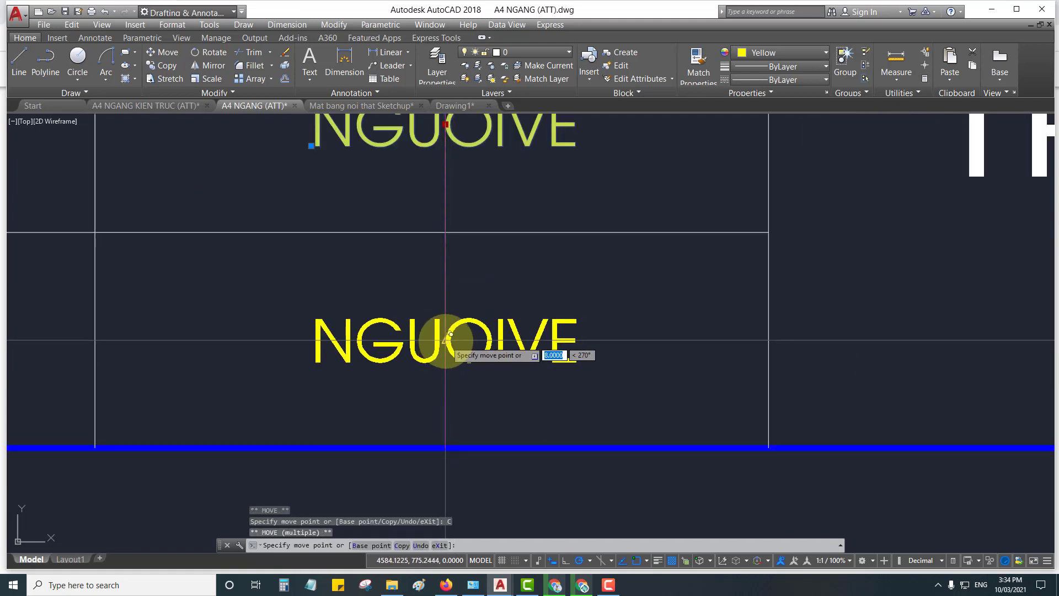
{"action": "left_click", "coordinate": [445, 340]}
{"action": "key", "text": "Escape"}
{"action": "scroll", "coordinate": [627, 374], "scroll_direction": "down", "scroll_amount": 2}
{"action": "scroll", "coordinate": [591, 355], "scroll_direction": "down", "scroll_amount": 3}
{"action": "scroll", "coordinate": [581, 346], "scroll_direction": "up", "scroll_amount": 1}
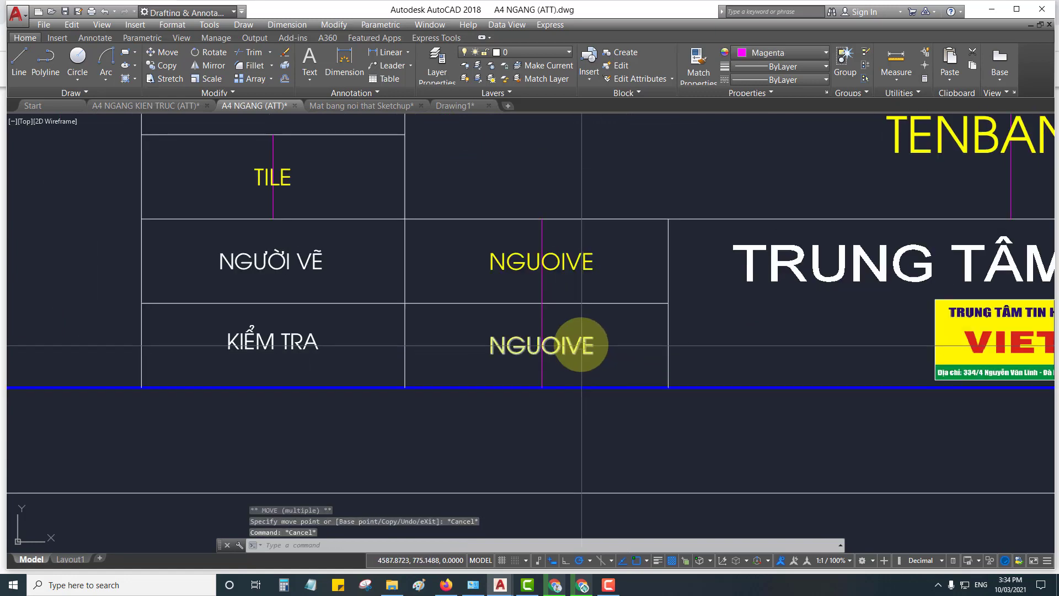
Change the copy's tag to KIEMTRA in Edit Attribute Definition and confirm
{"action": "double_click", "coordinate": [582, 345]}
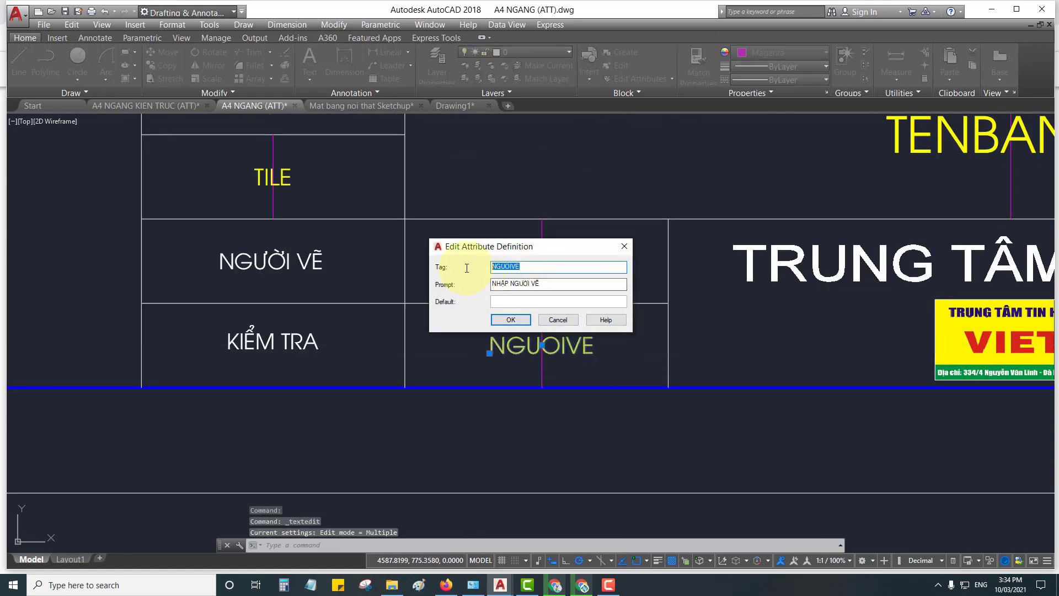
{"action": "type", "text": "KIEMTRA"}
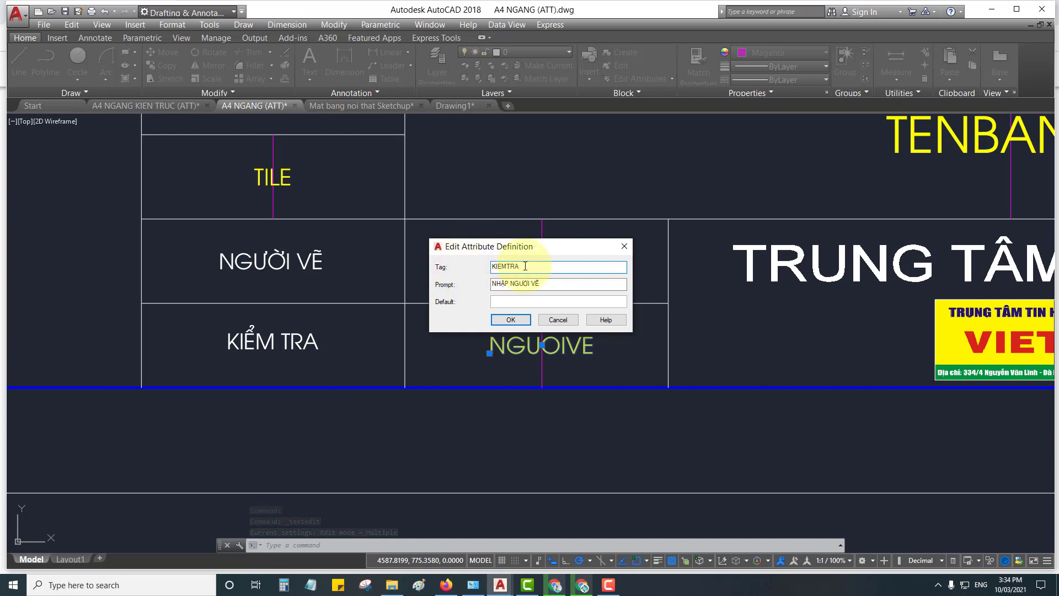
{"action": "key", "text": "Tab"}
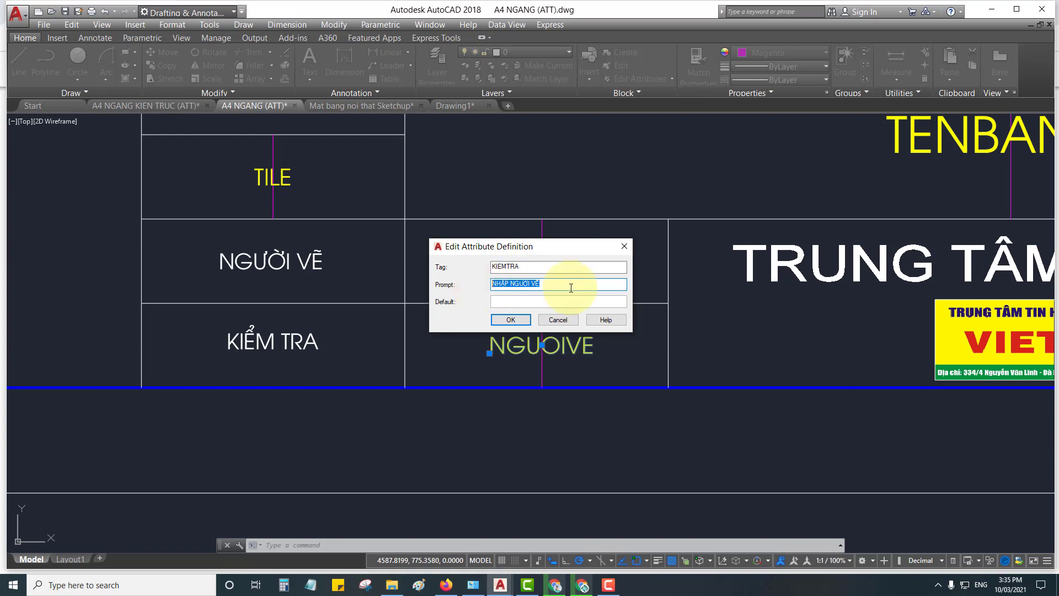
{"action": "type", "text": "N"}
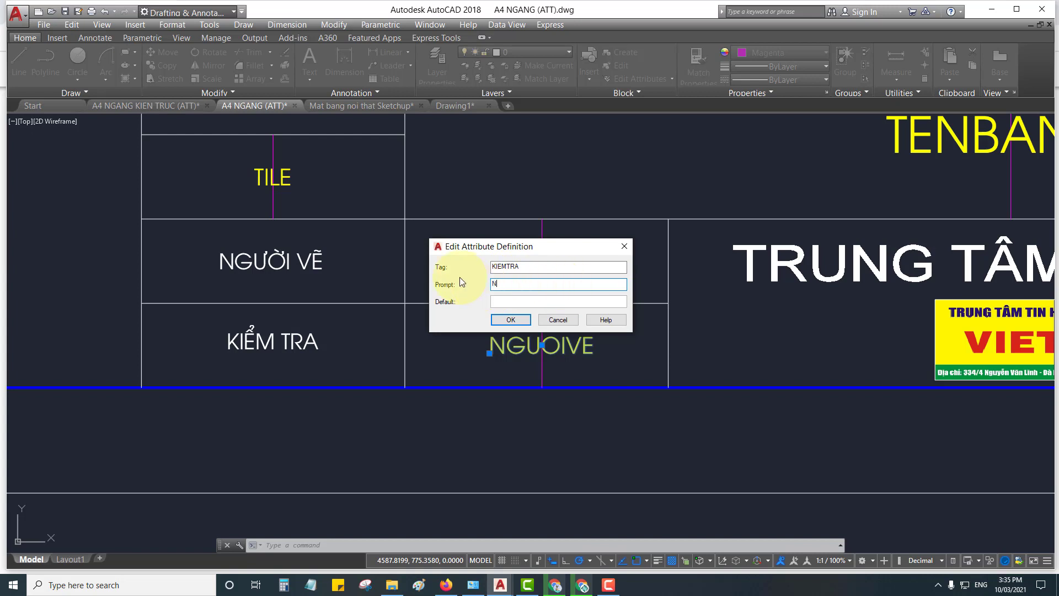
{"action": "type", "text": "GƯỜI"}
{"action": "type", "text": " VE"}
{"action": "left_click", "coordinate": [505, 321]}
{"action": "scroll", "coordinate": [507, 324], "scroll_direction": "down", "scroll_amount": 3}
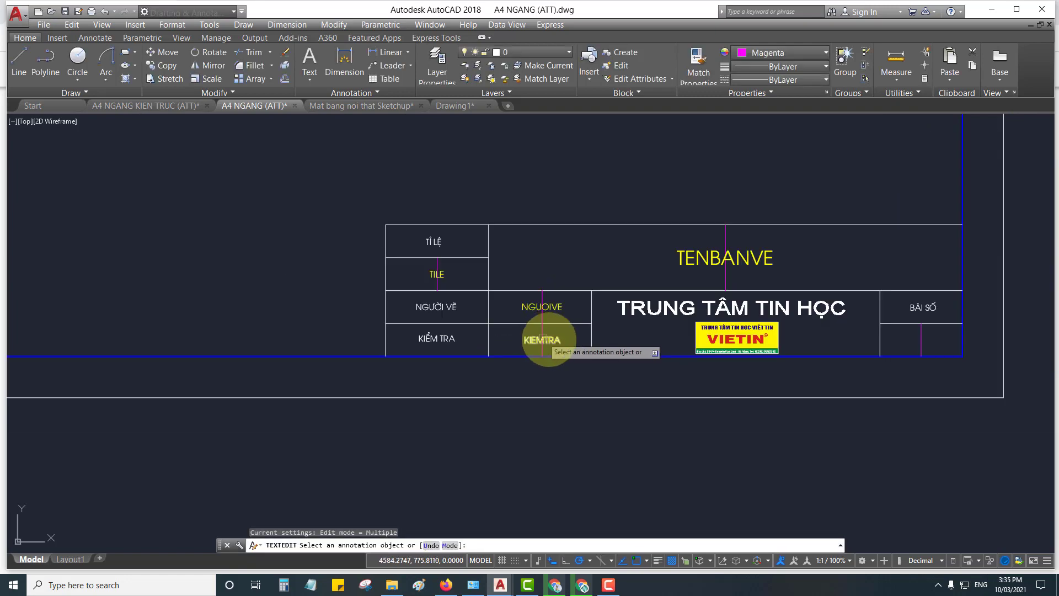
{"action": "scroll", "coordinate": [795, 358], "scroll_direction": "up", "scroll_amount": 2}
{"action": "scroll", "coordinate": [780, 343], "scroll_direction": "up", "scroll_amount": 1}
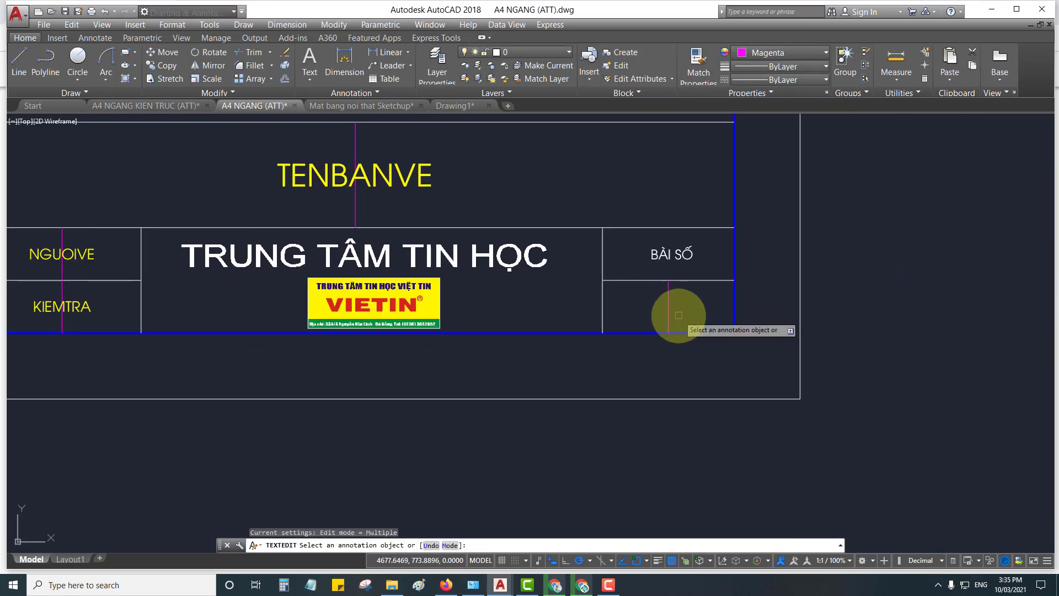
{"action": "key", "text": "Return"}
Grip-copy the KIEMTRA attribute into the cell under BÀI SỐ
{"action": "left_click", "coordinate": [62, 306]}
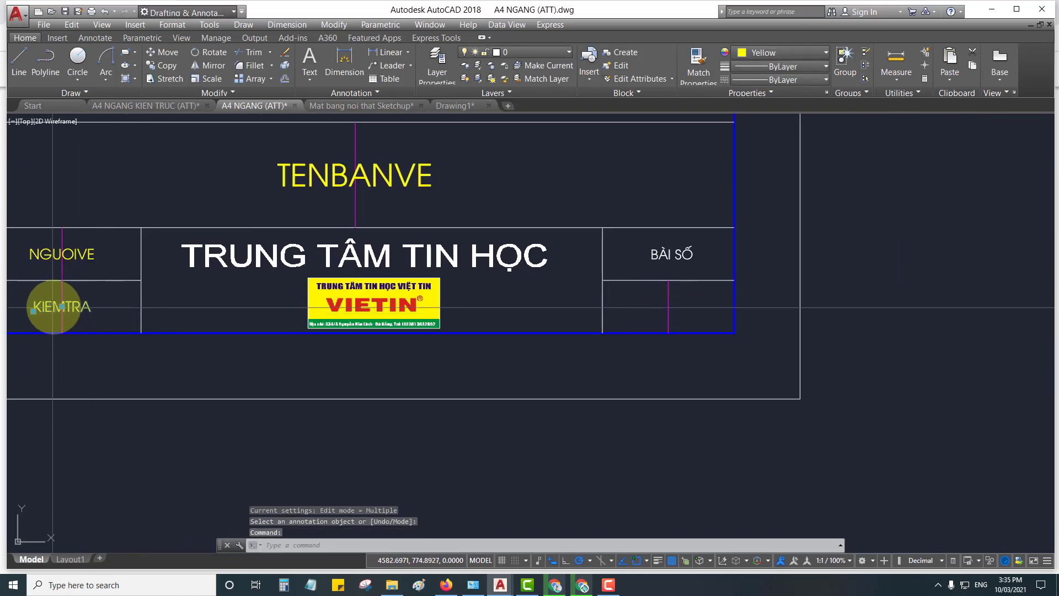
{"action": "key", "text": "space"}
{"action": "key", "text": "c"}
{"action": "key", "text": "Return"}
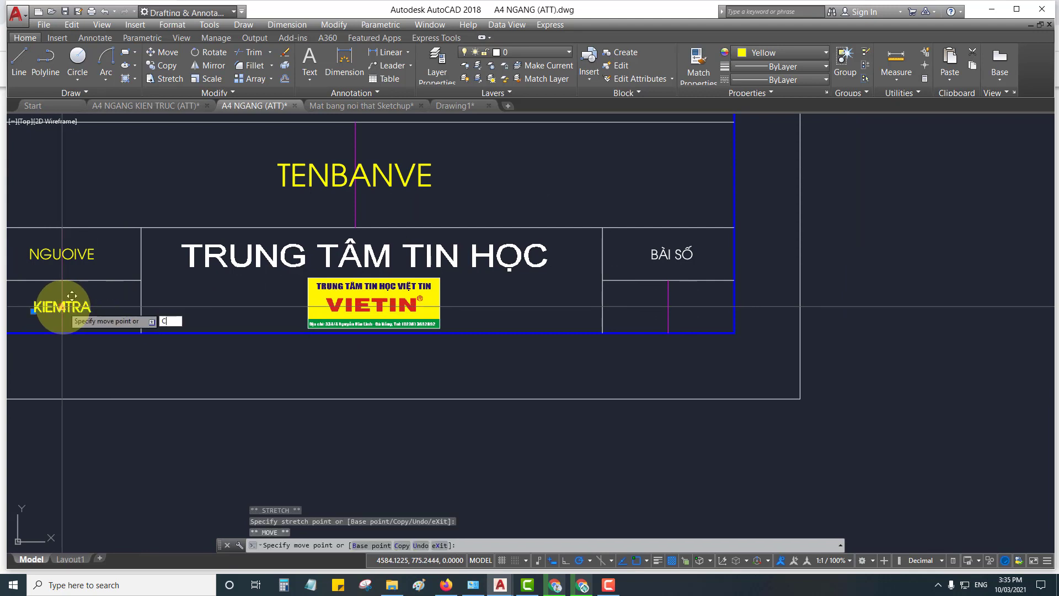
{"action": "scroll", "coordinate": [693, 304], "scroll_direction": "up", "scroll_amount": 3}
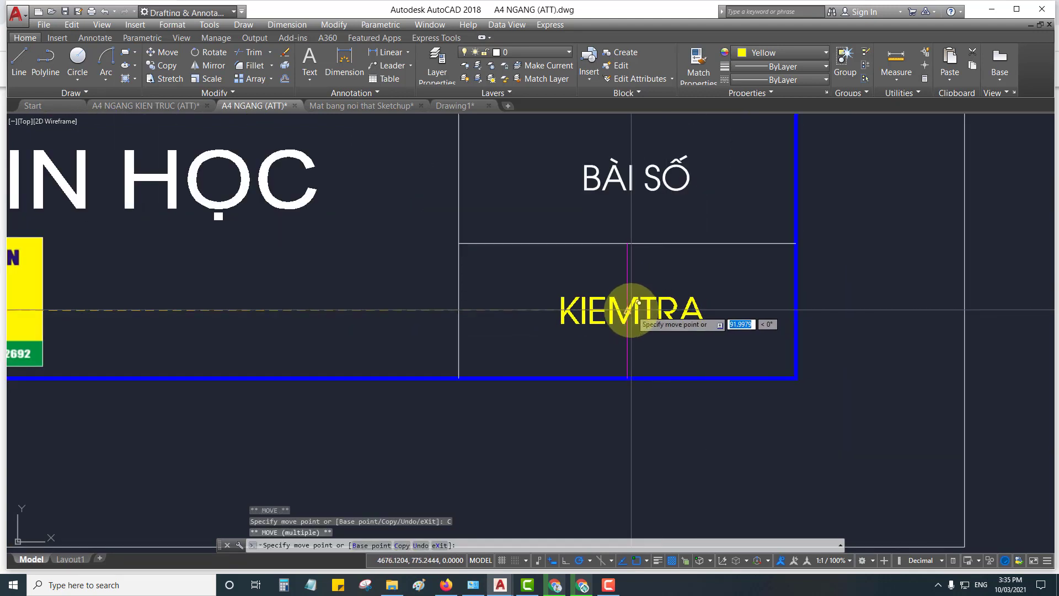
{"action": "left_click", "coordinate": [629, 313]}
{"action": "key", "text": "Escape"}
{"action": "key", "text": "Escape"}
Retag the copy as BAISO with prompt NHẬP SỐ BÀI and default 2
{"action": "double_click", "coordinate": [669, 305]}
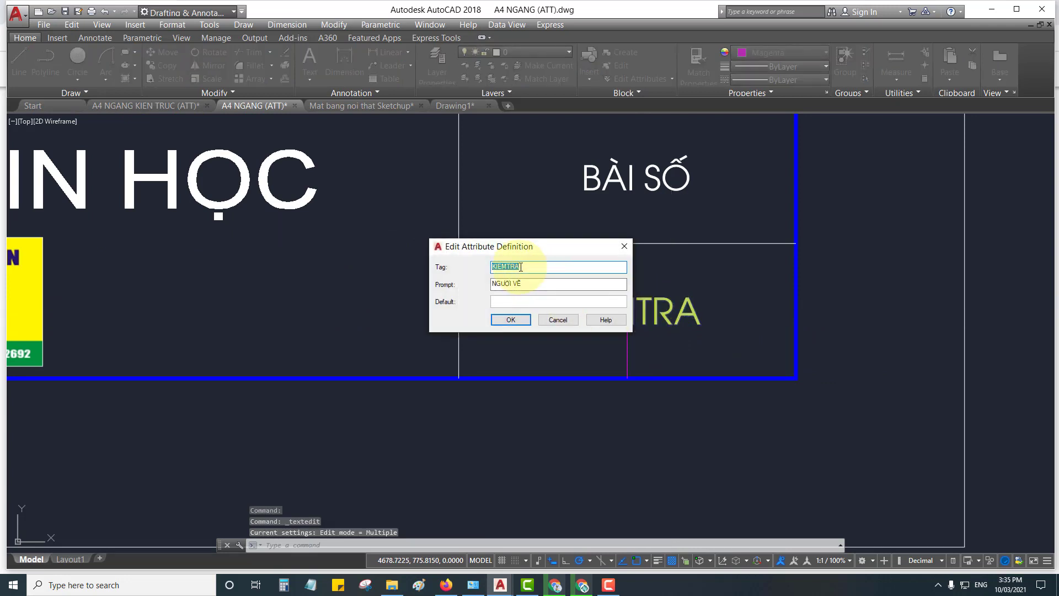
{"action": "type", "text": "BAI"}
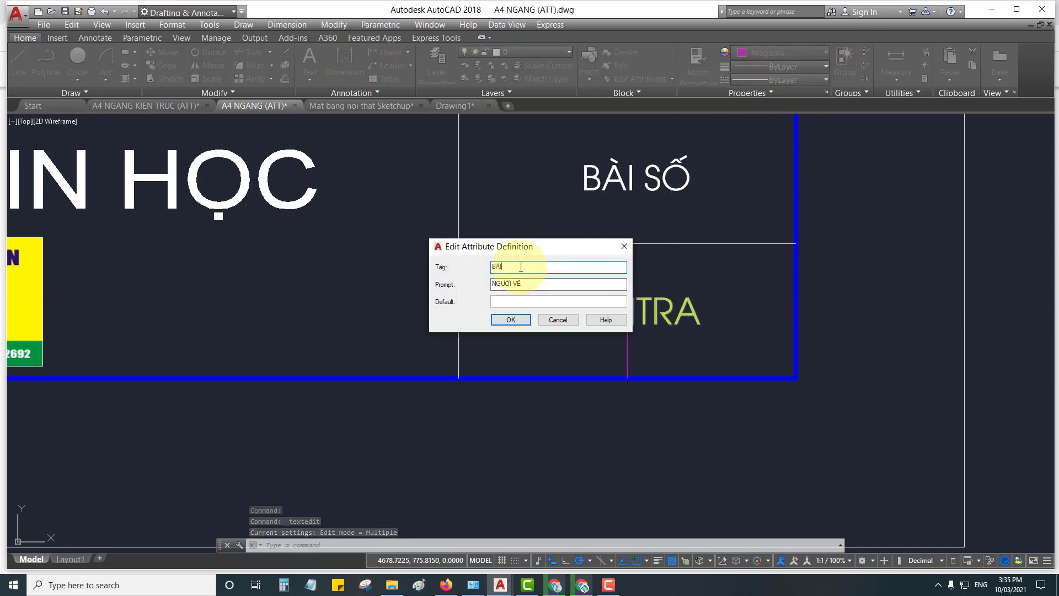
{"action": "type", "text": "SO"}
{"action": "key", "text": "Tab"}
{"action": "type", "text": "2"}
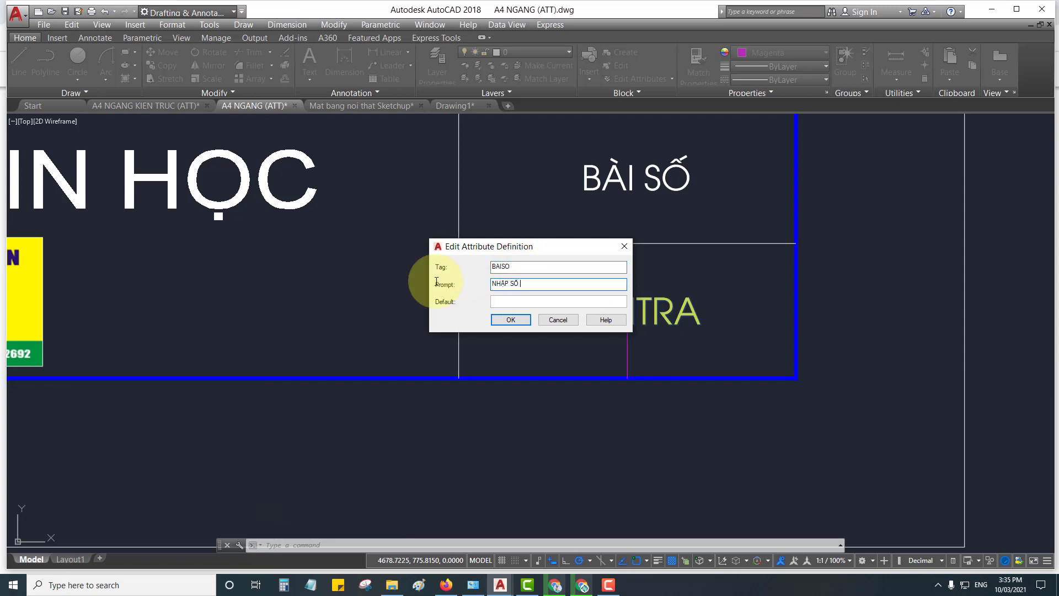
{"action": "left_click", "coordinate": [517, 324]}
Erase the magenta guide lines in the TILE and TENBANVE cells of the title block
{"action": "scroll", "coordinate": [607, 347], "scroll_direction": "down", "scroll_amount": 2}
{"action": "scroll", "coordinate": [677, 377], "scroll_direction": "down", "scroll_amount": 4}
{"action": "scroll", "coordinate": [677, 378], "scroll_direction": "down", "scroll_amount": 2}
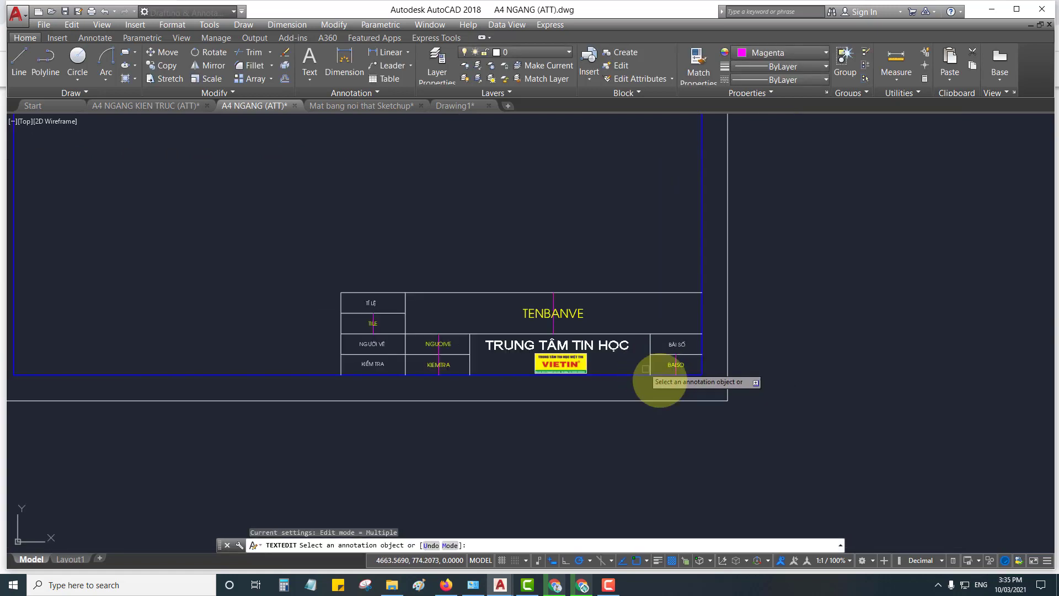
{"action": "scroll", "coordinate": [700, 400], "scroll_direction": "down", "scroll_amount": 2}
{"action": "middle_click_drag", "start_coordinate": [722, 408], "coordinate": [756, 451]}
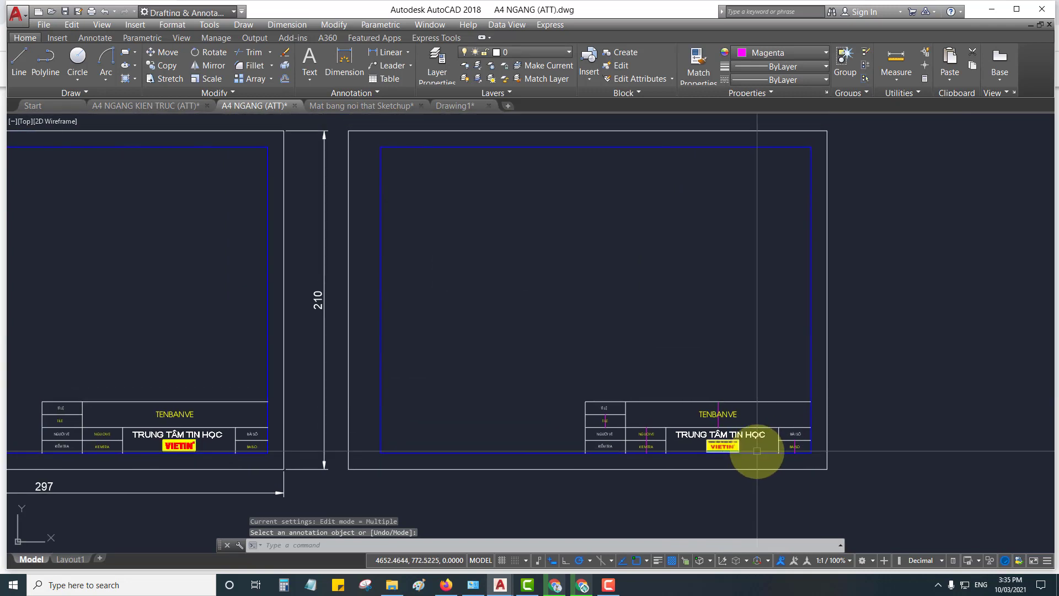
{"action": "middle_click_drag", "start_coordinate": [480, 412], "coordinate": [810, 444]}
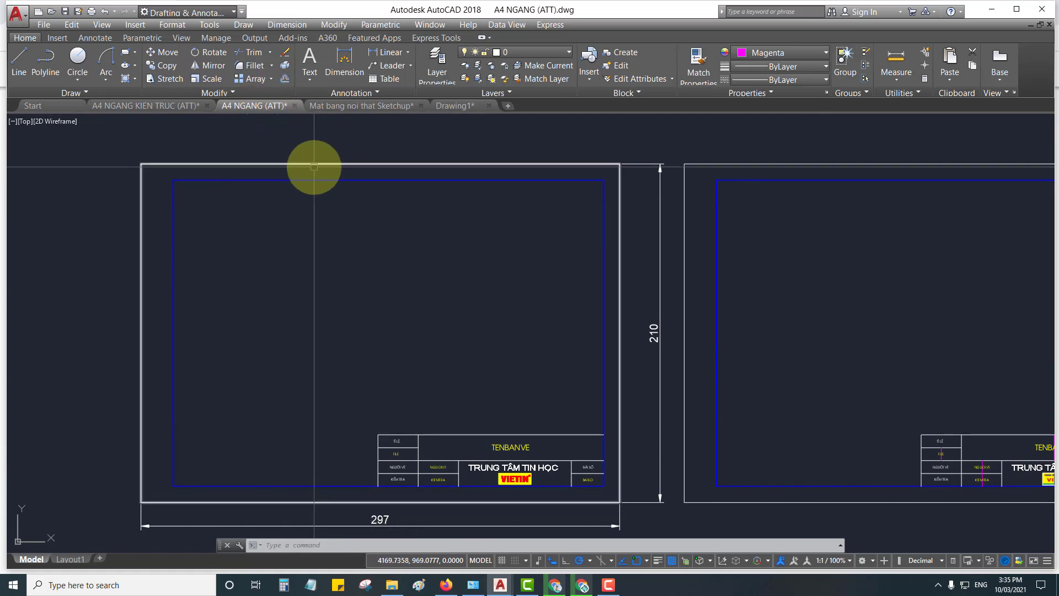
{"action": "middle_click_drag", "start_coordinate": [441, 321], "coordinate": [444, 295]}
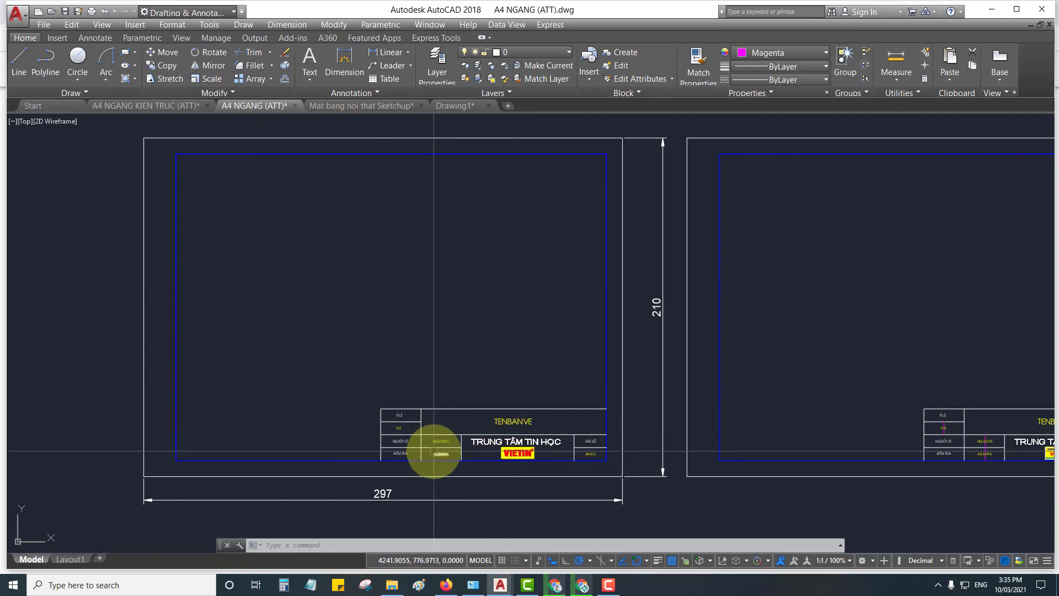
{"action": "scroll", "coordinate": [469, 451], "scroll_direction": "up", "scroll_amount": 2}
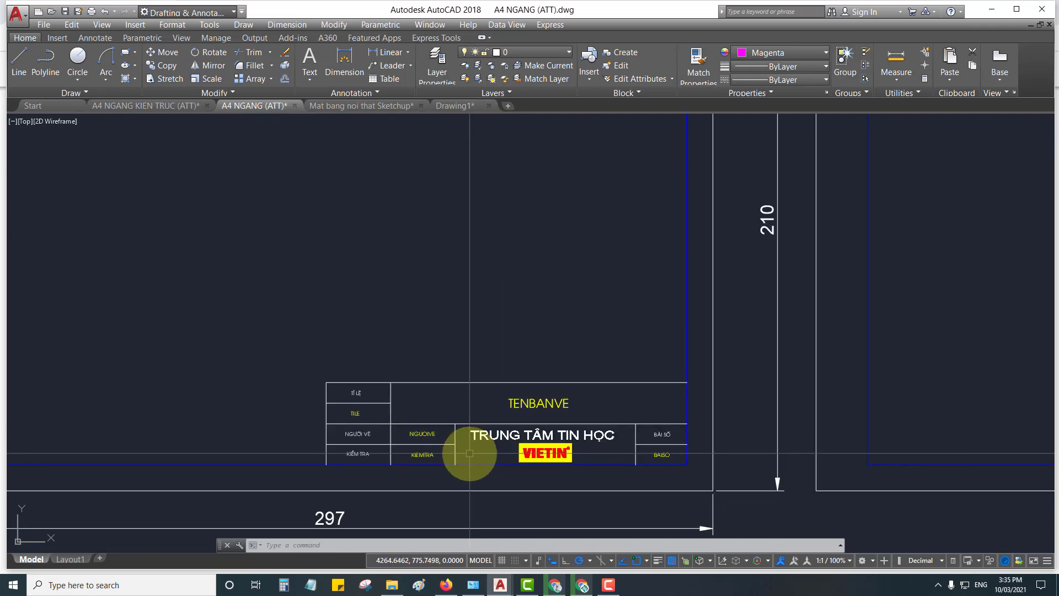
{"action": "scroll", "coordinate": [469, 453], "scroll_direction": "down", "scroll_amount": 2}
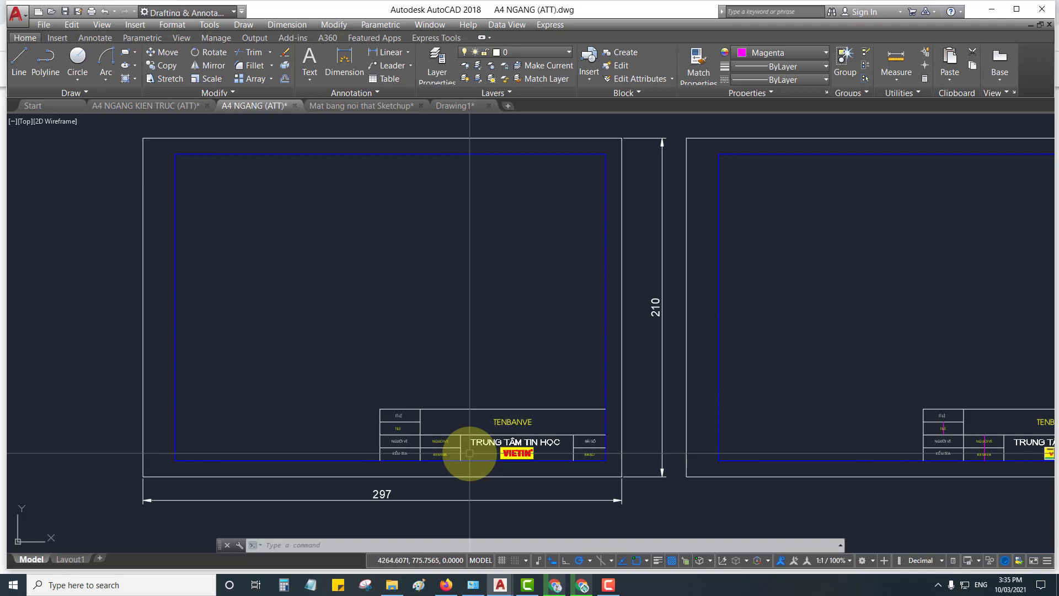
{"action": "scroll", "coordinate": [470, 454], "scroll_direction": "down", "scroll_amount": 2}
{"action": "mouse_move", "coordinate": [735, 439]}
{"action": "middle_mouse_down"}
{"action": "mouse_move", "coordinate": [489, 386]}
{"action": "mouse_move", "coordinate": [560, 445]}
{"action": "middle_mouse_up"}
{"action": "scroll", "coordinate": [489, 385], "scroll_direction": "up", "scroll_amount": 4}
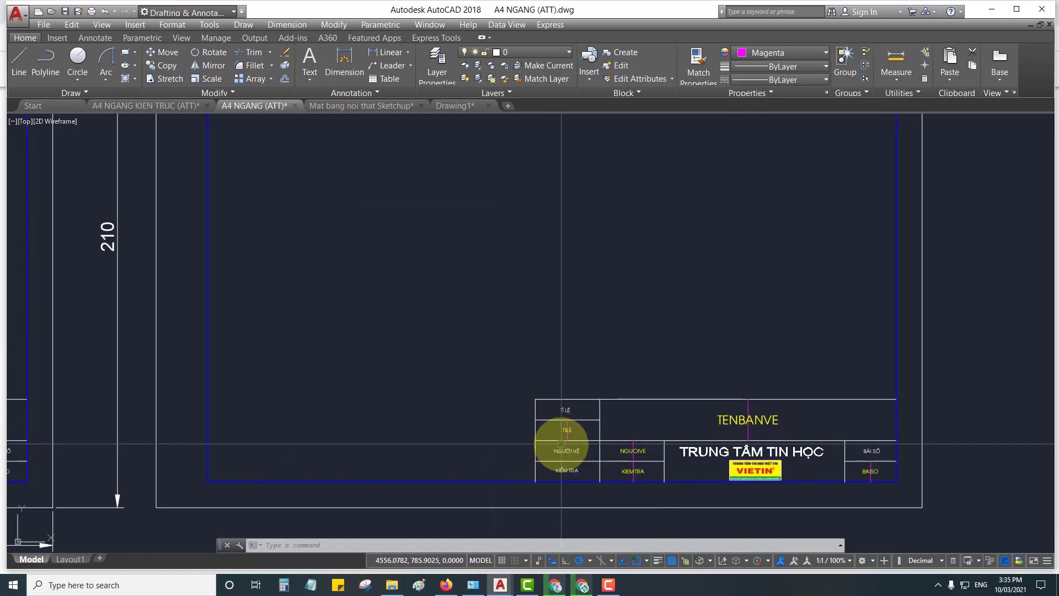
{"action": "middle_click_drag", "start_coordinate": [591, 434], "coordinate": [465, 401]}
{"action": "scroll", "coordinate": [447, 406], "scroll_direction": "up", "scroll_amount": 2}
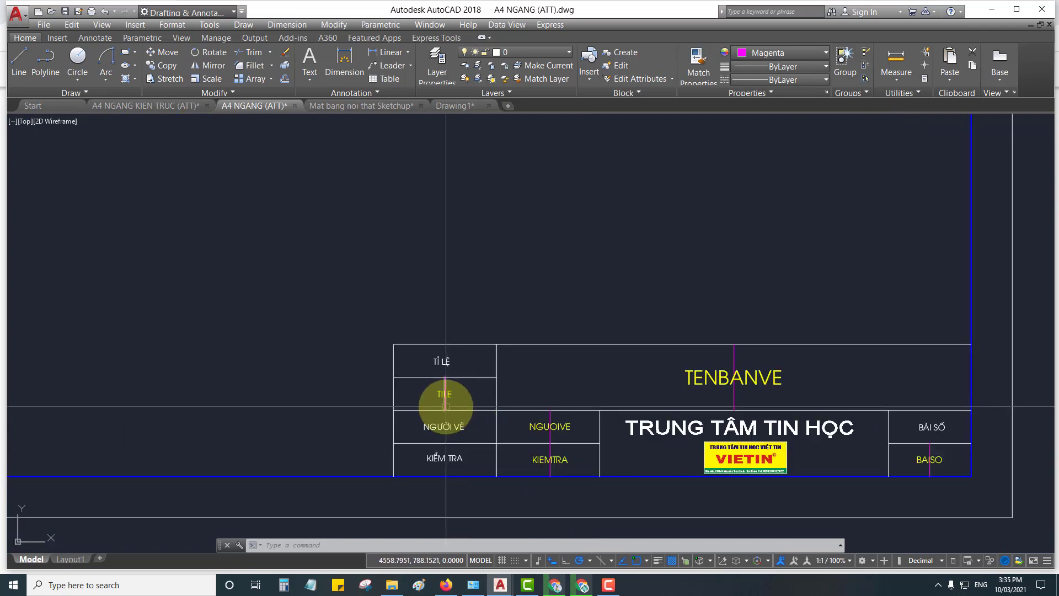
{"action": "left_click", "coordinate": [445, 406]}
{"action": "key", "text": "Delete"}
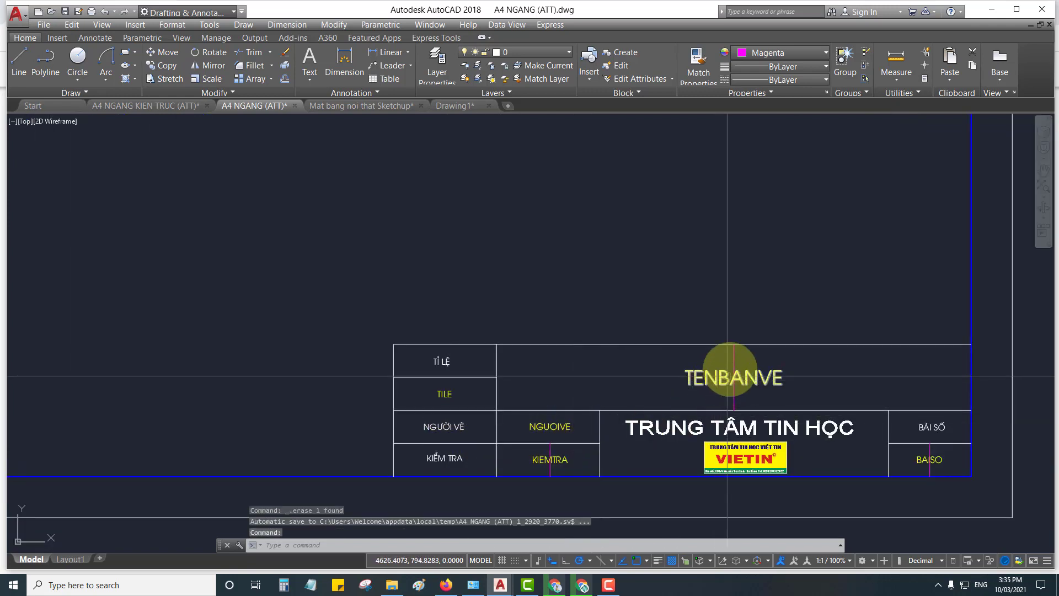
{"action": "left_click", "coordinate": [733, 376]}
{"action": "key", "text": "Delete"}
Erase the magenta guide lines in the KIEMTRA and BAISO cells
{"action": "left_click", "coordinate": [550, 472]}
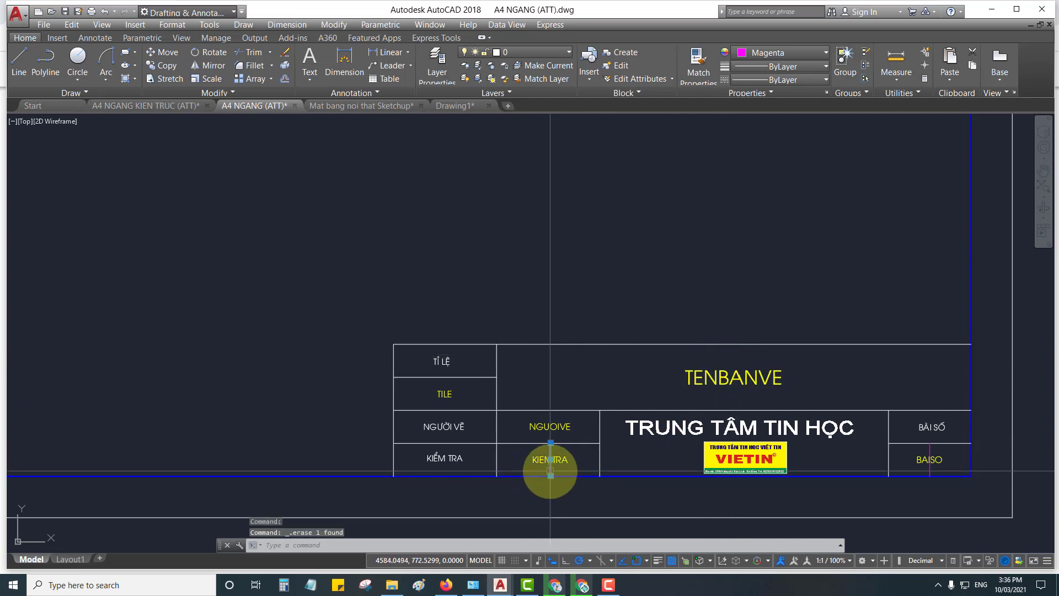
{"action": "key", "text": "Delete"}
{"action": "left_click", "coordinate": [930, 458]}
{"action": "key", "text": "Delete"}
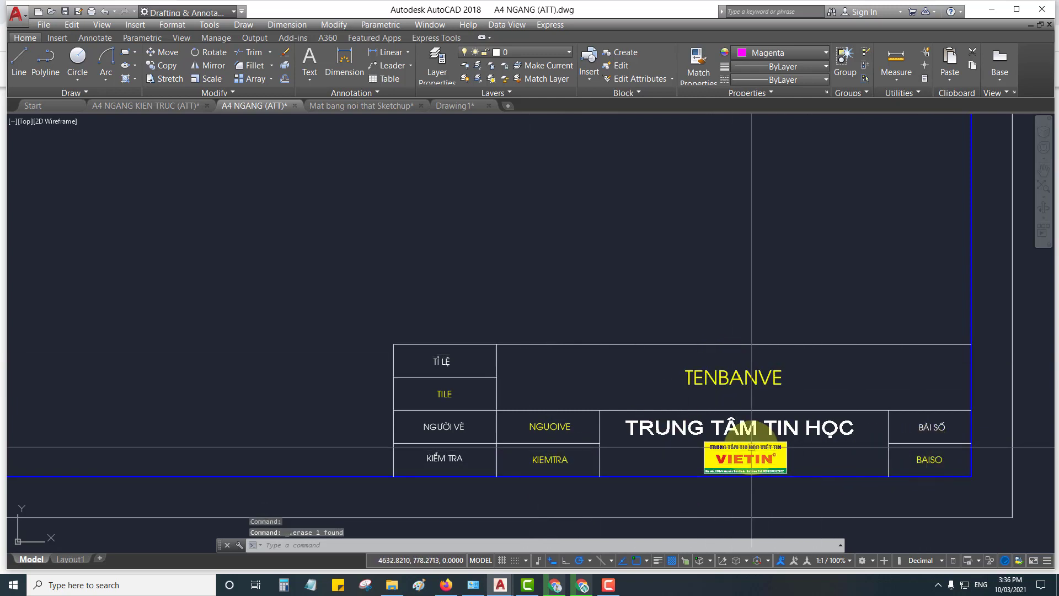
{"action": "scroll", "coordinate": [761, 444], "scroll_direction": "down", "scroll_amount": 2}
{"action": "scroll", "coordinate": [739, 451], "scroll_direction": "down", "scroll_amount": 2}
{"action": "scroll", "coordinate": [736, 450], "scroll_direction": "down", "scroll_amount": 2}
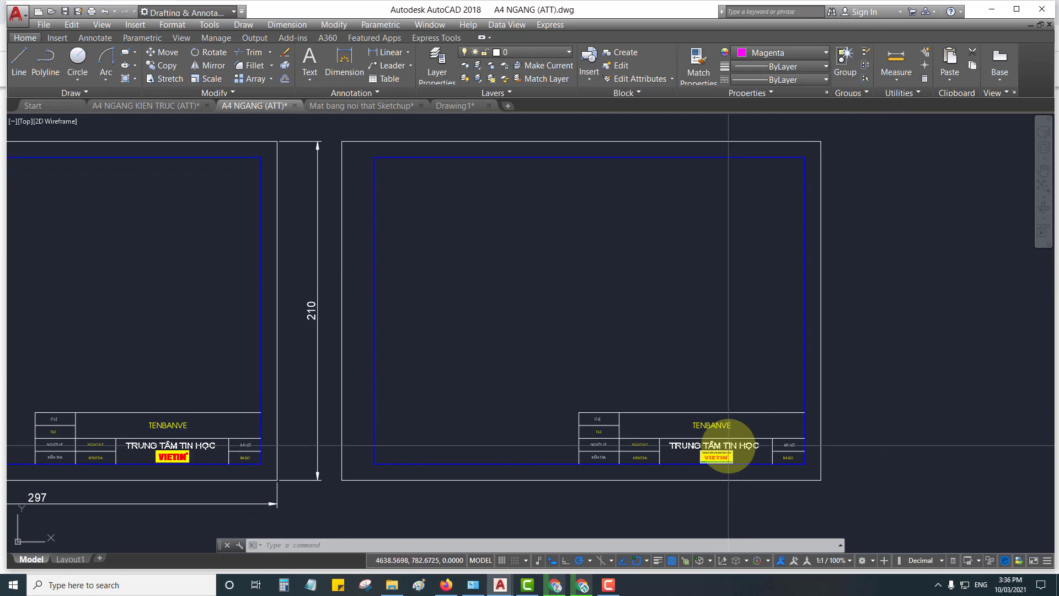
{"action": "left_click", "coordinate": [241, 25]}
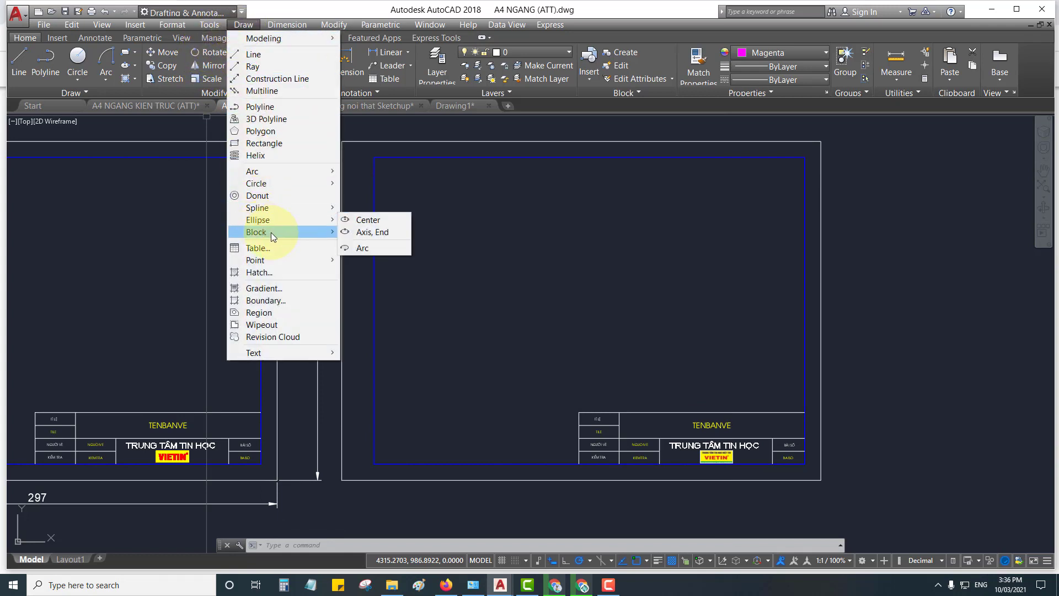
{"action": "mouse_move", "coordinate": [257, 232]}
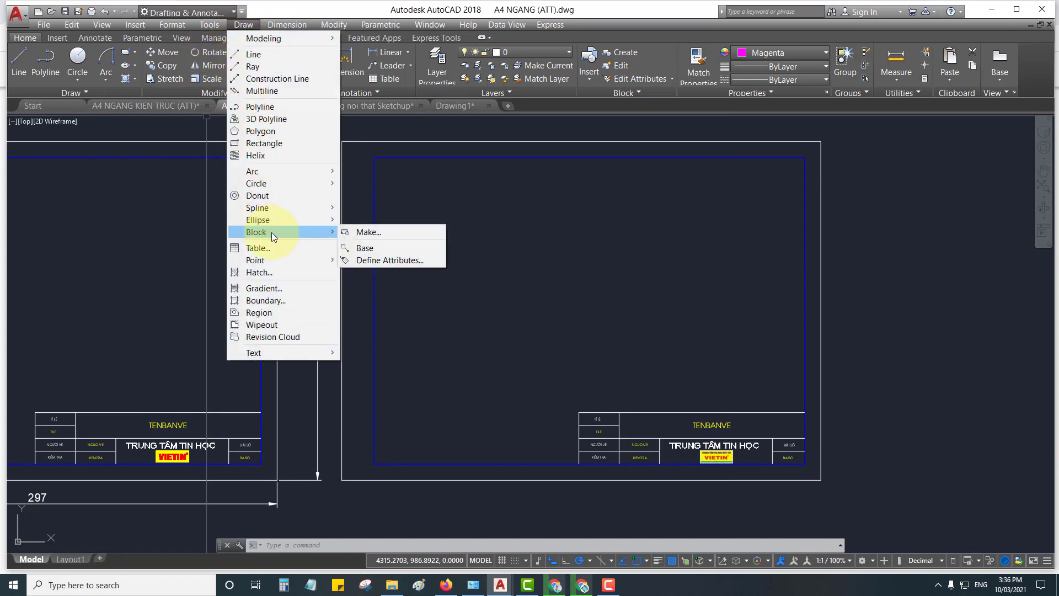
Open the Write Block dialog and close it without exporting
{"action": "left_click", "coordinate": [414, 47]}
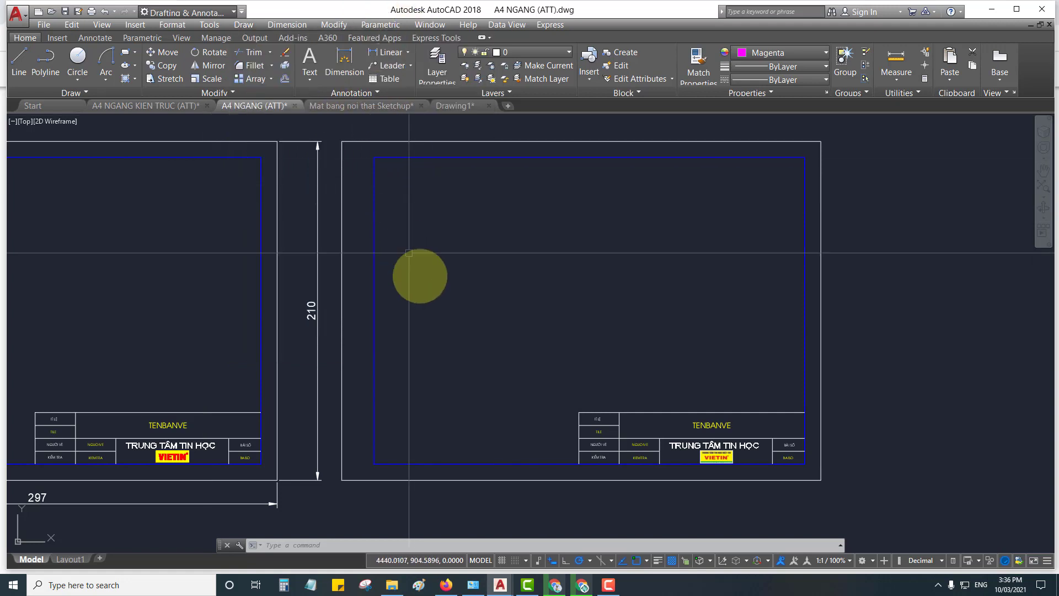
{"action": "type", "text": "U"}
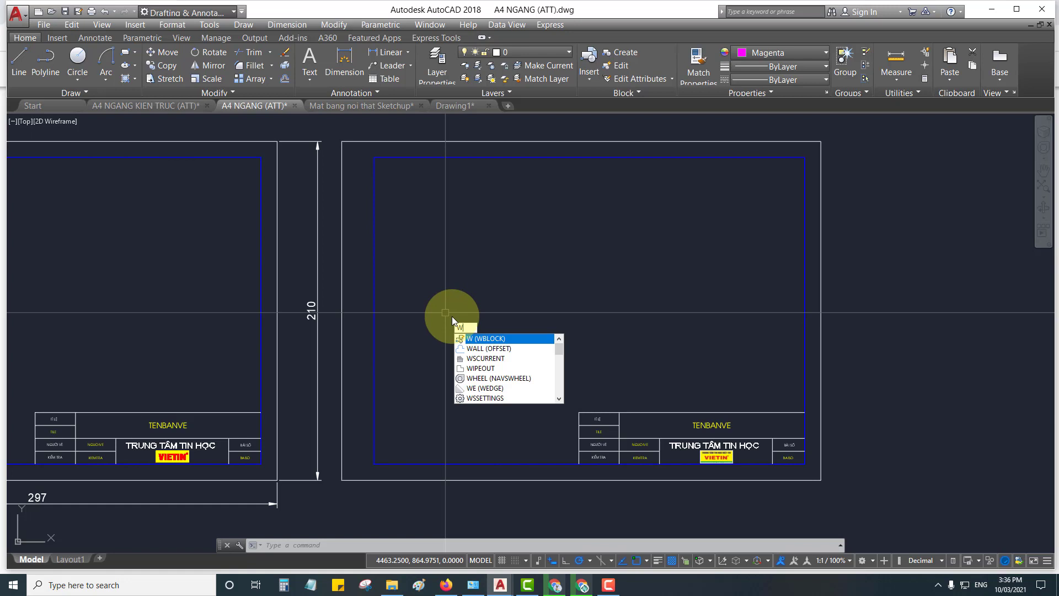
{"action": "key", "text": "Return"}
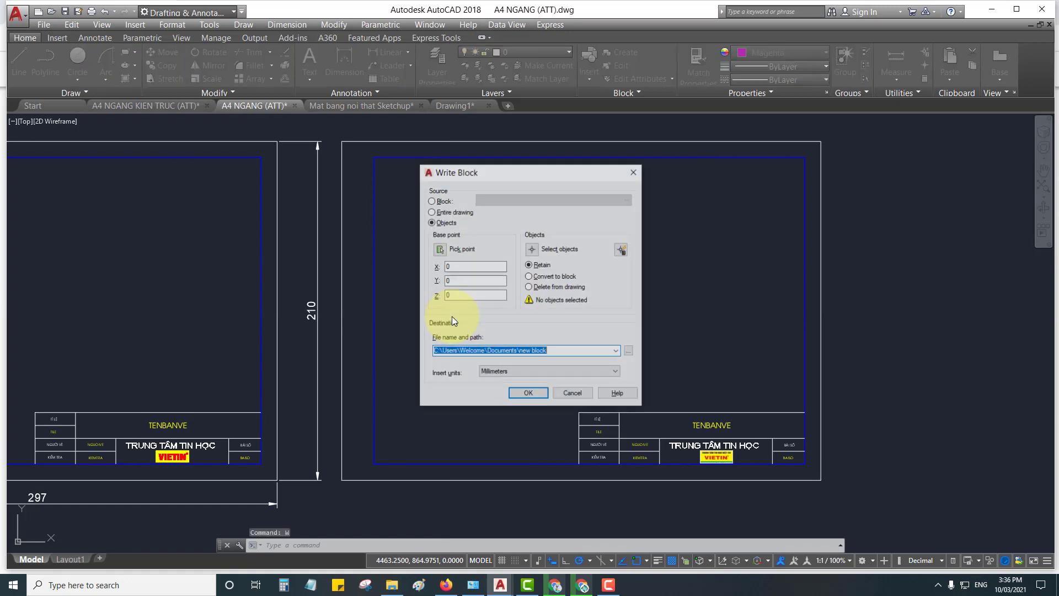
{"action": "left_click_drag", "start_coordinate": [481, 172], "coordinate": [501, 173]}
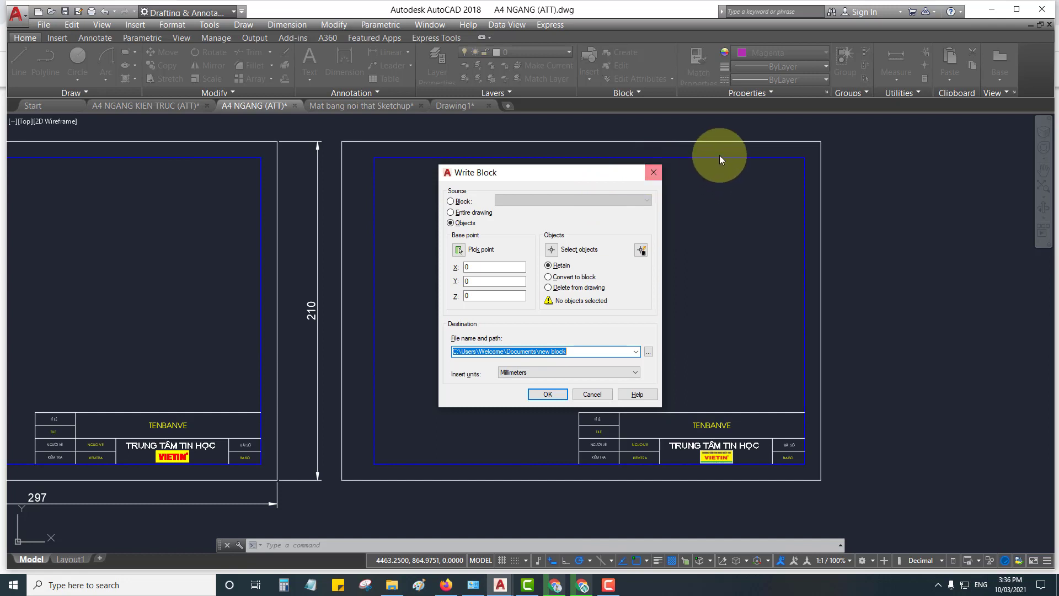
{"action": "left_click", "coordinate": [653, 173]}
Open Block Definition with B and cancel it unsaved
{"action": "type", "text": "b"}
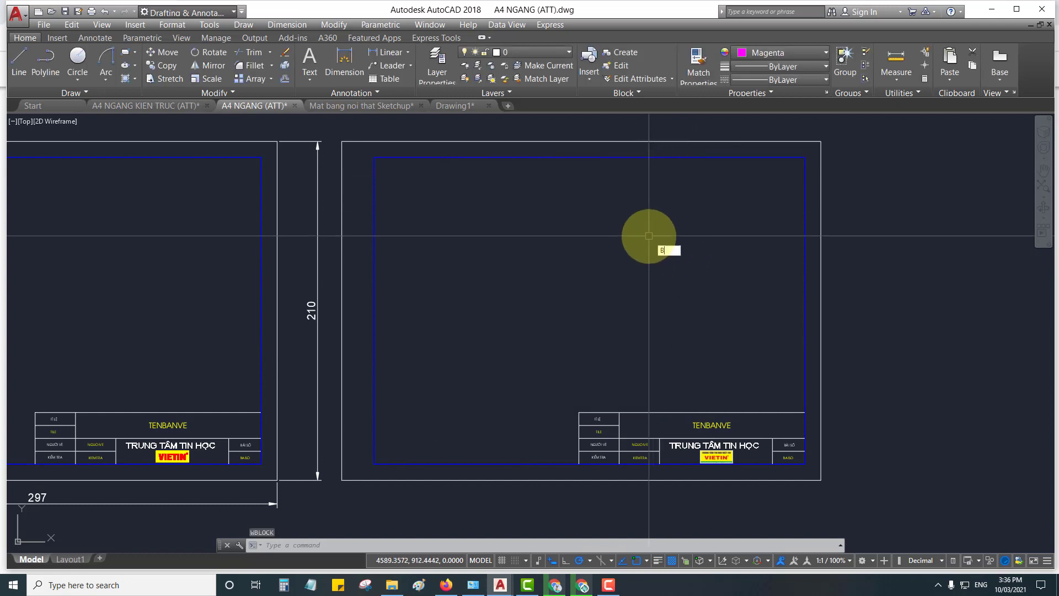
{"action": "key", "text": "Return"}
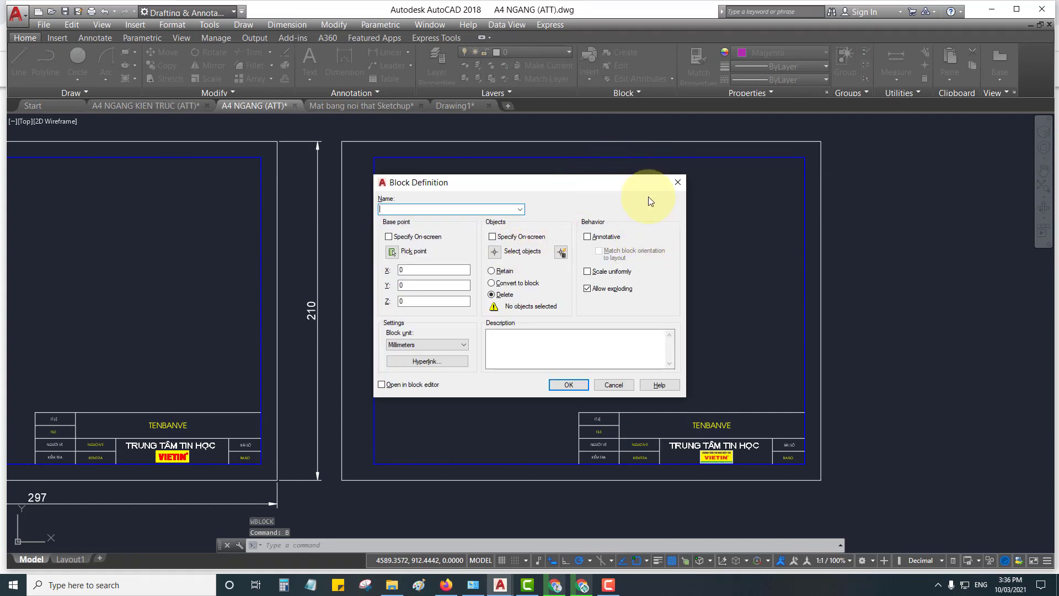
{"action": "left_click", "coordinate": [678, 184]}
{"action": "type", "text": "W"}
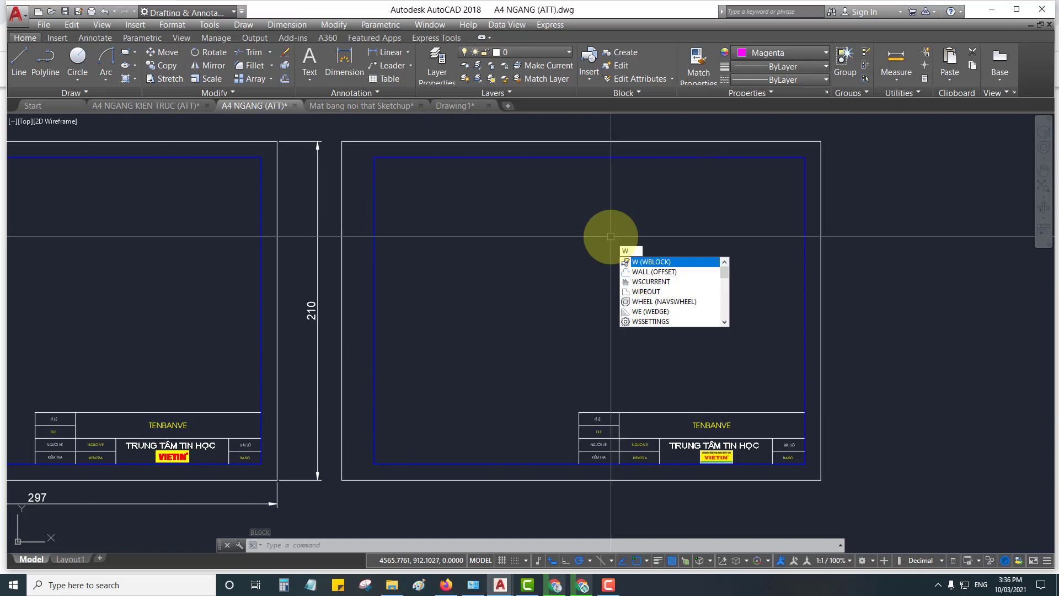
Pick the TENBANVE, TILE, NGUOIVE, KIEMTRA and BAISO attribute definitions in the right title block
{"action": "key", "text": "Escape"}
{"action": "scroll", "coordinate": [682, 364], "scroll_direction": "up", "scroll_amount": 2}
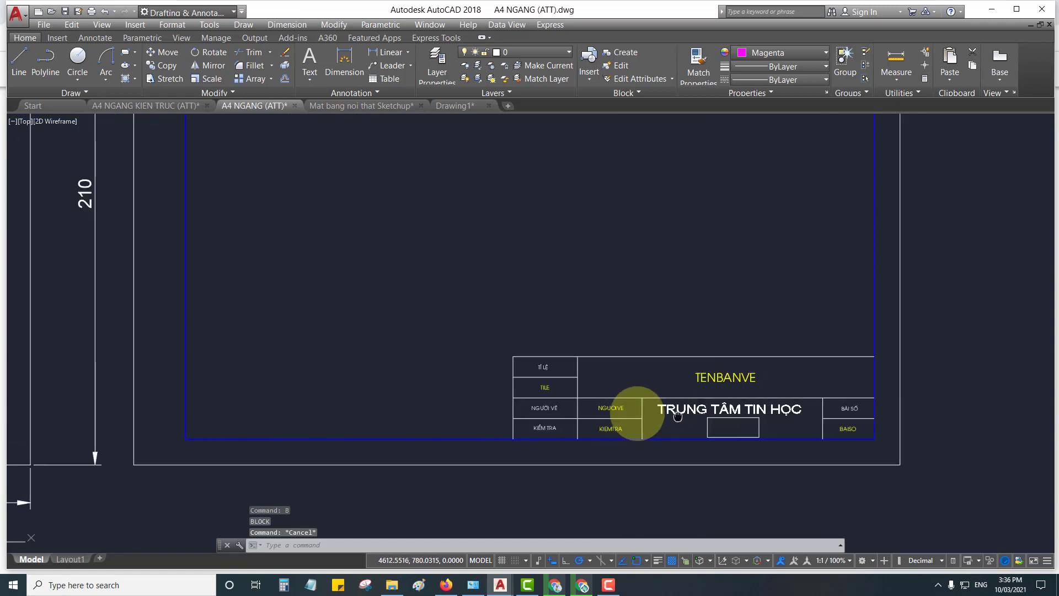
{"action": "scroll", "coordinate": [677, 416], "scroll_direction": "up", "scroll_amount": 2}
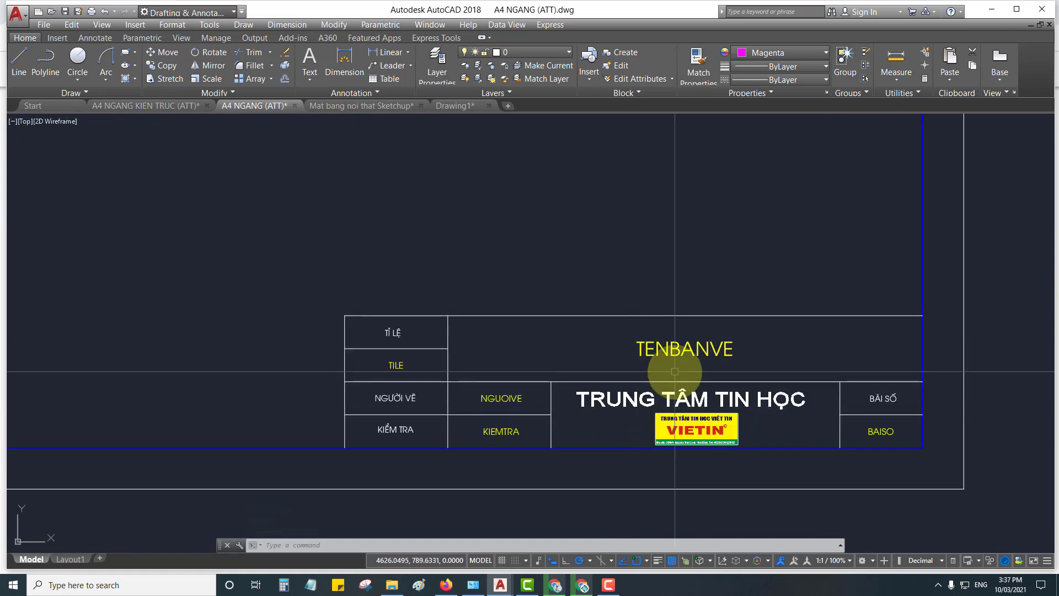
{"action": "left_click", "coordinate": [670, 349]}
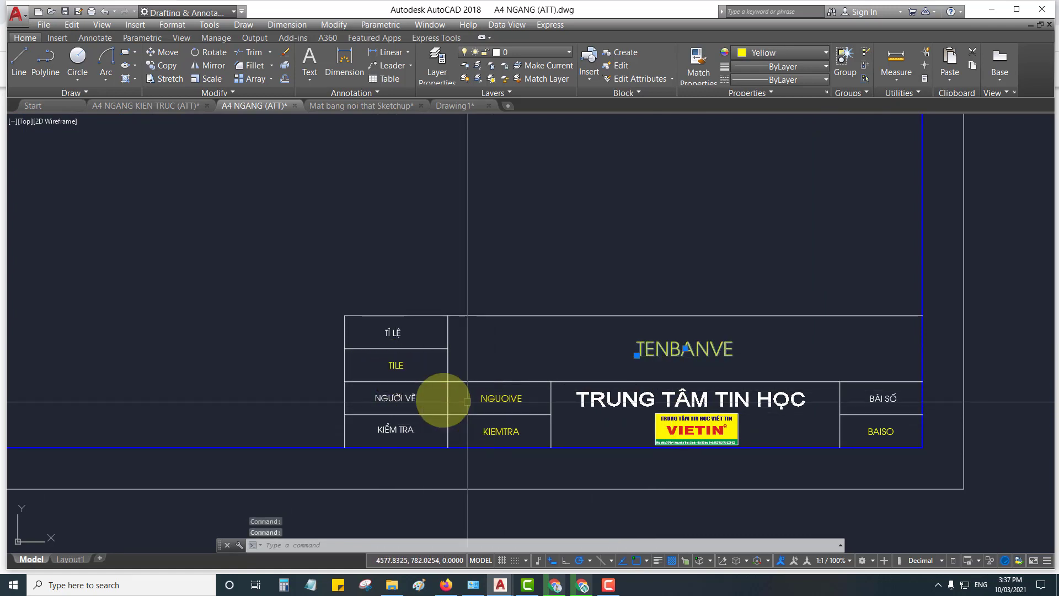
{"action": "left_click", "coordinate": [395, 366]}
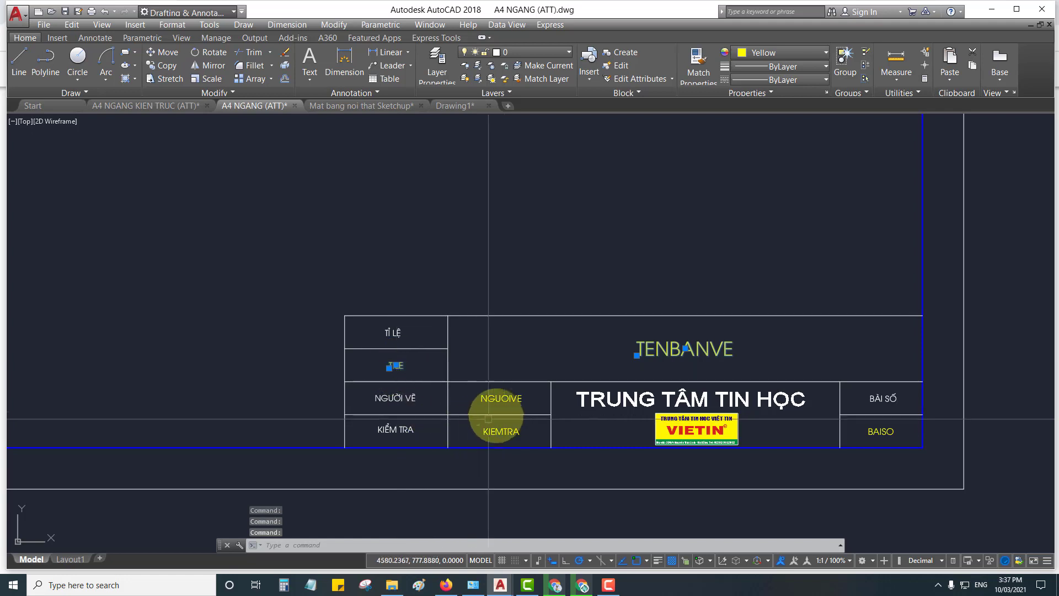
{"action": "left_click", "coordinate": [514, 398]}
{"action": "left_click", "coordinate": [502, 430]}
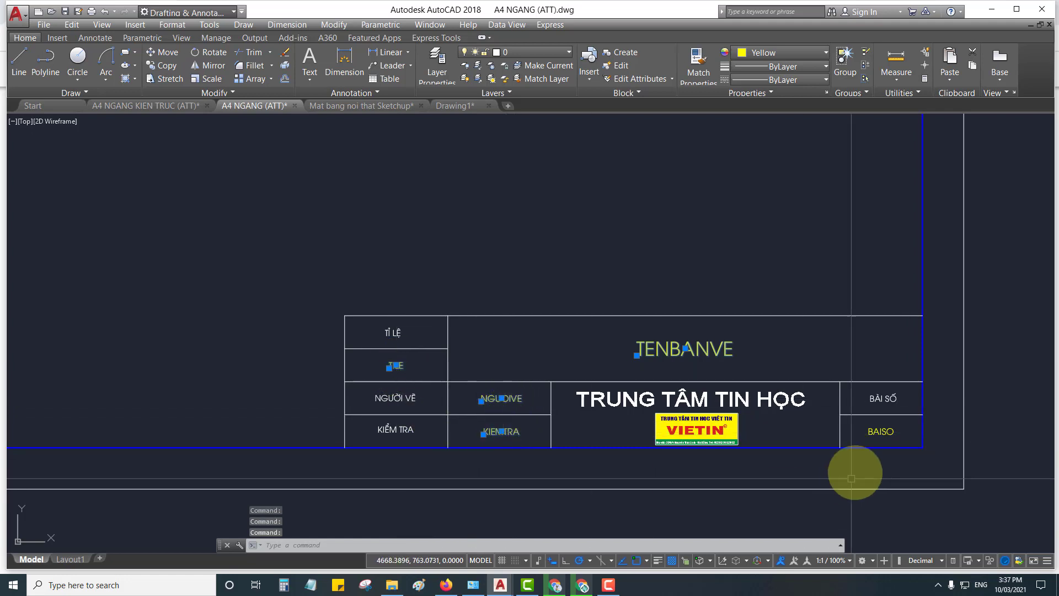
{"action": "left_click", "coordinate": [880, 431]}
{"action": "scroll", "coordinate": [708, 411], "scroll_direction": "down", "scroll_amount": 4}
{"action": "scroll", "coordinate": [711, 409], "scroll_direction": "down", "scroll_amount": 2}
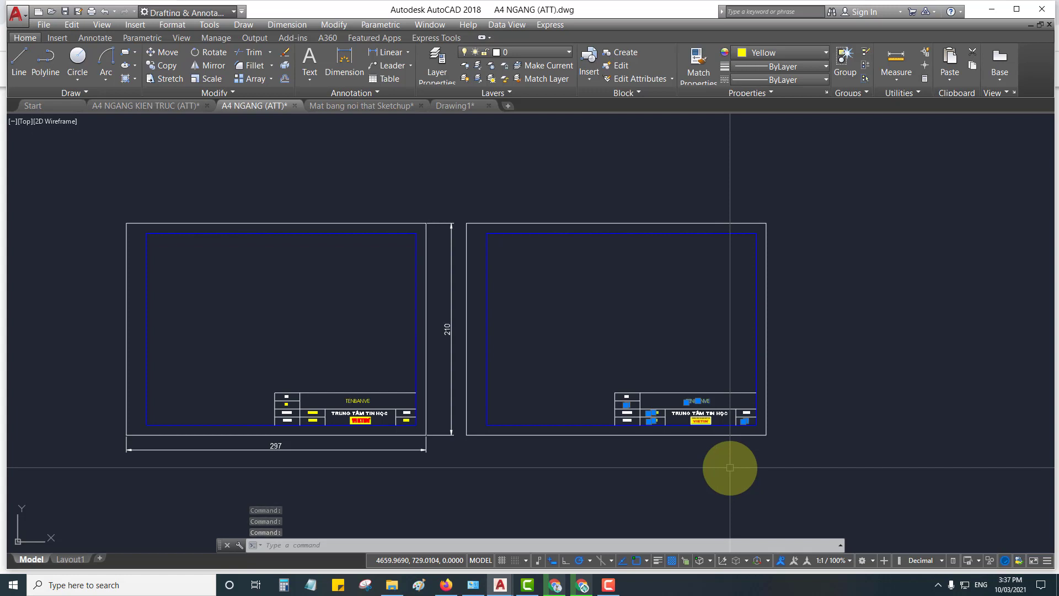
{"action": "type", "text": "u"}
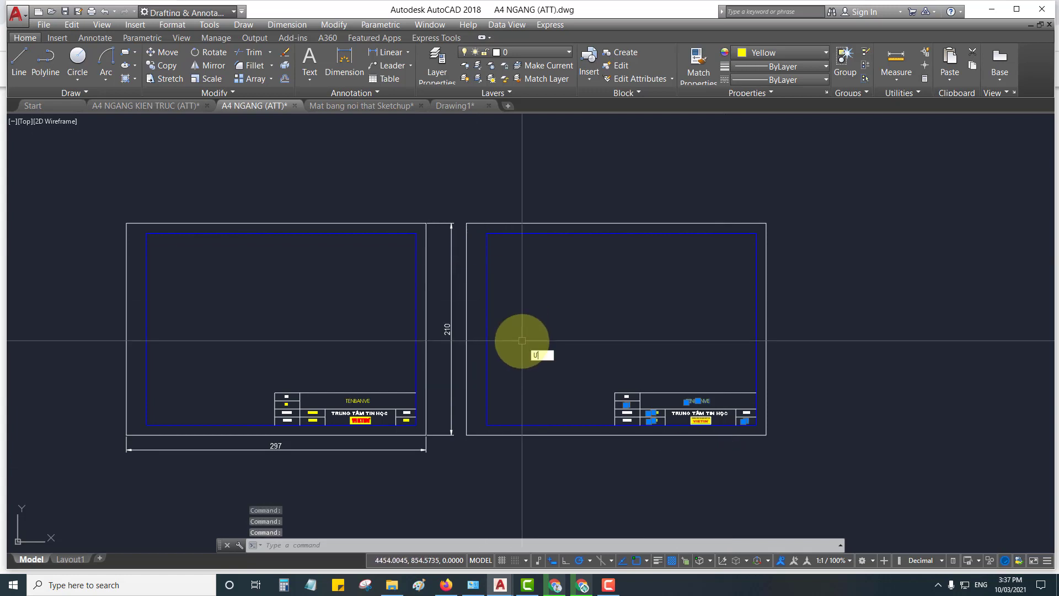
{"action": "key", "text": "Return"}
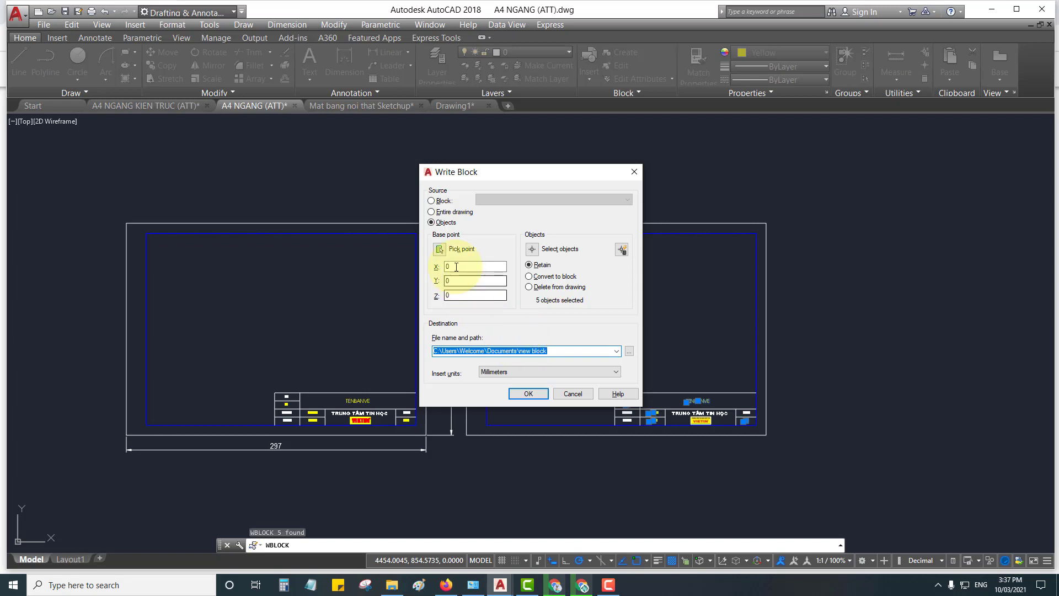
{"action": "left_click", "coordinate": [439, 249]}
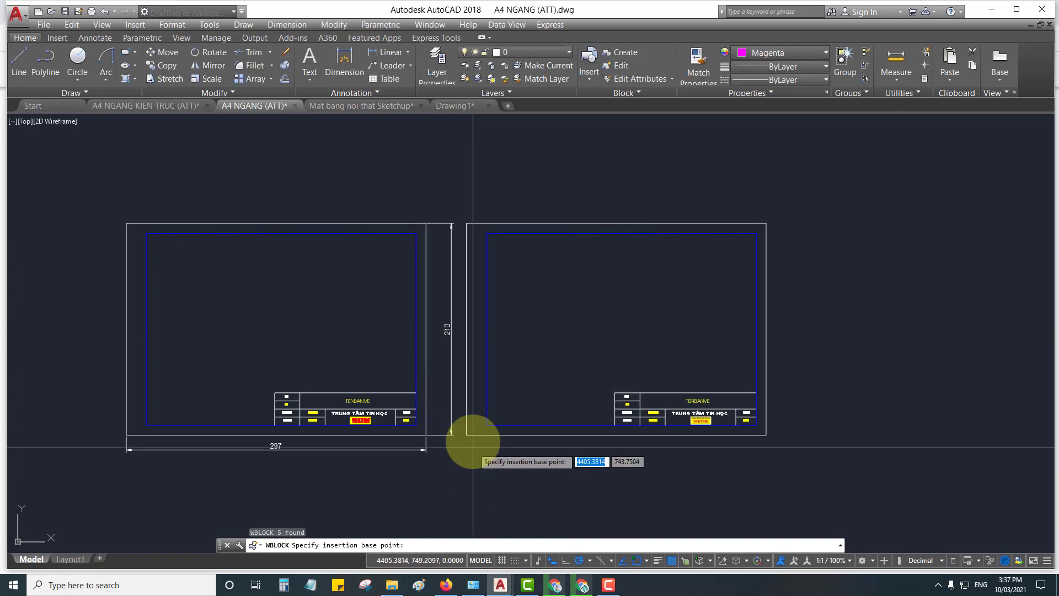
{"action": "left_click", "coordinate": [467, 434]}
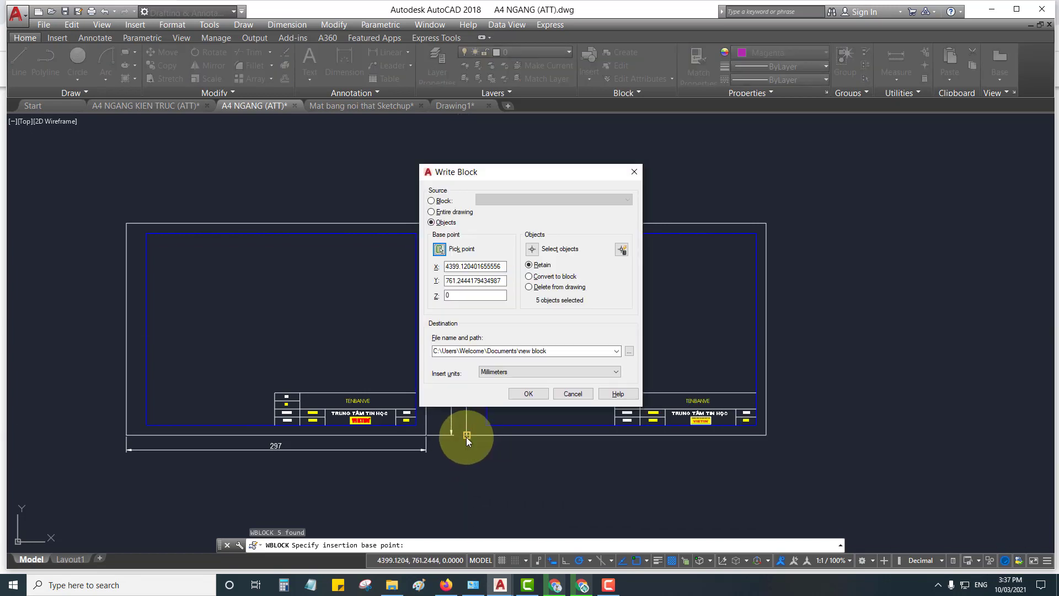
{"action": "left_click", "coordinate": [532, 250]}
{"action": "left_click", "coordinate": [459, 211]}
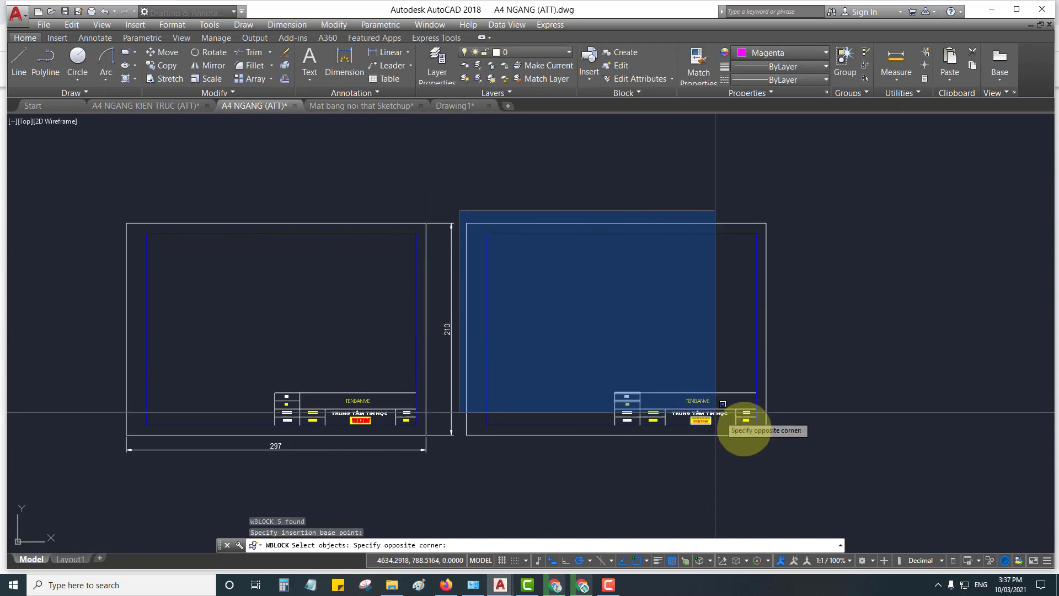
{"action": "left_click", "coordinate": [543, 357]}
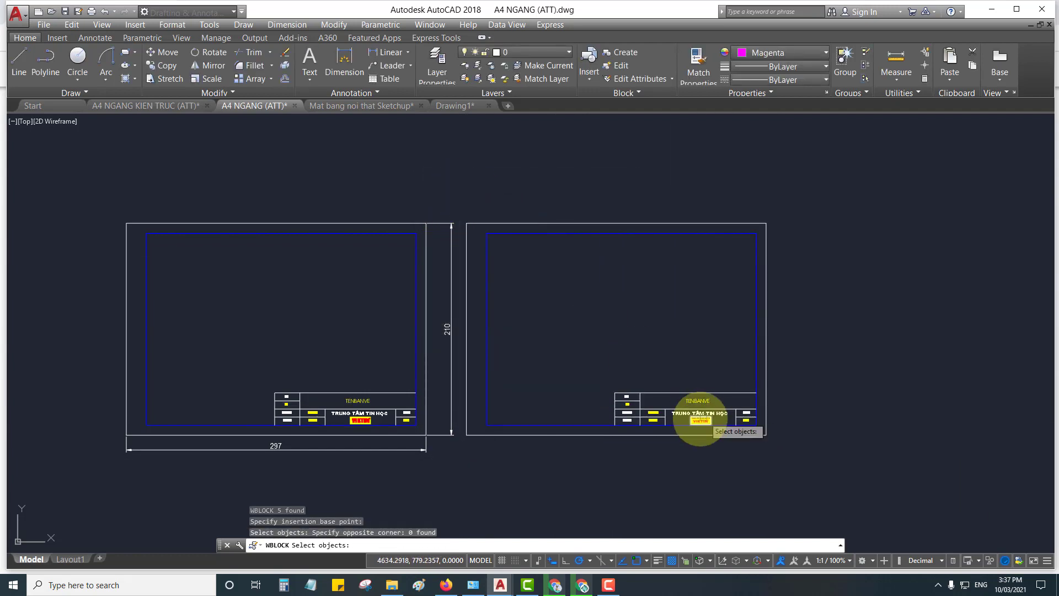
{"action": "scroll", "coordinate": [700, 418], "scroll_direction": "up", "scroll_amount": 3}
{"action": "scroll", "coordinate": [685, 421], "scroll_direction": "up", "scroll_amount": 1}
{"action": "left_click", "coordinate": [686, 367]}
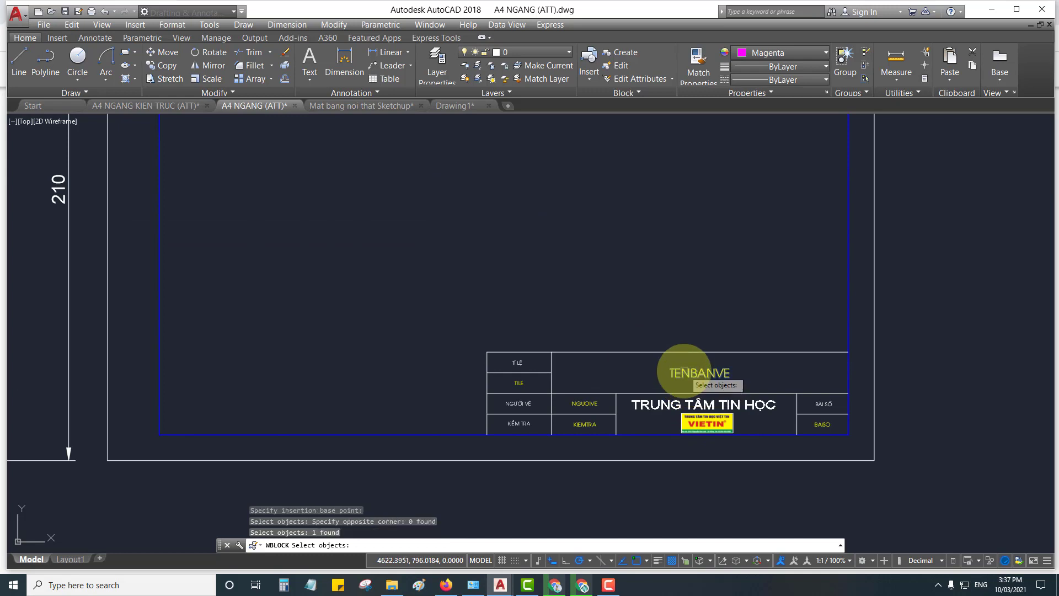
{"action": "left_click", "coordinate": [504, 384]}
{"action": "left_click", "coordinate": [583, 405]}
{"action": "left_click", "coordinate": [585, 426]}
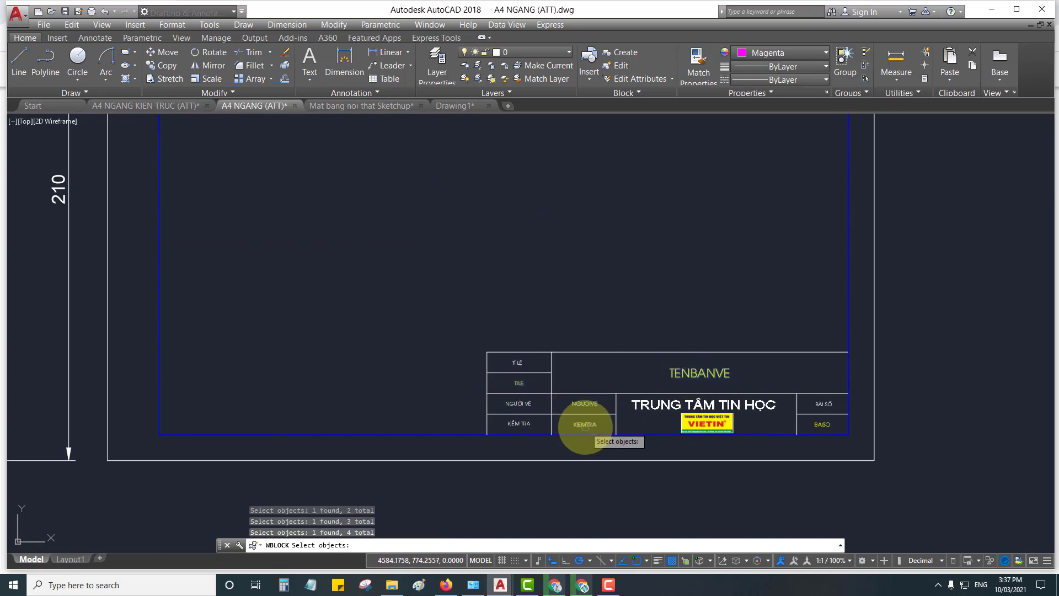
{"action": "left_click", "coordinate": [820, 424]}
{"action": "scroll", "coordinate": [811, 439], "scroll_direction": "down", "scroll_amount": 4}
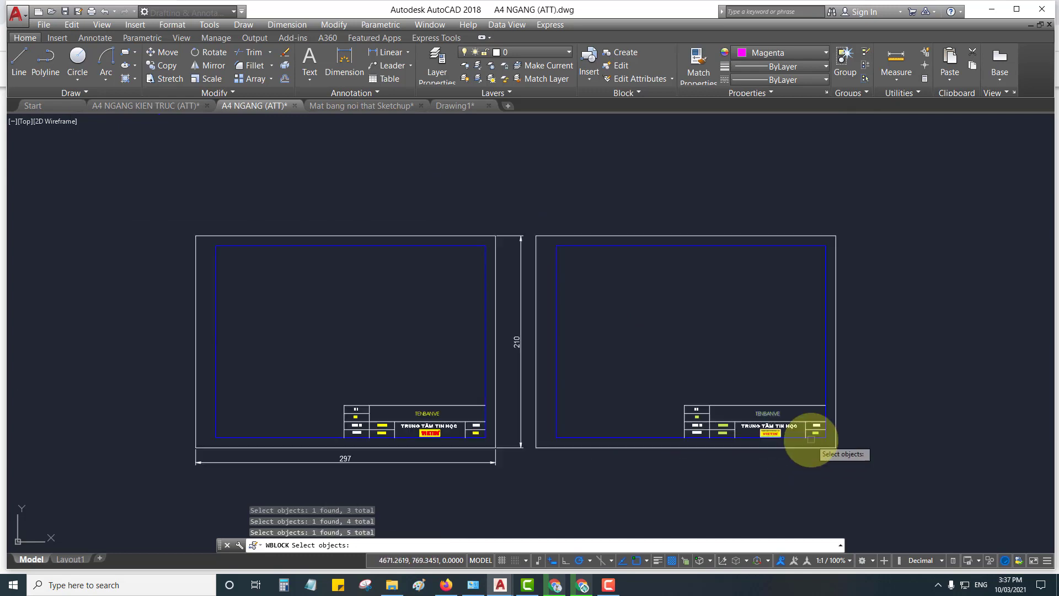
{"action": "left_click", "coordinate": [529, 217]}
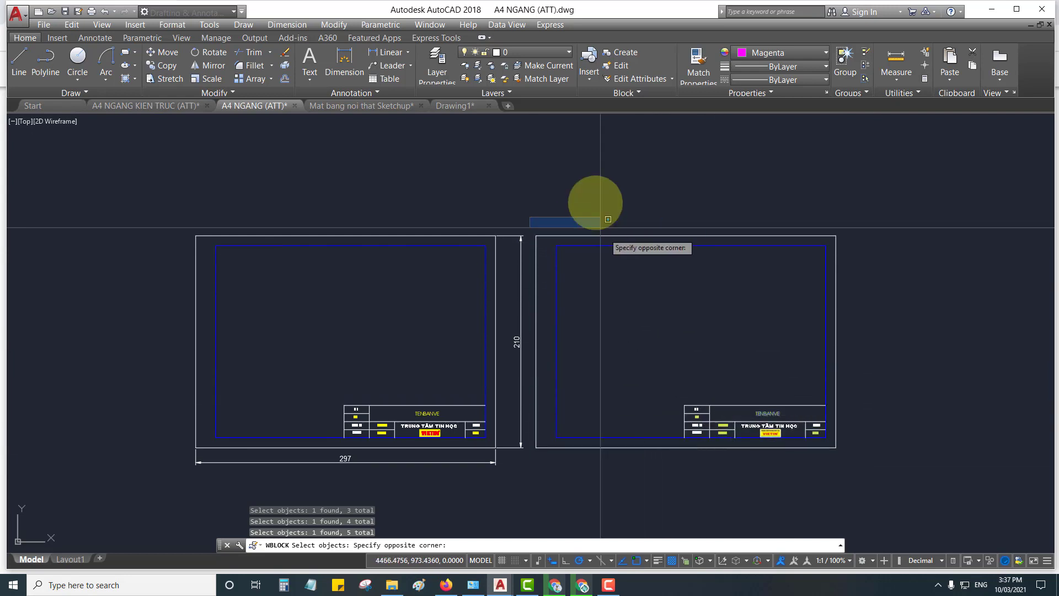
{"action": "key", "text": "Escape"}
{"action": "middle_click_drag", "start_coordinate": [734, 342], "coordinate": [664, 280]}
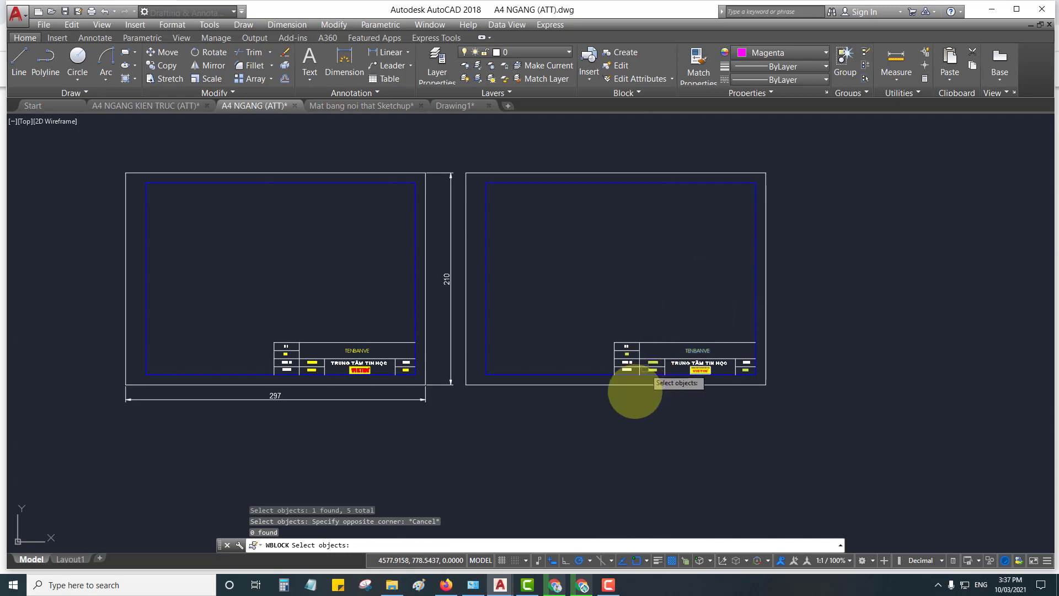
{"action": "scroll", "coordinate": [663, 366], "scroll_direction": "up", "scroll_amount": 2}
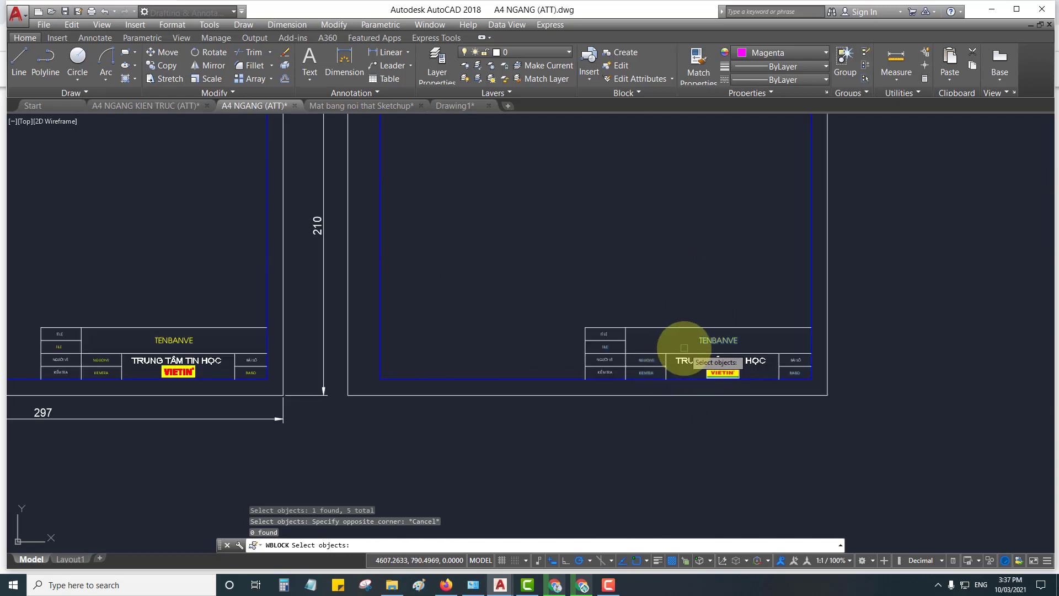
{"action": "key", "text": "Escape"}
{"action": "left_click", "coordinate": [572, 393]}
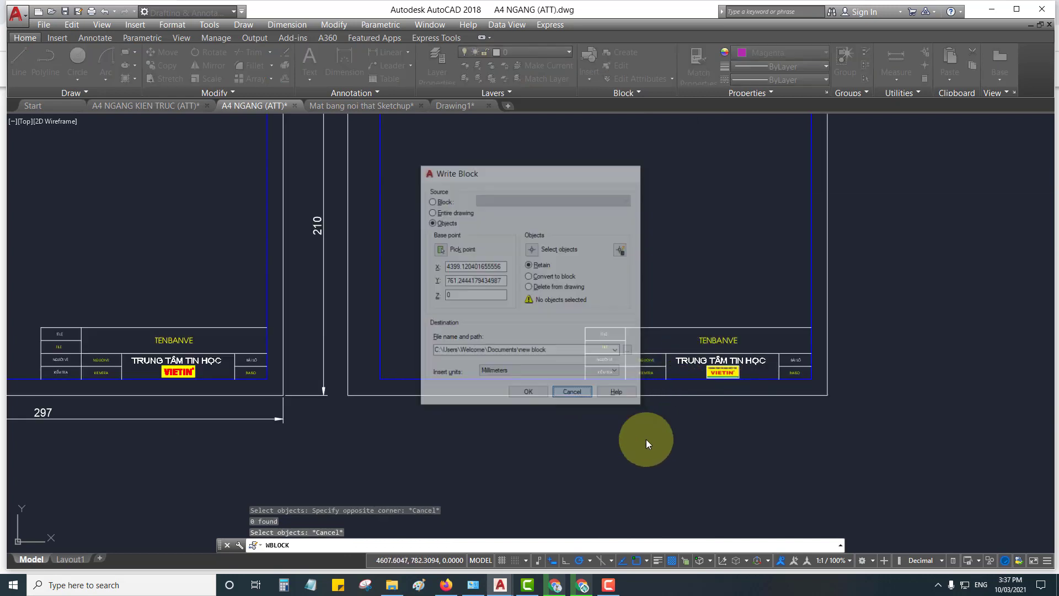
{"action": "scroll", "coordinate": [656, 427], "scroll_direction": "down", "scroll_amount": 5}
{"action": "scroll", "coordinate": [656, 403], "scroll_direction": "up", "scroll_amount": 3}
{"action": "scroll", "coordinate": [646, 389], "scroll_direction": "up", "scroll_amount": 2}
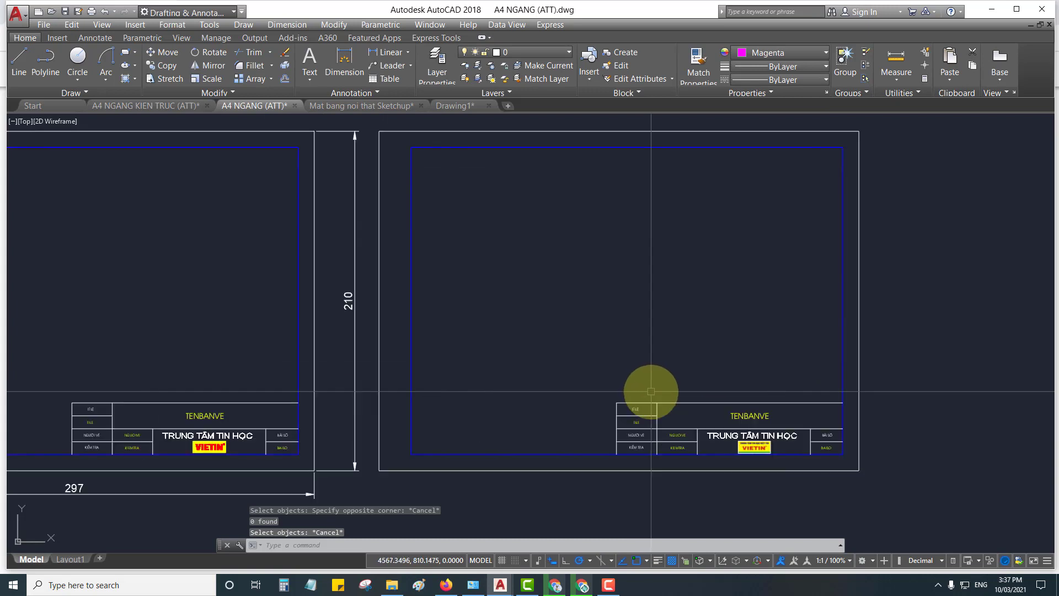
{"action": "type", "text": "W"}
Start Write Block for selected objects with the base point at the right frame's lower-left corner
{"action": "key", "text": "Return"}
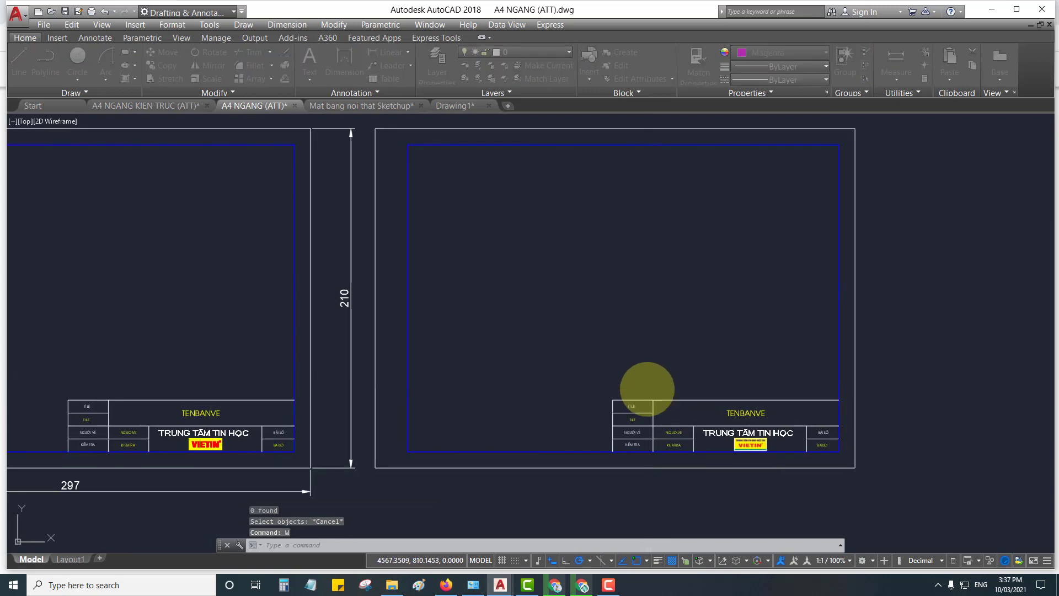
{"action": "left_click", "coordinate": [431, 223]}
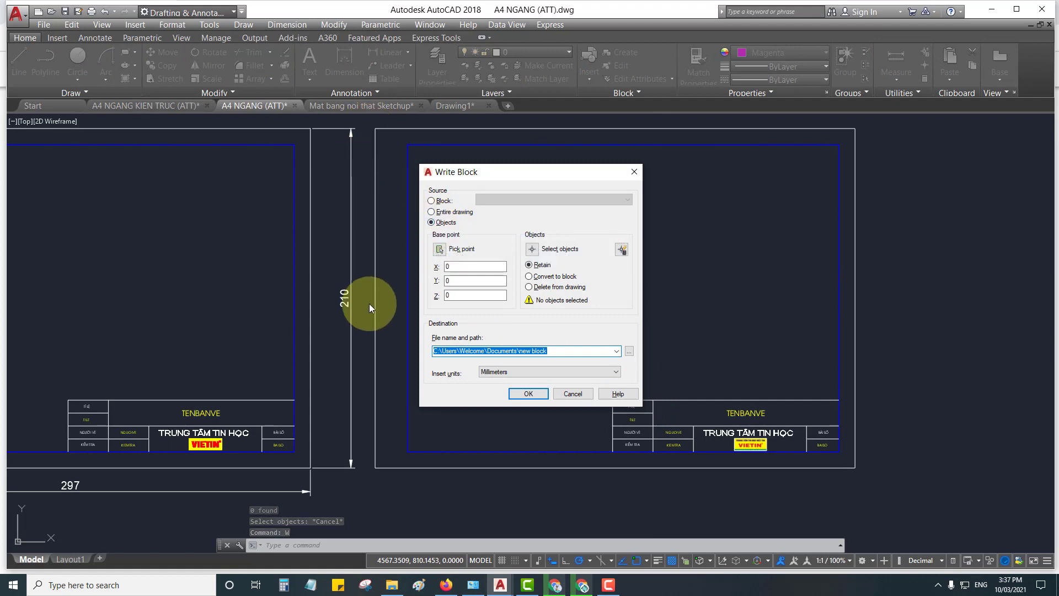
{"action": "left_click", "coordinate": [440, 249]}
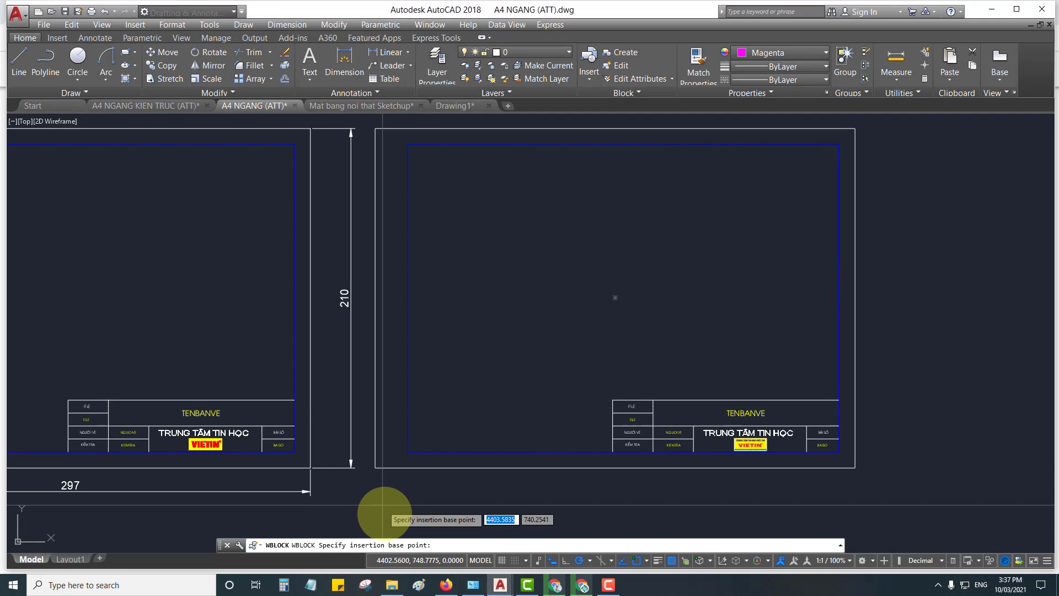
{"action": "left_click", "coordinate": [375, 467]}
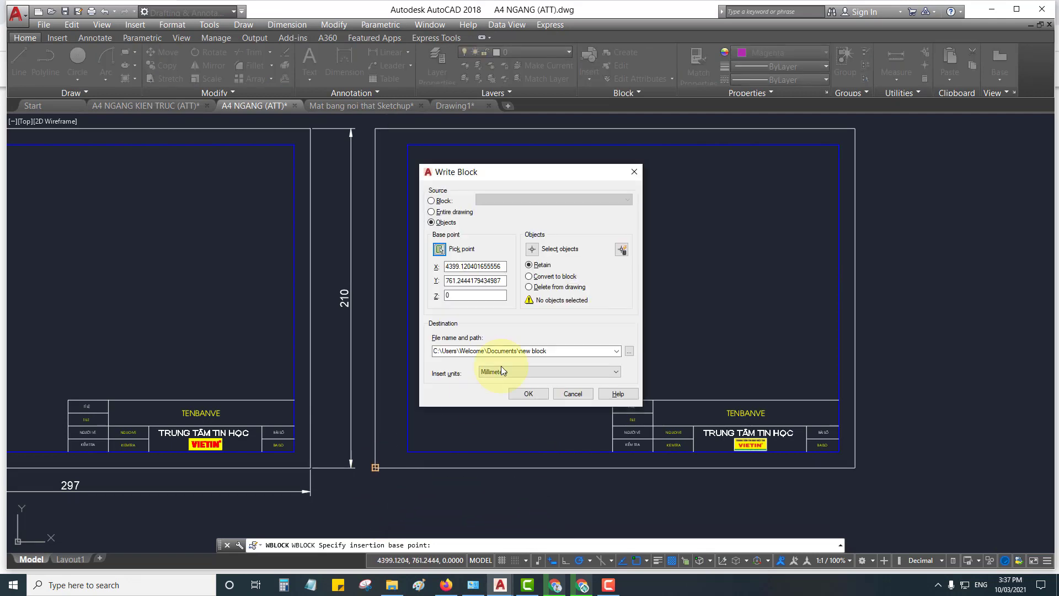
Select the five title-block attributes plus a window around the right frame, 25 objects total
{"action": "left_click", "coordinate": [533, 249]}
{"action": "scroll", "coordinate": [711, 458], "scroll_direction": "up", "scroll_amount": 2}
{"action": "middle_click_drag", "start_coordinate": [724, 445], "coordinate": [767, 430]}
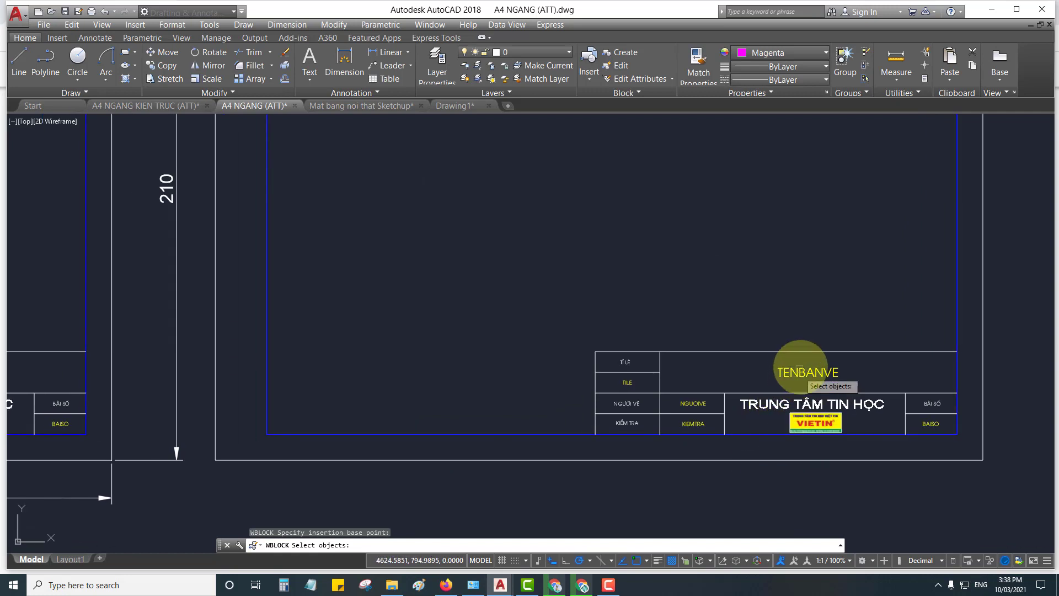
{"action": "left_click", "coordinate": [807, 372]}
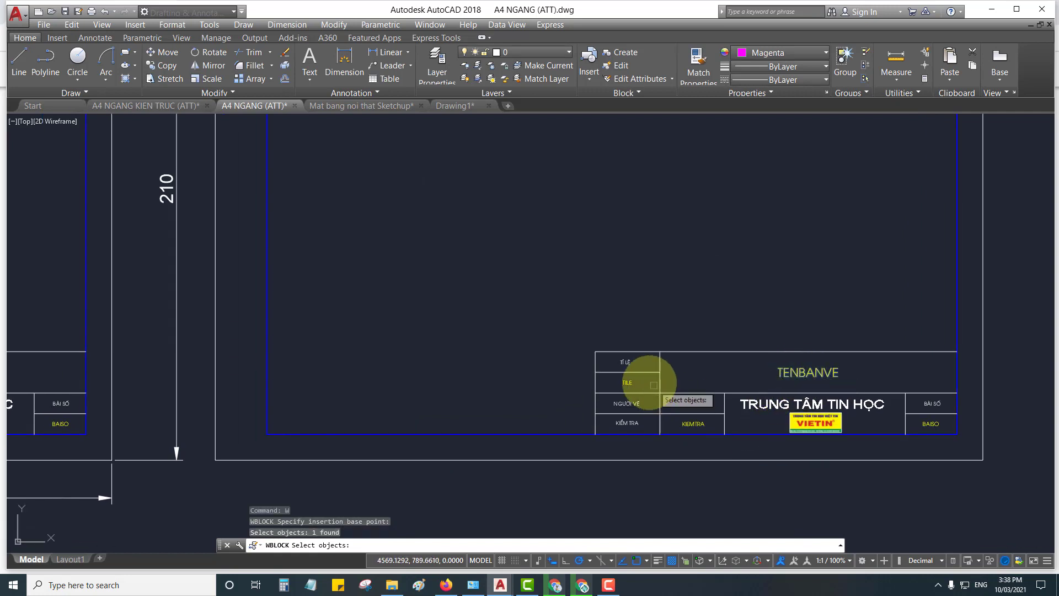
{"action": "left_click", "coordinate": [628, 386]}
{"action": "left_click", "coordinate": [689, 405]}
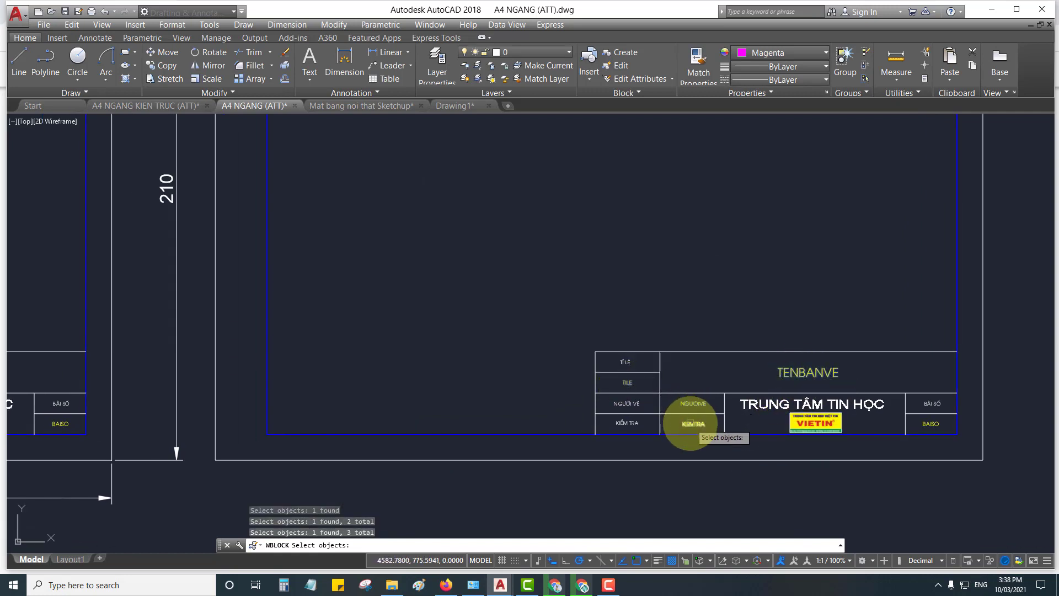
{"action": "left_click", "coordinate": [925, 421]}
{"action": "left_click", "coordinate": [812, 429]}
{"action": "scroll", "coordinate": [772, 435], "scroll_direction": "down", "scroll_amount": 5}
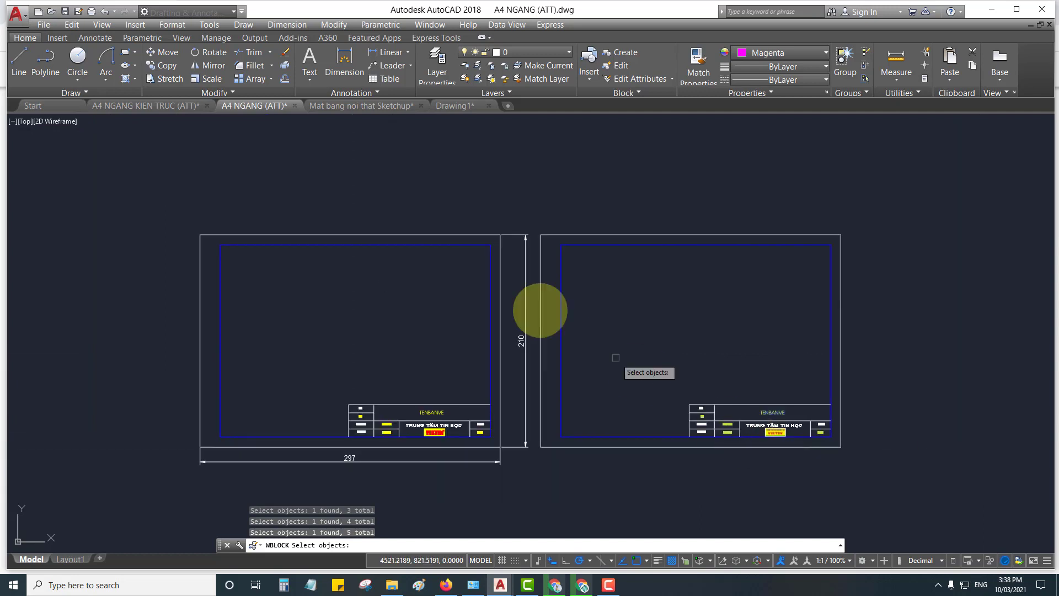
{"action": "left_click", "coordinate": [535, 222]}
{"action": "left_click", "coordinate": [839, 472]}
{"action": "key", "text": "Return"}
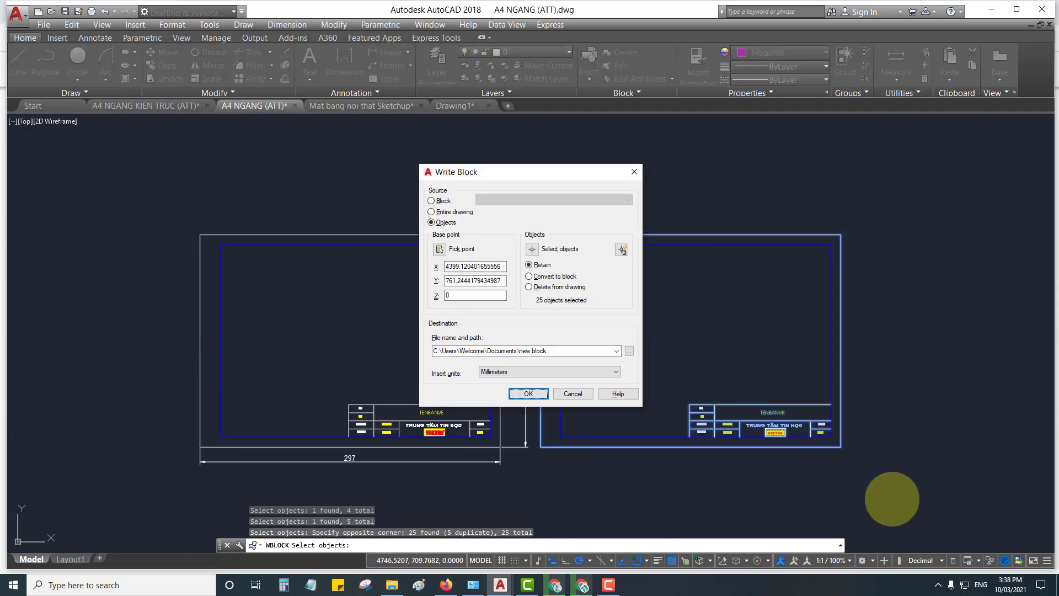
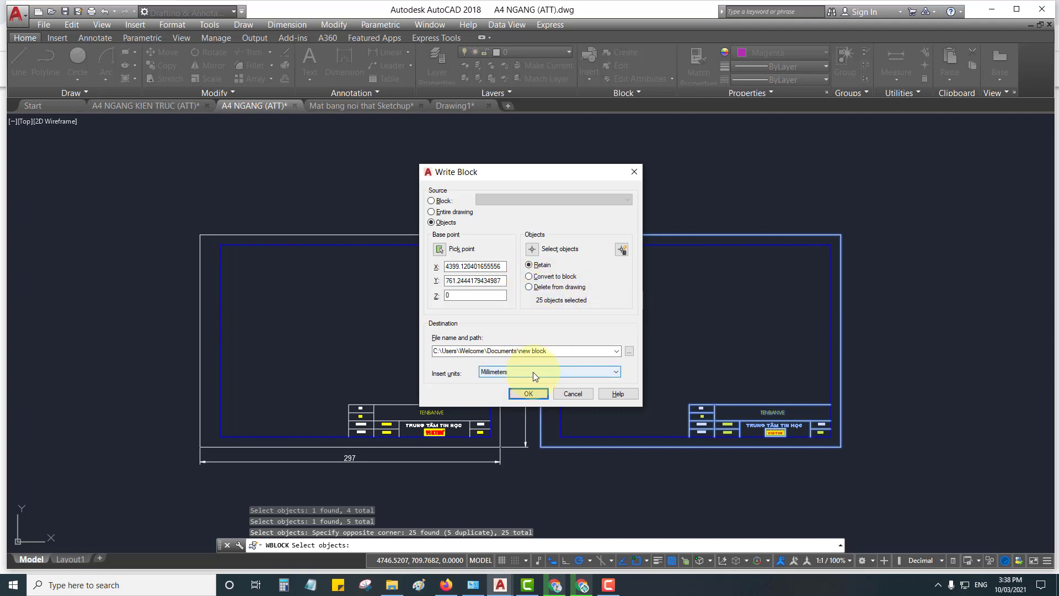
Create a new folder named Thu vien thiet ke on the Desktop in the Write Block browser
{"action": "left_click", "coordinate": [629, 352]}
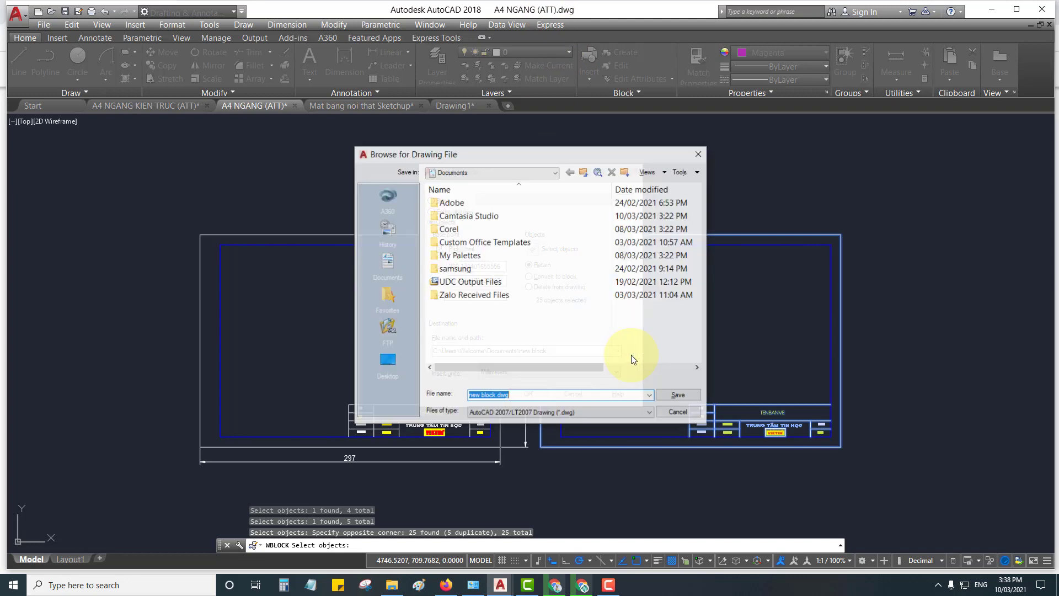
{"action": "left_click", "coordinate": [559, 171]}
{"action": "left_click", "coordinate": [453, 183]}
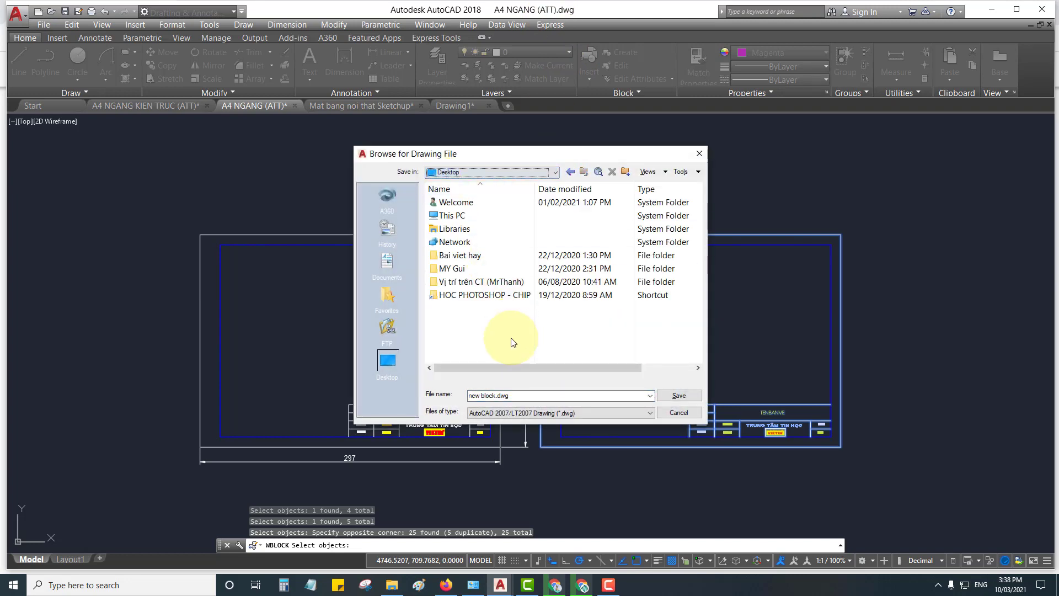
{"action": "right_click", "coordinate": [510, 342]}
{"action": "mouse_move", "coordinate": [546, 448]}
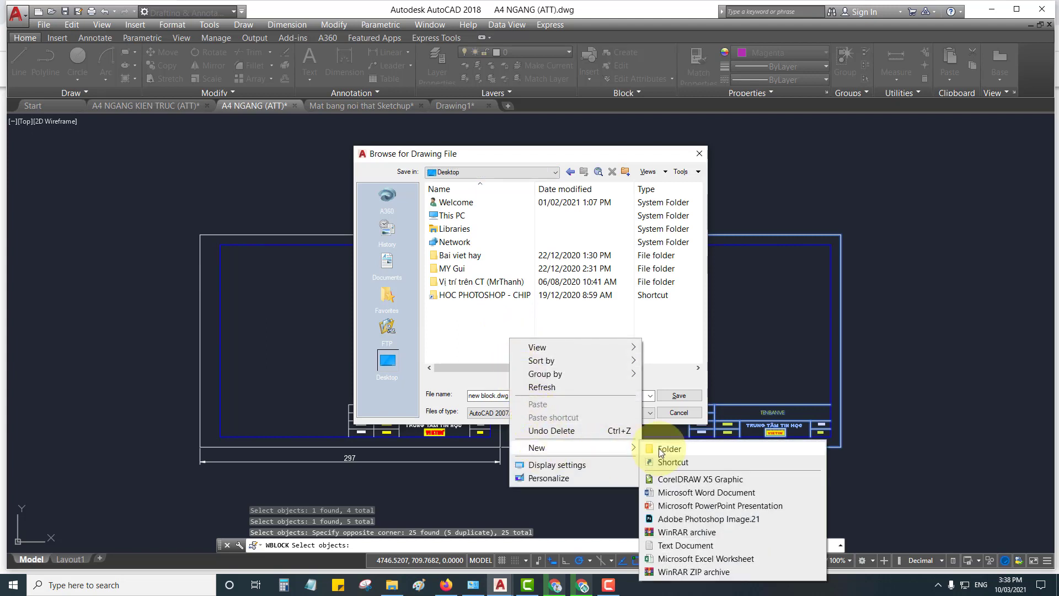
{"action": "left_click", "coordinate": [661, 451]}
{"action": "type", "text": "tH"}
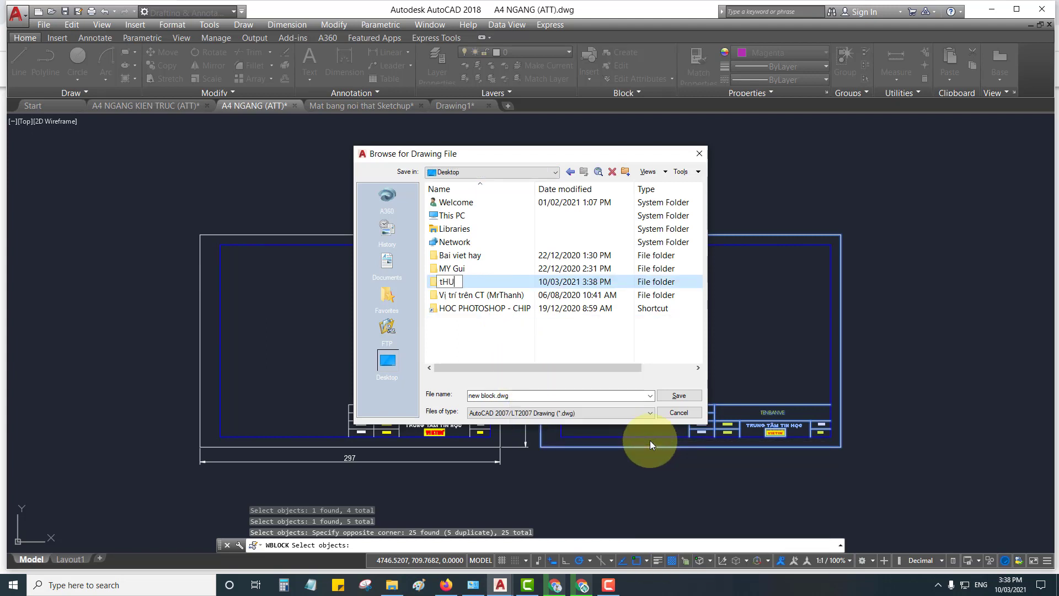
{"action": "type", "text": "U"}
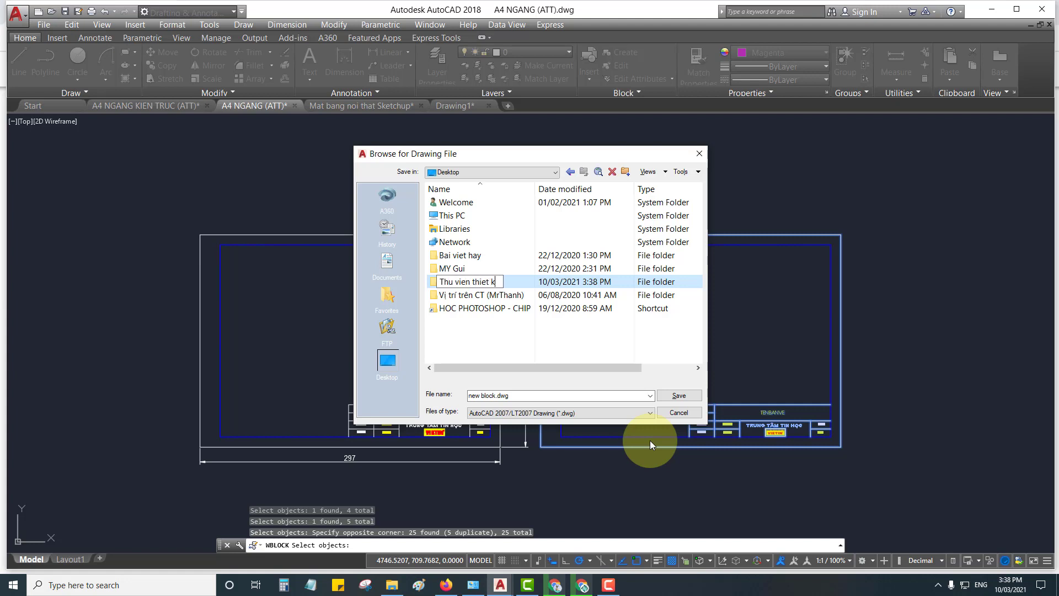
{"action": "type", "text": "e"}
{"action": "key", "text": "Return"}
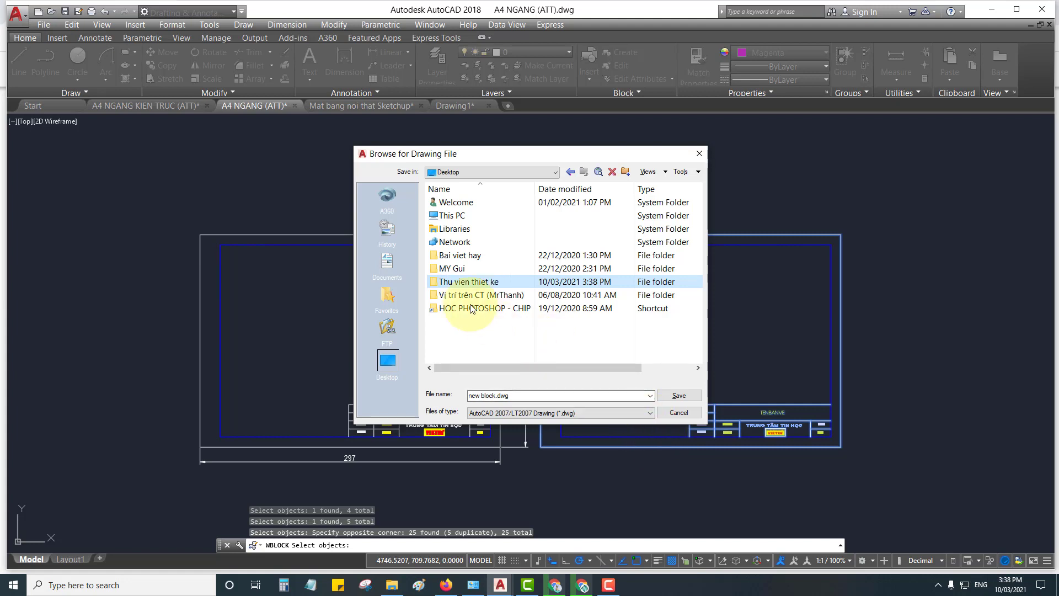
Open the Thu vien thiet ke folder and set the file name to A4 NGANG
{"action": "left_click", "coordinate": [458, 281]}
{"action": "double_click", "coordinate": [480, 281]}
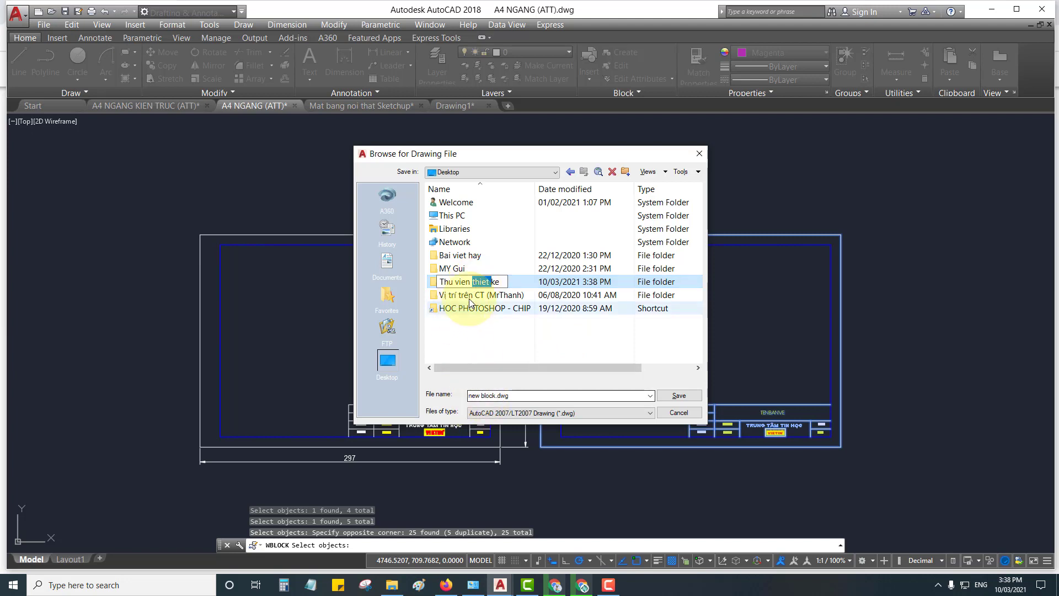
{"action": "double_click", "coordinate": [461, 282]}
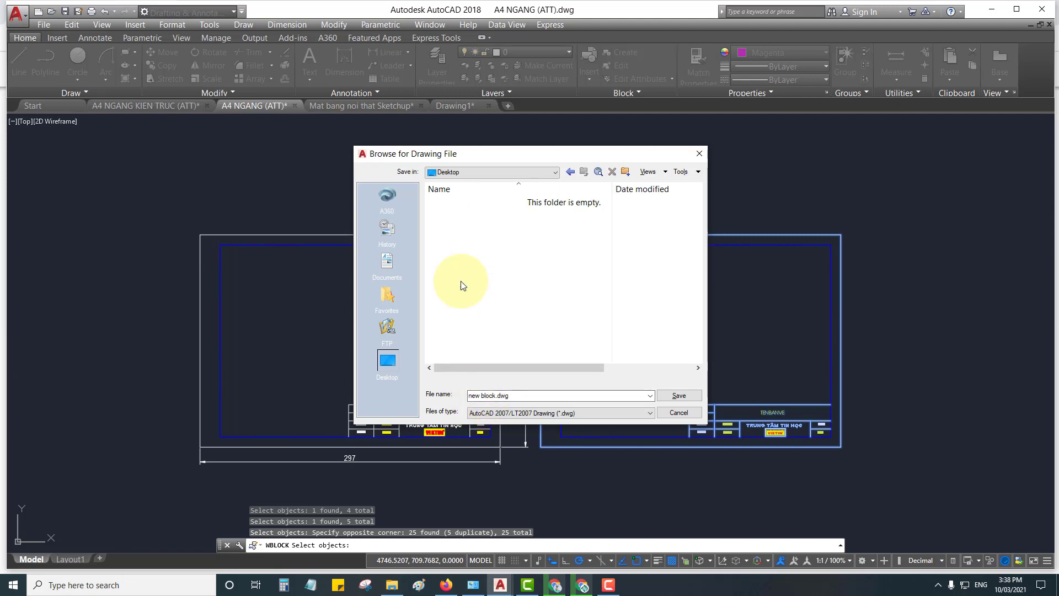
{"action": "left_click", "coordinate": [494, 395]}
{"action": "left_click_drag", "start_coordinate": [495, 395], "coordinate": [467, 397]}
{"action": "type", "text": "A4 NGANG"}
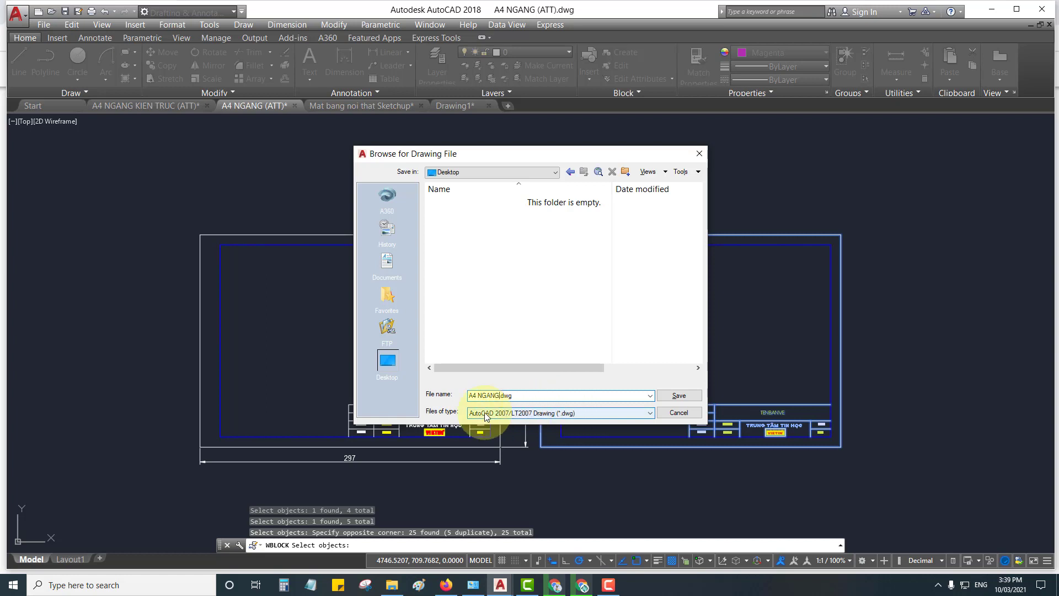
Write the frame out as A4 NGANG.dwg, then erase both title-block frames in Drawing1
{"action": "left_click", "coordinate": [680, 395]}
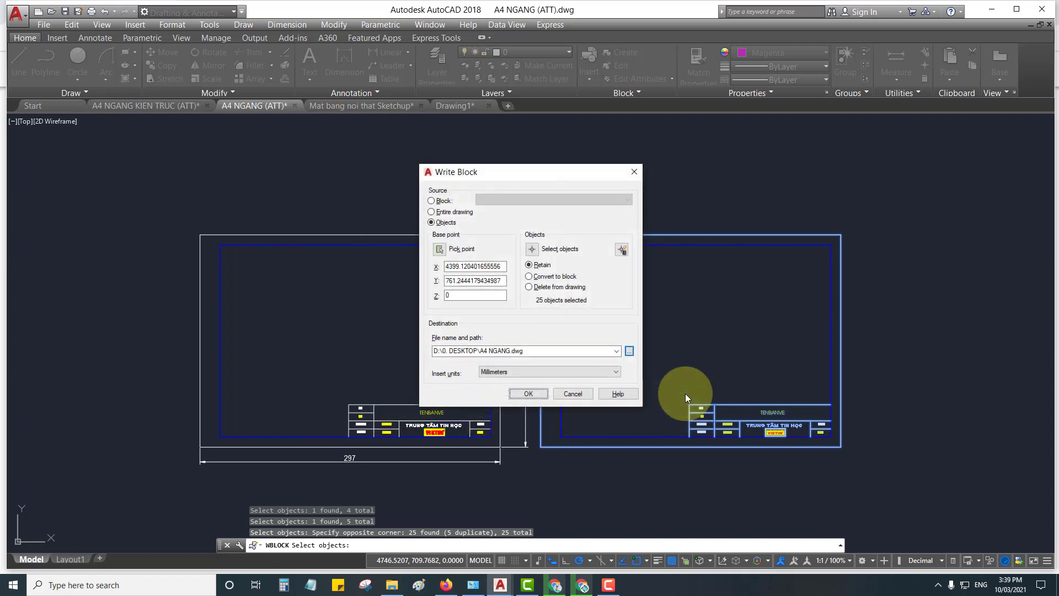
{"action": "left_click", "coordinate": [537, 395]}
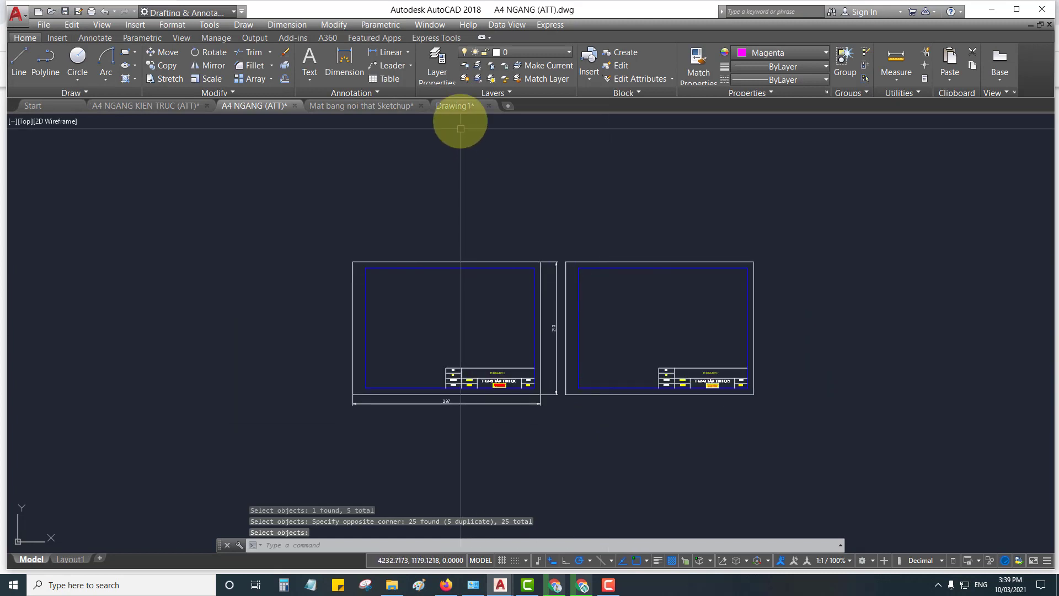
{"action": "left_click", "coordinate": [455, 105]}
{"action": "middle_click_drag", "start_coordinate": [618, 300], "coordinate": [674, 298]}
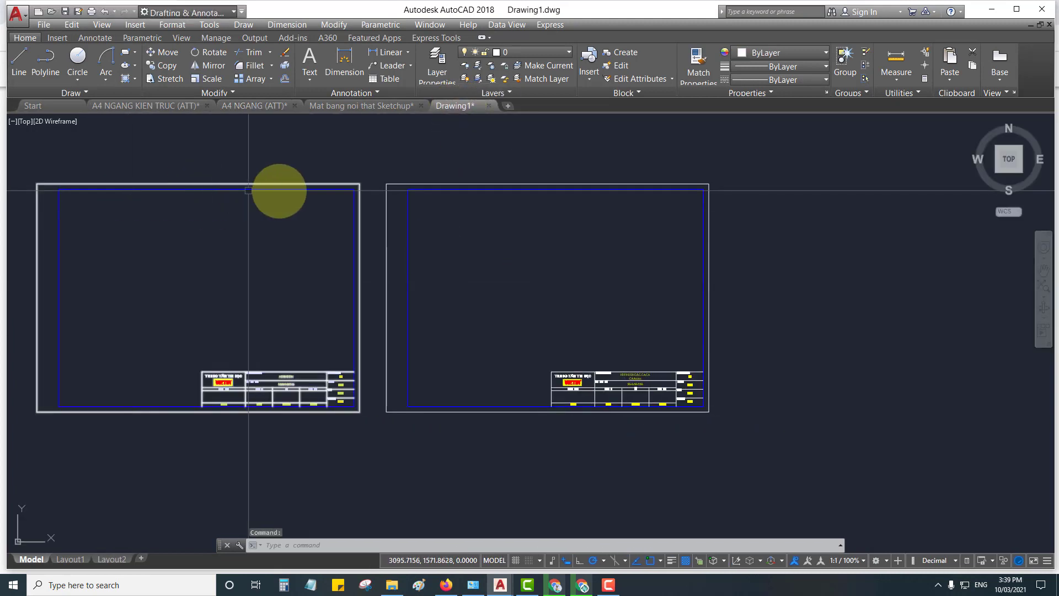
{"action": "left_click", "coordinate": [123, 153]}
{"action": "left_click", "coordinate": [930, 472]}
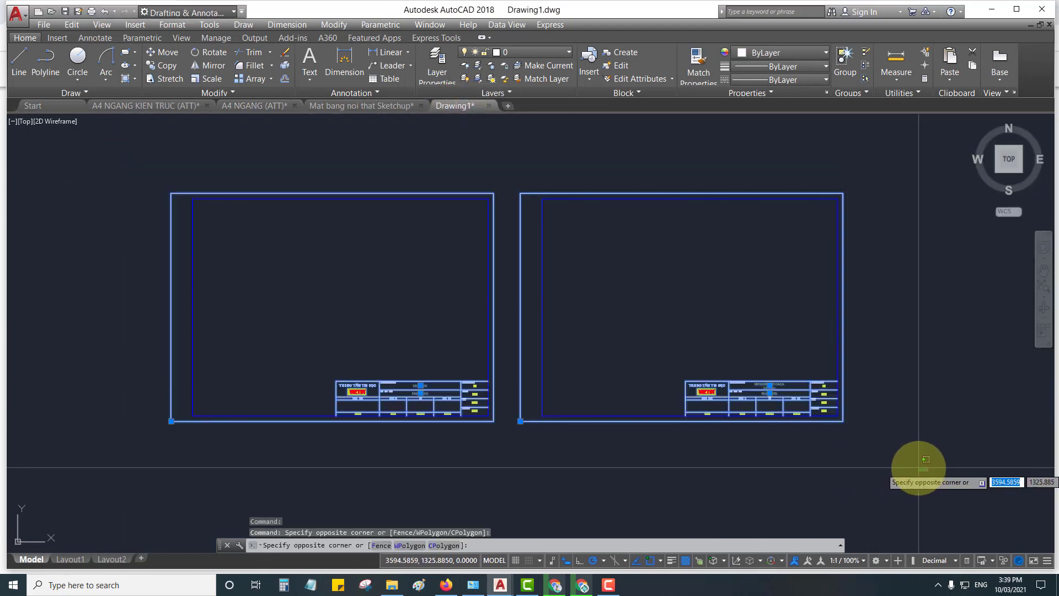
{"action": "left_click", "coordinate": [142, 194]}
{"action": "key", "text": "Delete"}
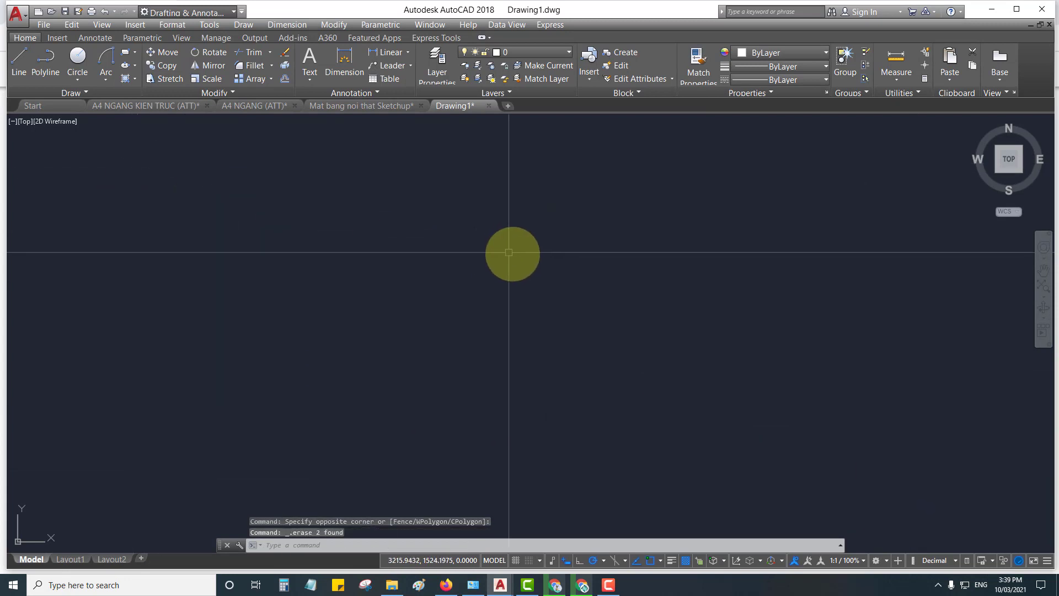
Close Drawing1 without saving and start a blank Drawing2 with the grid off
{"action": "left_click", "coordinate": [488, 106]}
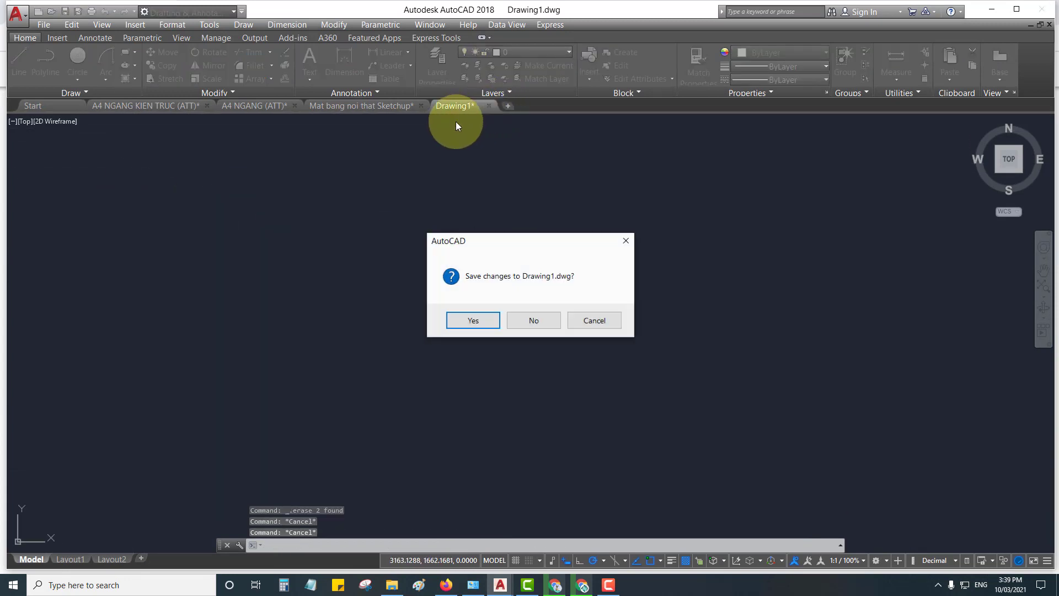
{"action": "left_click", "coordinate": [554, 322]}
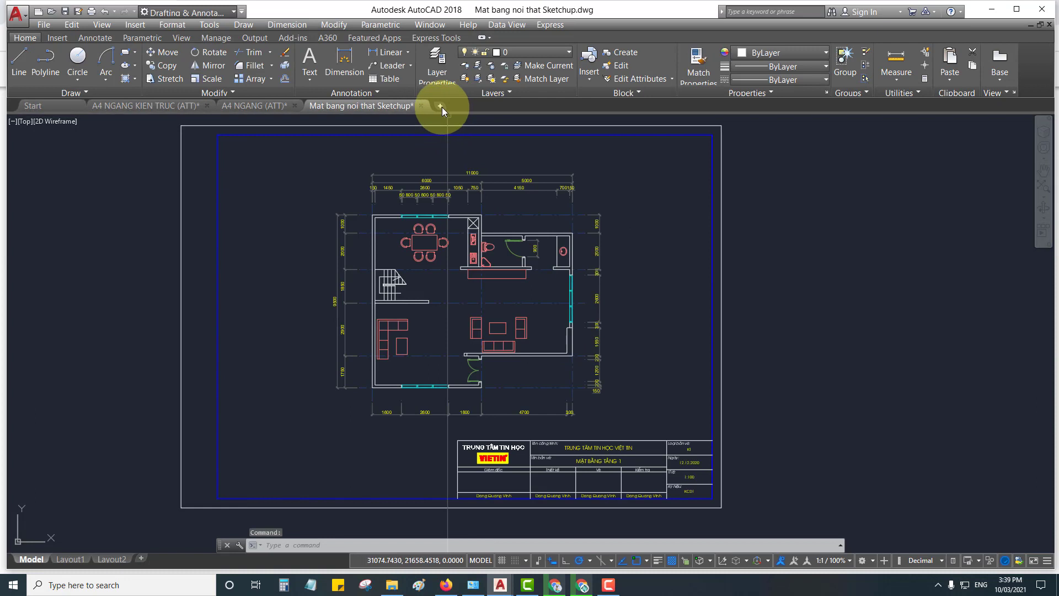
{"action": "left_click", "coordinate": [442, 107]}
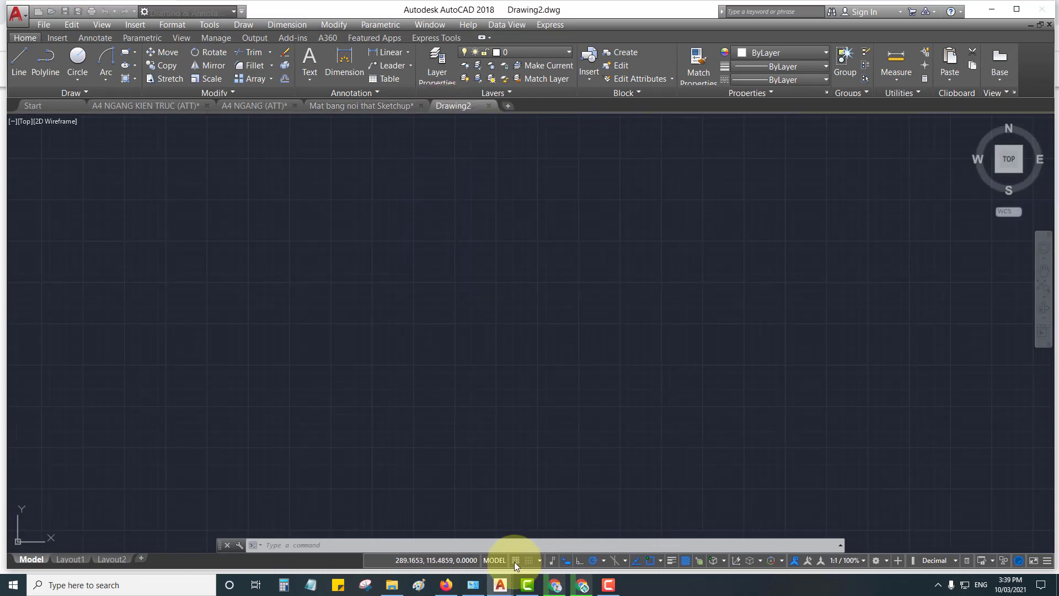
{"action": "left_click", "coordinate": [515, 560]}
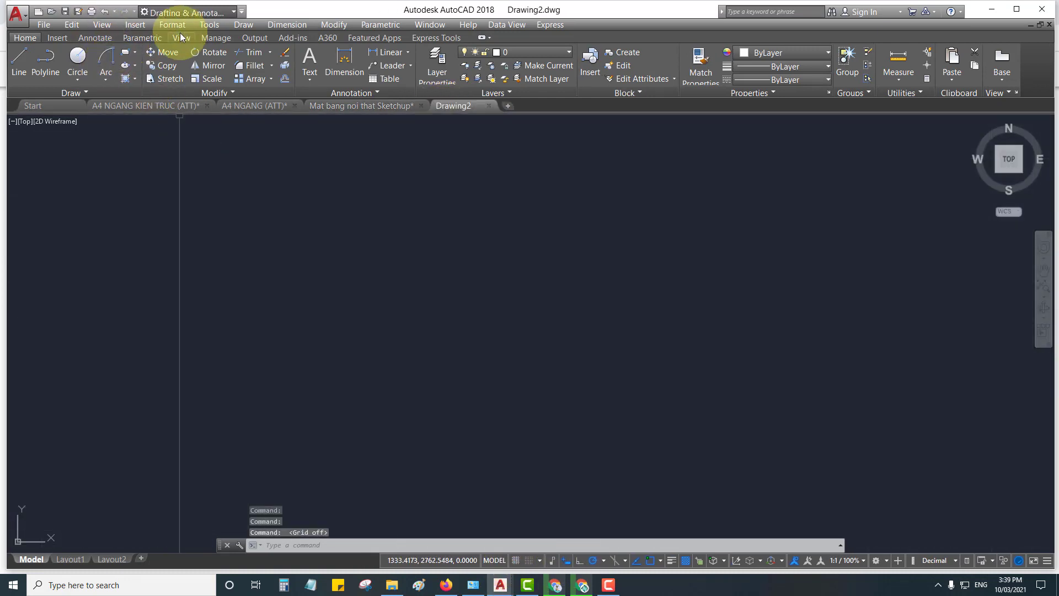
Open the Insert dialog with I and browse drive locations for the drawing to insert
{"action": "type", "text": "I"}
{"action": "key", "text": "Return"}
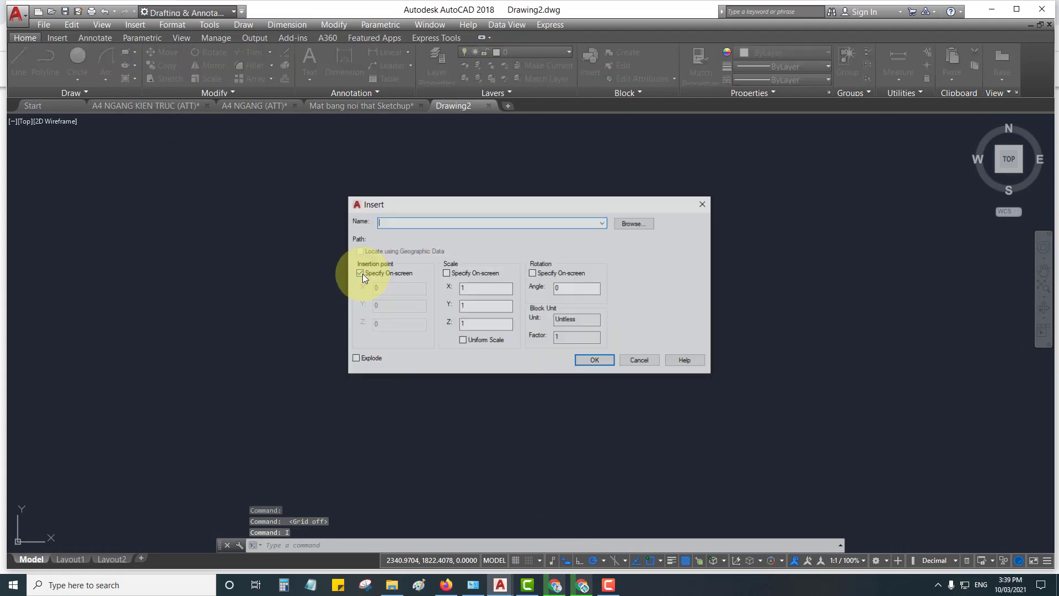
{"action": "left_click", "coordinate": [638, 221]}
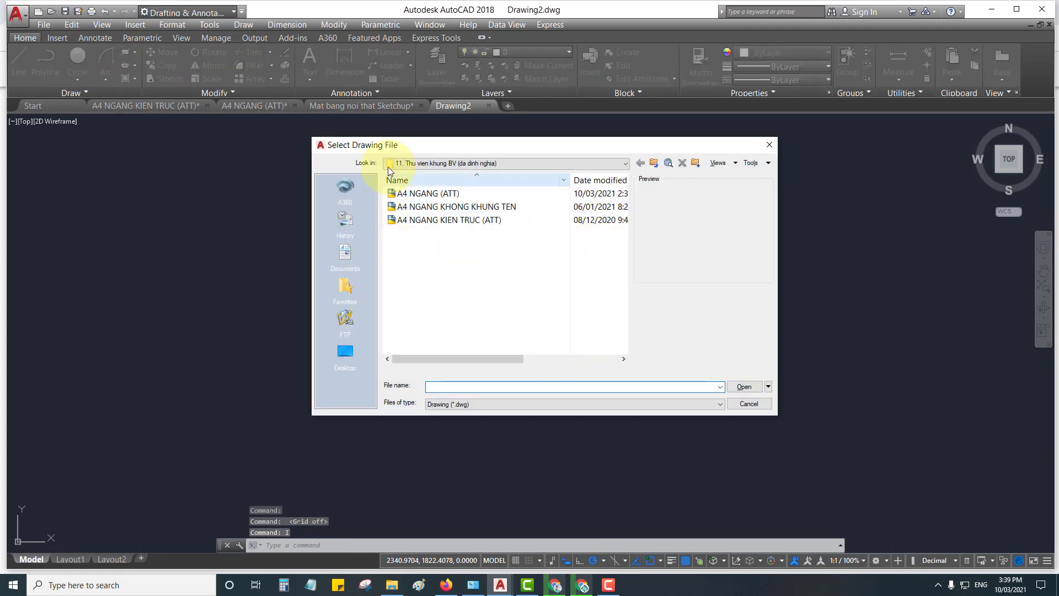
{"action": "left_click", "coordinate": [429, 162]}
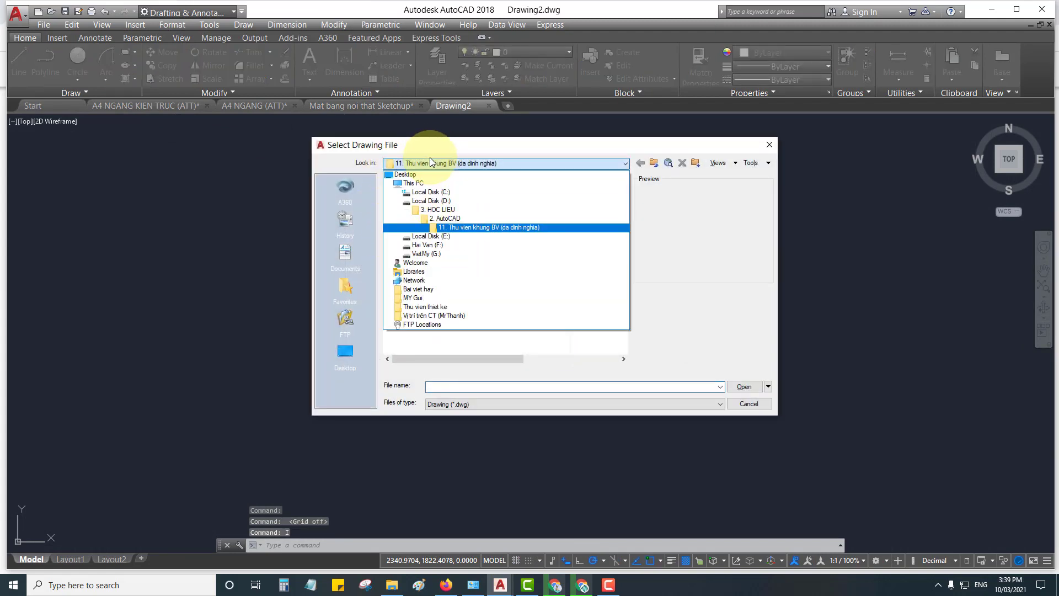
{"action": "left_click", "coordinate": [412, 184]}
{"action": "double_click", "coordinate": [419, 204]}
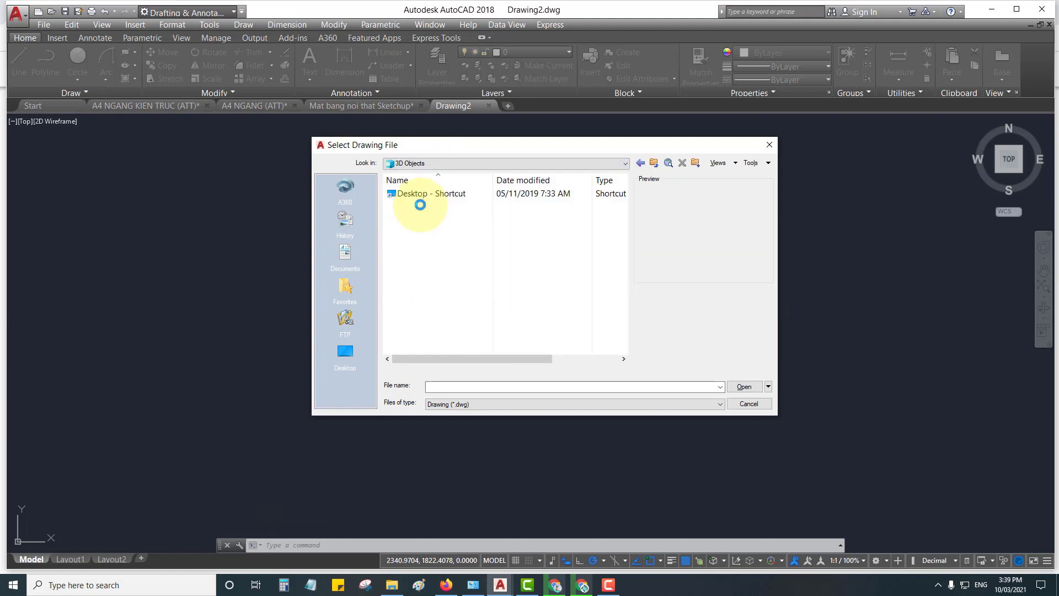
{"action": "left_click", "coordinate": [432, 167]}
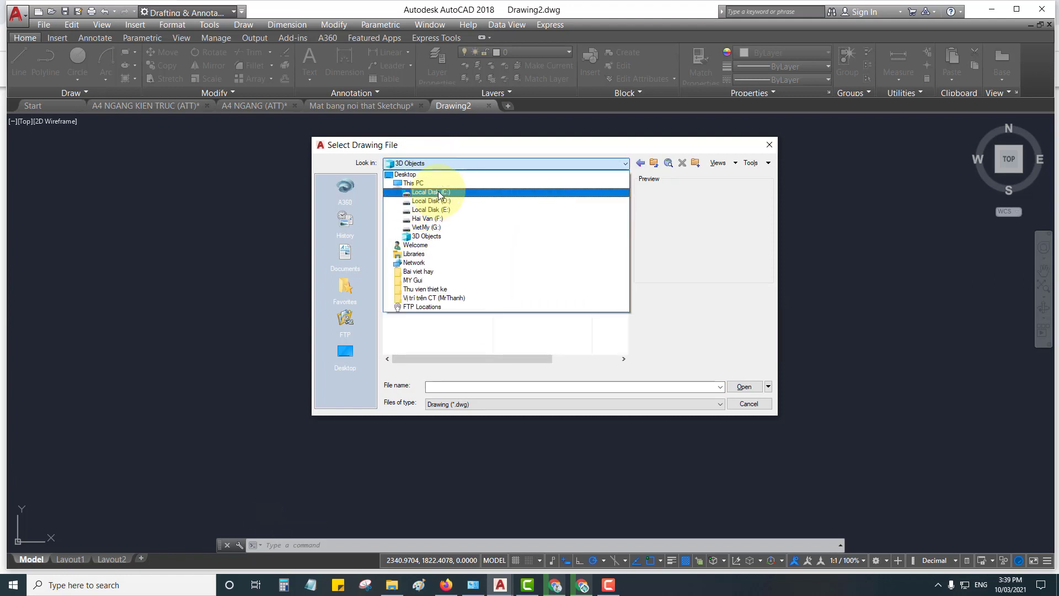
{"action": "left_click", "coordinate": [439, 193]}
{"action": "left_click", "coordinate": [443, 163]}
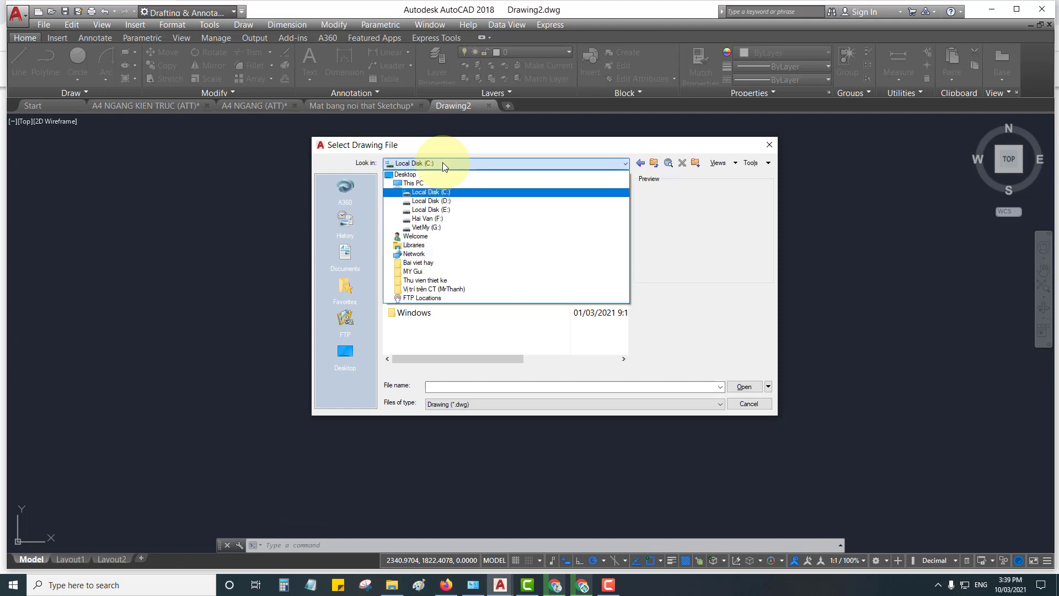
{"action": "left_click", "coordinate": [421, 183]}
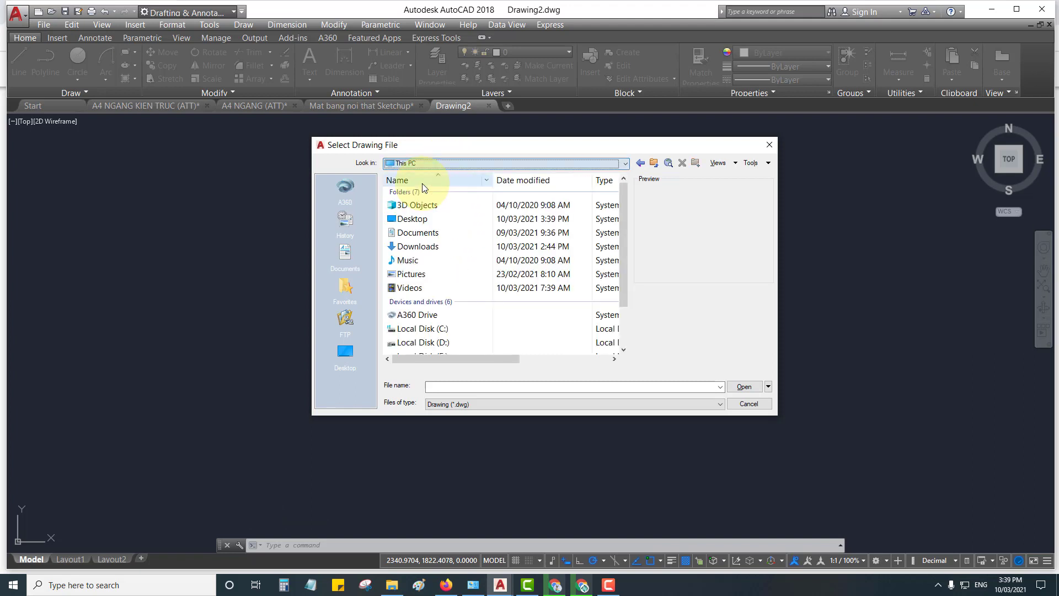
{"action": "double_click", "coordinate": [415, 219]}
{"action": "double_click", "coordinate": [418, 220]}
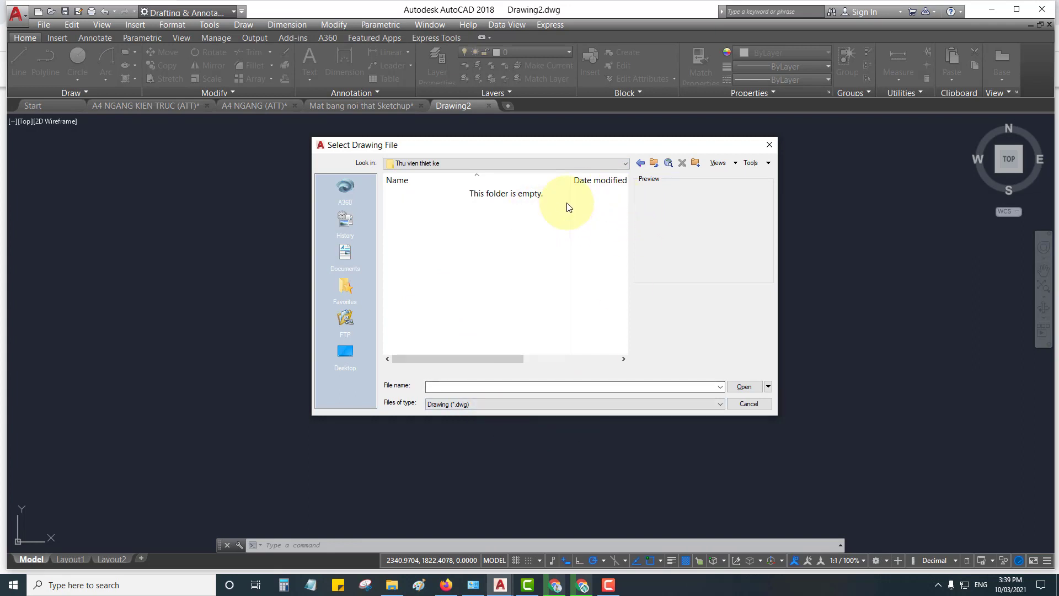
Browse through C:\Users\Public and on to the Desktop folder on drive D
{"action": "left_click", "coordinate": [627, 165]}
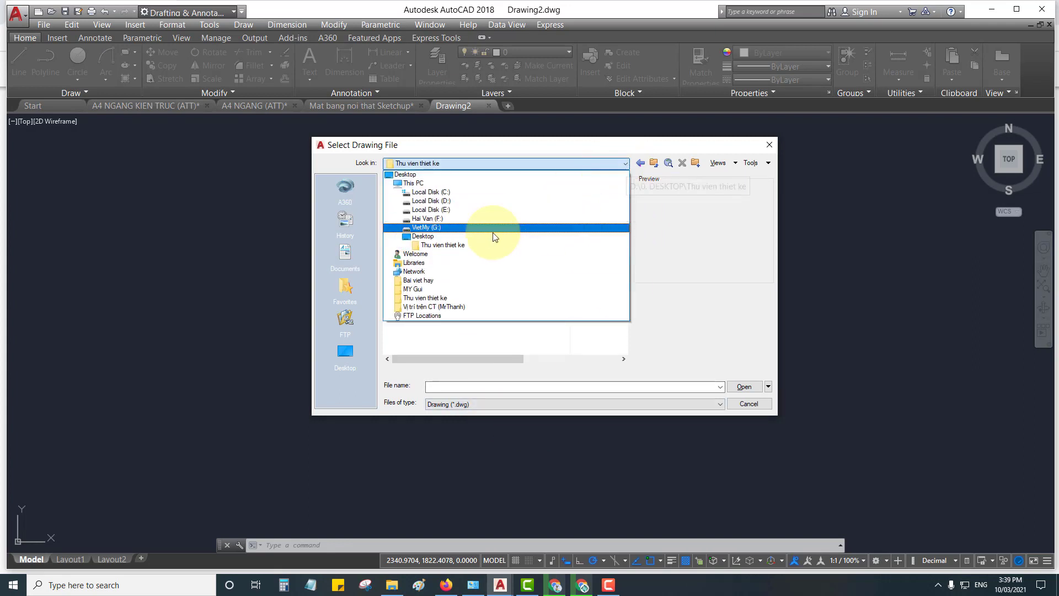
{"action": "left_click", "coordinate": [438, 192]}
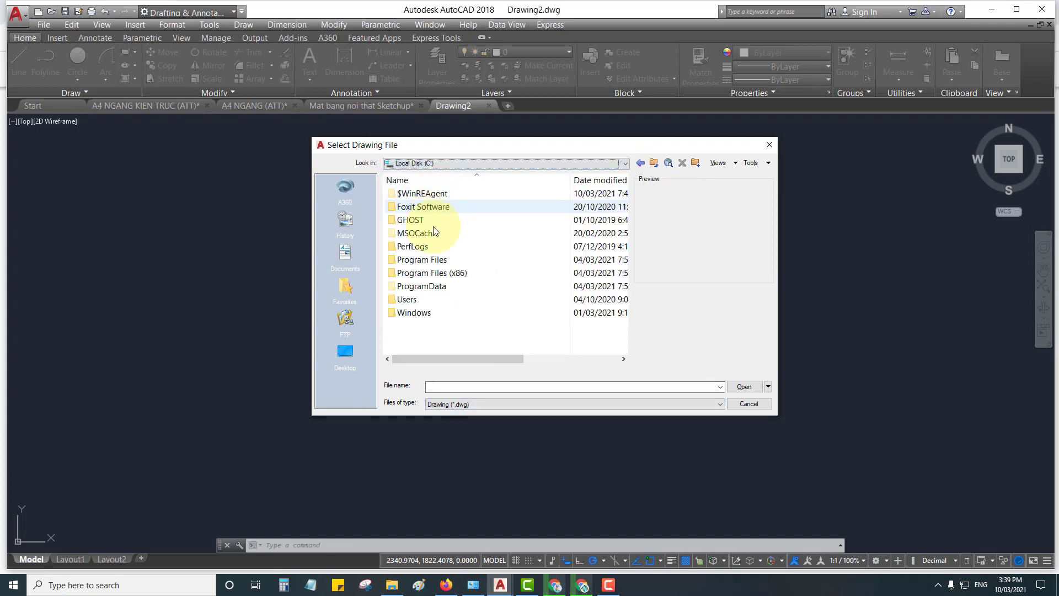
{"action": "double_click", "coordinate": [415, 300]}
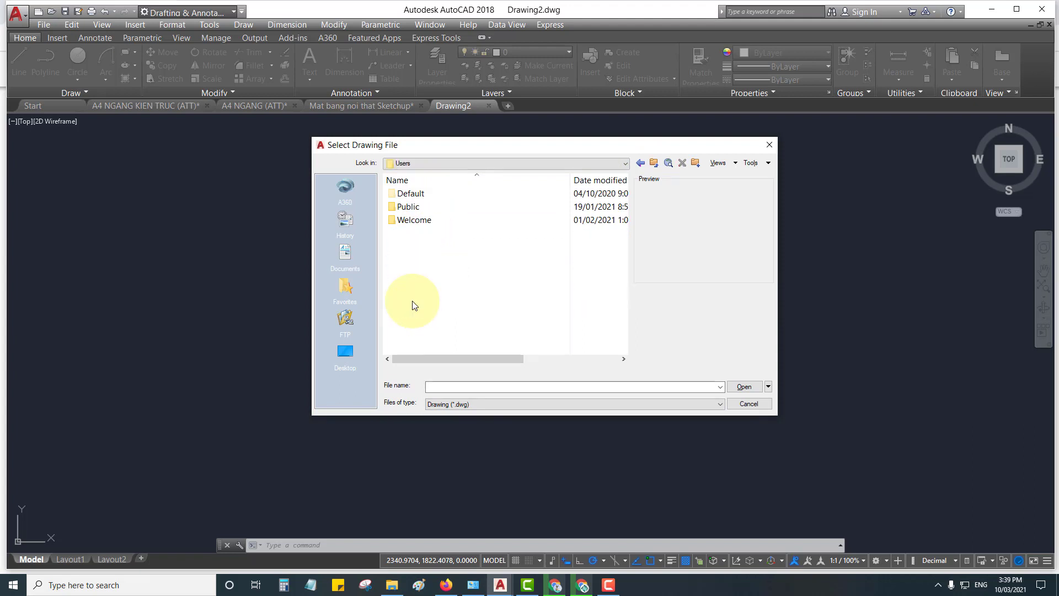
{"action": "double_click", "coordinate": [409, 210]}
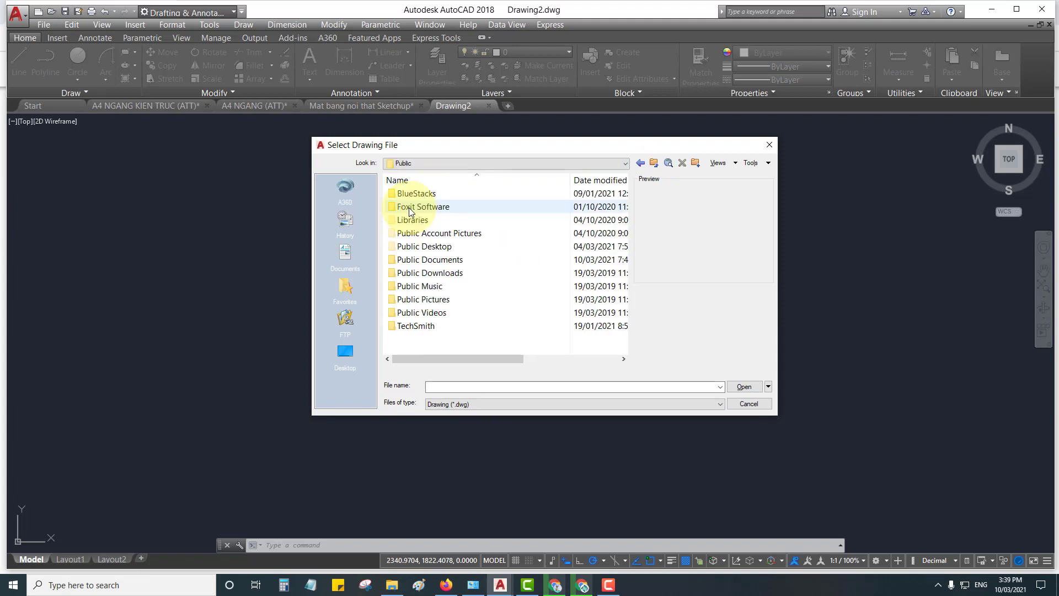
{"action": "left_click", "coordinate": [436, 164]}
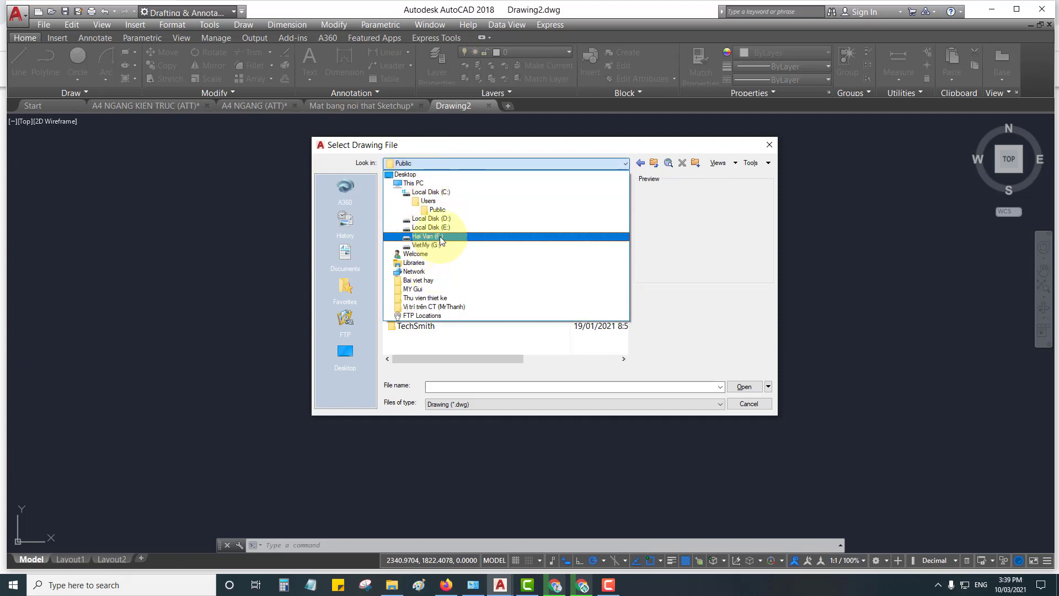
{"action": "left_click", "coordinate": [444, 219]}
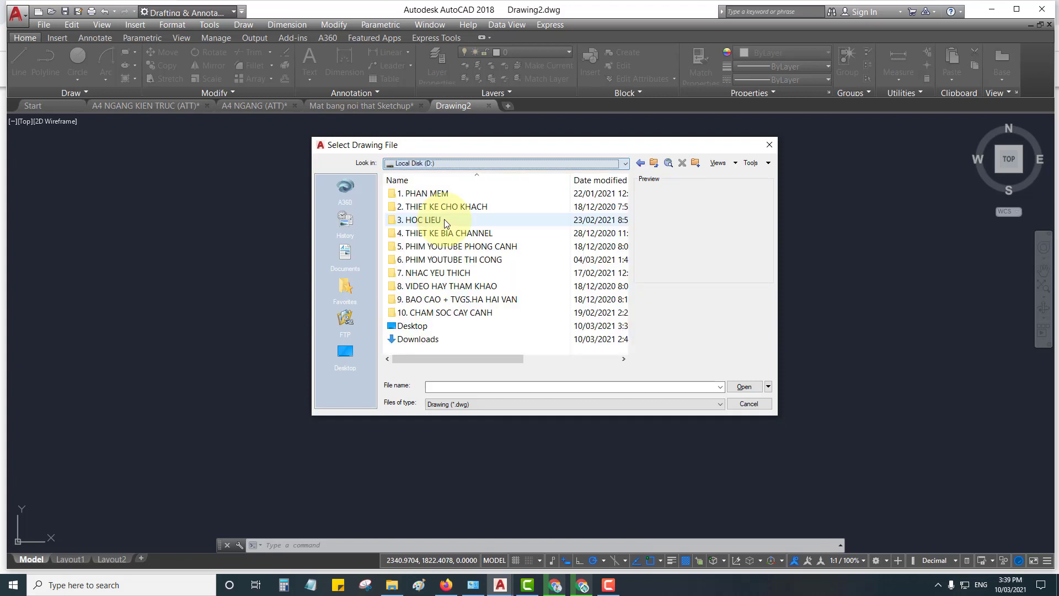
{"action": "double_click", "coordinate": [423, 326]}
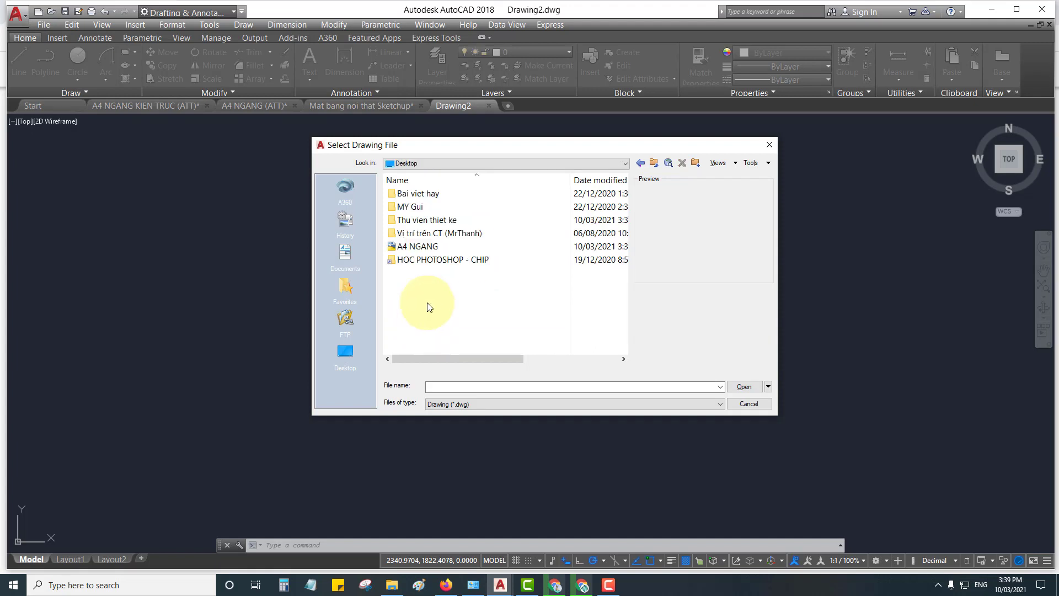
Move A4 NGANG.dwg into Thu vien thiet ke and pick it from there
{"action": "left_click", "coordinate": [429, 248]}
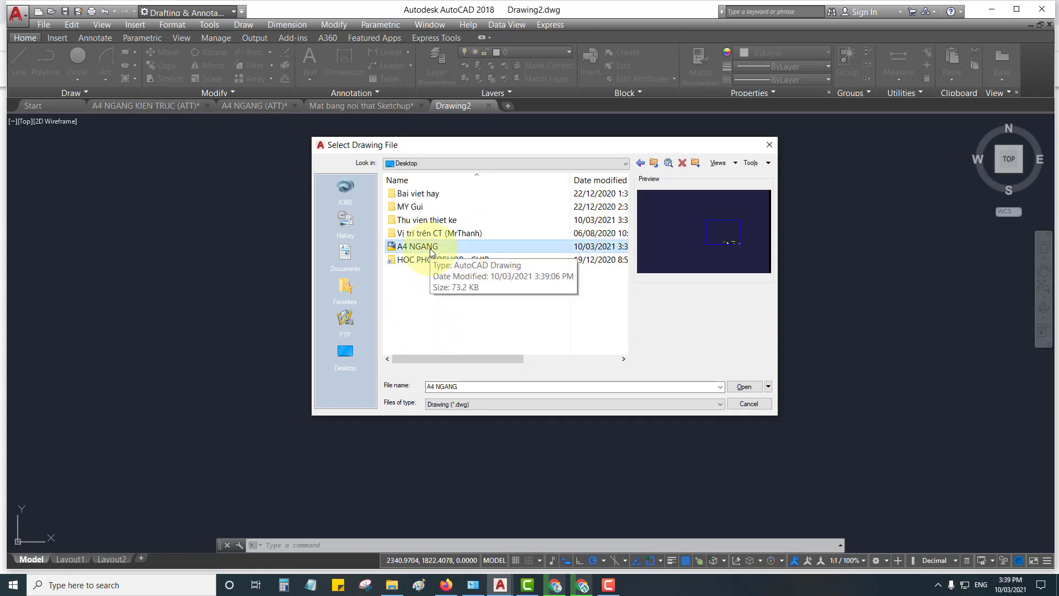
{"action": "left_click_drag", "start_coordinate": [428, 248], "coordinate": [441, 220]}
{"action": "double_click", "coordinate": [435, 220]}
{"action": "left_click", "coordinate": [425, 197]}
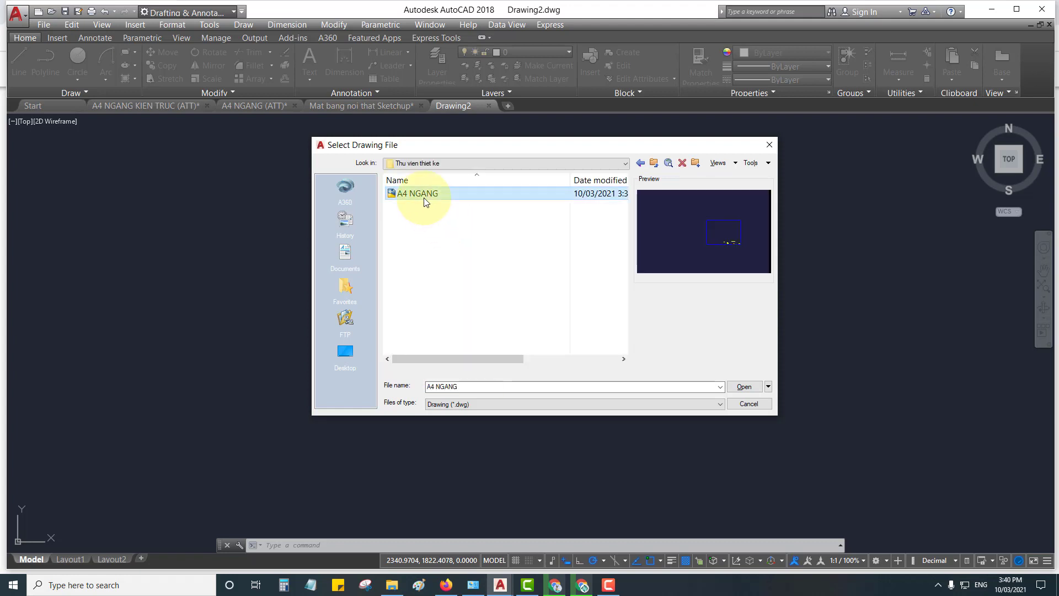
{"action": "left_click", "coordinate": [745, 386]}
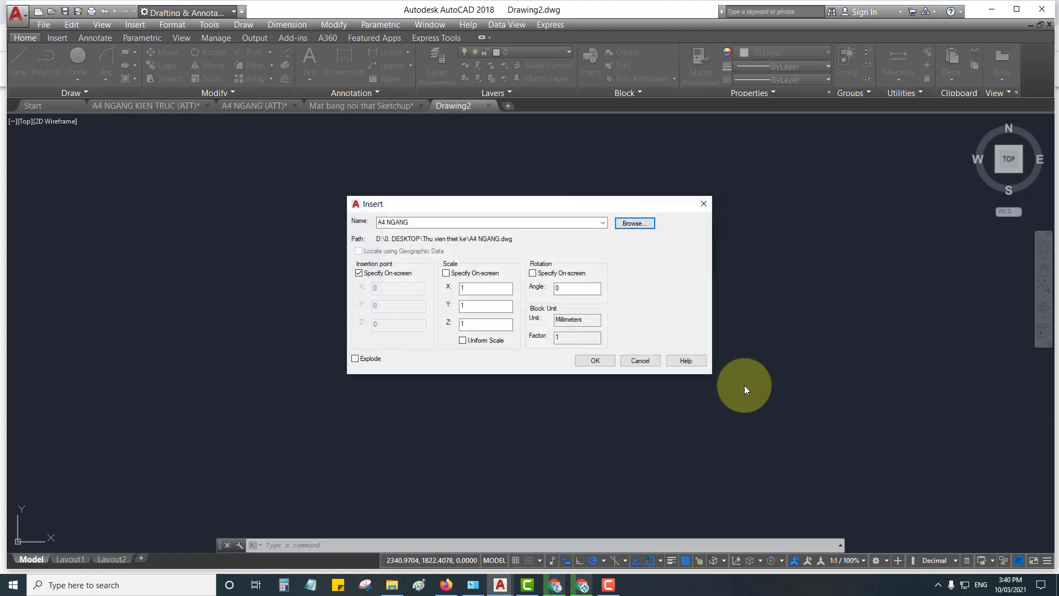
Accept the Insert settings and pick an insertion point for the A4 NGANG frame
{"action": "left_click_drag", "start_coordinate": [571, 335], "coordinate": [541, 334]}
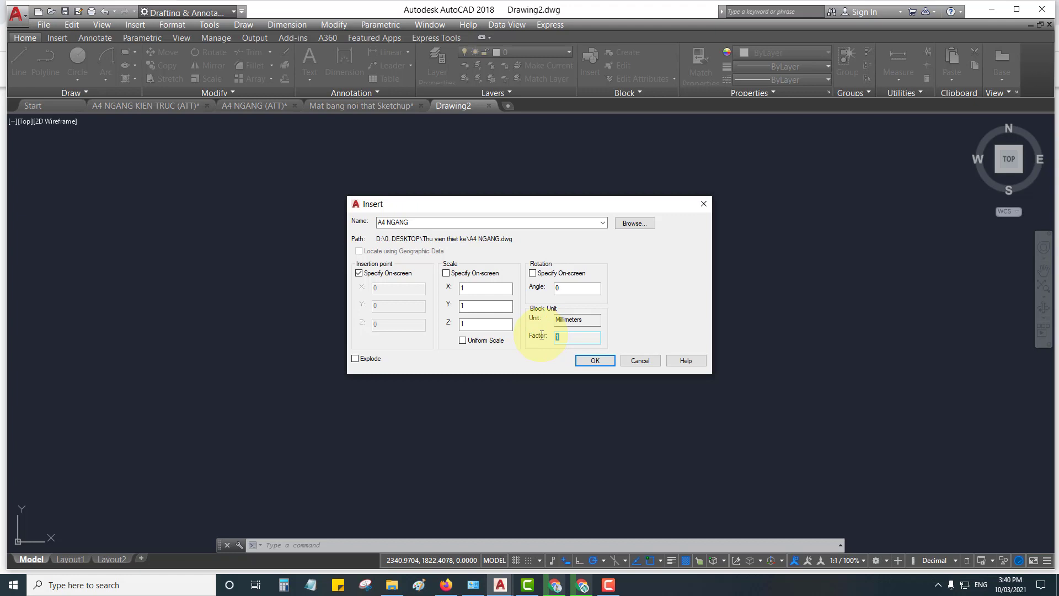
{"action": "left_click", "coordinate": [595, 360]}
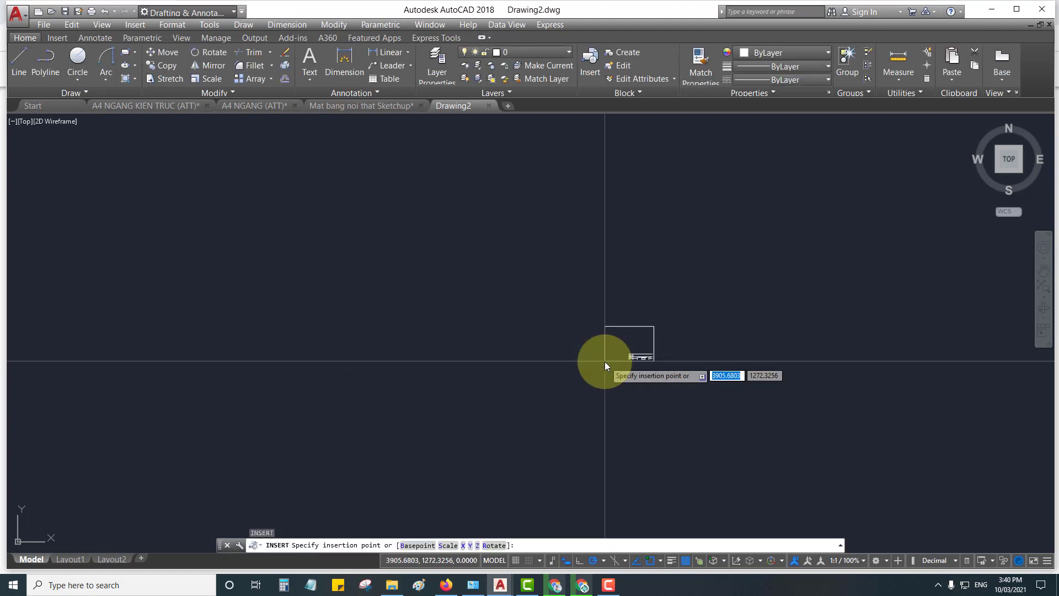
{"action": "scroll", "coordinate": [418, 312], "scroll_direction": "up", "scroll_amount": 2}
{"action": "scroll", "coordinate": [342, 326], "scroll_direction": "up", "scroll_amount": 4}
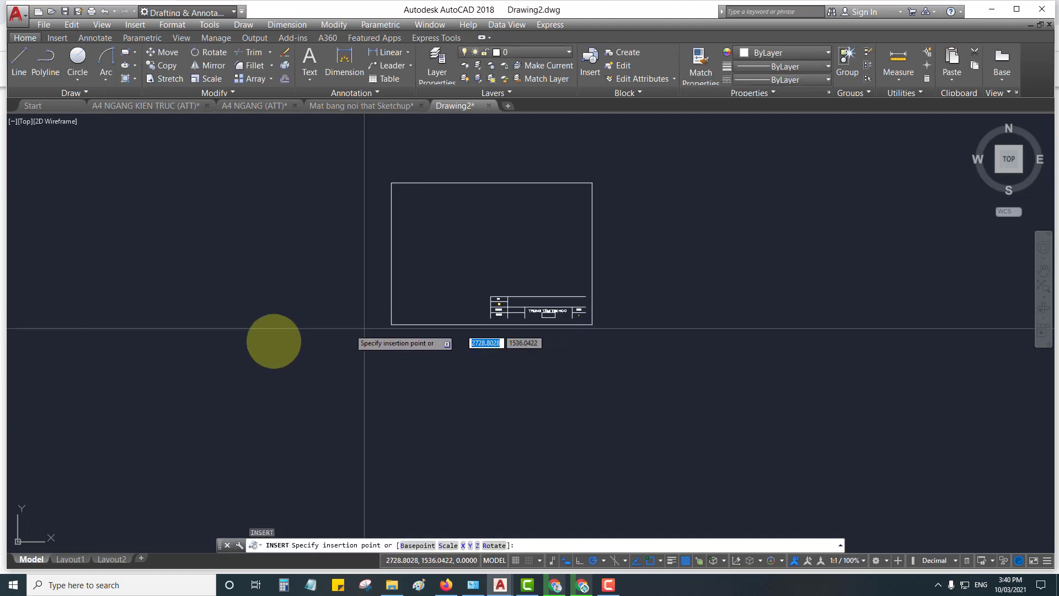
{"action": "scroll", "coordinate": [273, 378], "scroll_direction": "up", "scroll_amount": 2}
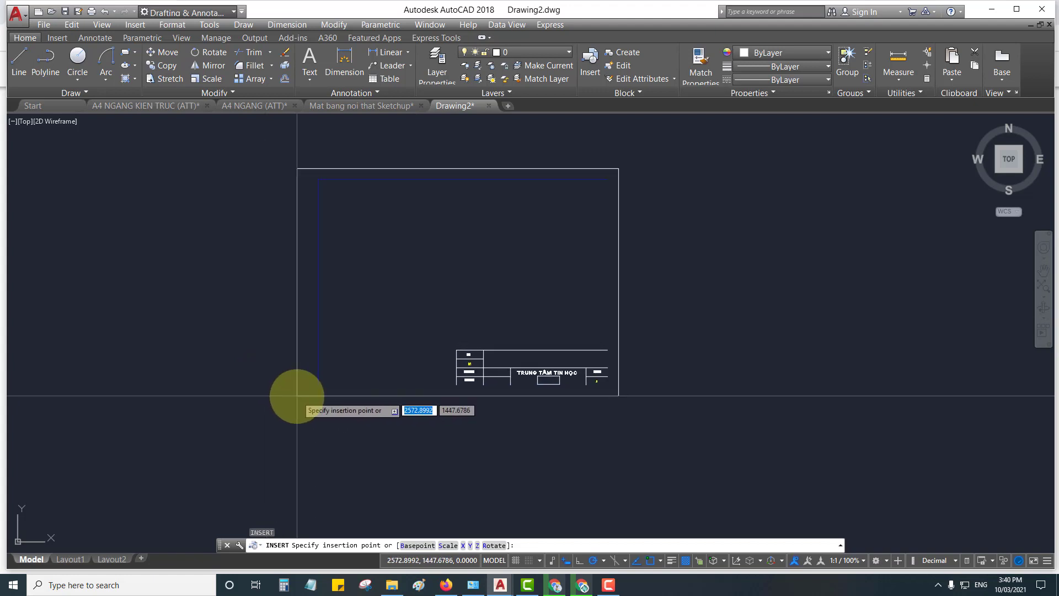
{"action": "left_click", "coordinate": [292, 395]}
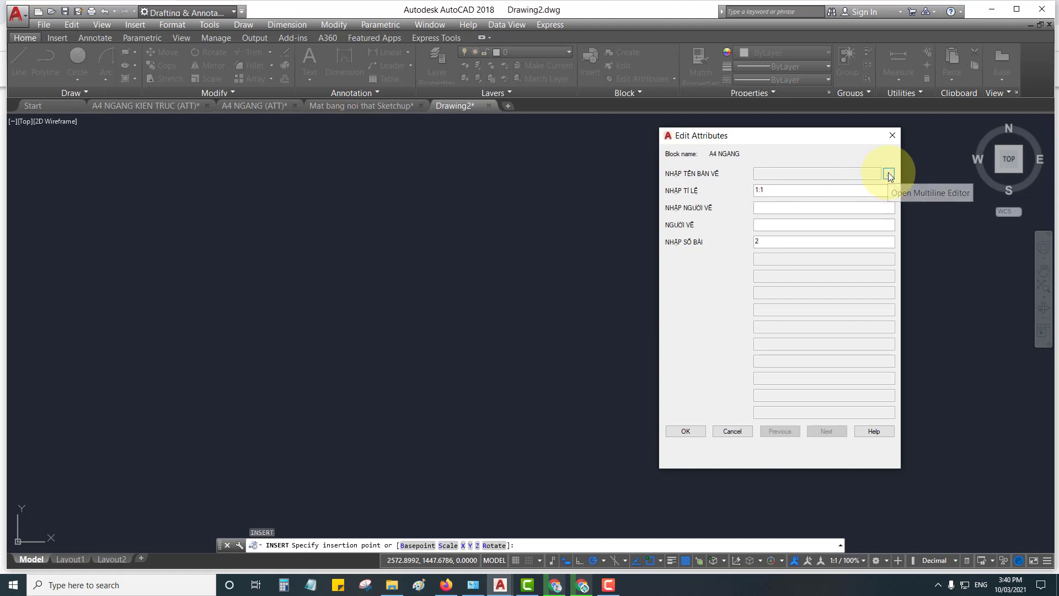
Enter the drawing title BẢN VẼ TẦNG 1 through the Multiline Editor
{"action": "left_click", "coordinate": [887, 174]}
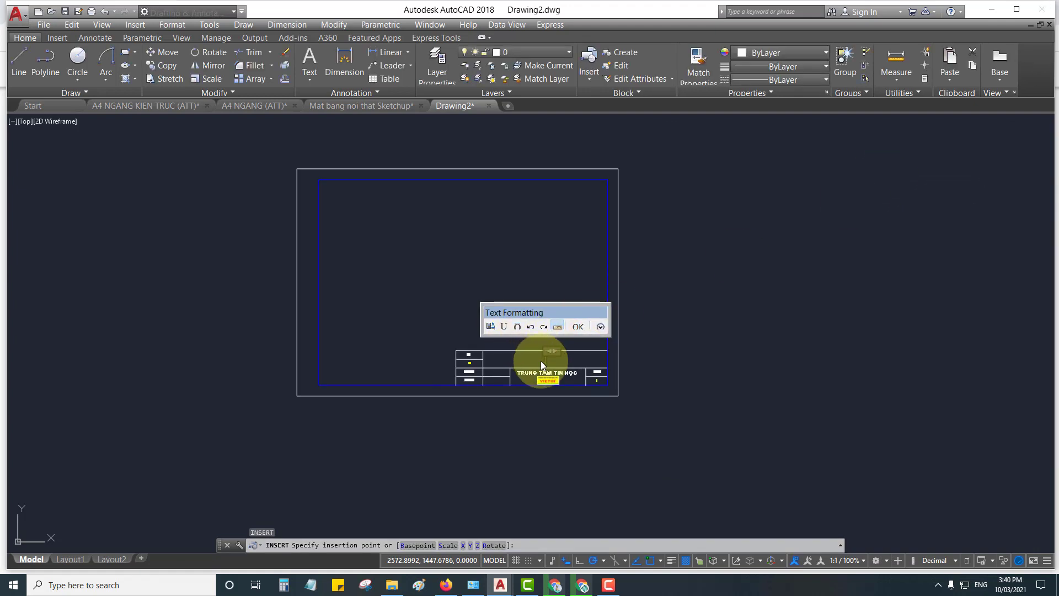
{"action": "type", "text": "BẢN VẼ TẦNG 1"}
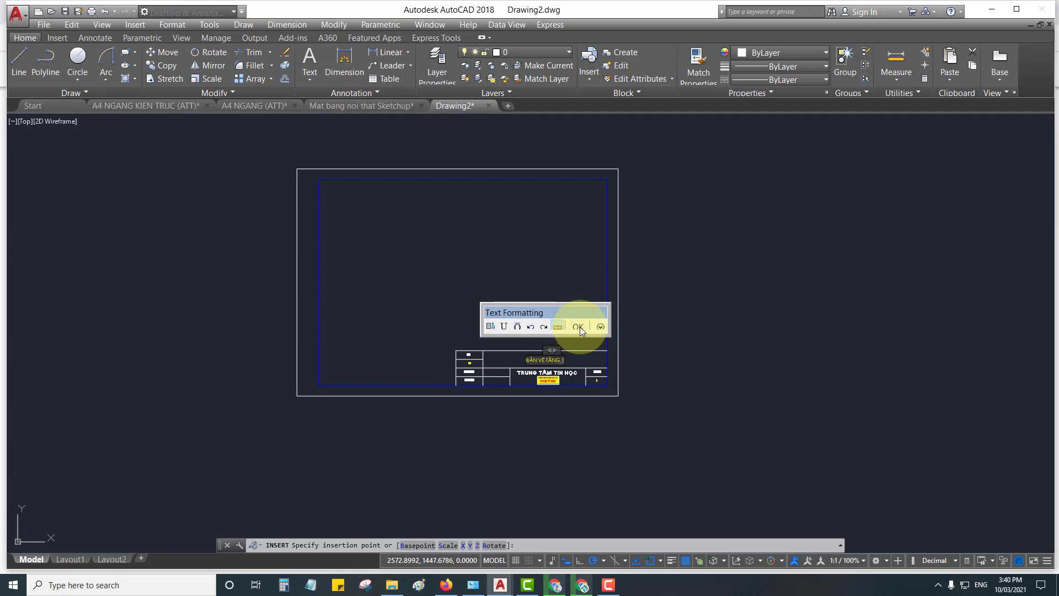
{"action": "left_click", "coordinate": [580, 326]}
{"action": "double_click", "coordinate": [776, 191]}
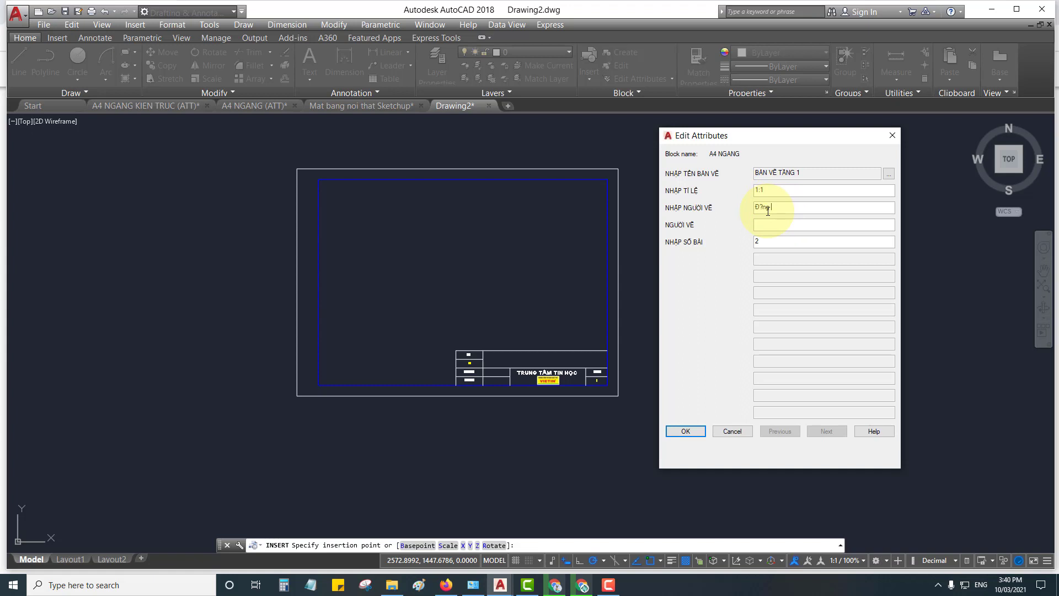
Set UniKey to always use unicode clipboard, then retype the drafter's name
{"action": "left_click", "coordinate": [937, 584]}
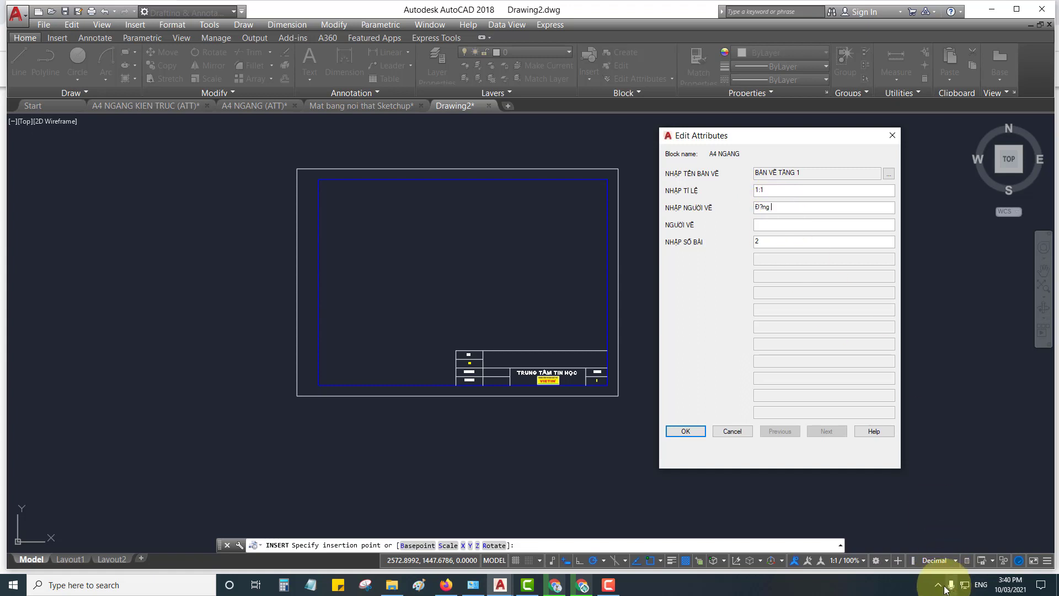
{"action": "right_click", "coordinate": [939, 561]}
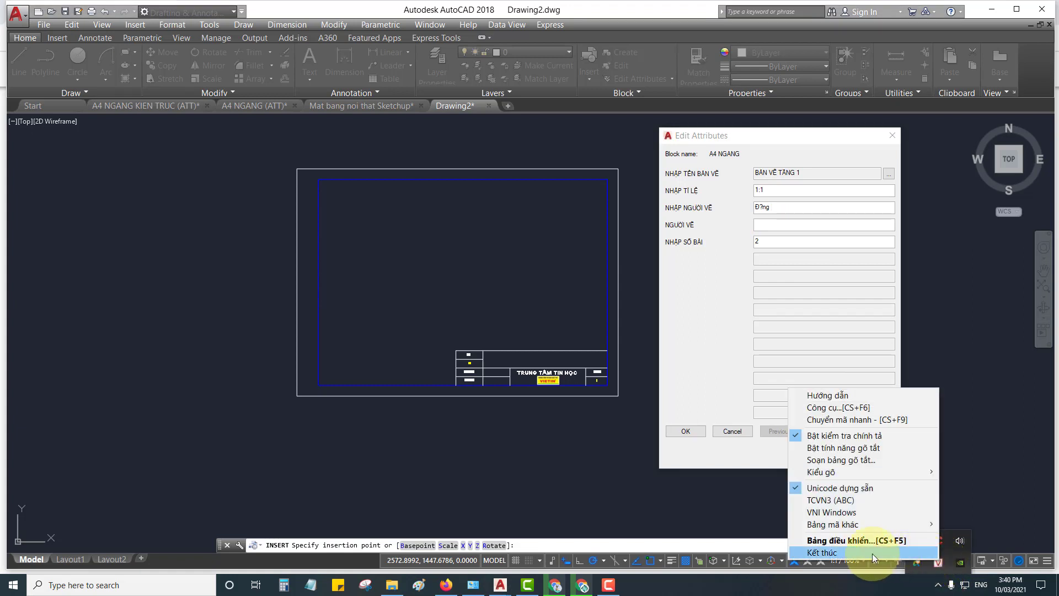
{"action": "left_click", "coordinate": [850, 543]}
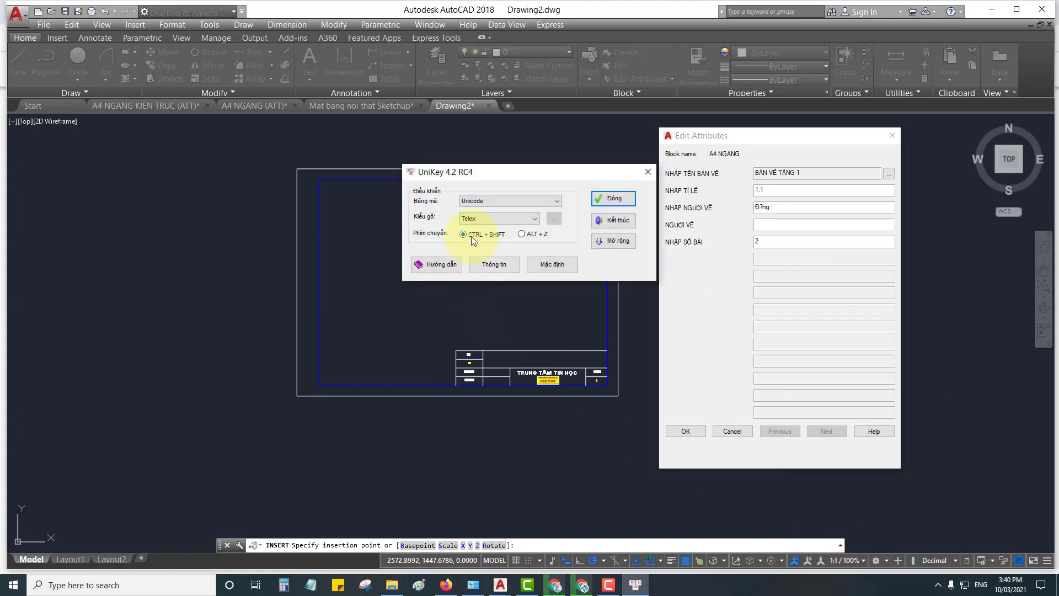
{"action": "left_click", "coordinate": [614, 241]}
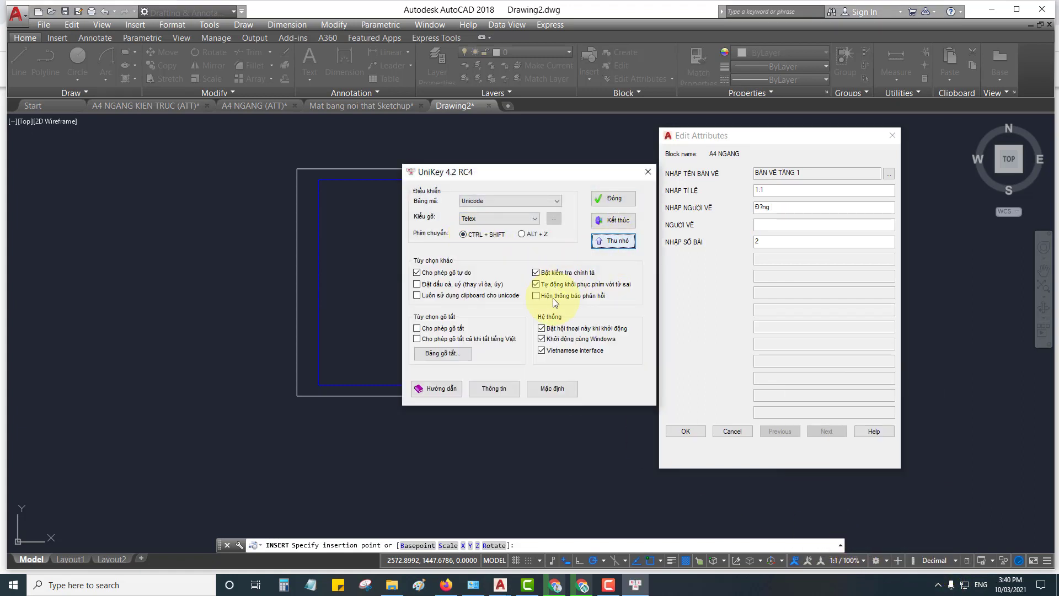
{"action": "left_click", "coordinate": [418, 297]}
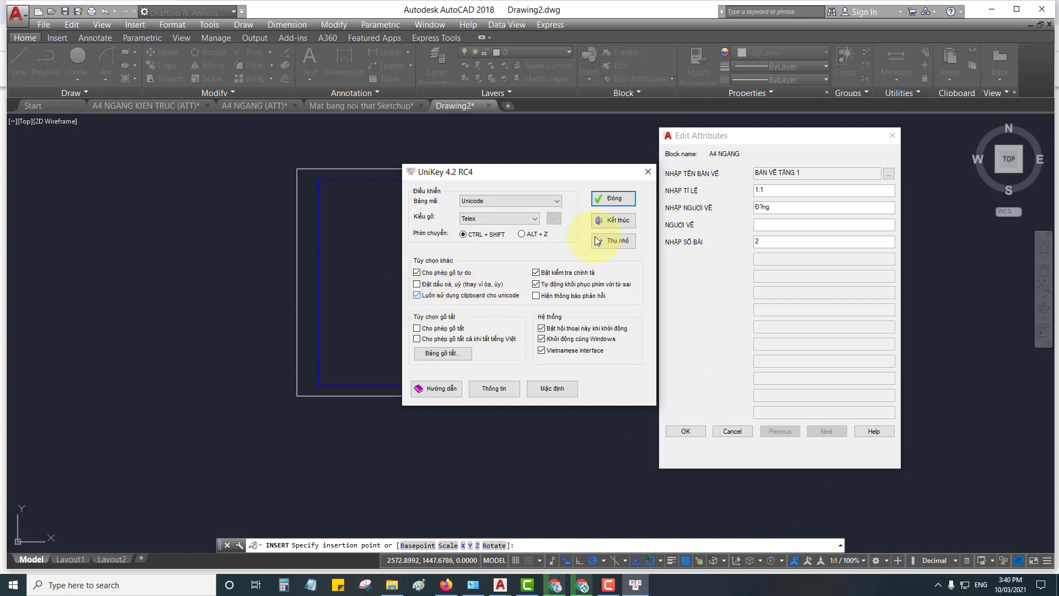
{"action": "left_click", "coordinate": [614, 204]}
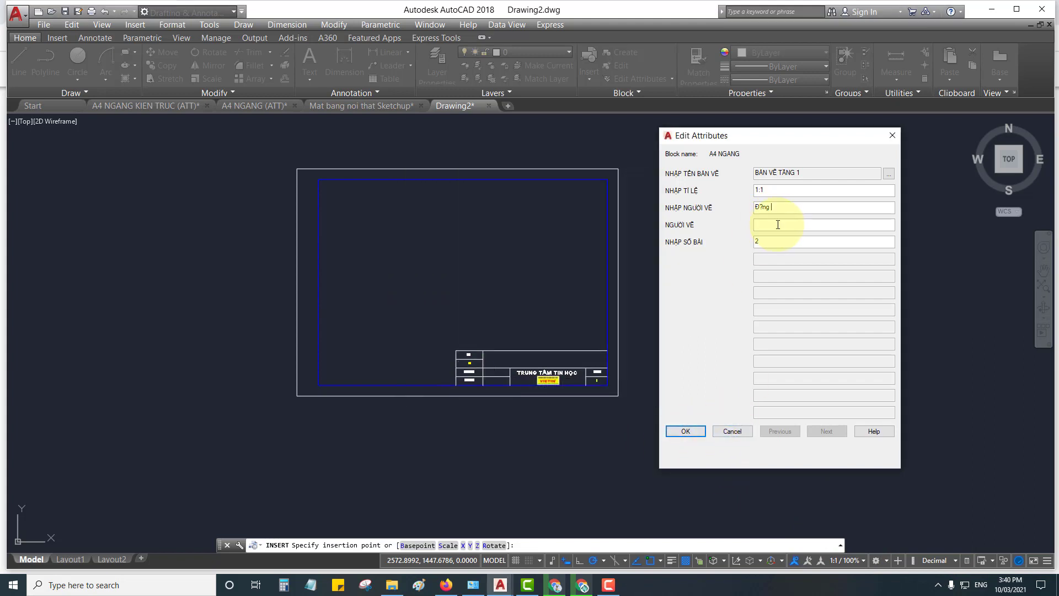
{"action": "left_click_drag", "start_coordinate": [772, 207], "coordinate": [731, 208]}
{"action": "type", "text": "Đặn"}
{"action": "type", "text": "g Quang "}
{"action": "type", "text": "Vinh"}
Confirm the attributes and place the frame titled BẢN VẼ TẦNG 1
{"action": "left_click", "coordinate": [686, 434]}
{"action": "scroll", "coordinate": [530, 403], "scroll_direction": "up", "scroll_amount": 5}
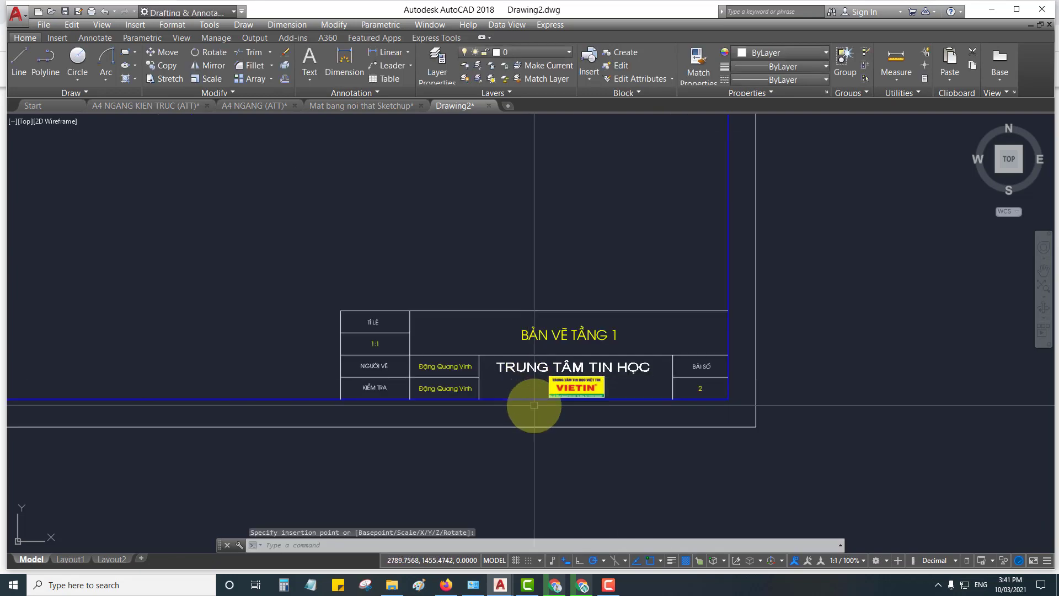
{"action": "middle_click_drag", "start_coordinate": [534, 405], "coordinate": [559, 398]}
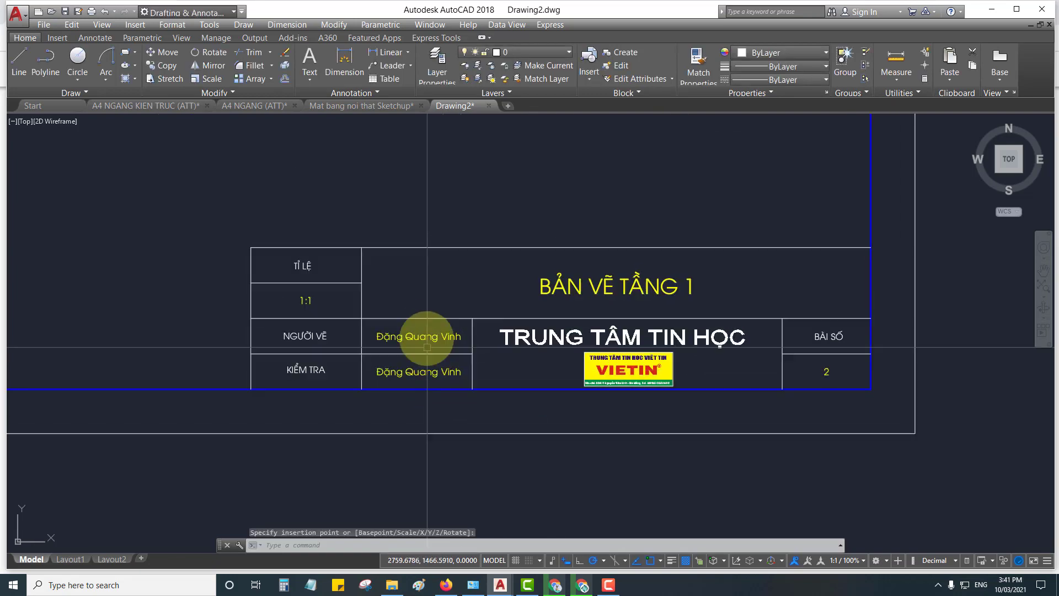
{"action": "left_click", "coordinate": [424, 329]}
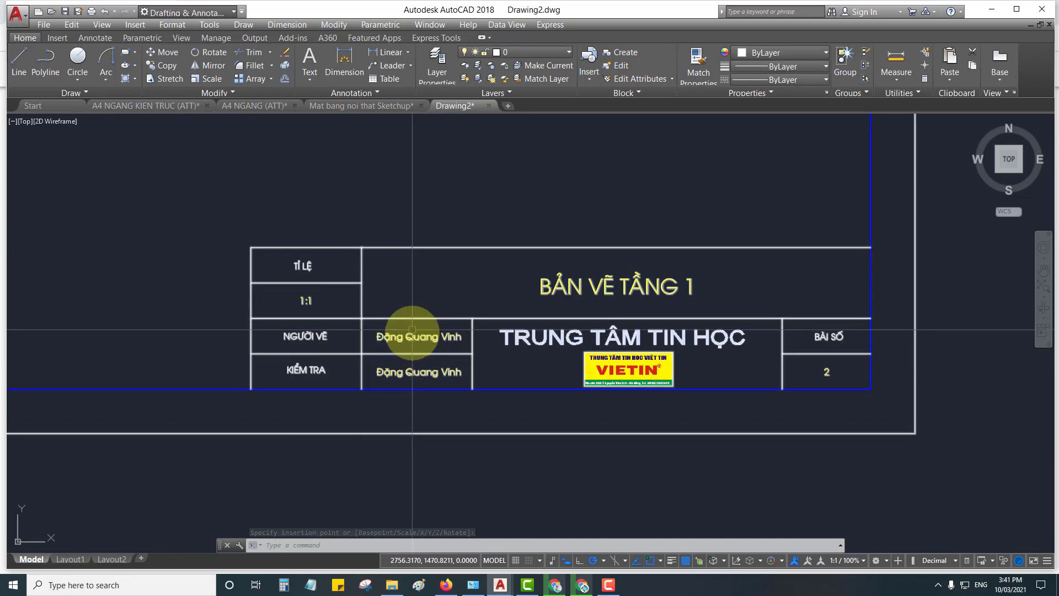
{"action": "scroll", "coordinate": [428, 338], "scroll_direction": "down", "scroll_amount": 6}
{"action": "middle_click_drag", "start_coordinate": [435, 355], "coordinate": [473, 386]}
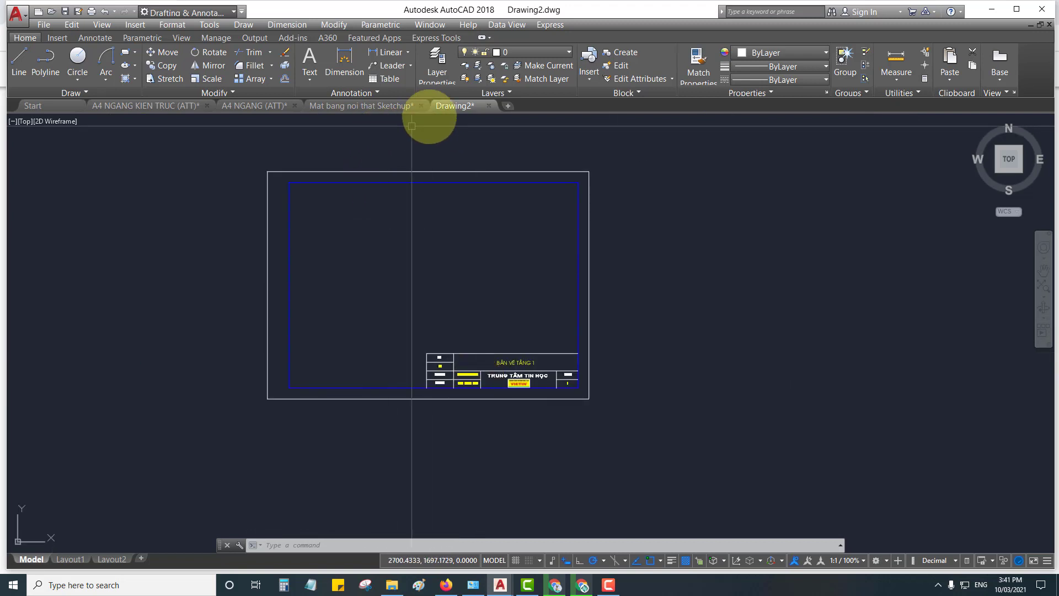
Switch to the A4 NGANG (ATT) drawing and inspect its NGUOIVE and KIEMTRA attribute texts
{"action": "left_click", "coordinate": [397, 106]}
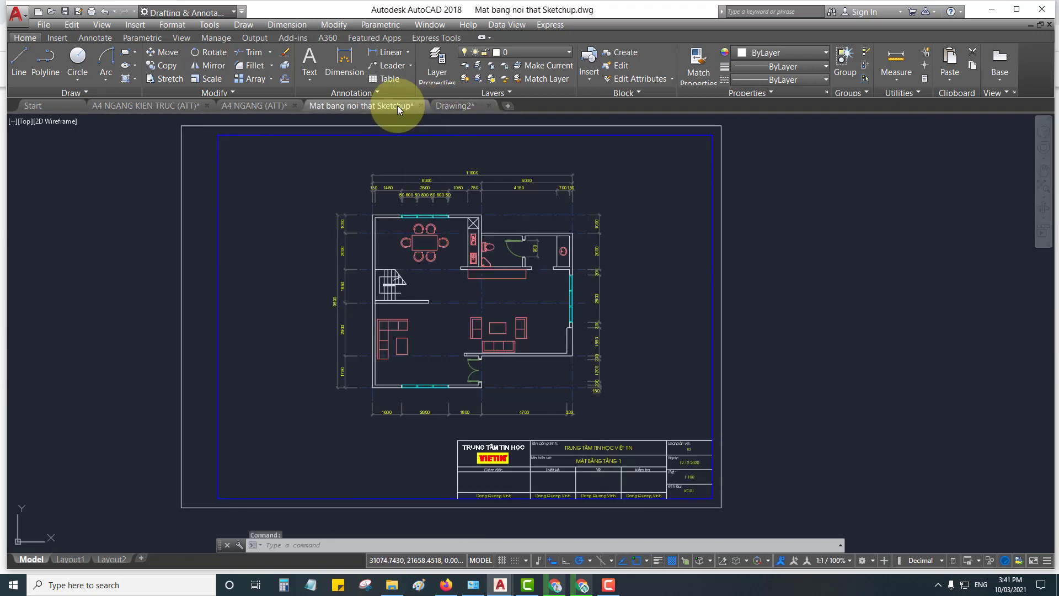
{"action": "left_click", "coordinate": [257, 108]}
{"action": "scroll", "coordinate": [710, 379], "scroll_direction": "up", "scroll_amount": 2}
{"action": "scroll", "coordinate": [686, 421], "scroll_direction": "up", "scroll_amount": 4}
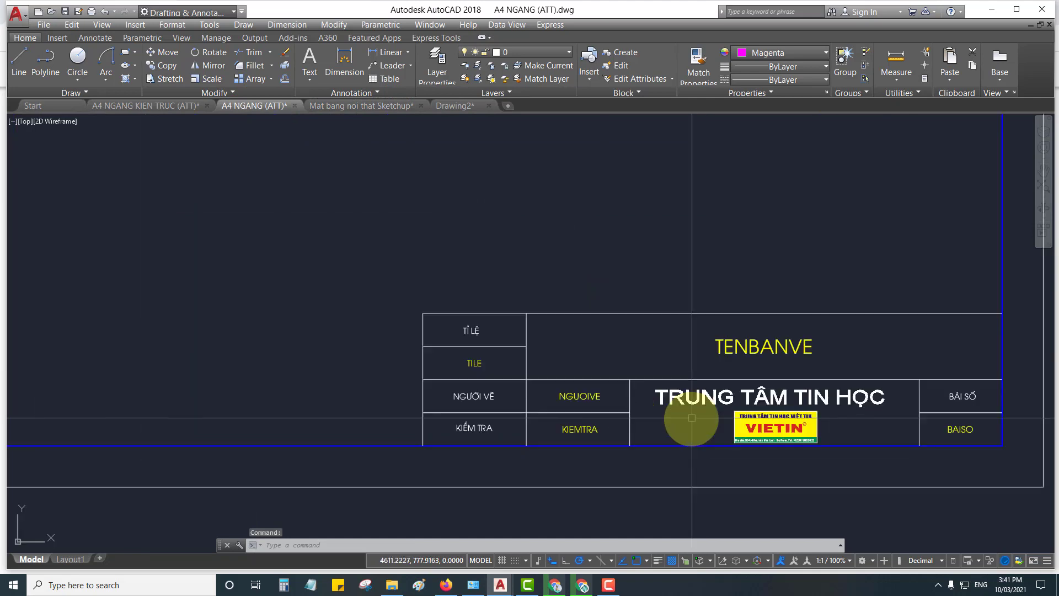
{"action": "mouse_move", "coordinate": [686, 420]}
{"action": "middle_mouse_down"}
{"action": "mouse_move", "coordinate": [634, 427]}
{"action": "mouse_move", "coordinate": [619, 412]}
{"action": "middle_mouse_up"}
{"action": "left_click", "coordinate": [546, 359]}
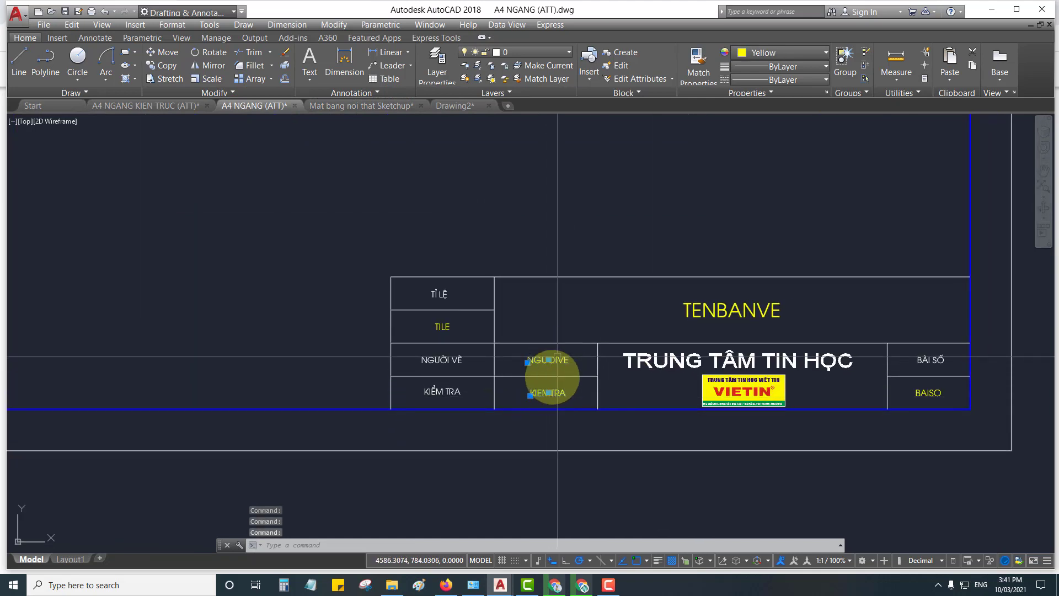
{"action": "left_click", "coordinate": [544, 398]}
{"action": "key", "text": "Escape"}
Bring both A4 frames into view and open the Insert dialog with I
{"action": "scroll", "coordinate": [551, 401], "scroll_direction": "down", "scroll_amount": 5}
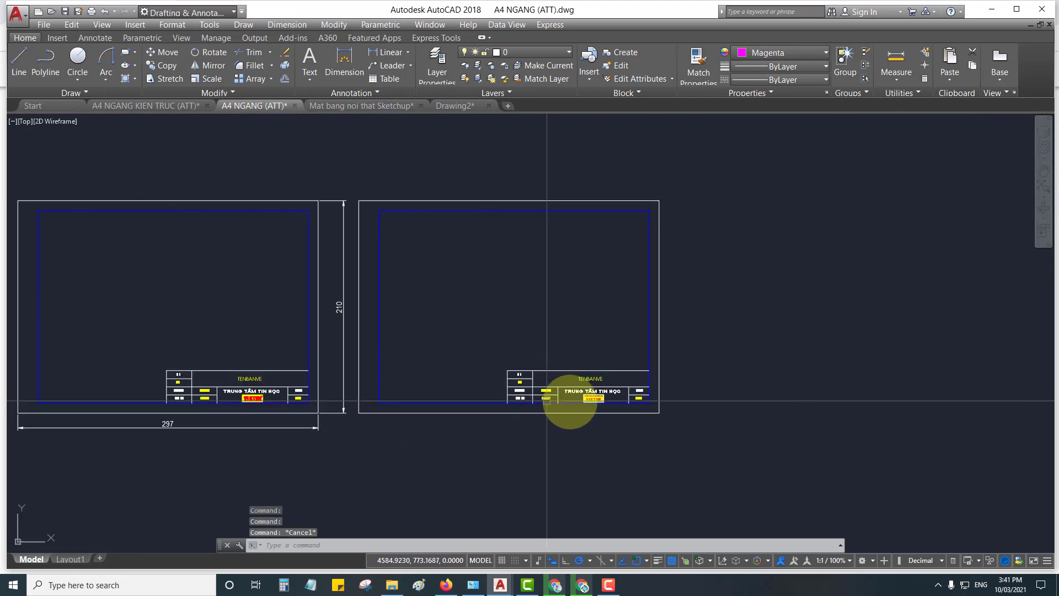
{"action": "scroll", "coordinate": [721, 394], "scroll_direction": "down", "scroll_amount": 2}
{"action": "middle_click_drag", "start_coordinate": [721, 395], "coordinate": [655, 413]}
{"action": "type", "text": "i"}
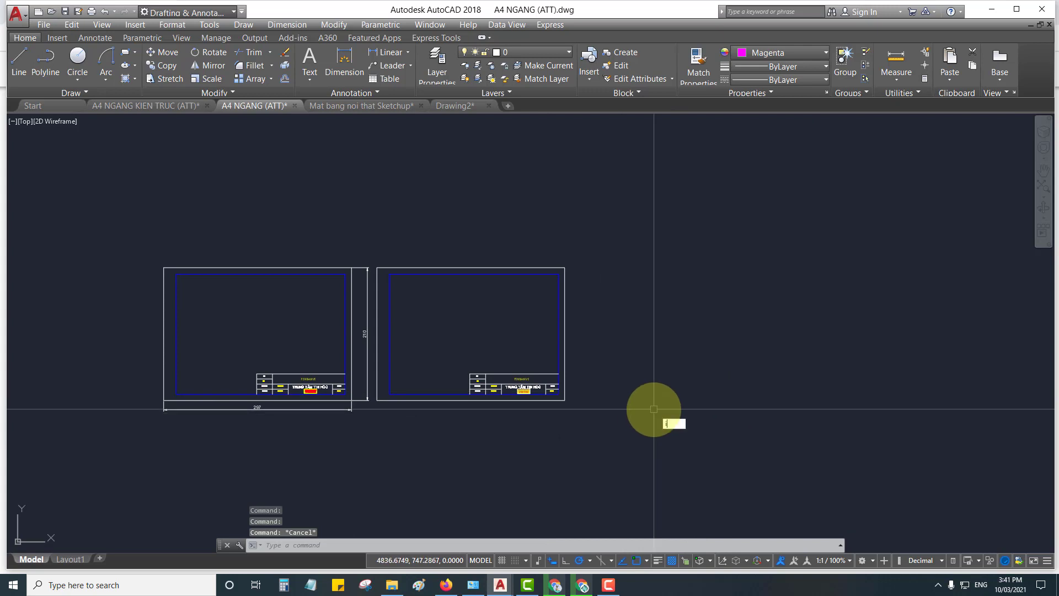
{"action": "key", "text": "Return"}
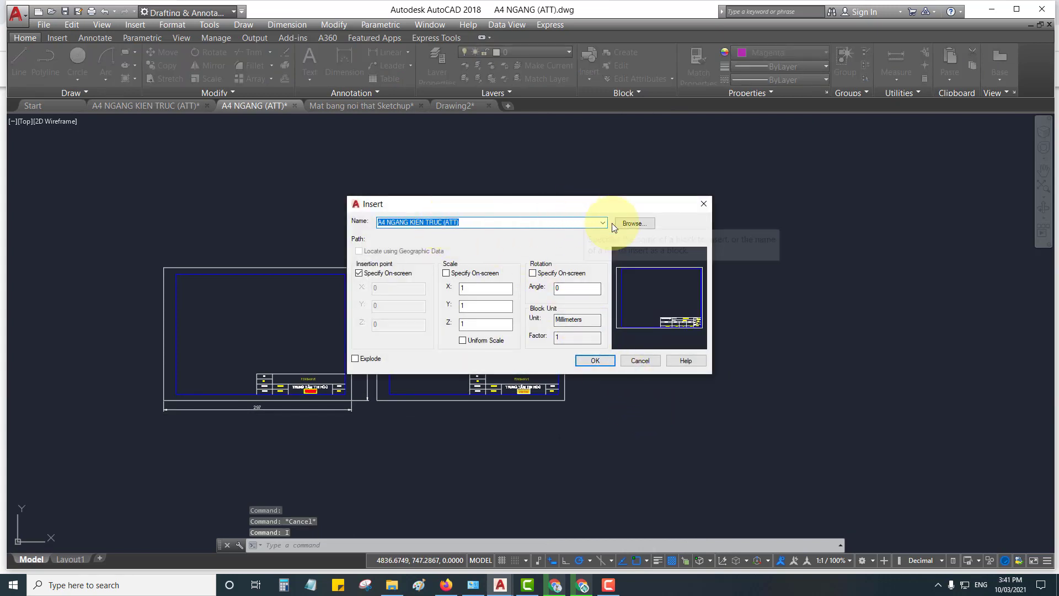
Insert A4 NGANG.dwg into the A4 NGANG (ATT) drawing, accepting default attribute values
{"action": "left_click", "coordinate": [629, 222]}
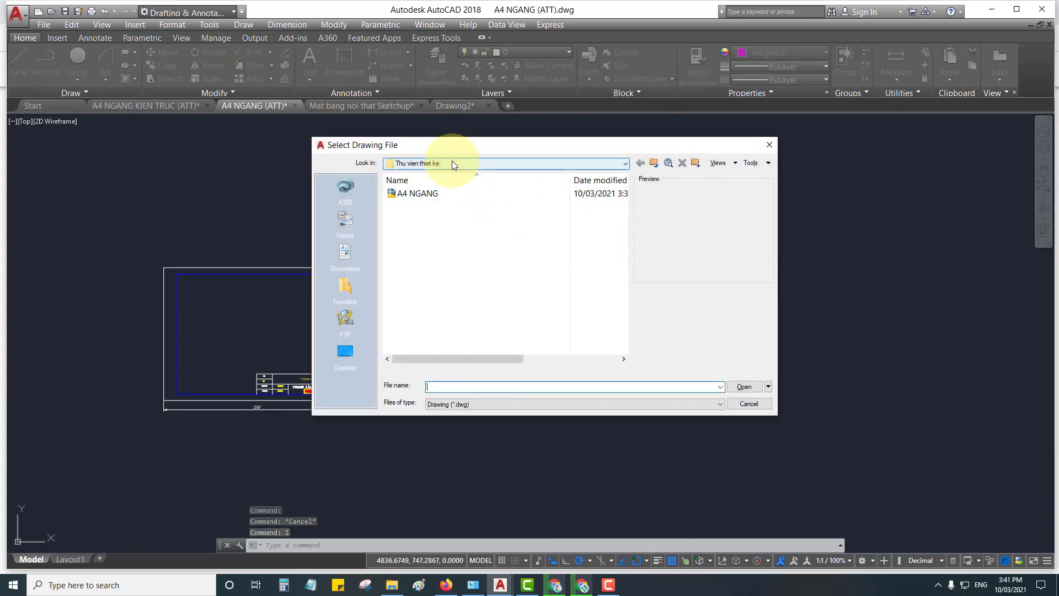
{"action": "left_click", "coordinate": [414, 193]}
{"action": "left_click", "coordinate": [743, 387]}
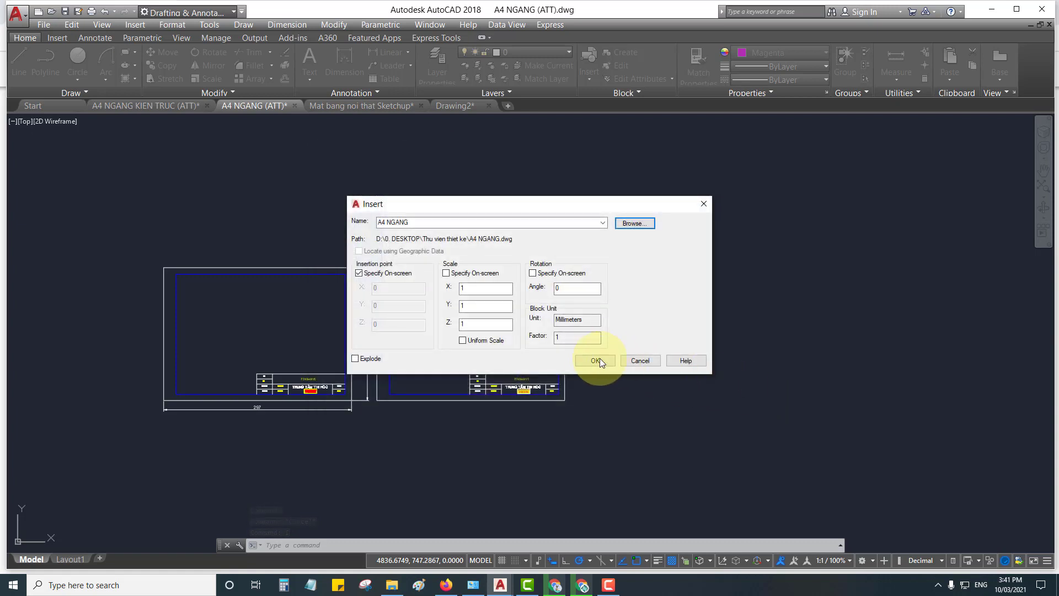
{"action": "left_click", "coordinate": [598, 360]}
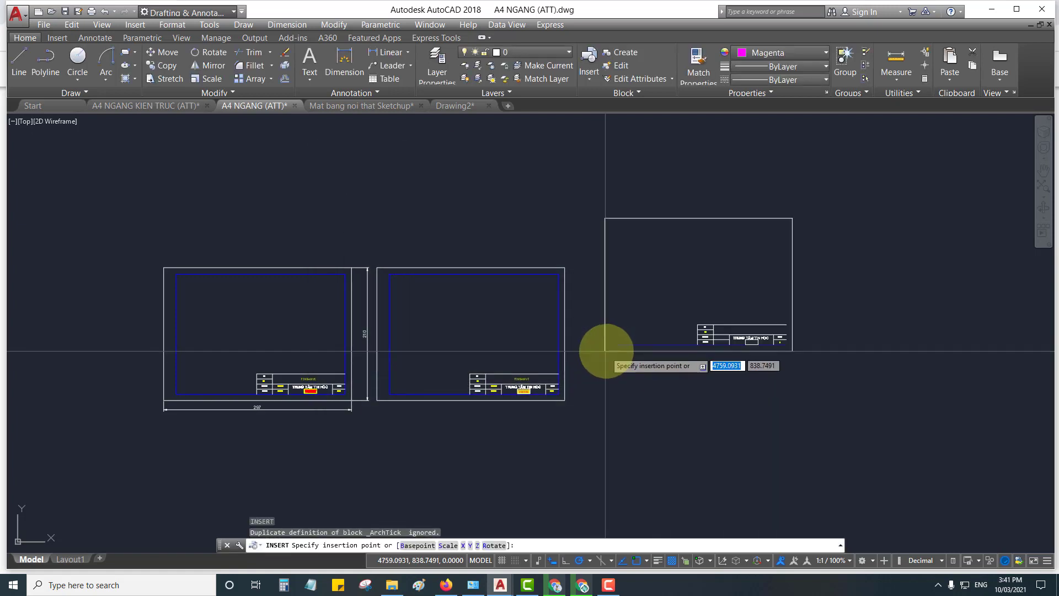
{"action": "left_click", "coordinate": [605, 399]}
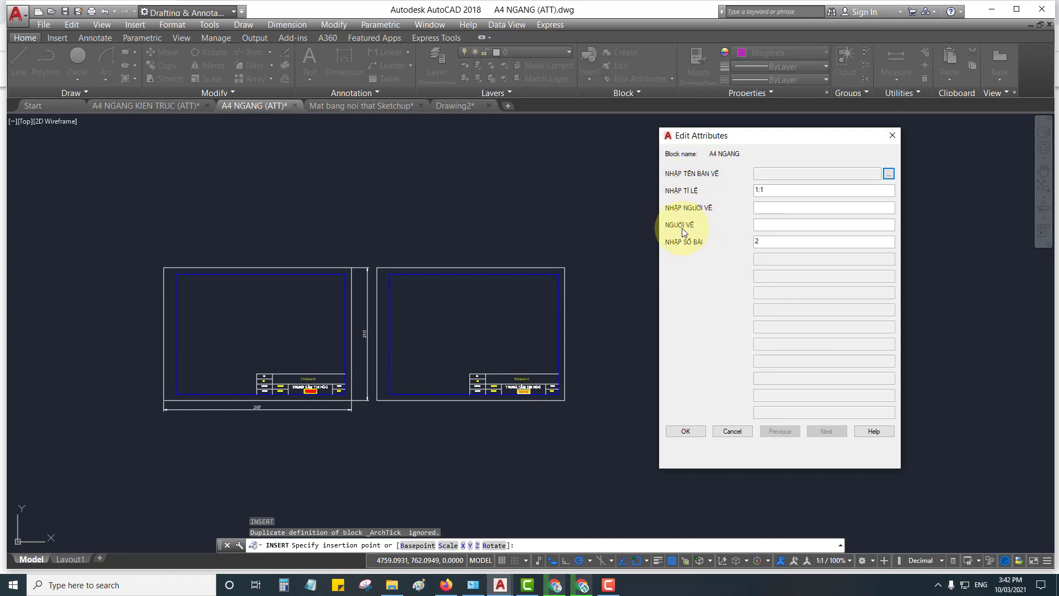
{"action": "left_click", "coordinate": [895, 134]}
{"action": "scroll", "coordinate": [662, 407], "scroll_direction": "up", "scroll_amount": 4}
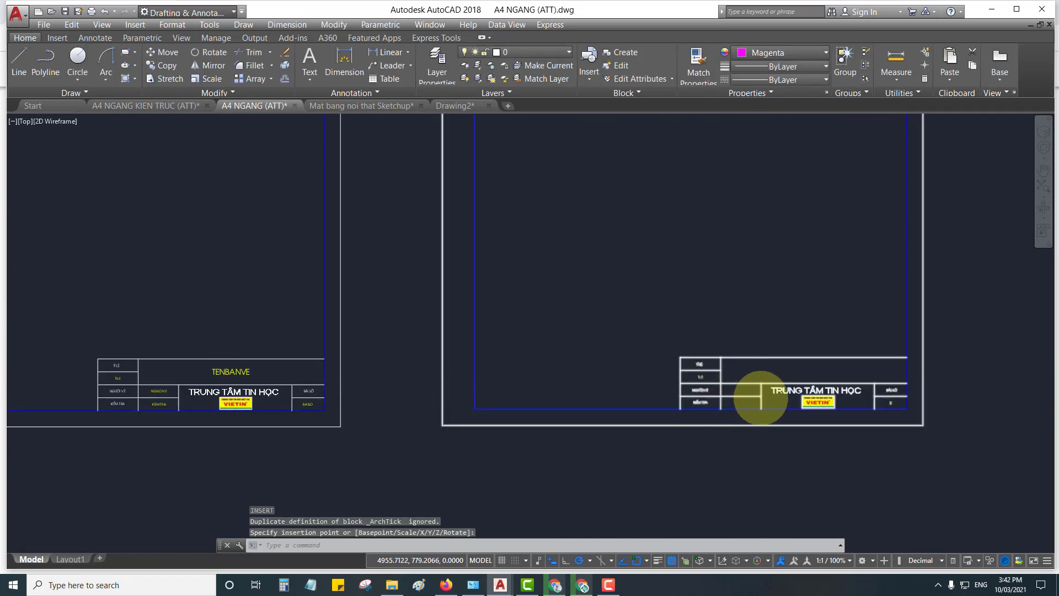
{"action": "scroll", "coordinate": [626, 387], "scroll_direction": "up", "scroll_amount": 4}
{"action": "middle_click_drag", "start_coordinate": [626, 387], "coordinate": [615, 386]}
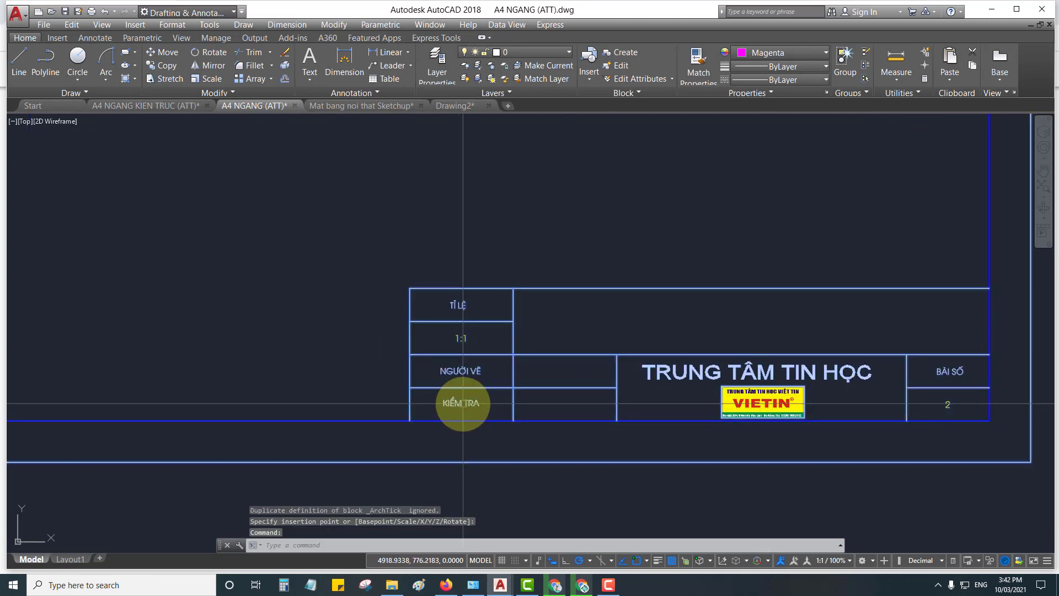
{"action": "key", "text": "Escape"}
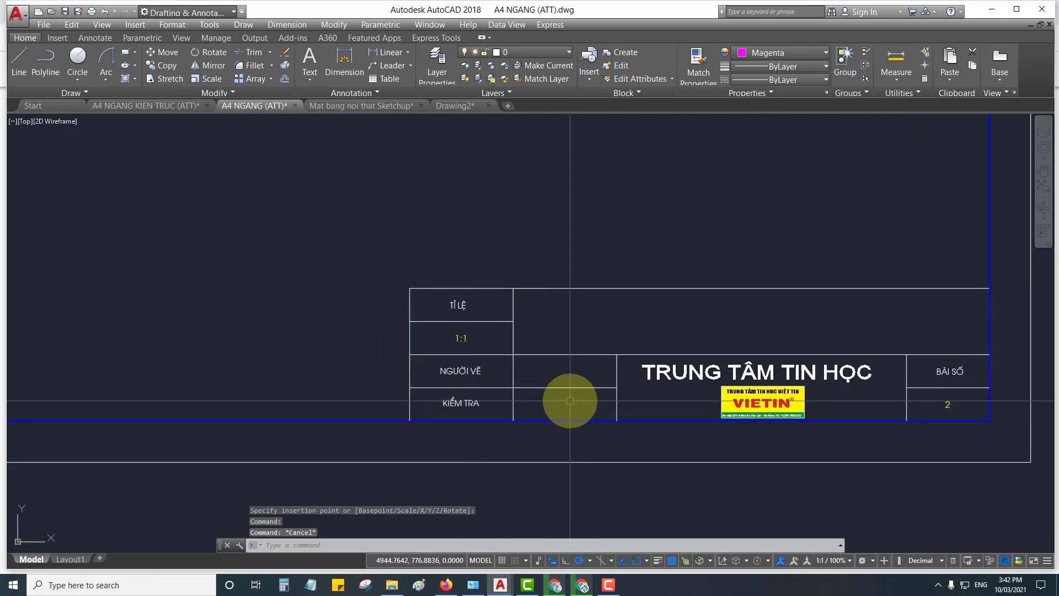
Window-select and delete the middle title-block frame
{"action": "scroll", "coordinate": [622, 397], "scroll_direction": "down", "scroll_amount": 2}
{"action": "scroll", "coordinate": [622, 397], "scroll_direction": "down", "scroll_amount": 1}
{"action": "scroll", "coordinate": [634, 402], "scroll_direction": "down", "scroll_amount": 3}
{"action": "middle_click_drag", "start_coordinate": [648, 408], "coordinate": [824, 385]}
{"action": "scroll", "coordinate": [734, 386], "scroll_direction": "up", "scroll_amount": 3}
{"action": "scroll", "coordinate": [715, 373], "scroll_direction": "down", "scroll_amount": 3}
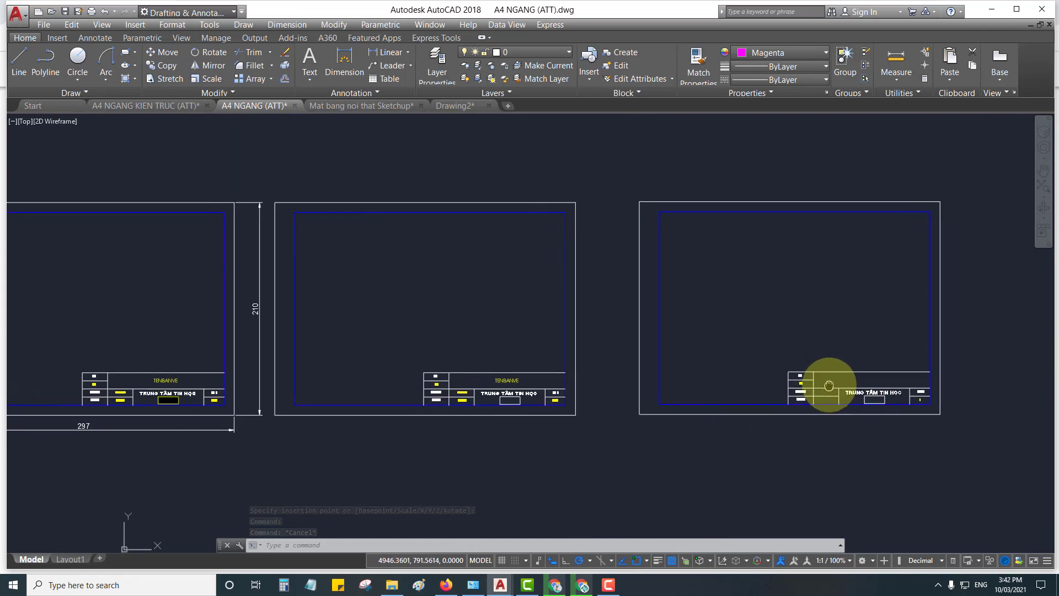
{"action": "middle_click_drag", "start_coordinate": [602, 394], "coordinate": [651, 397]}
{"action": "left_click", "coordinate": [322, 190]}
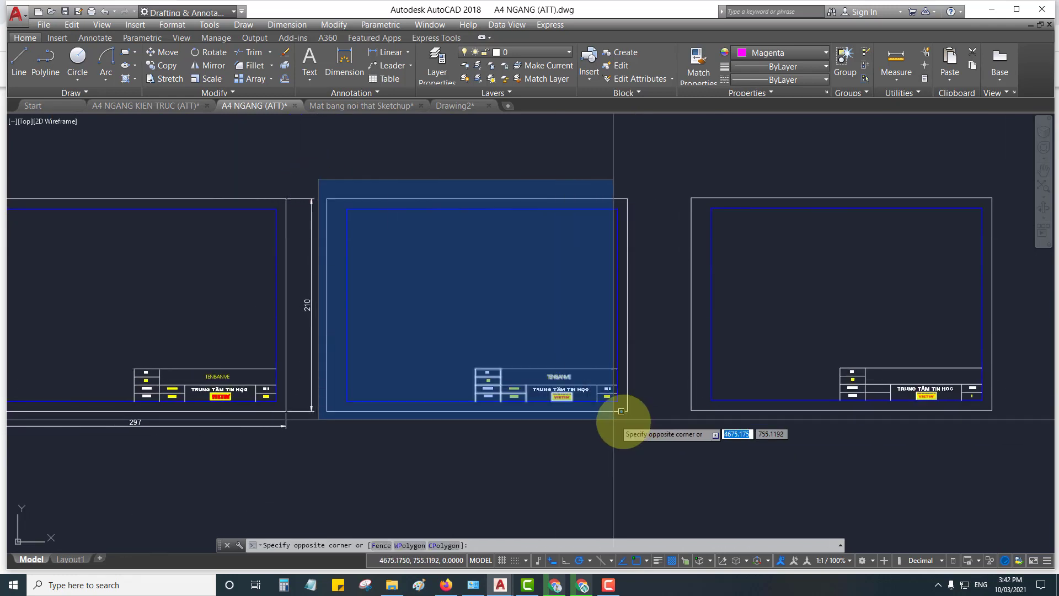
{"action": "left_click", "coordinate": [666, 454]}
{"action": "key", "text": "Delete"}
Window-select and delete the newly inserted A4 NGANG frame
{"action": "middle_click_drag", "start_coordinate": [799, 359], "coordinate": [633, 300]}
{"action": "scroll", "coordinate": [489, 364], "scroll_direction": "up", "scroll_amount": 3}
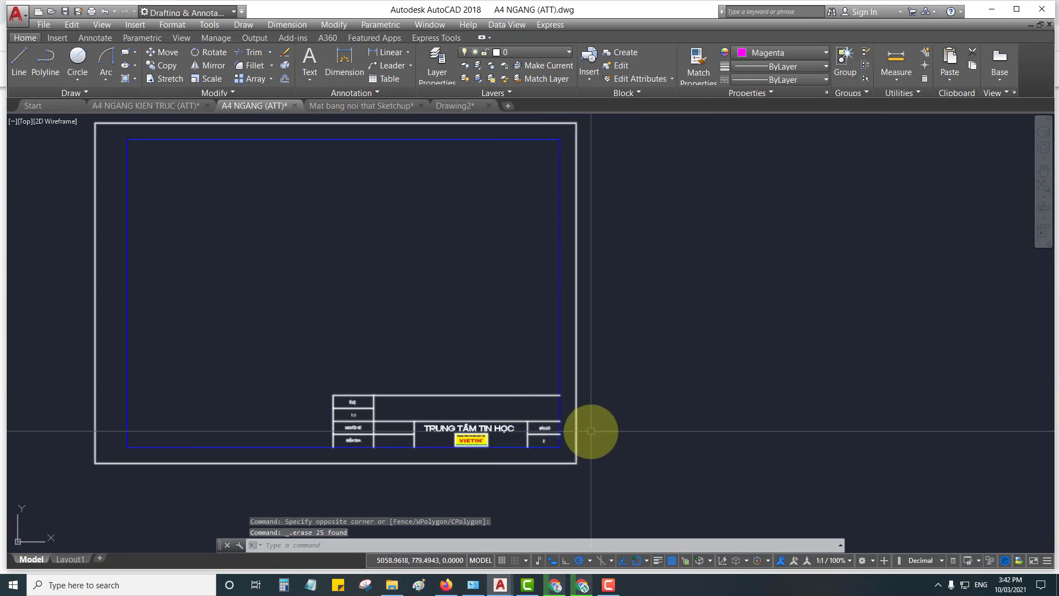
{"action": "middle_click_drag", "start_coordinate": [591, 432], "coordinate": [587, 433]}
{"action": "scroll", "coordinate": [541, 418], "scroll_direction": "down", "scroll_amount": 2}
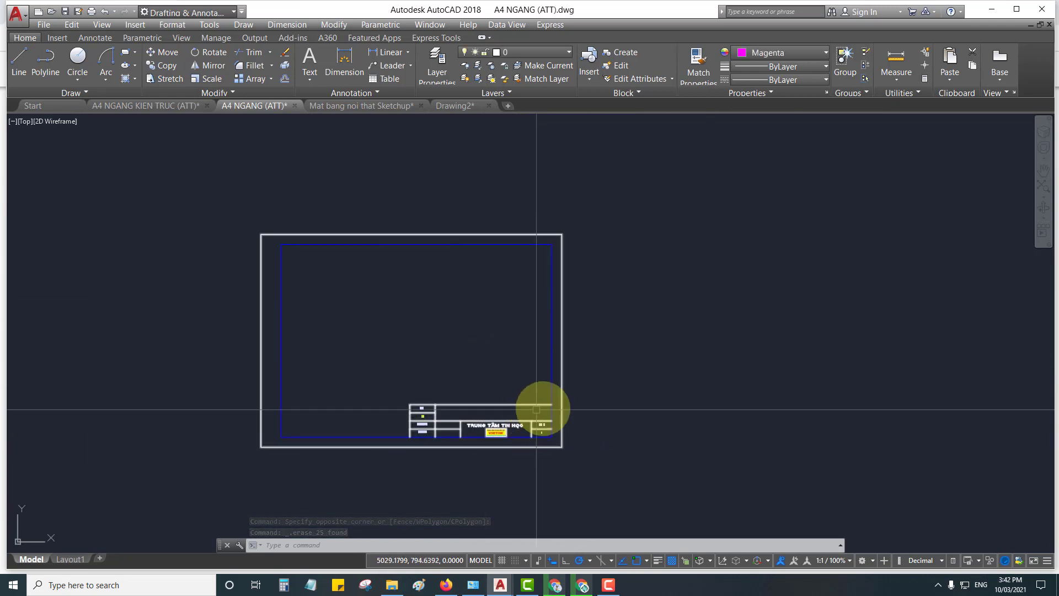
{"action": "left_click", "coordinate": [602, 475]}
{"action": "left_click", "coordinate": [289, 234]}
{"action": "key", "text": "Delete"}
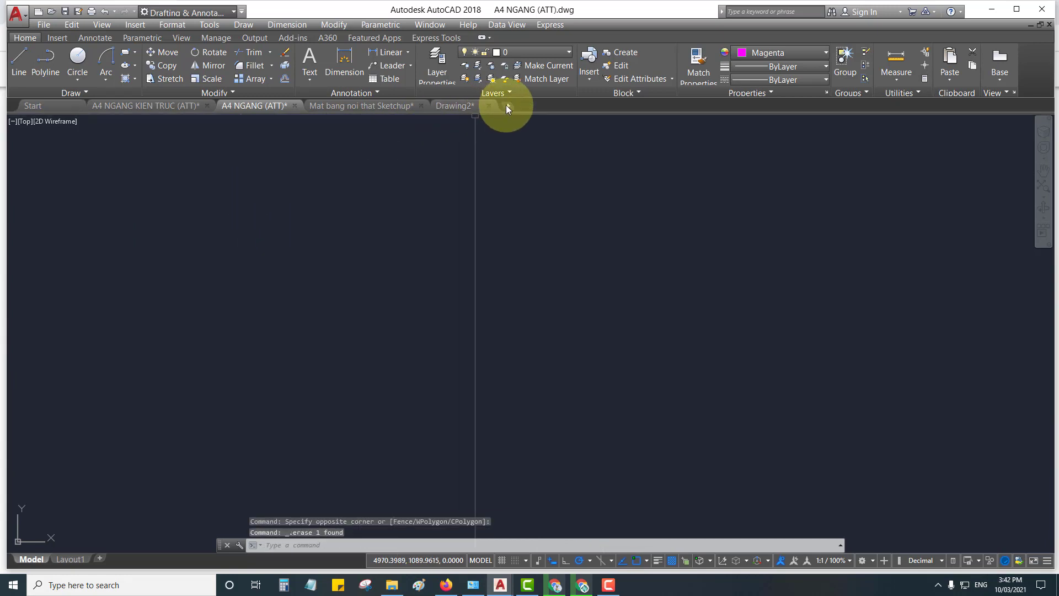
Open new Drawing3 and insert A4 NGANG.dwg, keeping defaults scale 1:1 and sheet 2
{"action": "left_click", "coordinate": [507, 106]}
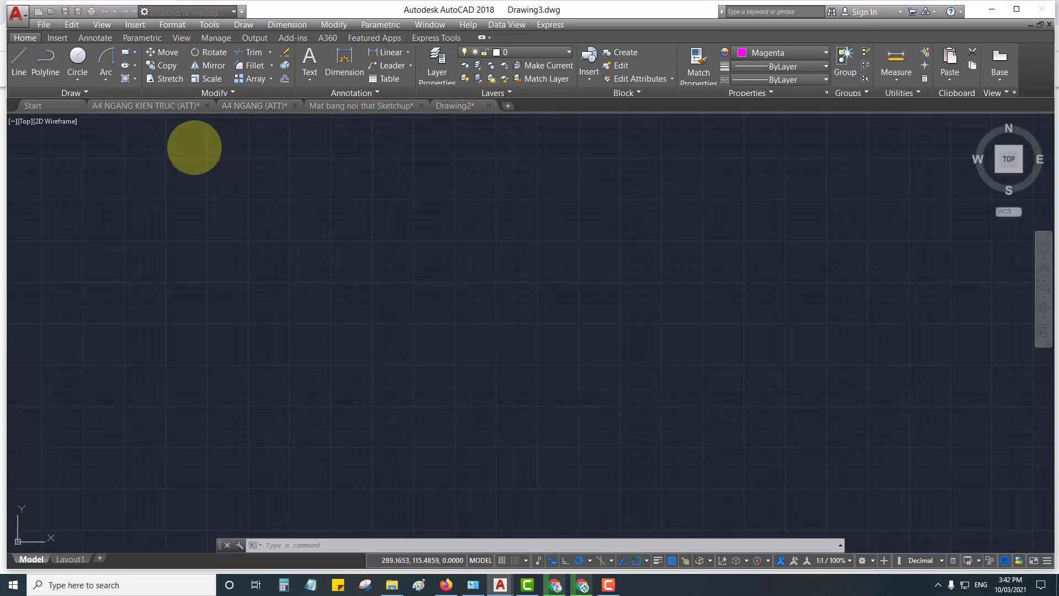
{"action": "key", "text": "Return"}
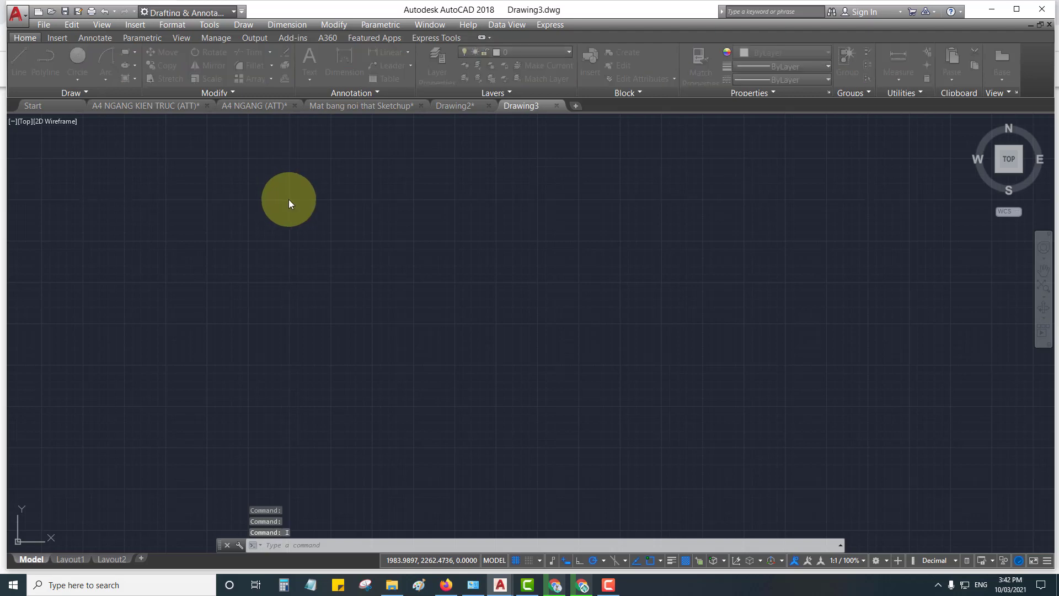
{"action": "left_click", "coordinate": [634, 223]}
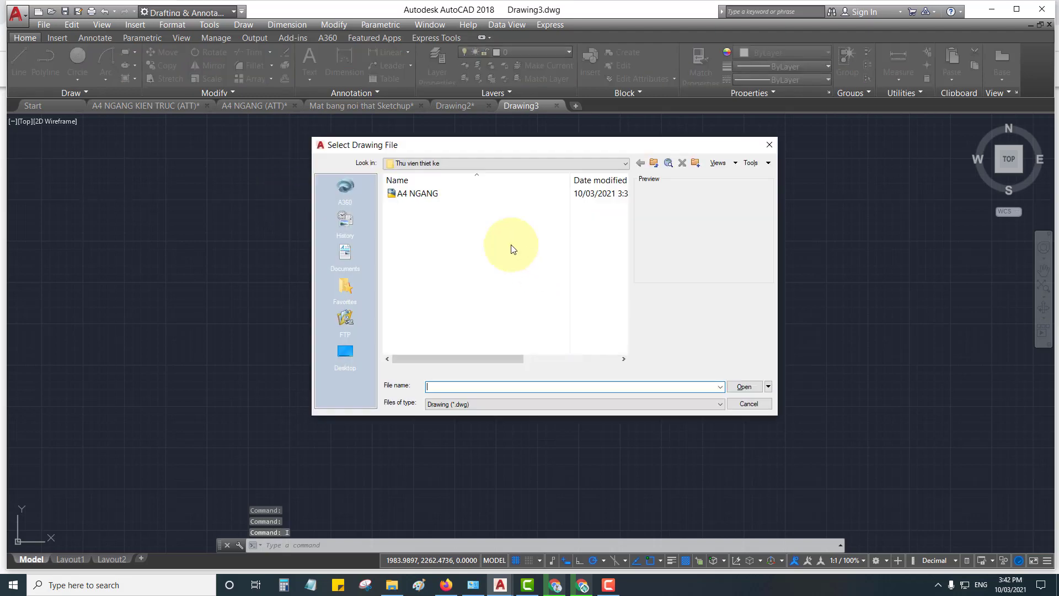
{"action": "double_click", "coordinate": [421, 191]}
{"action": "left_click", "coordinate": [594, 360]}
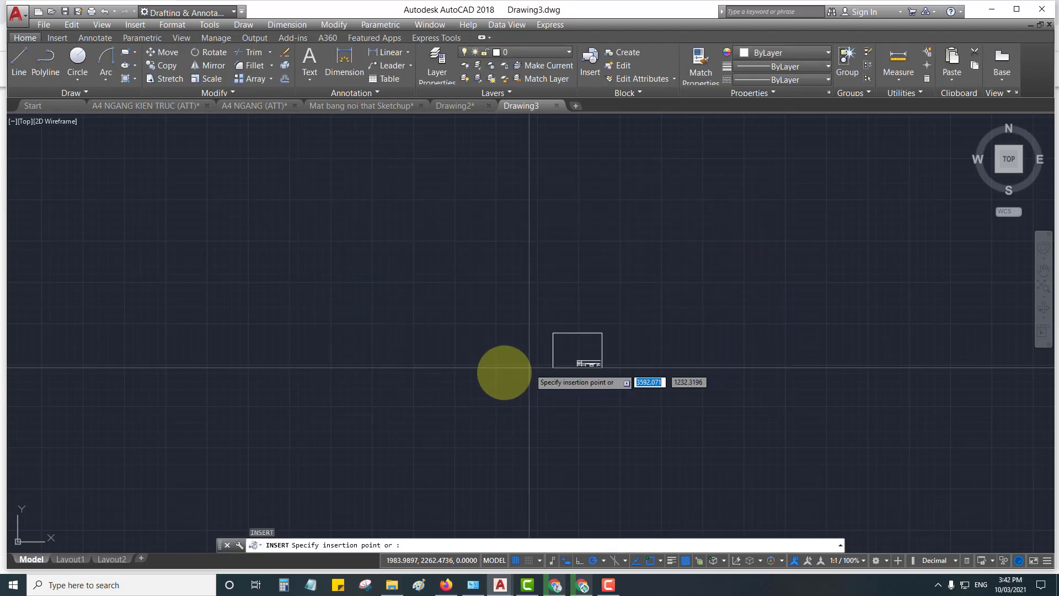
{"action": "left_click", "coordinate": [229, 418]}
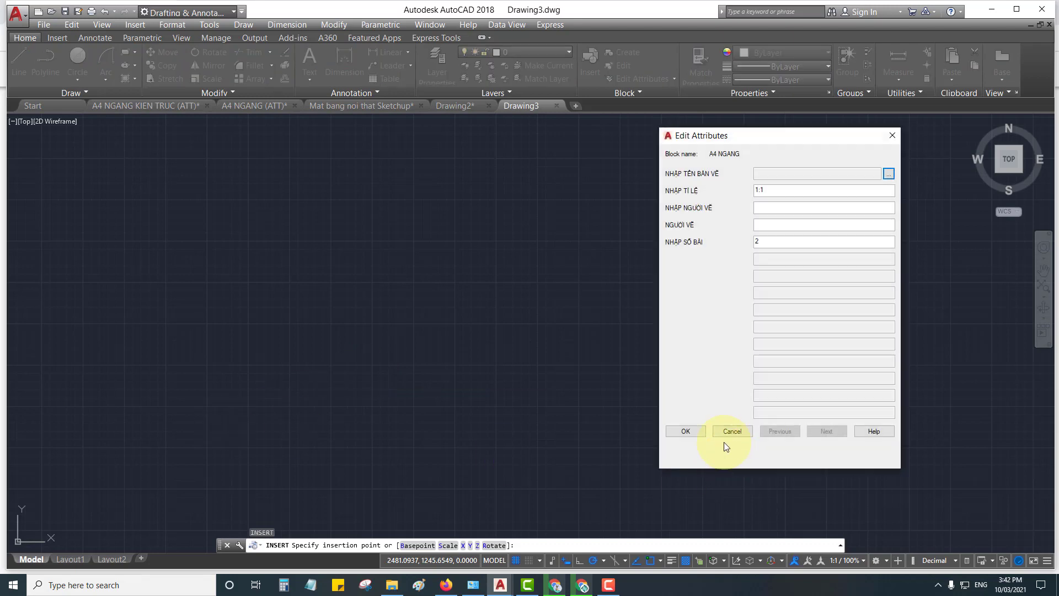
{"action": "left_click", "coordinate": [729, 432]}
{"action": "scroll", "coordinate": [390, 349], "scroll_direction": "up", "scroll_amount": 5}
{"action": "scroll", "coordinate": [390, 349], "scroll_direction": "up", "scroll_amount": 4}
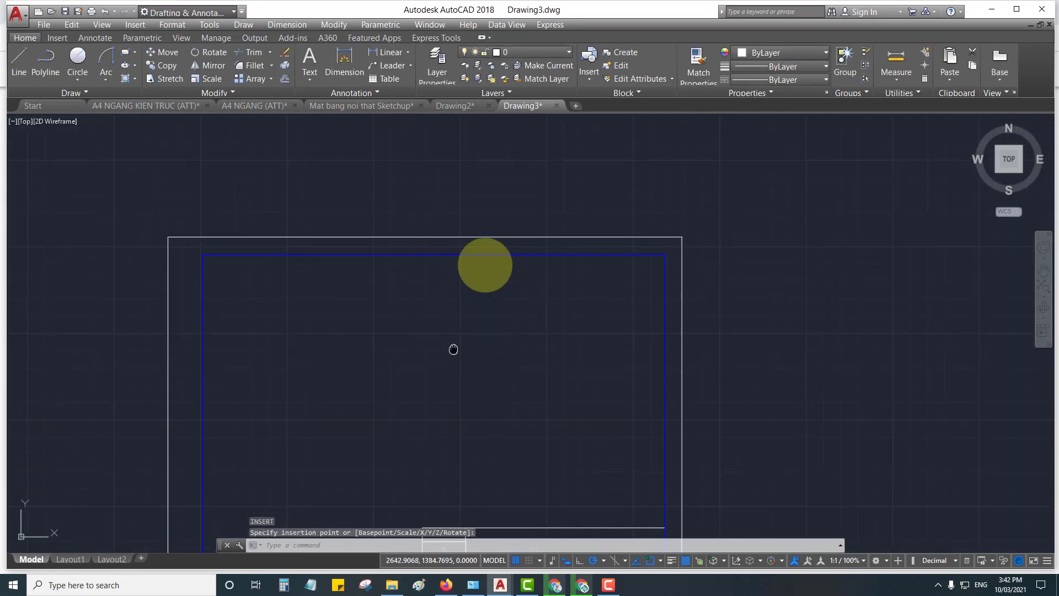
{"action": "middle_click_drag", "start_coordinate": [453, 349], "coordinate": [490, 186]}
{"action": "scroll", "coordinate": [575, 403], "scroll_direction": "down", "scroll_amount": 3}
{"action": "scroll", "coordinate": [552, 394], "scroll_direction": "up", "scroll_amount": 3}
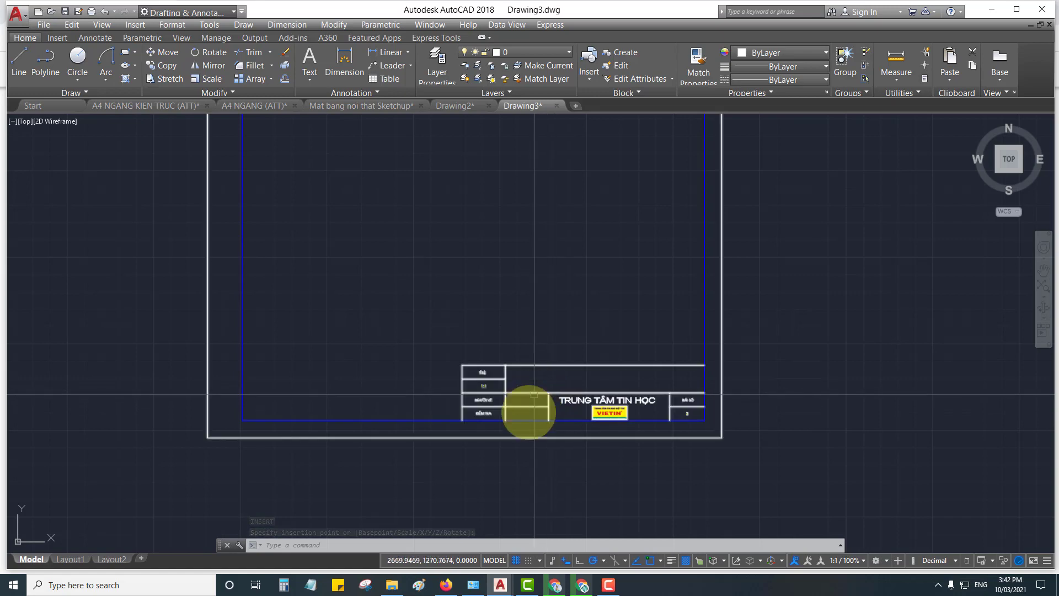
{"action": "scroll", "coordinate": [530, 436], "scroll_direction": "up", "scroll_amount": 2}
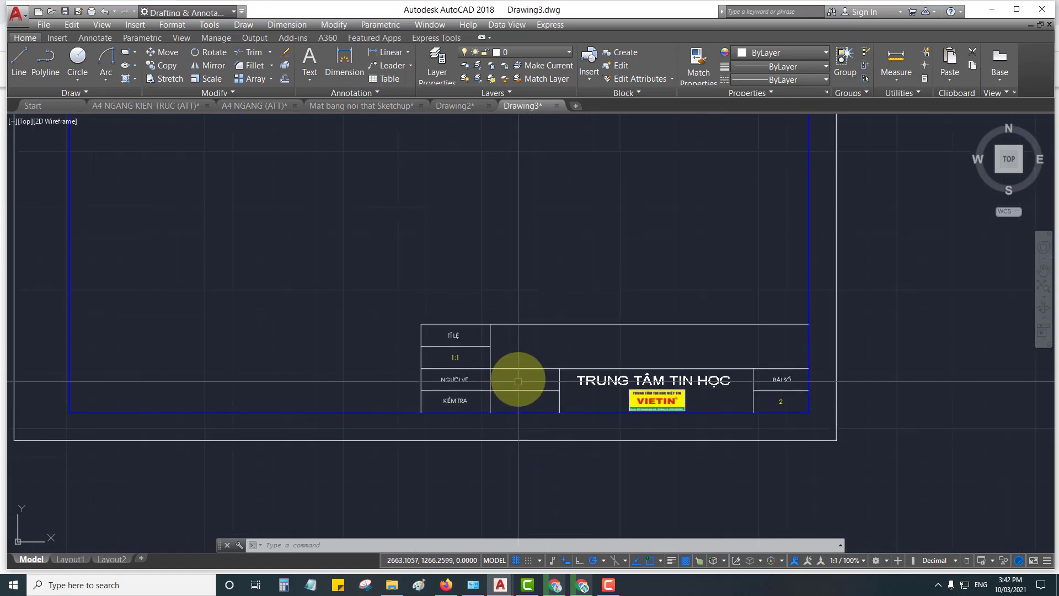
Edit the title block's drawing name and set the TILE scale attribute to 1:2
{"action": "double_click", "coordinate": [528, 369]}
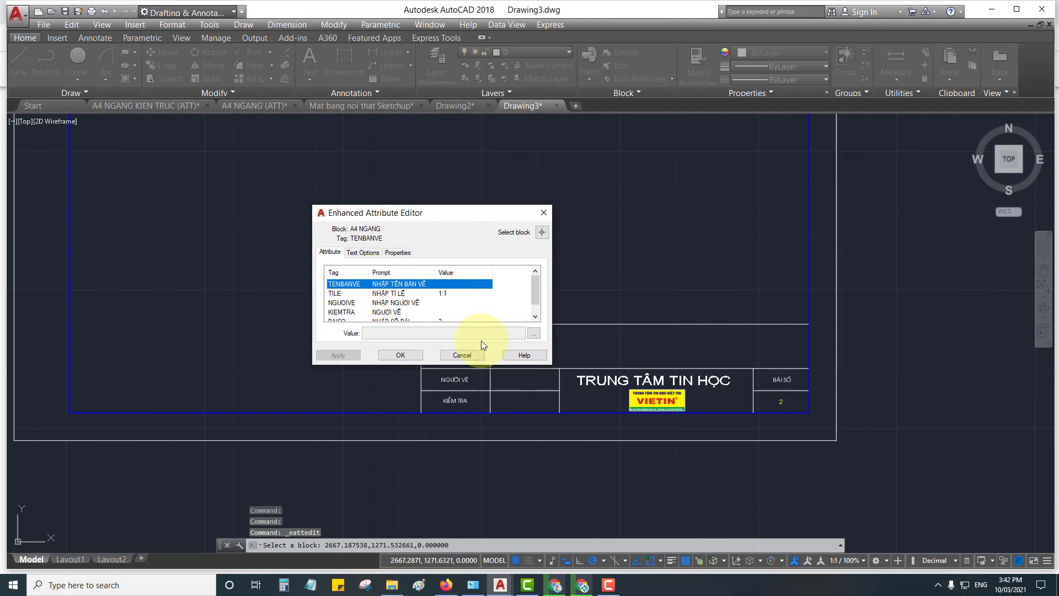
{"action": "left_click", "coordinate": [534, 333]}
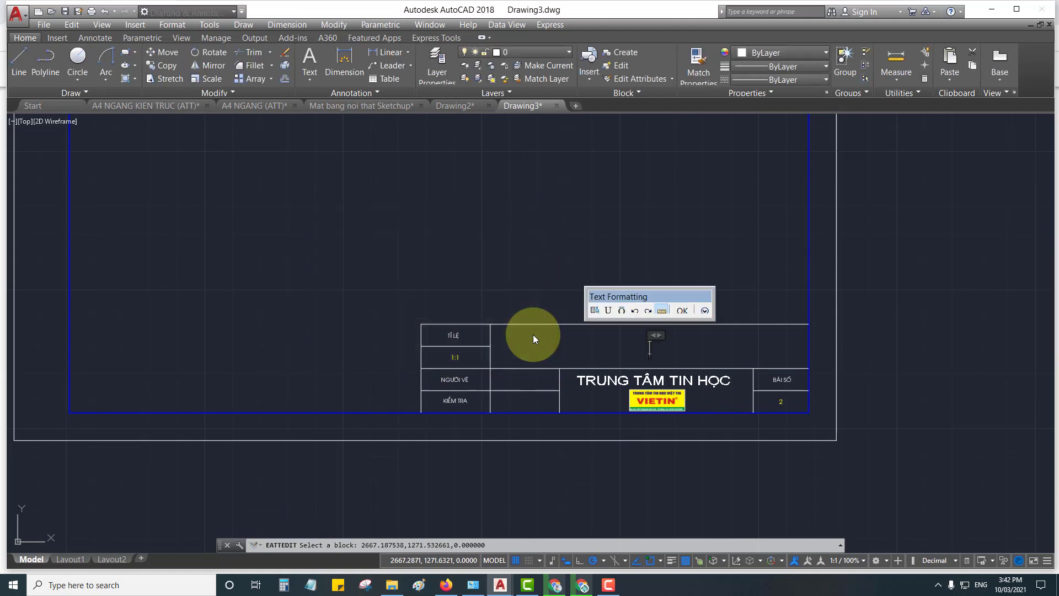
{"action": "left_click", "coordinate": [680, 311]}
{"action": "left_click", "coordinate": [340, 294]}
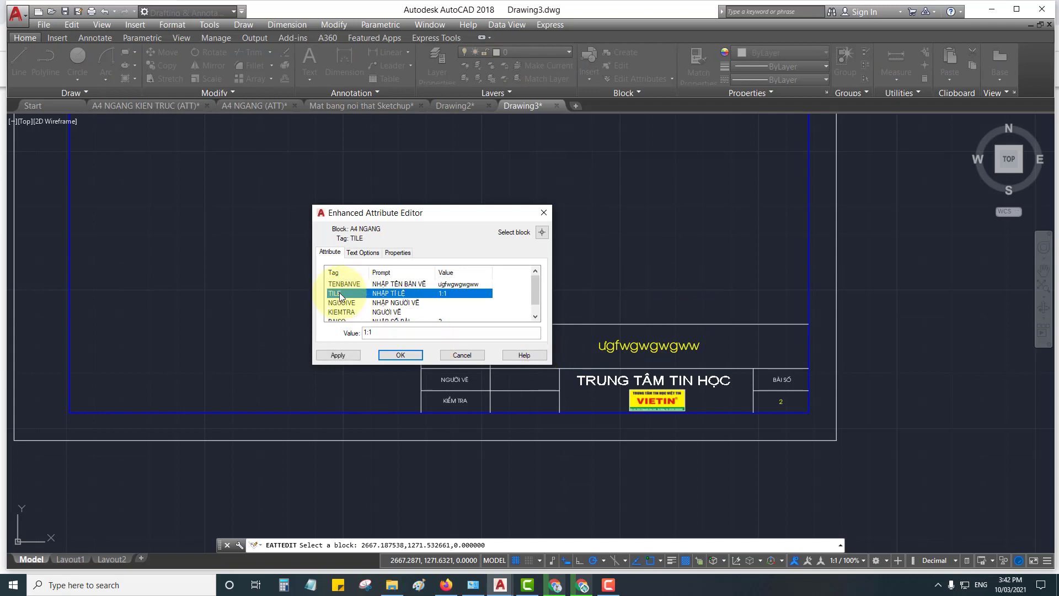
{"action": "key", "text": "ctrl+c"}
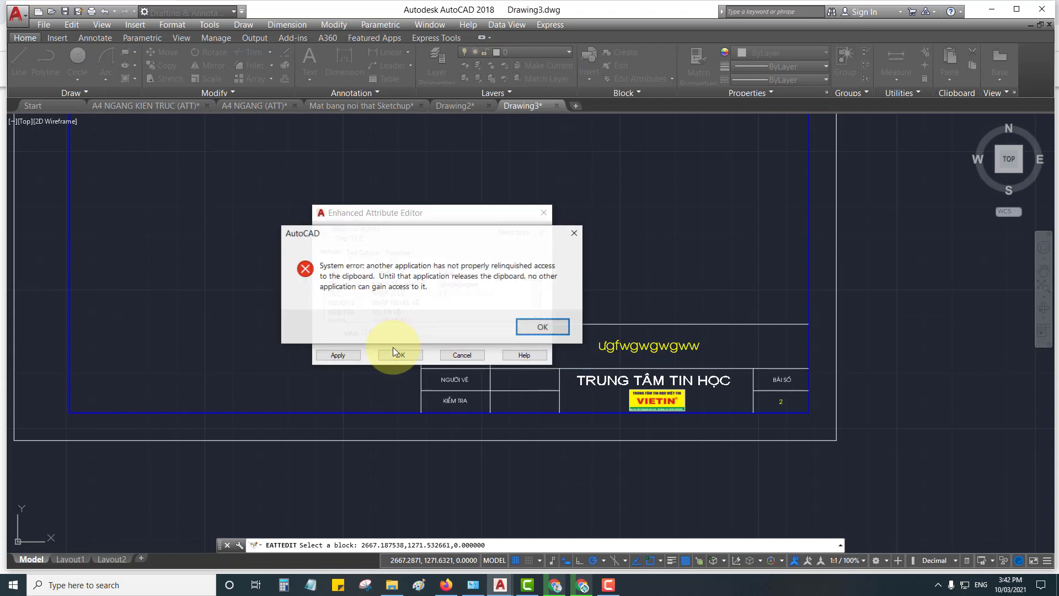
{"action": "left_click", "coordinate": [546, 327]}
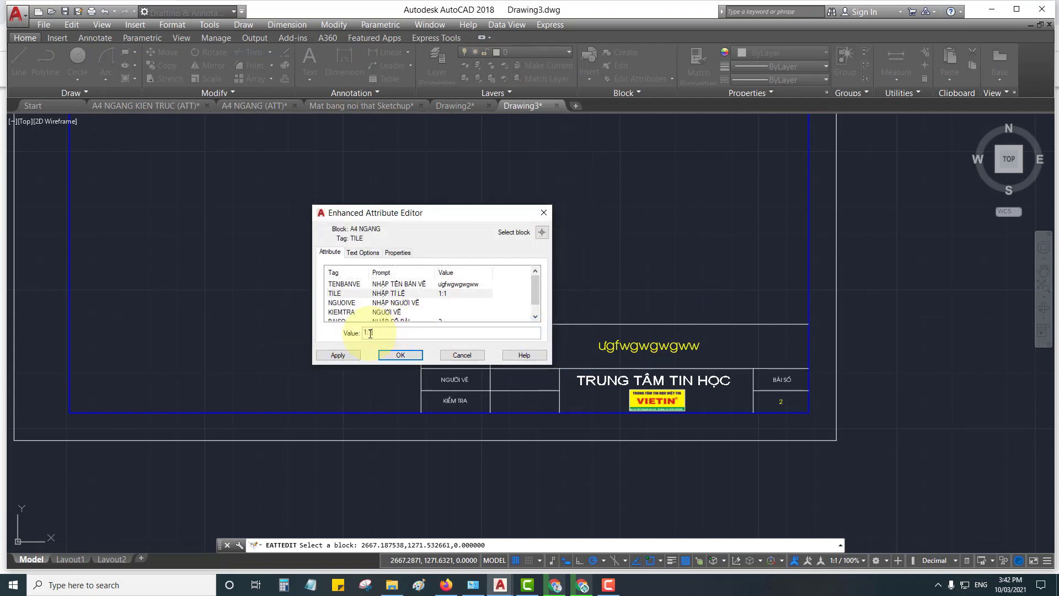
{"action": "left_click", "coordinate": [406, 356]}
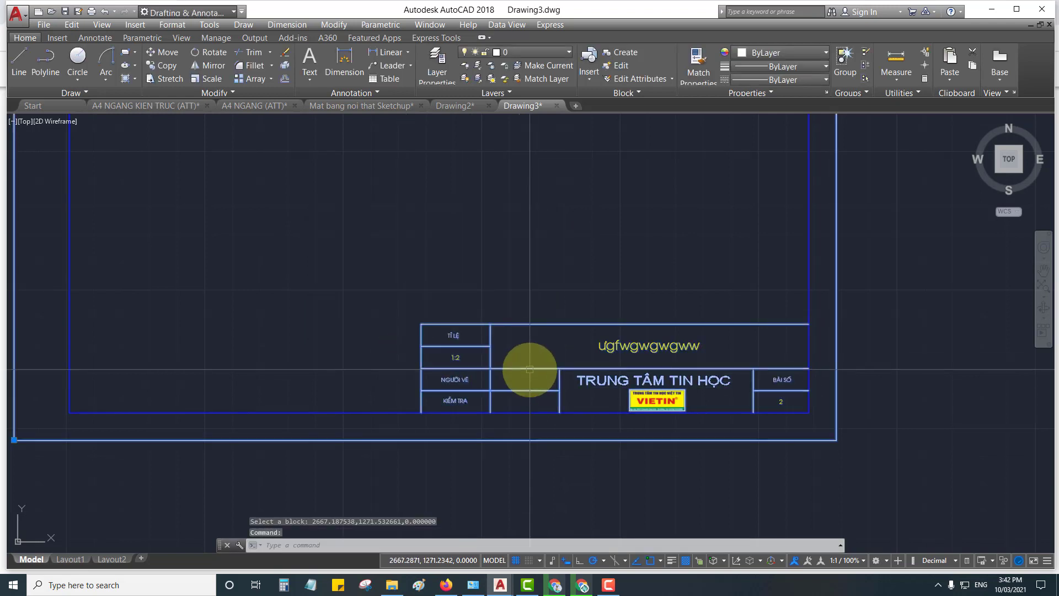
Paste a value into the title block's checker field in the attribute editor
{"action": "double_click", "coordinate": [529, 369]}
{"action": "left_click", "coordinate": [379, 303]}
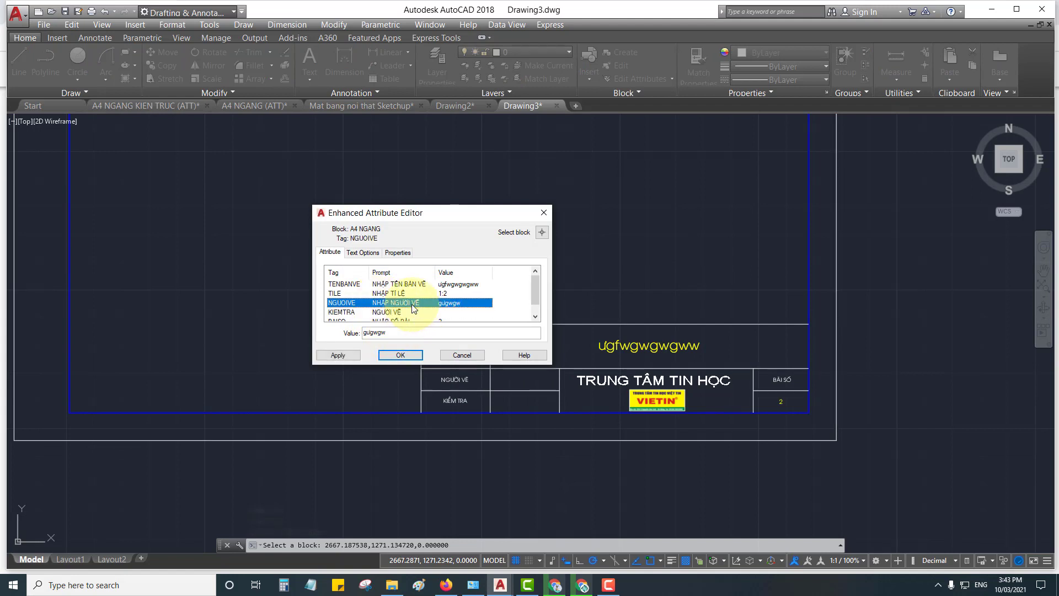
{"action": "left_click", "coordinate": [398, 331]}
{"action": "key", "text": "ctrl+v"}
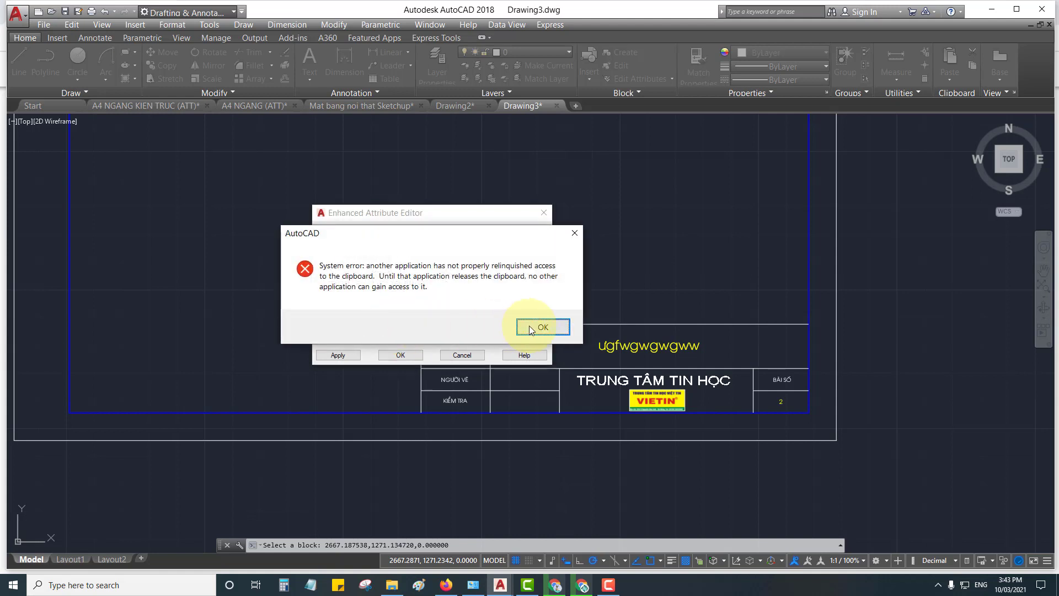
{"action": "left_click", "coordinate": [530, 325]}
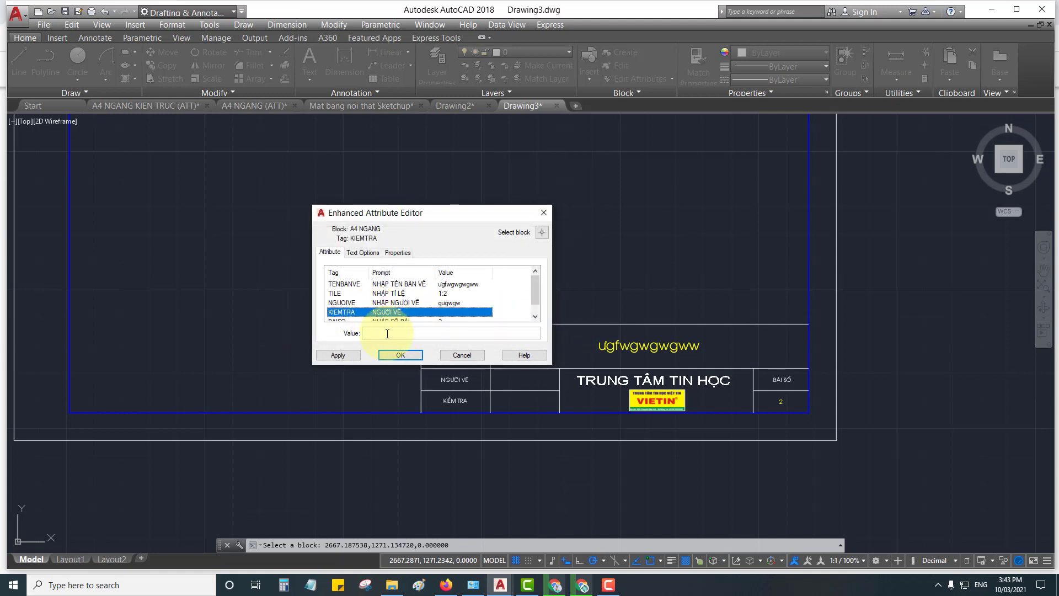
{"action": "type", "text": "sdbvssv"}
{"action": "left_click", "coordinate": [398, 355]}
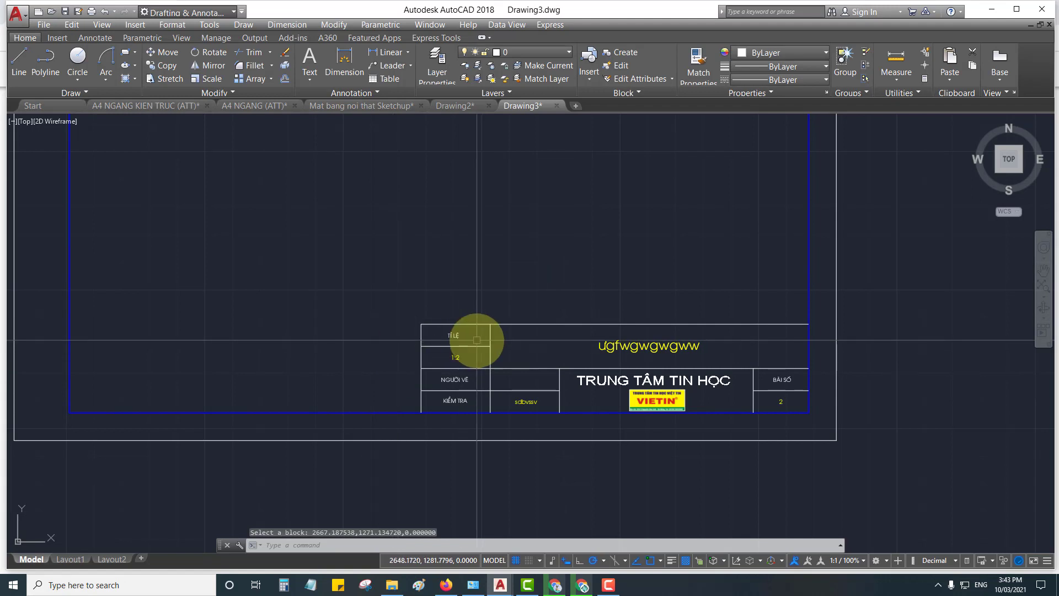
Enter sdssgv as the NGƯỜI VẼ drafter attribute and close the editor
{"action": "left_click", "coordinate": [458, 341]}
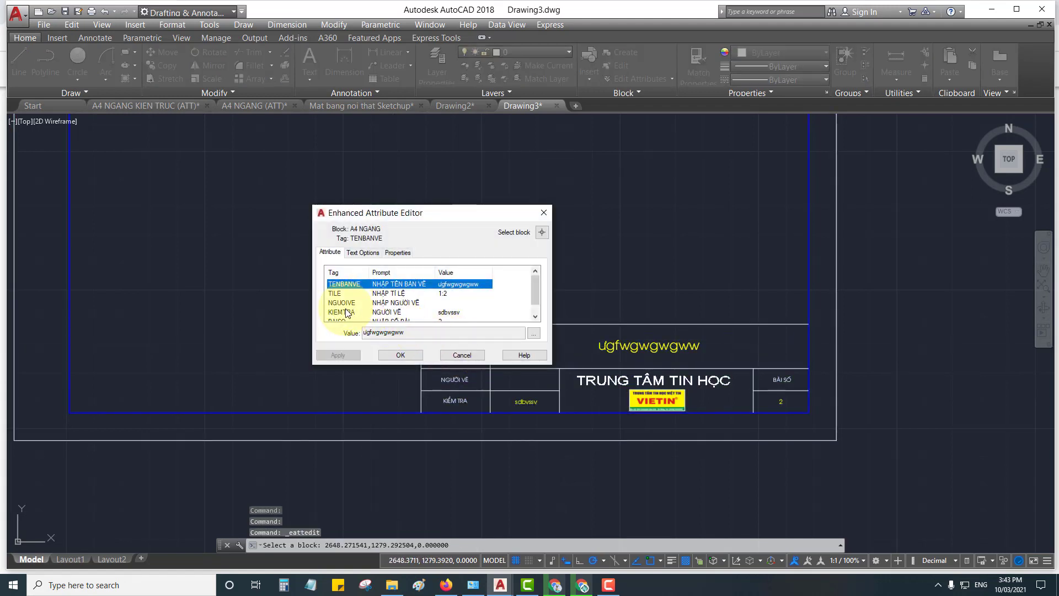
{"action": "left_click", "coordinate": [351, 303]}
{"action": "type", "text": "sdssgv"}
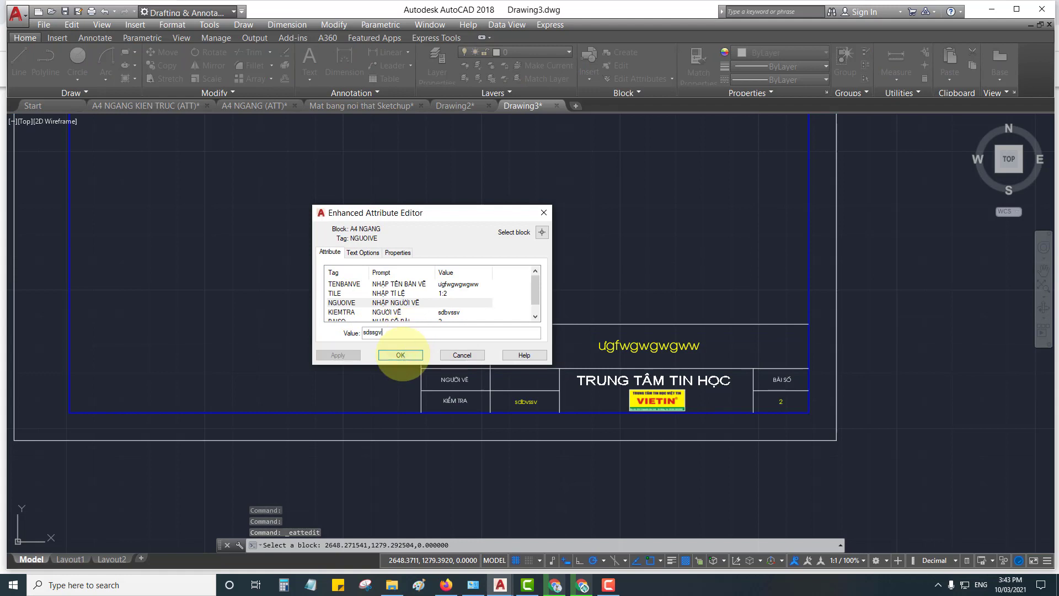
{"action": "left_click", "coordinate": [400, 355]}
{"action": "scroll", "coordinate": [759, 417], "scroll_direction": "up", "scroll_amount": 2}
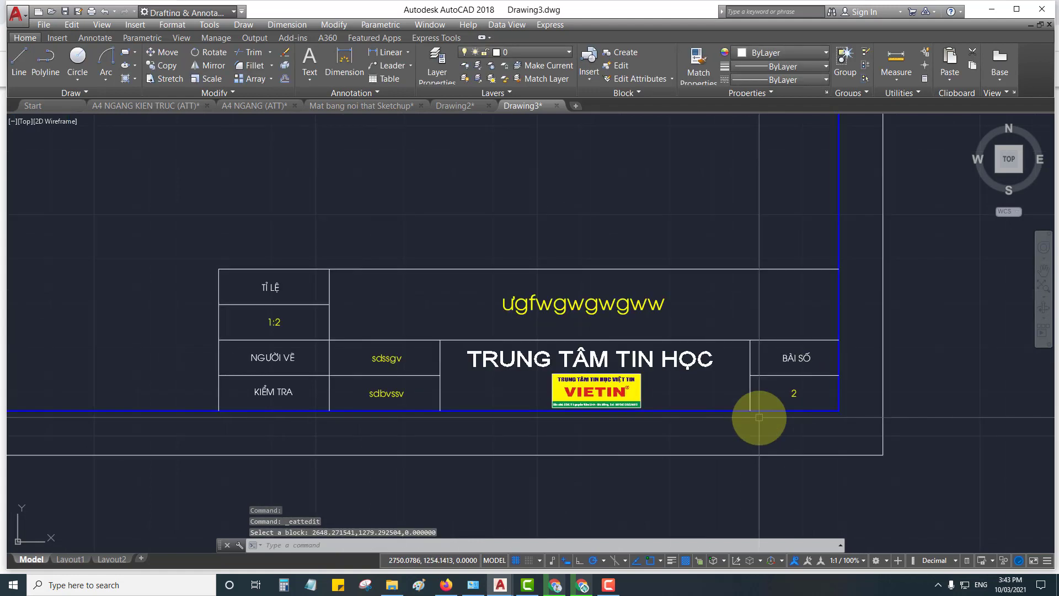
{"action": "scroll", "coordinate": [759, 417], "scroll_direction": "down", "scroll_amount": 4}
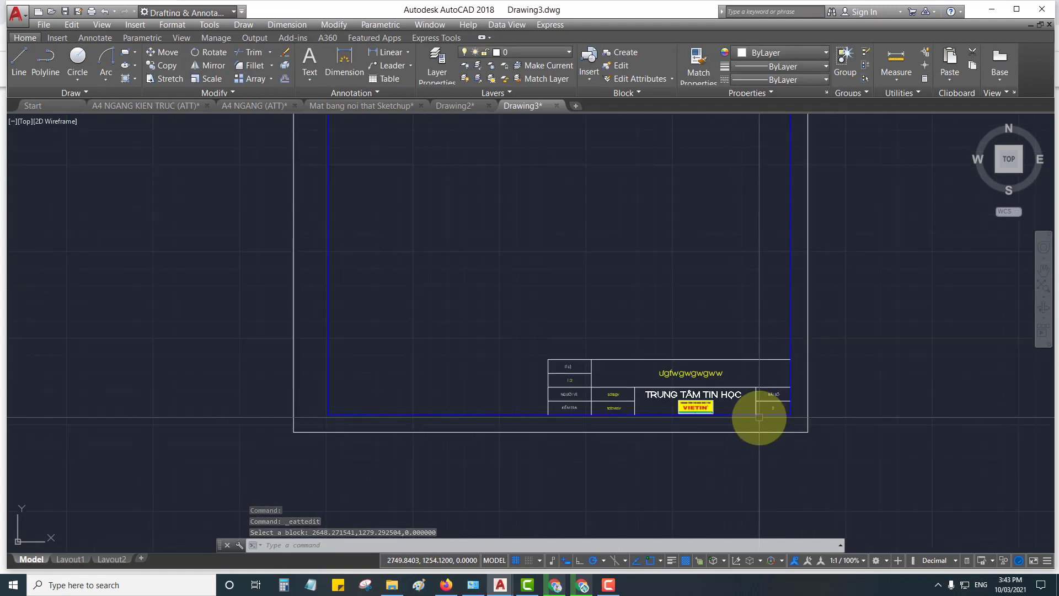
Copy the title-block frame to the right of the original, based at its lower-left corner
{"action": "middle_click_drag", "start_coordinate": [759, 417], "coordinate": [574, 439]}
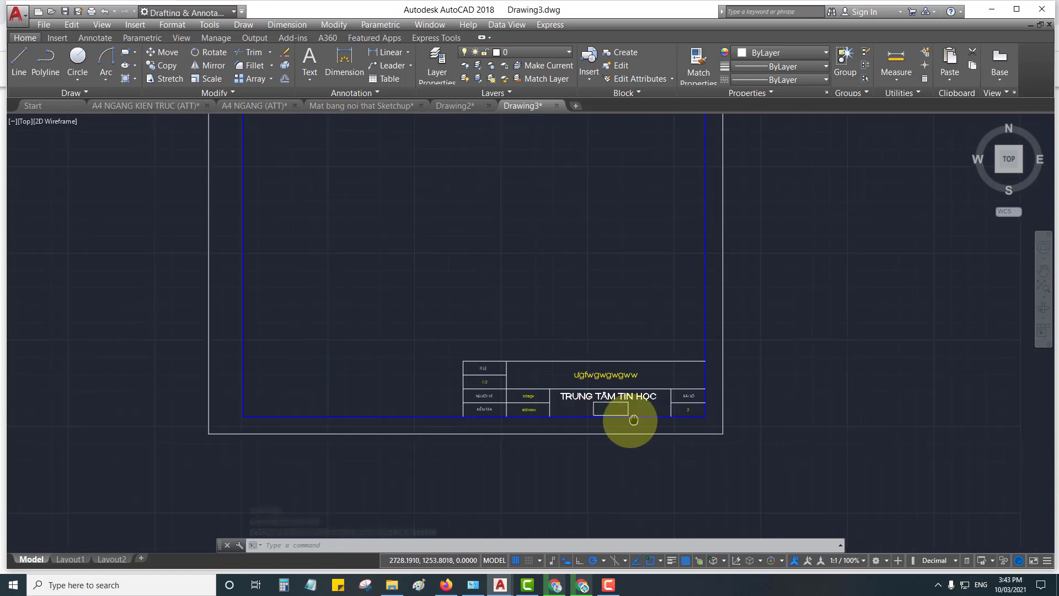
{"action": "left_click", "coordinate": [369, 438]}
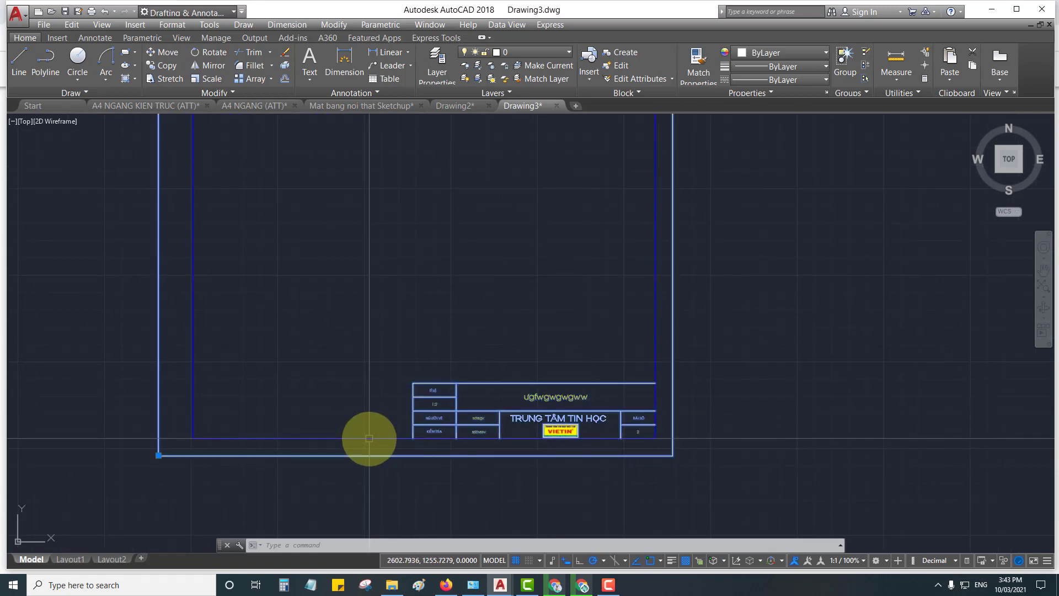
{"action": "left_click", "coordinate": [158, 455]}
{"action": "key", "text": "space"}
{"action": "type", "text": "c"}
{"action": "key", "text": "Return"}
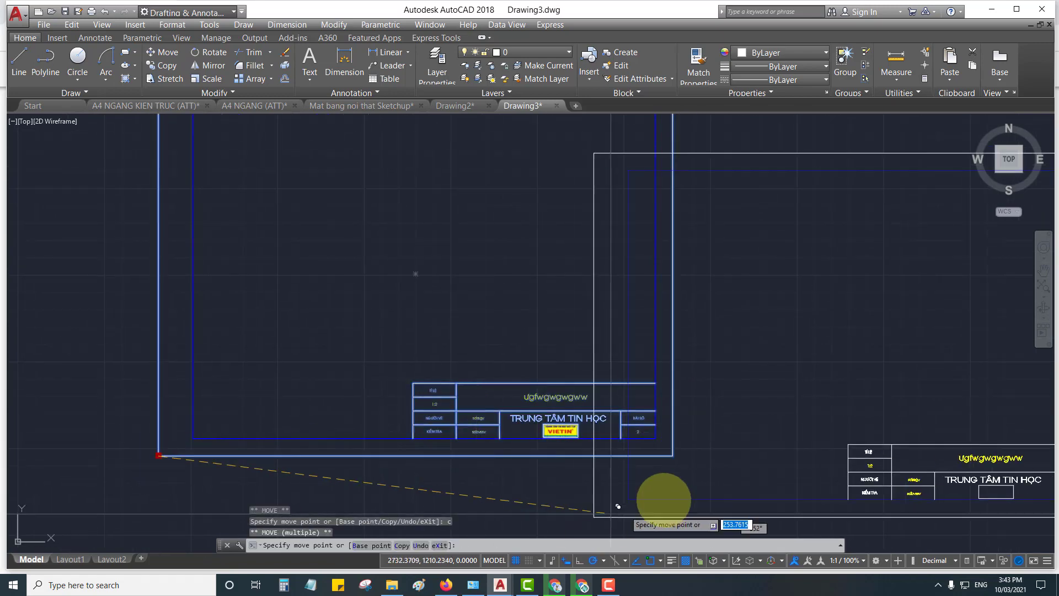
{"action": "middle_click_drag", "start_coordinate": [661, 496], "coordinate": [465, 450]}
{"action": "key", "text": "Escape"}
{"action": "key", "text": "Escape"}
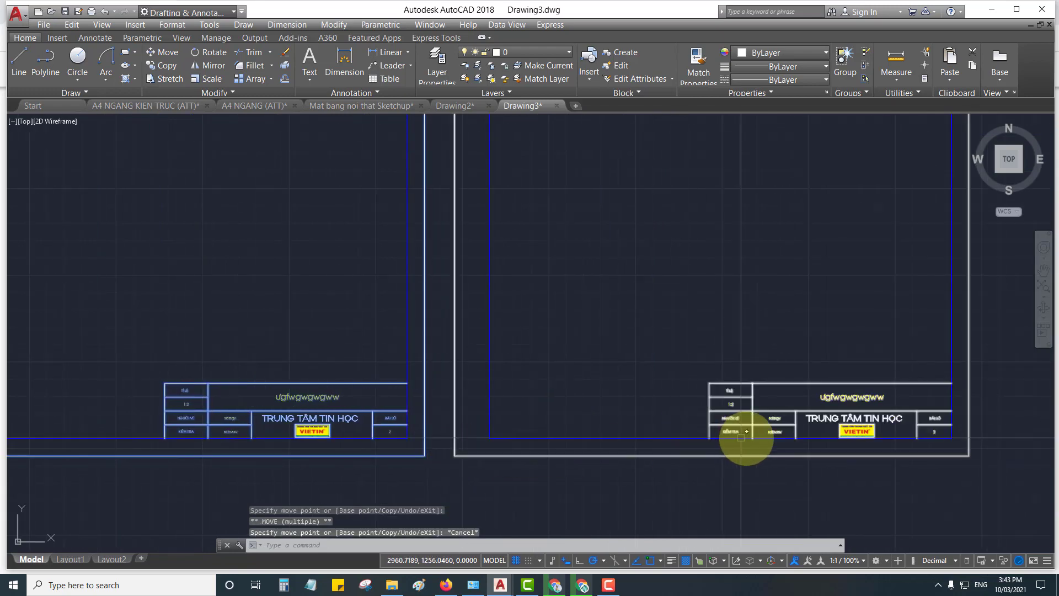
{"action": "scroll", "coordinate": [652, 312], "scroll_direction": "up", "scroll_amount": 5}
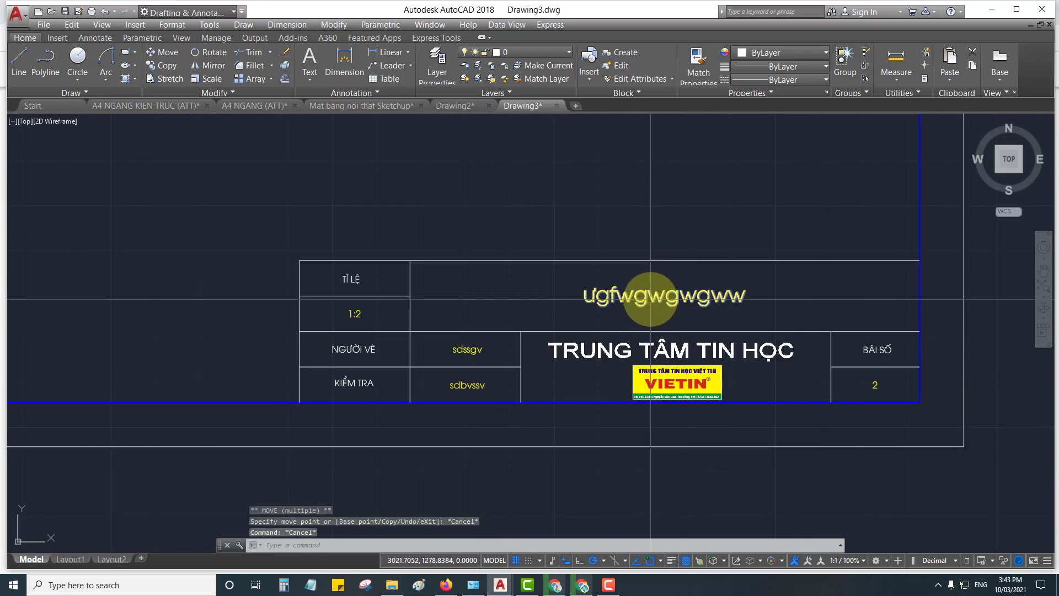
Change the copy's drawing title from ưgfwgwgwgww to hhgwgwgwgwg
{"action": "double_click", "coordinate": [652, 298]}
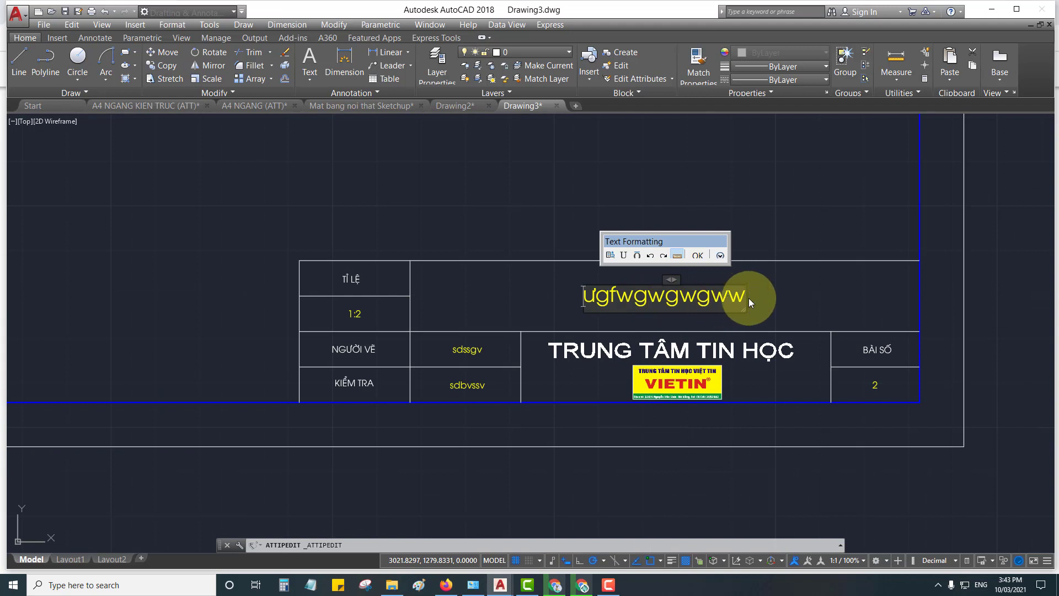
{"action": "left_click_drag", "start_coordinate": [742, 296], "coordinate": [580, 298]}
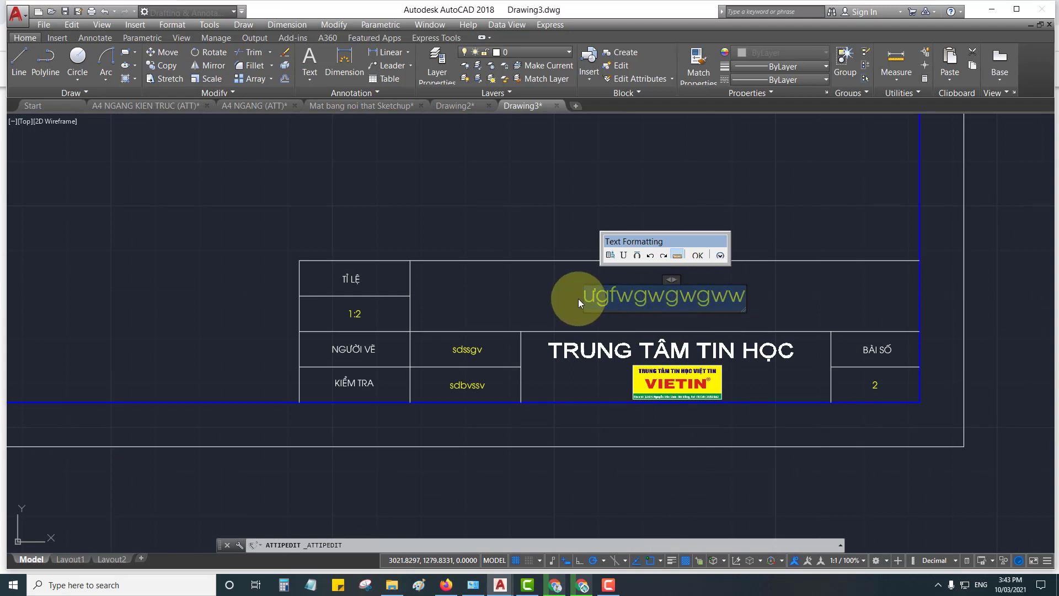
{"action": "type", "text": "hhgwgwgwgwg"}
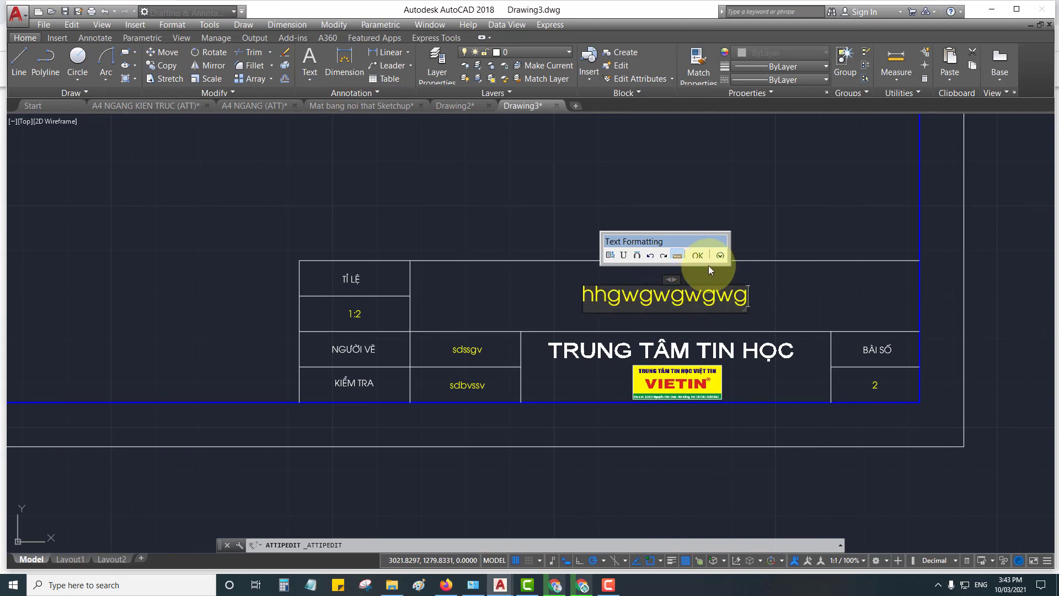
{"action": "left_click", "coordinate": [703, 257]}
{"action": "scroll", "coordinate": [739, 331], "scroll_direction": "down", "scroll_amount": 5}
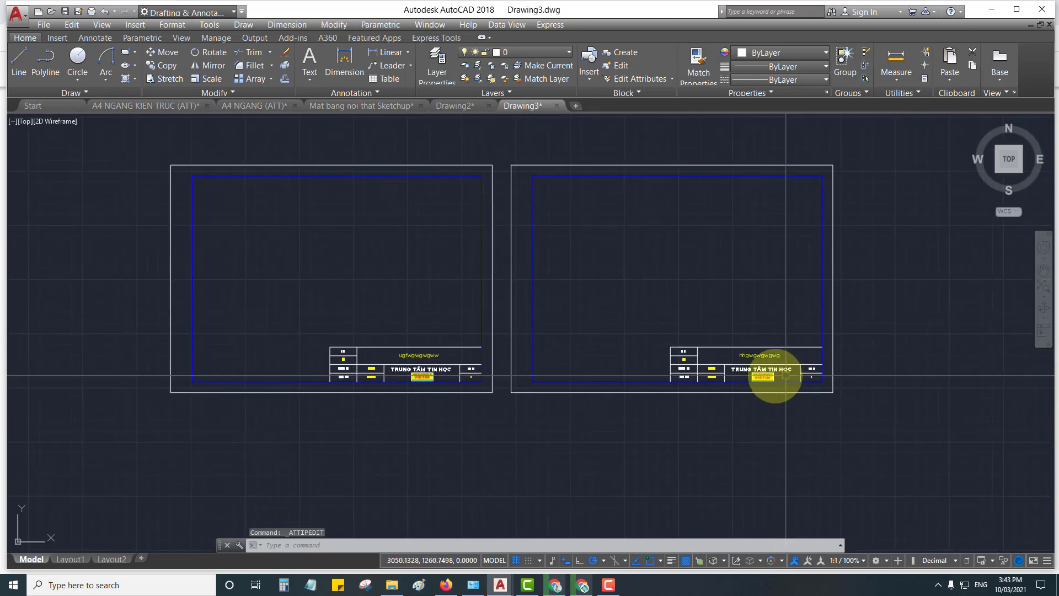
Close the Drawing2 and Drawing3 tabs, answering No to both save prompts
{"action": "left_click", "coordinate": [471, 107]}
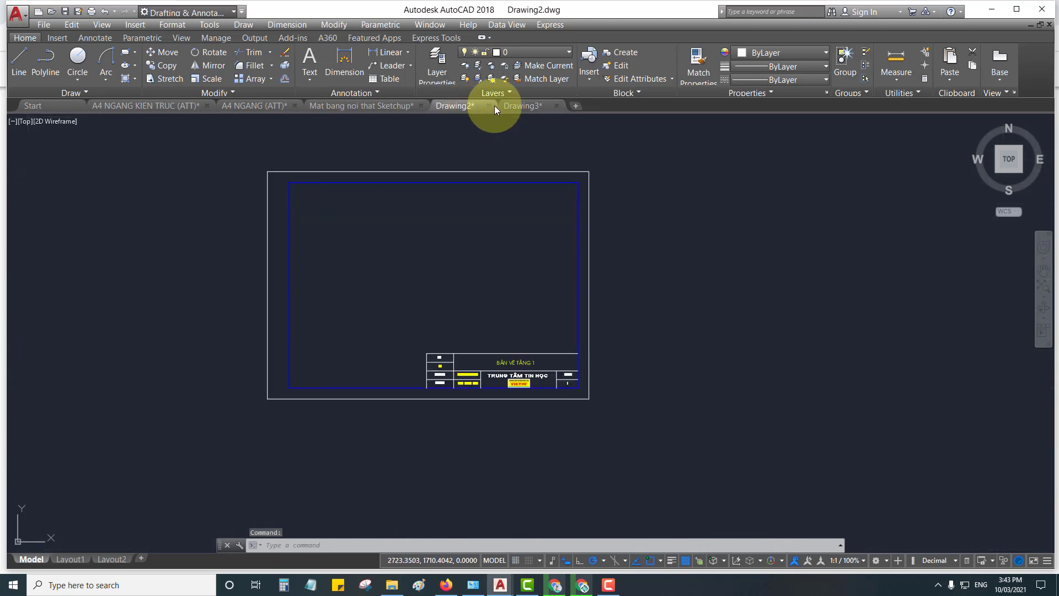
{"action": "left_click", "coordinate": [527, 104]}
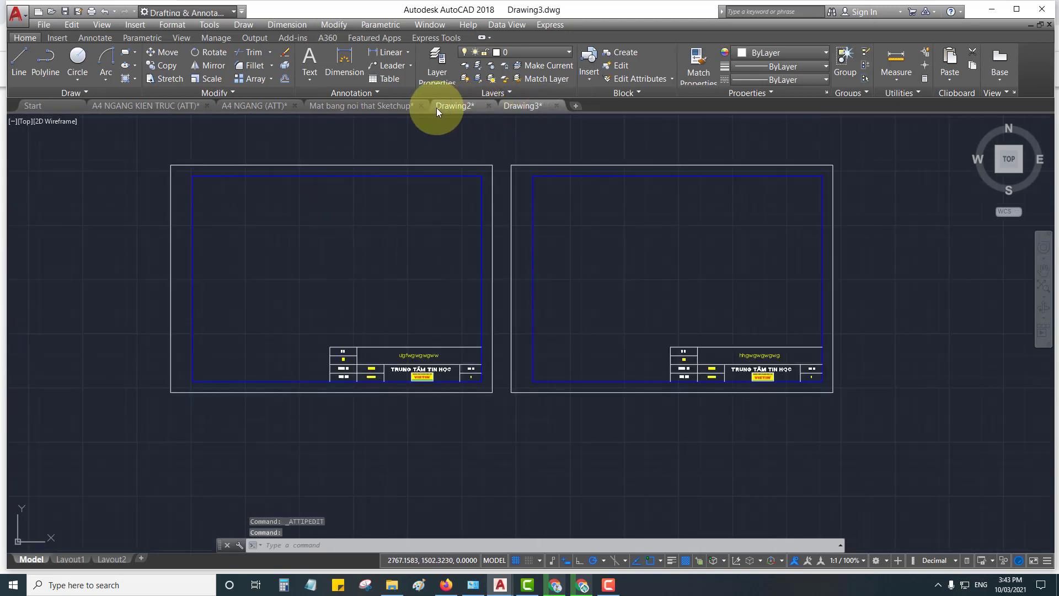
{"action": "left_click", "coordinate": [488, 105]}
{"action": "left_click", "coordinate": [546, 322]}
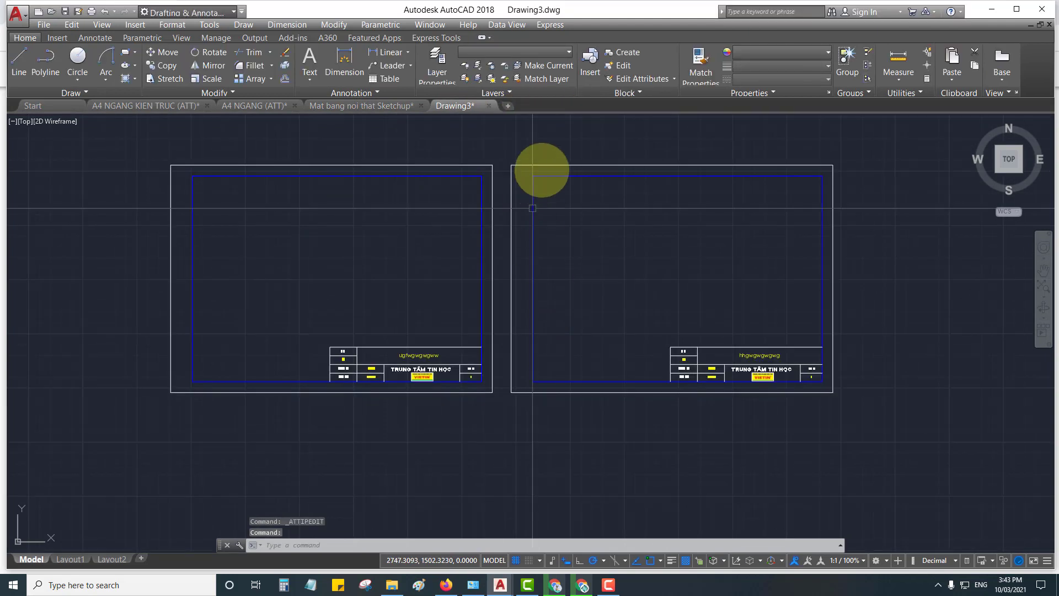
{"action": "left_click", "coordinate": [488, 105]}
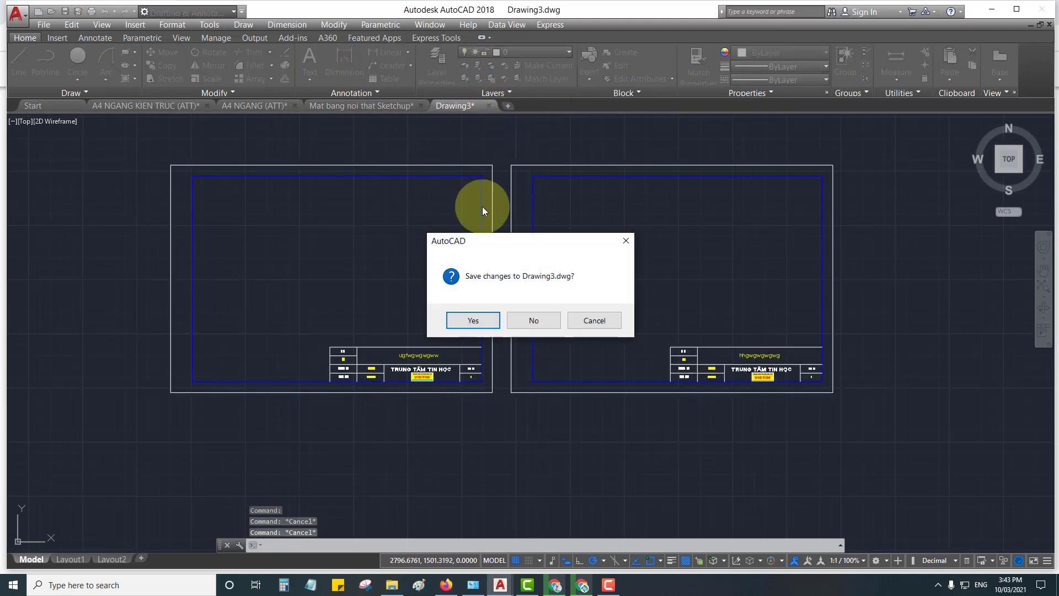
{"action": "left_click", "coordinate": [538, 322]}
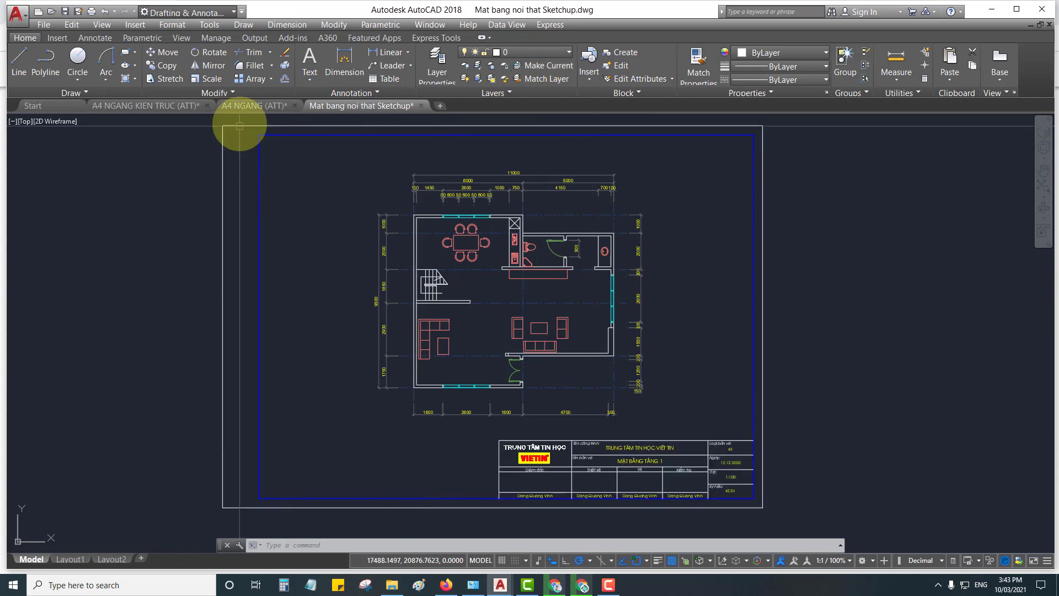
Window-select the old frame and title block around the floor plan and delete them
{"action": "scroll", "coordinate": [473, 208], "scroll_direction": "up", "scroll_amount": 2}
{"action": "middle_click_drag", "start_coordinate": [473, 208], "coordinate": [525, 210]}
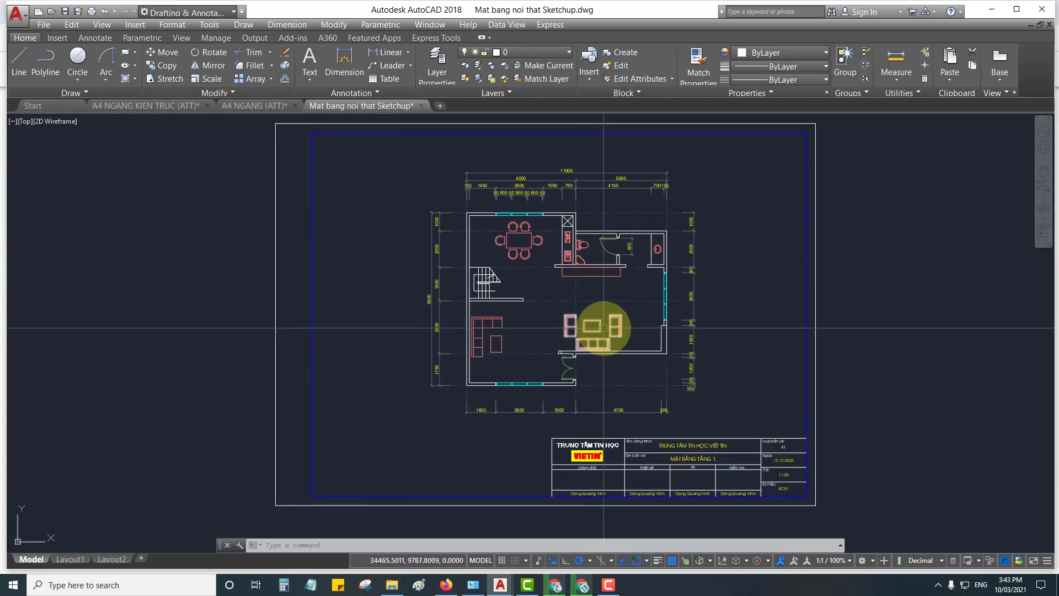
{"action": "scroll", "coordinate": [614, 325], "scroll_direction": "down", "scroll_amount": 4}
{"action": "scroll", "coordinate": [543, 297], "scroll_direction": "up", "scroll_amount": 2}
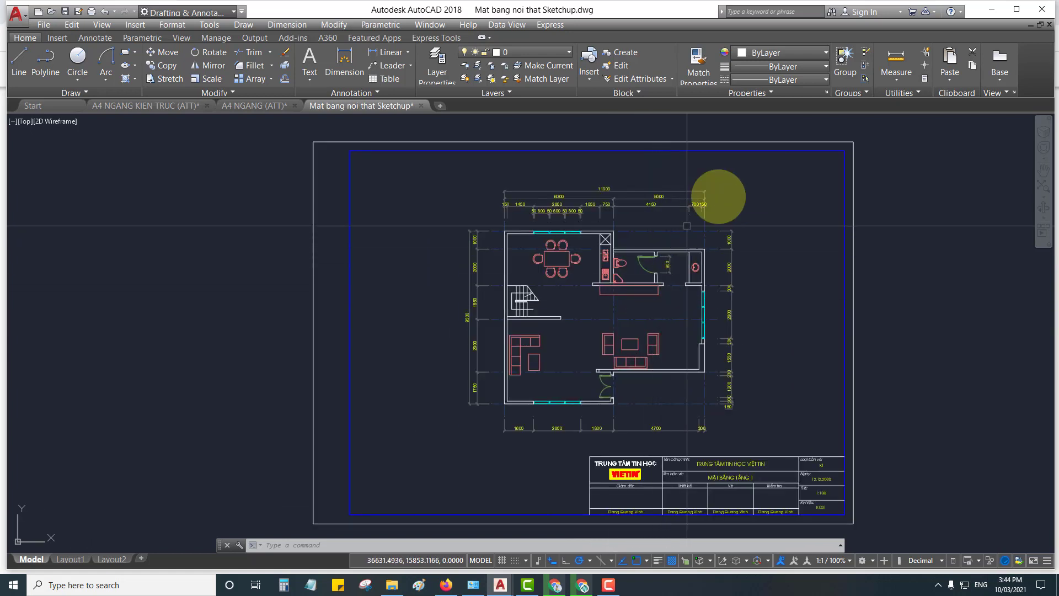
{"action": "left_click", "coordinate": [733, 145]}
{"action": "left_click", "coordinate": [674, 128]}
{"action": "key", "text": "Delete"}
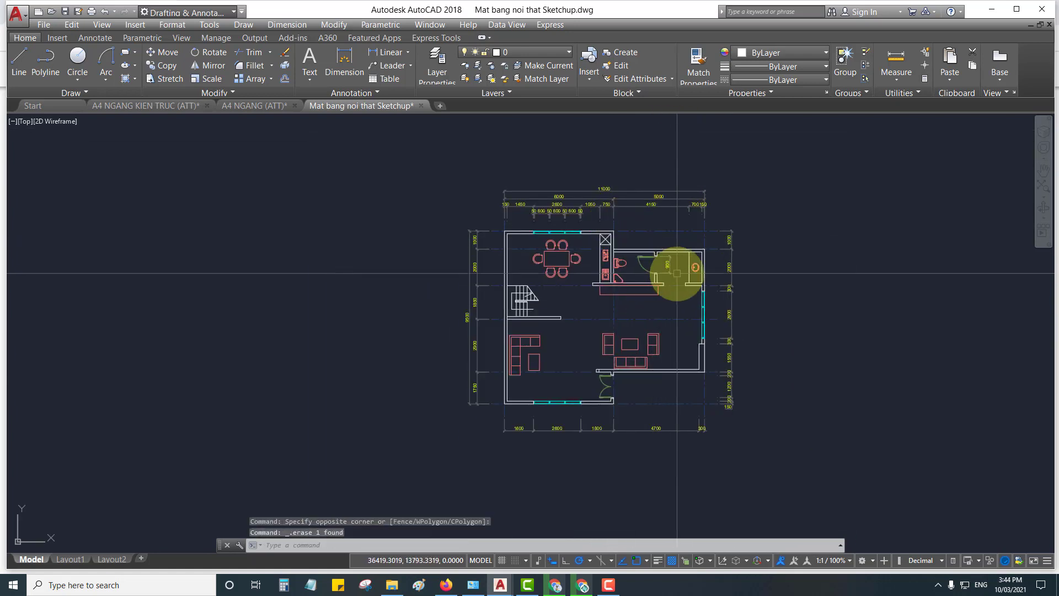
{"action": "middle_click_drag", "start_coordinate": [673, 316], "coordinate": [598, 319]}
{"action": "scroll", "coordinate": [598, 319], "scroll_direction": "up", "scroll_amount": 2}
{"action": "middle_click_drag", "start_coordinate": [484, 323], "coordinate": [709, 316]}
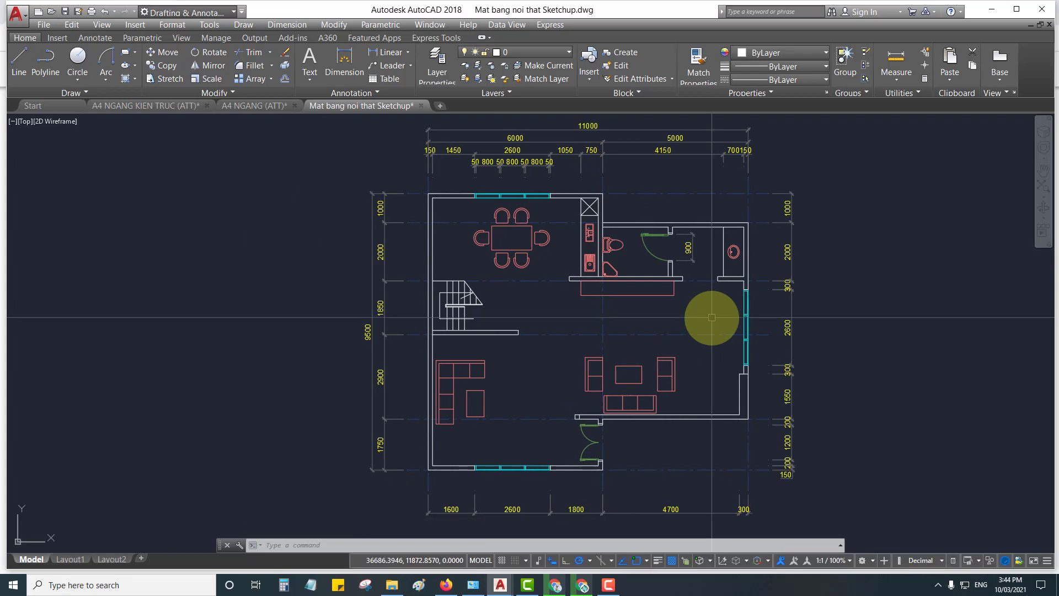
{"action": "middle_click_drag", "start_coordinate": [746, 331], "coordinate": [530, 339]}
{"action": "type", "text": "I"}
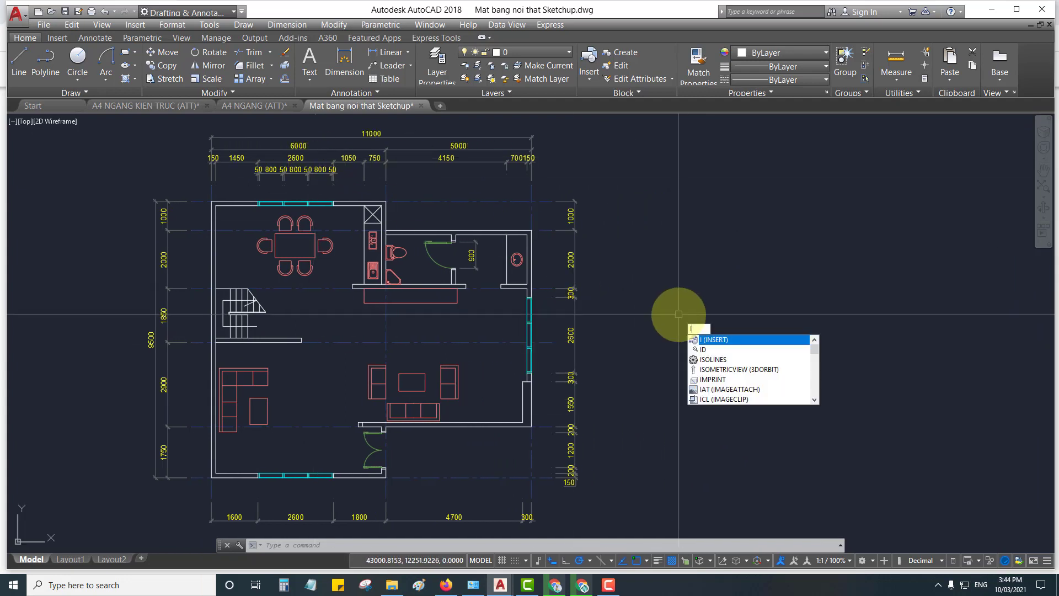
Insert the A4 NGANG KIEN TRUC (ATT) block right of the plan, accepting default attributes
{"action": "key", "text": "Return"}
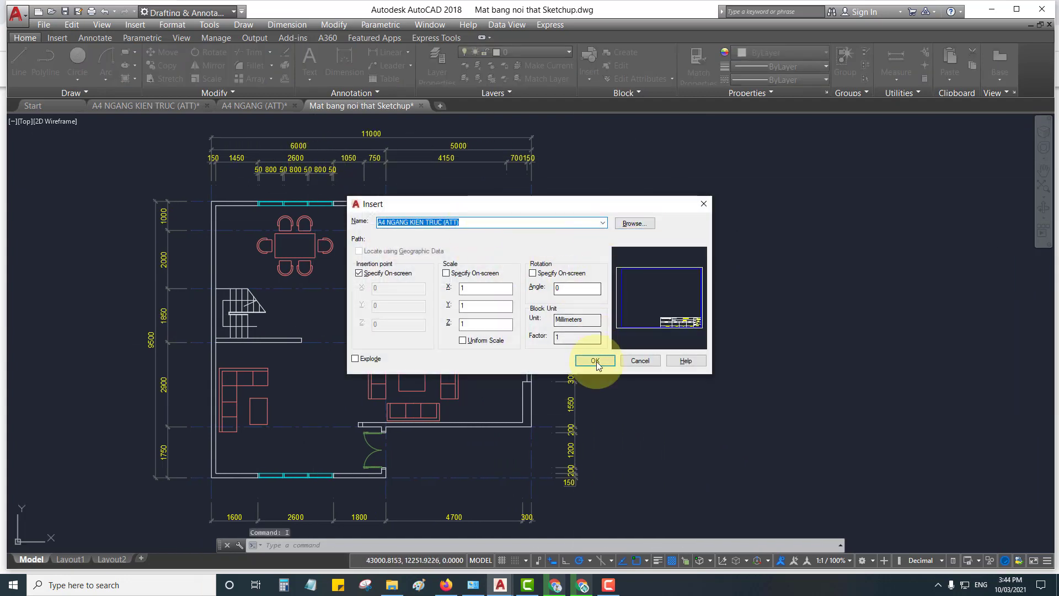
{"action": "left_click", "coordinate": [595, 360]}
{"action": "left_click", "coordinate": [692, 368]}
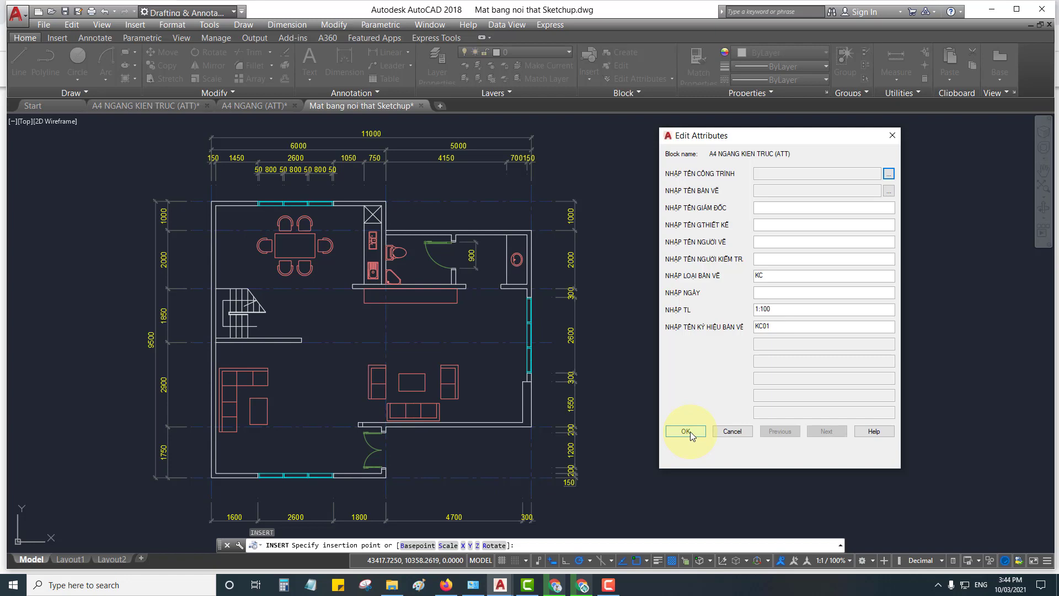
{"action": "left_click", "coordinate": [690, 431]}
{"action": "scroll", "coordinate": [690, 376], "scroll_direction": "down", "scroll_amount": 5}
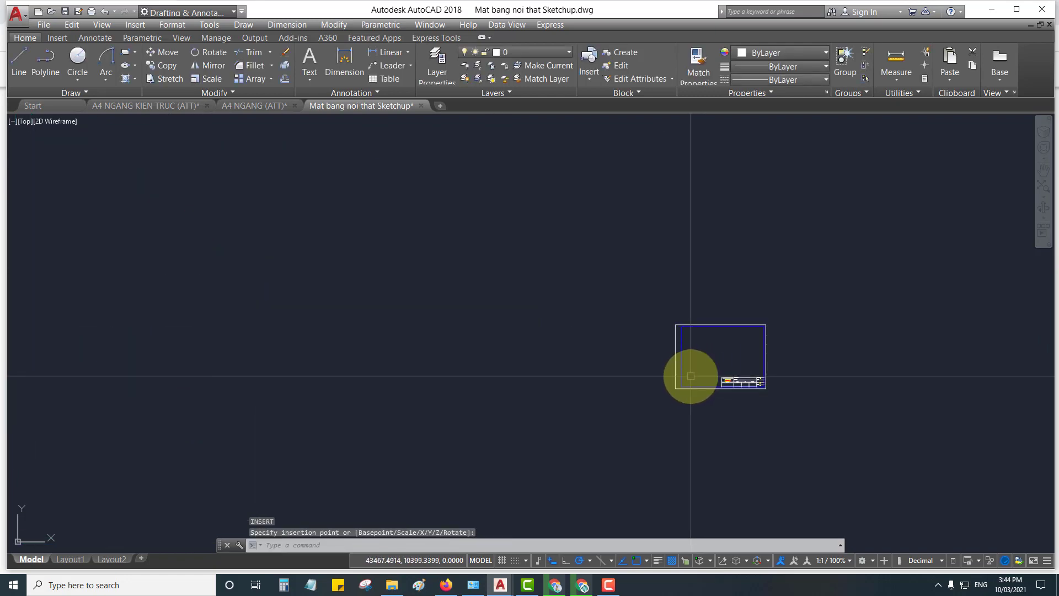
{"action": "scroll", "coordinate": [690, 376], "scroll_direction": "up", "scroll_amount": 5}
{"action": "scroll", "coordinate": [690, 374], "scroll_direction": "down", "scroll_amount": 2}
{"action": "scroll", "coordinate": [689, 373], "scroll_direction": "down", "scroll_amount": 2}
Pan and zoom to compare the tiny new frame with the floor plan
{"action": "mouse_move", "coordinate": [689, 373]}
{"action": "middle_mouse_down"}
{"action": "mouse_move", "coordinate": [561, 370]}
{"action": "mouse_move", "coordinate": [735, 379]}
{"action": "middle_mouse_up"}
{"action": "scroll", "coordinate": [561, 370], "scroll_direction": "up", "scroll_amount": 4}
{"action": "scroll", "coordinate": [558, 366], "scroll_direction": "up", "scroll_amount": 3}
{"action": "scroll", "coordinate": [722, 382], "scroll_direction": "down", "scroll_amount": 4}
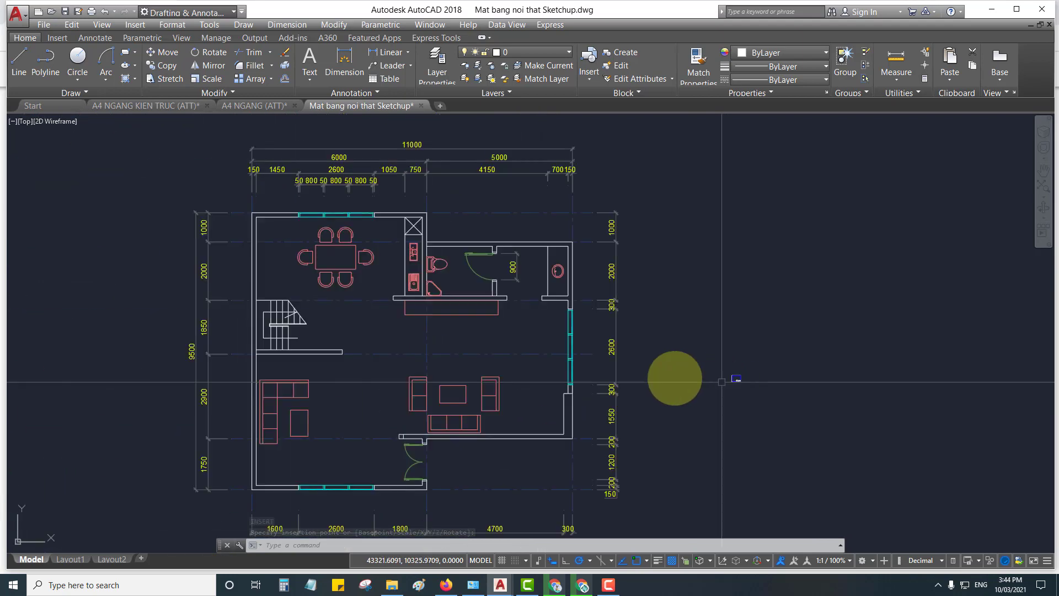
{"action": "scroll", "coordinate": [738, 377], "scroll_direction": "up", "scroll_amount": 4}
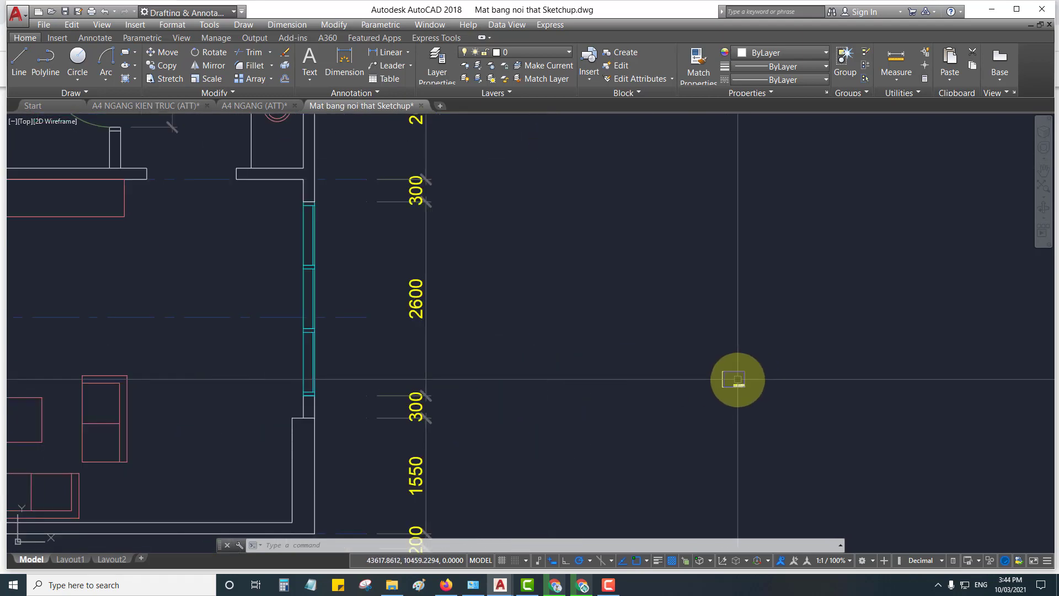
{"action": "scroll", "coordinate": [736, 379], "scroll_direction": "up", "scroll_amount": 2}
{"action": "scroll", "coordinate": [736, 379], "scroll_direction": "down", "scroll_amount": 6}
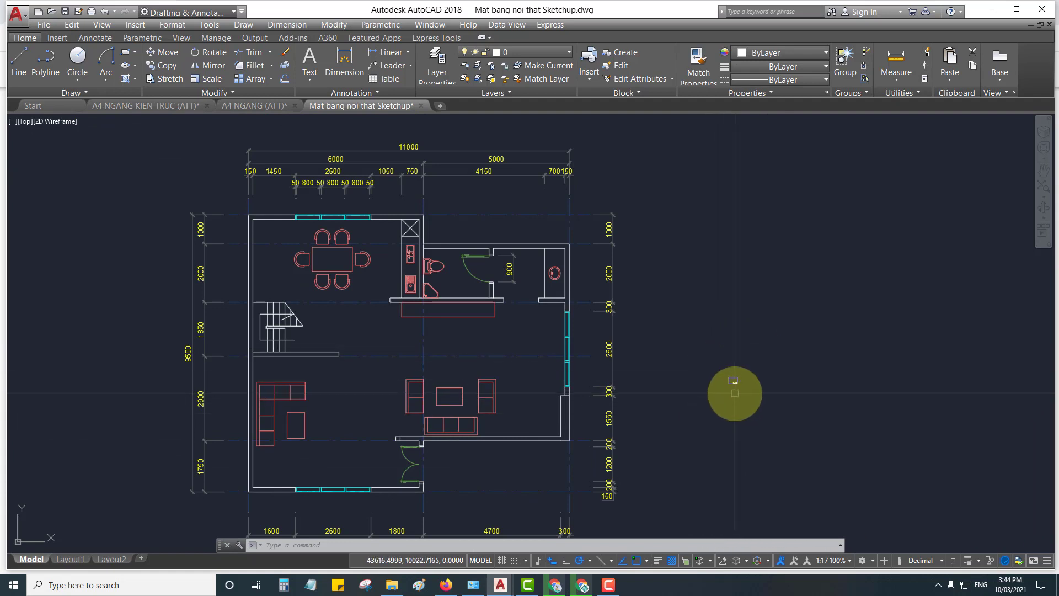
{"action": "mouse_move", "coordinate": [728, 385]}
{"action": "middle_mouse_down"}
{"action": "mouse_move", "coordinate": [685, 384]}
{"action": "mouse_move", "coordinate": [723, 388]}
{"action": "middle_mouse_up"}
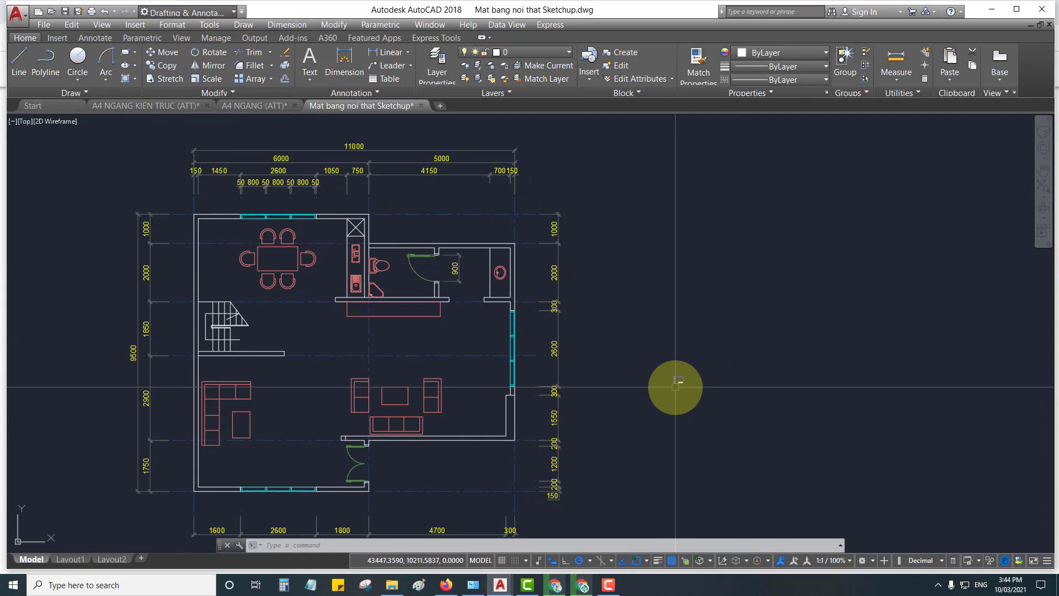
{"action": "scroll", "coordinate": [676, 383], "scroll_direction": "up", "scroll_amount": 2}
{"action": "scroll", "coordinate": [668, 375], "scroll_direction": "up", "scroll_amount": 5}
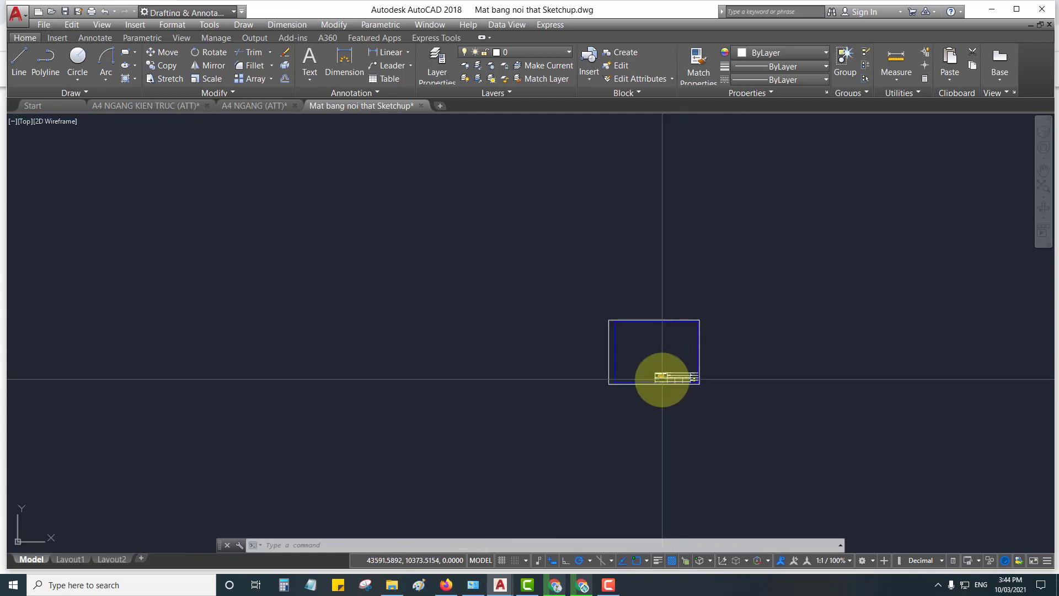
{"action": "scroll", "coordinate": [657, 369], "scroll_direction": "up", "scroll_amount": 3}
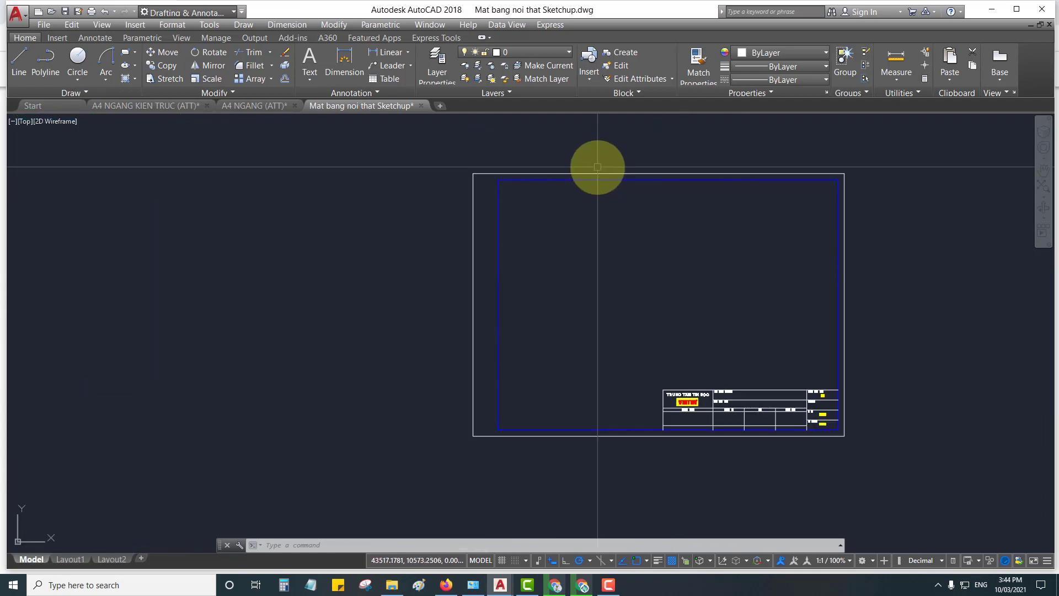
{"action": "scroll", "coordinate": [597, 168], "scroll_direction": "down", "scroll_amount": 10}
Scale the small A4 frame by a factor of 100 from its lower-left corner
{"action": "middle_click_drag", "start_coordinate": [609, 189], "coordinate": [657, 352]}
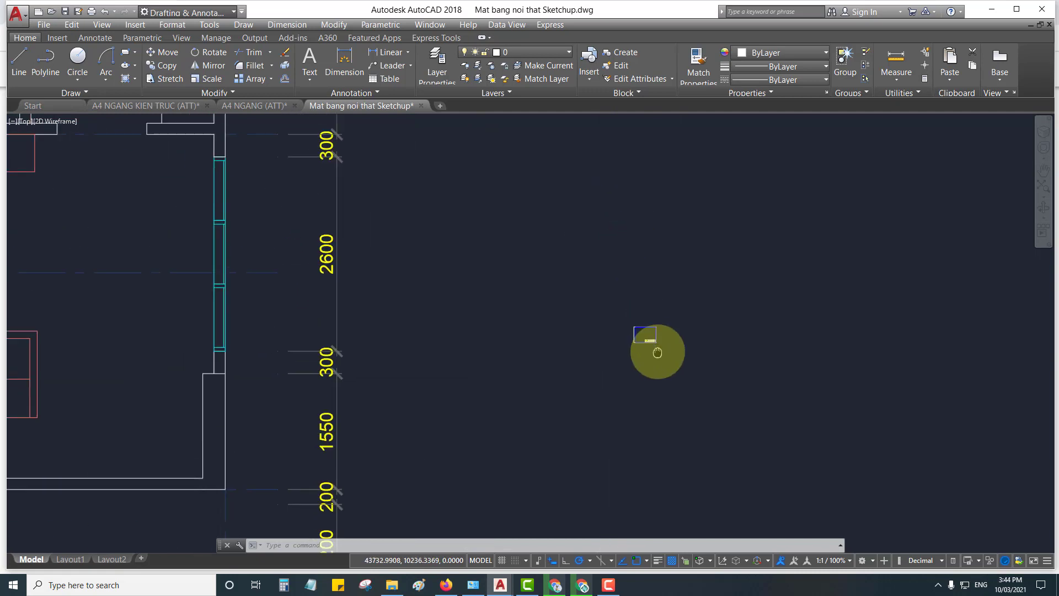
{"action": "type", "text": "sc"}
{"action": "key", "text": "Return"}
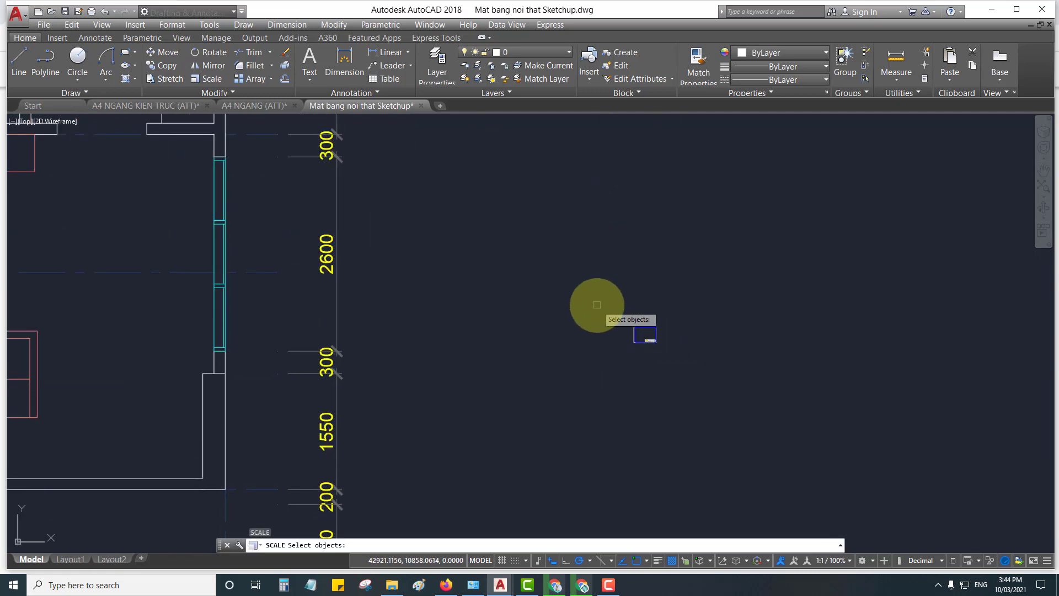
{"action": "left_click", "coordinate": [599, 303]}
{"action": "left_click", "coordinate": [708, 387]}
{"action": "key", "text": "Return"}
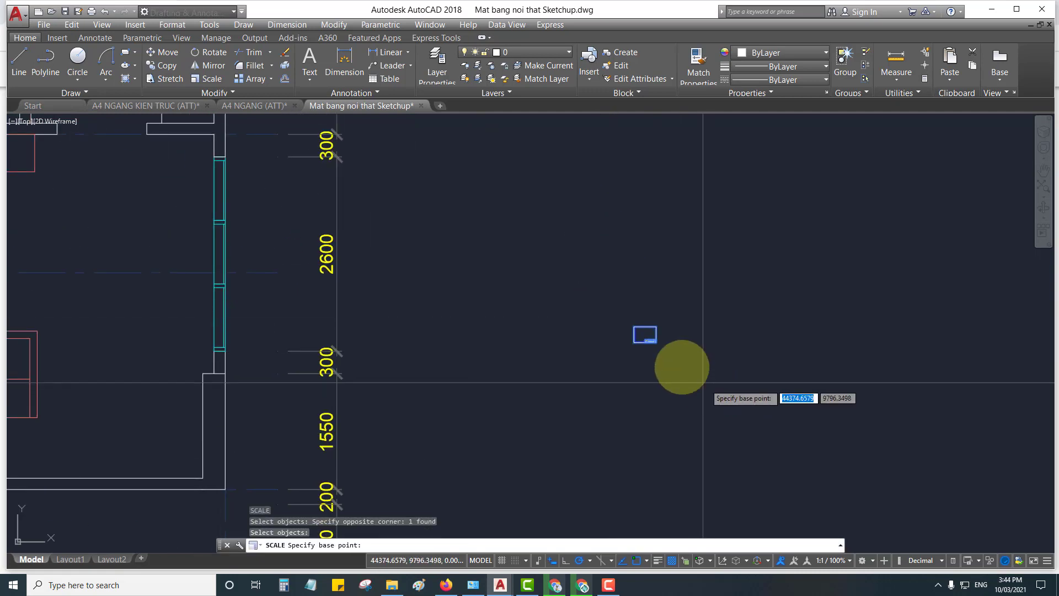
{"action": "scroll", "coordinate": [677, 382], "scroll_direction": "up", "scroll_amount": 6}
{"action": "scroll", "coordinate": [669, 385], "scroll_direction": "up", "scroll_amount": 6}
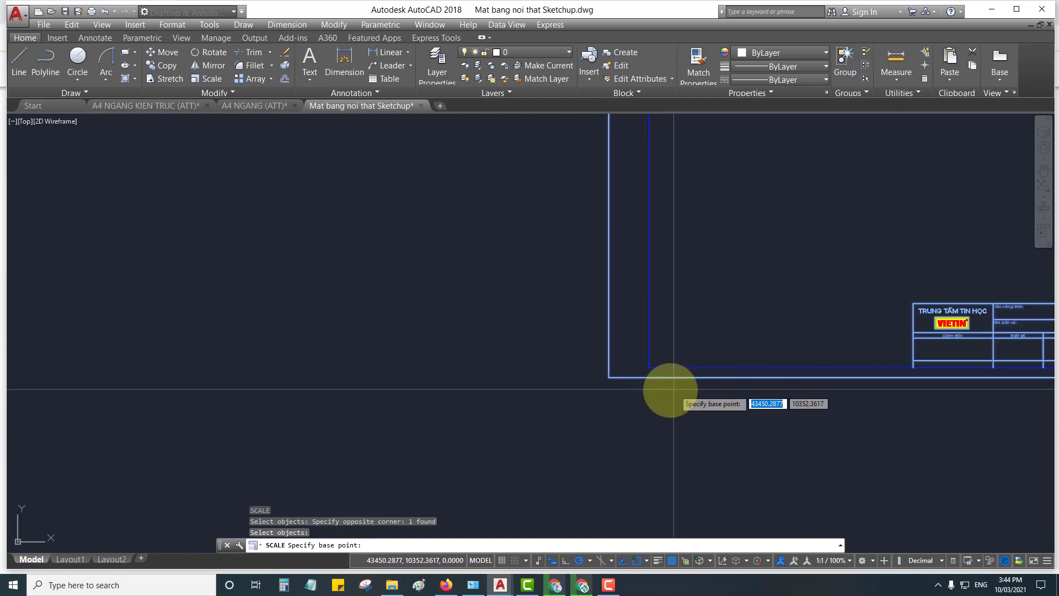
{"action": "left_click", "coordinate": [609, 377]}
{"action": "type", "text": "100"}
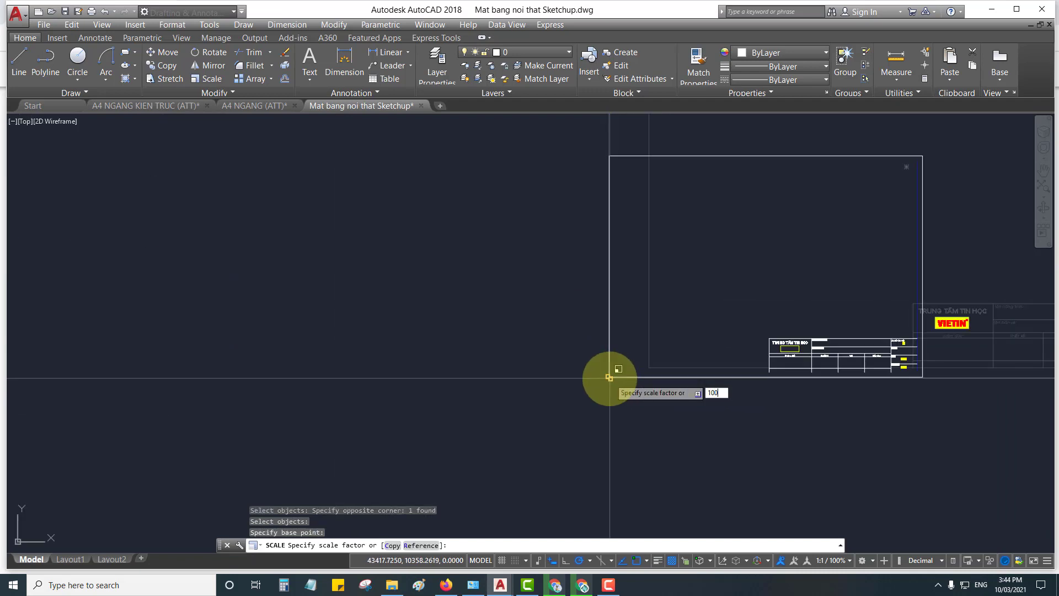
{"action": "key", "text": "Return"}
{"action": "scroll", "coordinate": [622, 391], "scroll_direction": "down", "scroll_amount": 15}
{"action": "scroll", "coordinate": [643, 420], "scroll_direction": "down", "scroll_amount": 5}
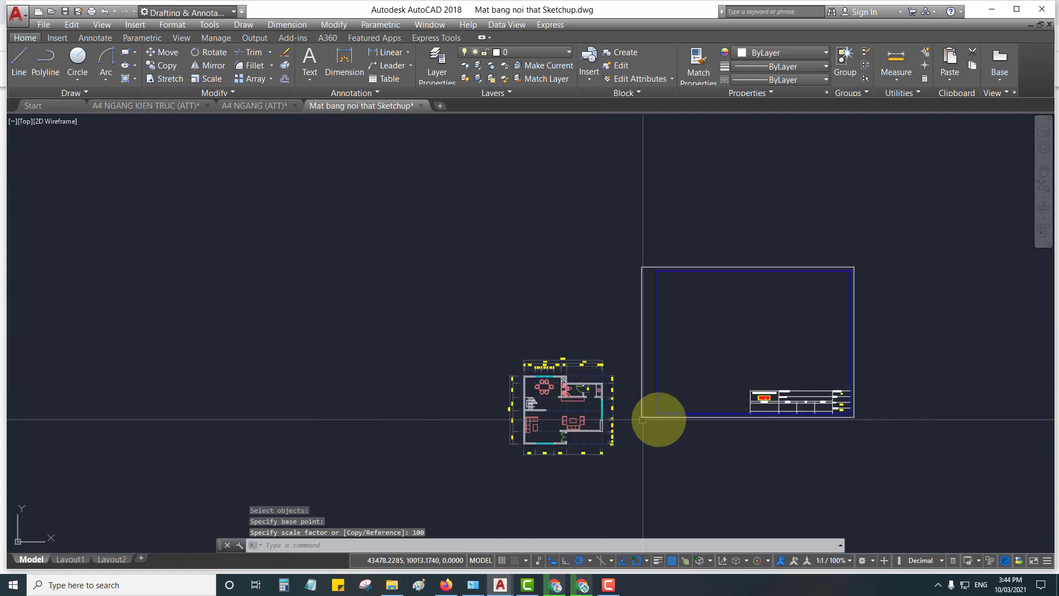
{"action": "middle_click_drag", "start_coordinate": [657, 421], "coordinate": [584, 408]}
Move the whole floor plan inside the enlarged frame
{"action": "left_click", "coordinate": [390, 313]}
{"action": "left_click", "coordinate": [544, 480]}
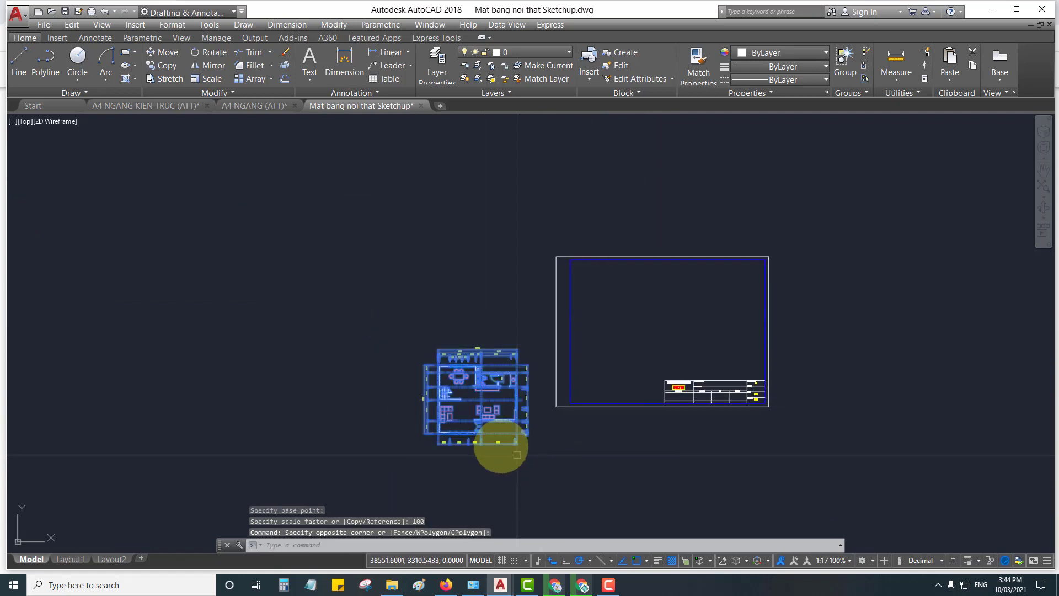
{"action": "type", "text": "m"}
{"action": "key", "text": "Return"}
{"action": "left_click", "coordinate": [477, 420]}
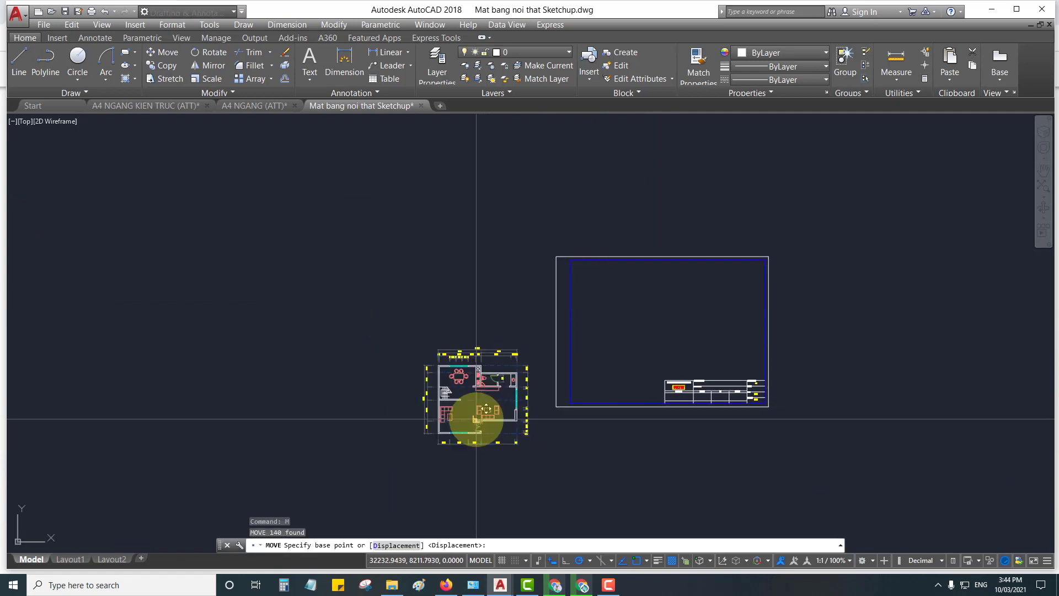
{"action": "left_click", "coordinate": [668, 349]}
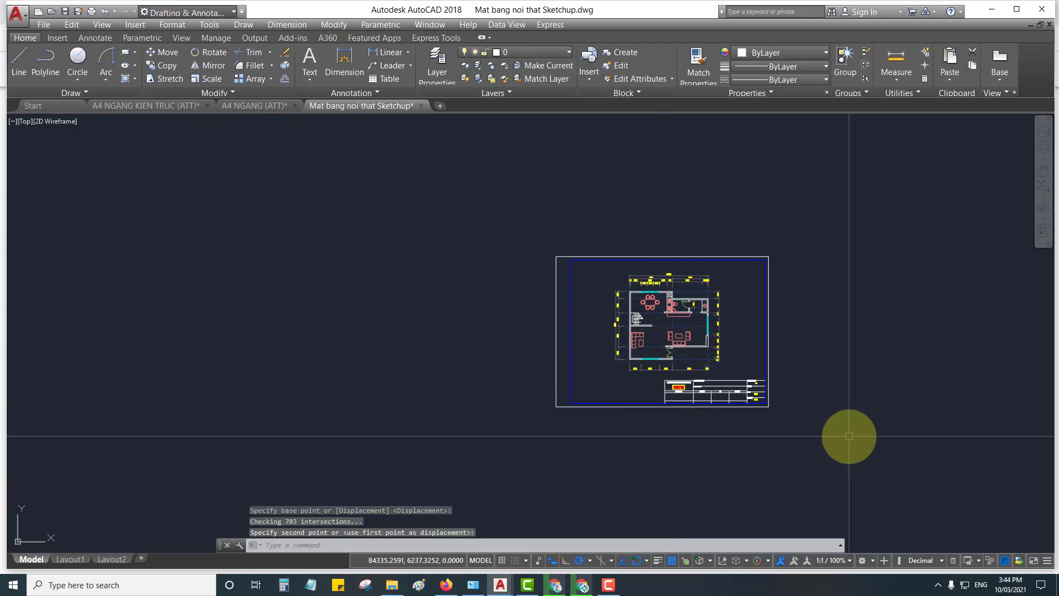
{"action": "key", "text": "Escape"}
Erase the enlarged sheet frame again
{"action": "scroll", "coordinate": [676, 377], "scroll_direction": "up", "scroll_amount": 2}
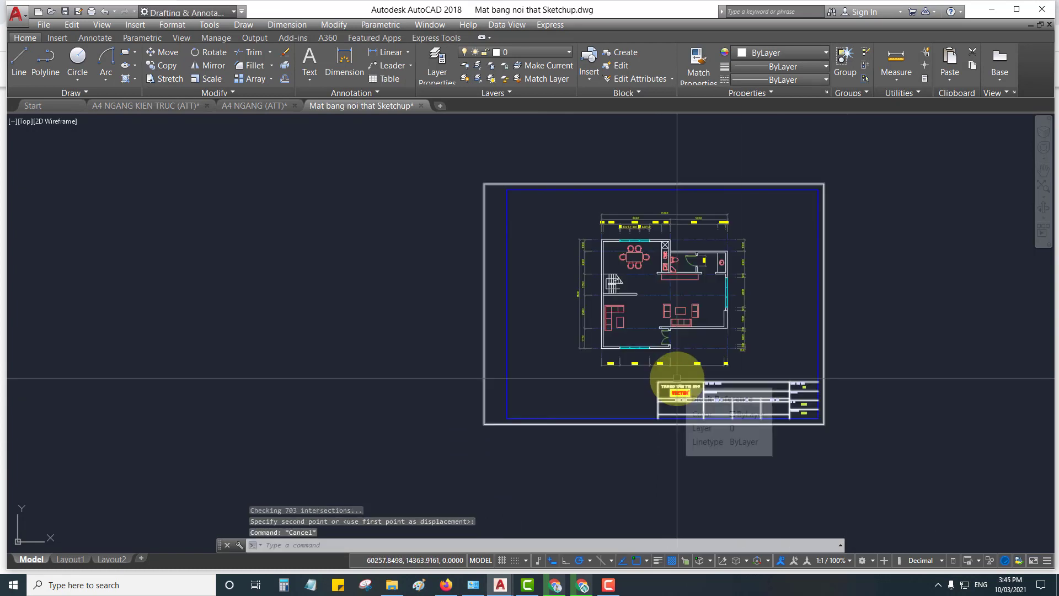
{"action": "left_click", "coordinate": [751, 173]}
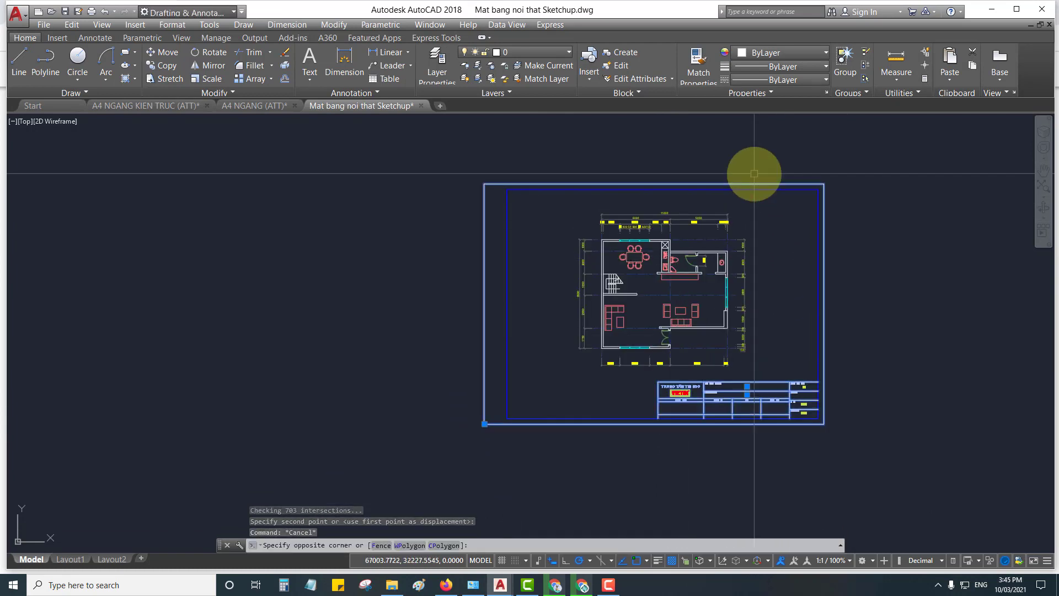
{"action": "left_click", "coordinate": [751, 190]}
{"action": "key", "text": "Delete"}
{"action": "middle_click_drag", "start_coordinate": [748, 290], "coordinate": [553, 291]}
{"action": "scroll", "coordinate": [354, 244], "scroll_direction": "up", "scroll_amount": 4}
Insert another A4 NGANG KIEN TRUC (ATT) frame right of the plan, keeping KC, 1:100 and KC01
{"action": "scroll", "coordinate": [362, 244], "scroll_direction": "down", "scroll_amount": 1}
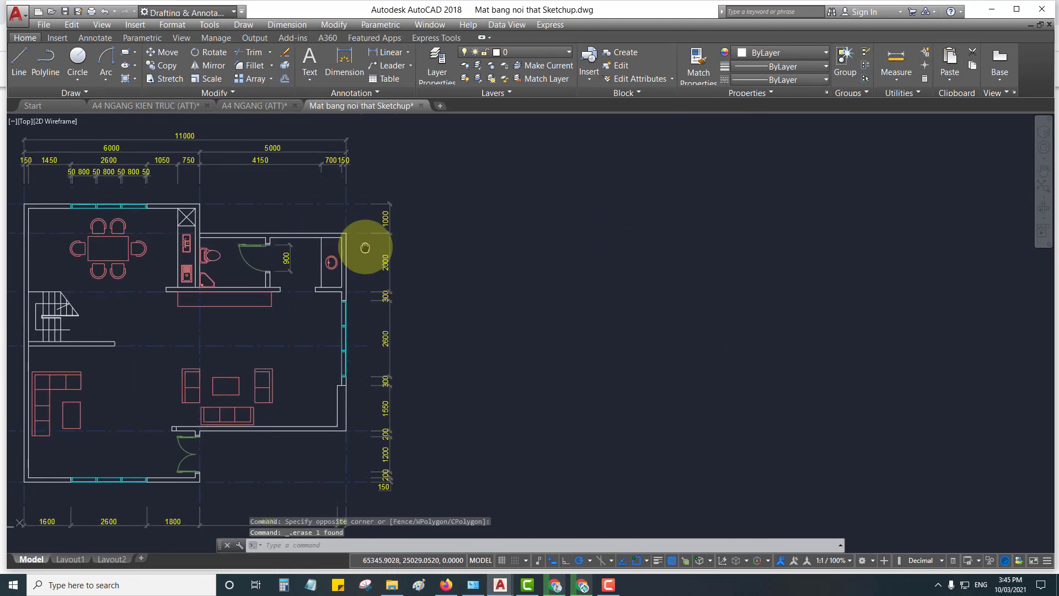
{"action": "scroll", "coordinate": [390, 246], "scroll_direction": "down", "scroll_amount": 2}
{"action": "key", "text": "Return"}
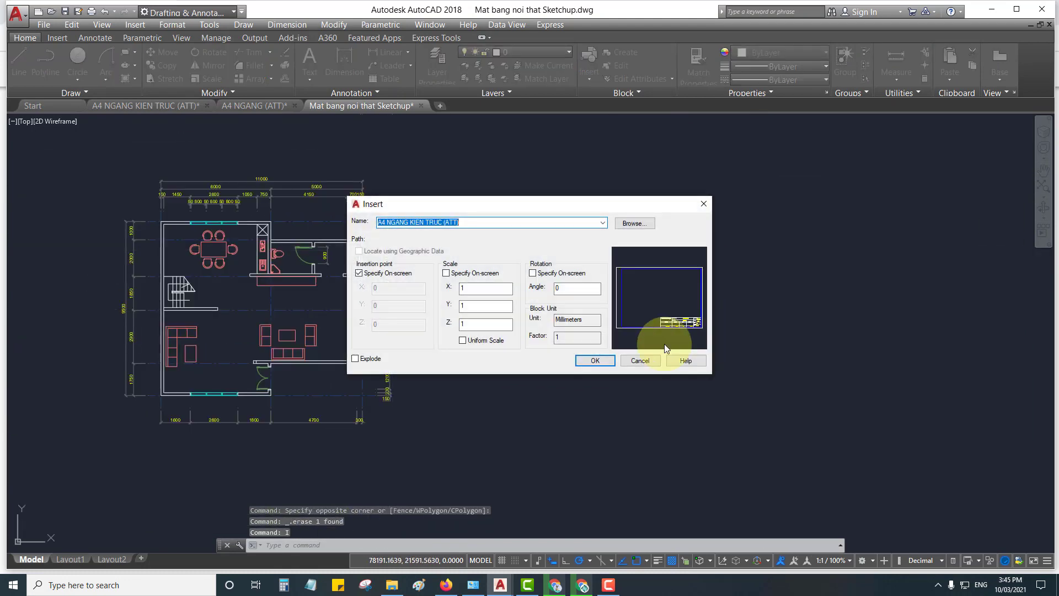
{"action": "left_click", "coordinate": [589, 357]}
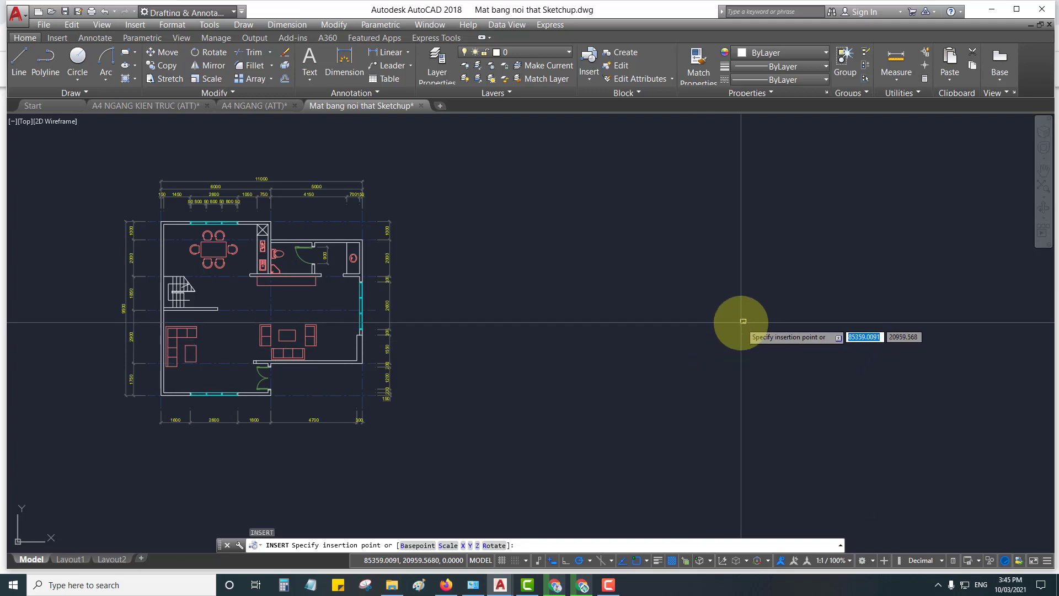
{"action": "left_click", "coordinate": [702, 375]}
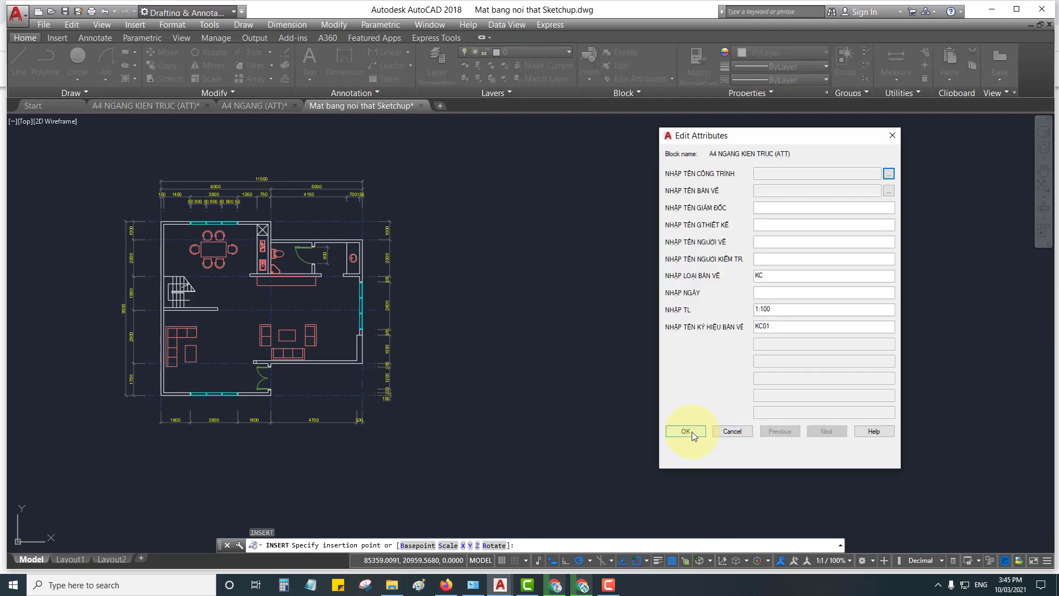
{"action": "left_click", "coordinate": [691, 431]}
{"action": "middle_click_drag", "start_coordinate": [742, 319], "coordinate": [797, 317]}
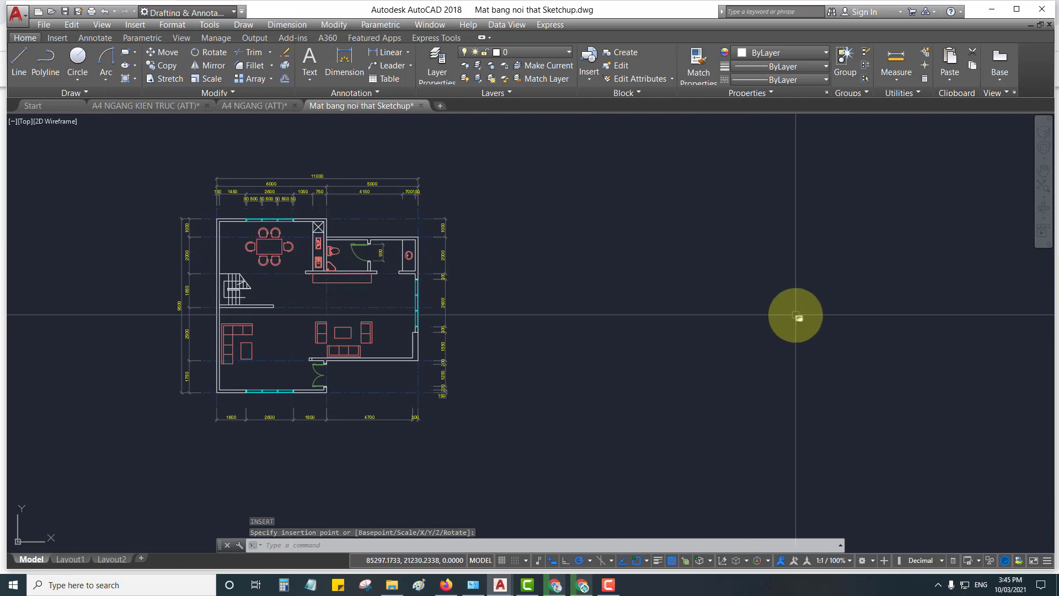
{"action": "scroll", "coordinate": [800, 316], "scroll_direction": "up", "scroll_amount": 5}
{"action": "scroll", "coordinate": [806, 322], "scroll_direction": "up", "scroll_amount": 4}
{"action": "scroll", "coordinate": [803, 303], "scroll_direction": "up", "scroll_amount": 2}
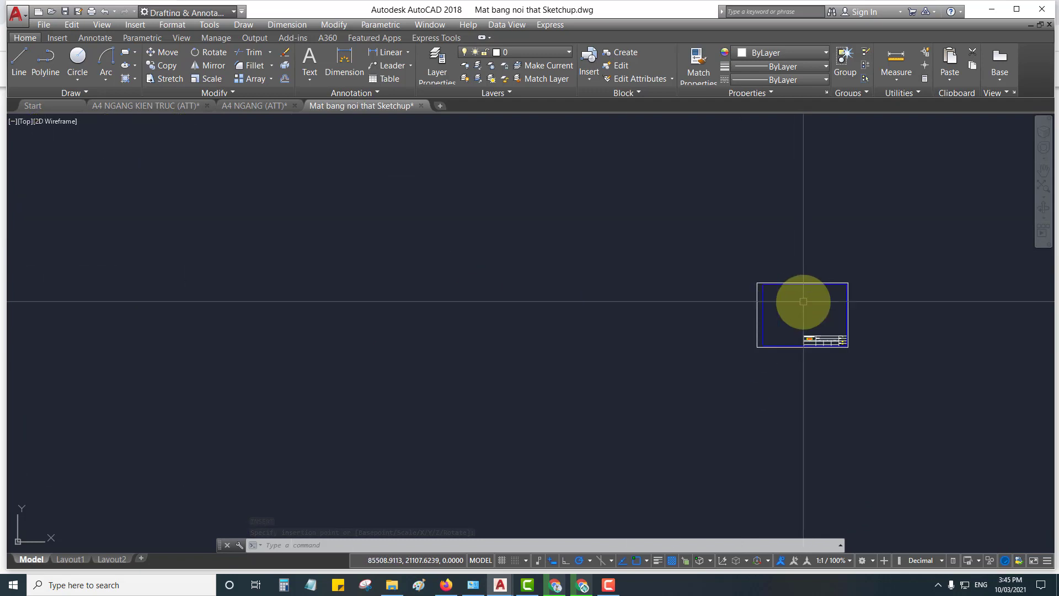
{"action": "scroll", "coordinate": [800, 312], "scroll_direction": "up", "scroll_amount": 2}
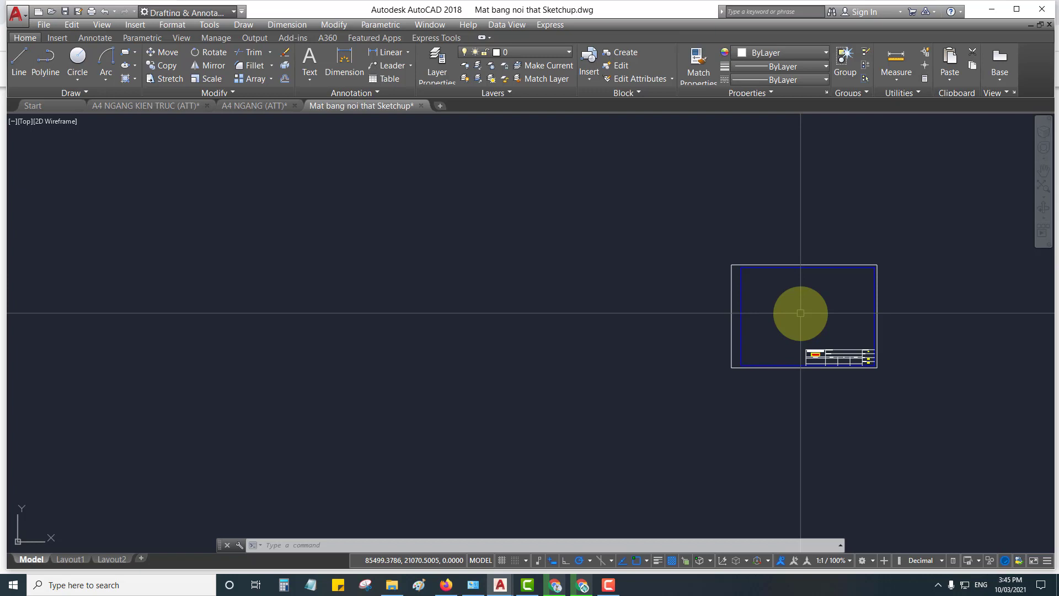
{"action": "scroll", "coordinate": [800, 313], "scroll_direction": "down", "scroll_amount": 4}
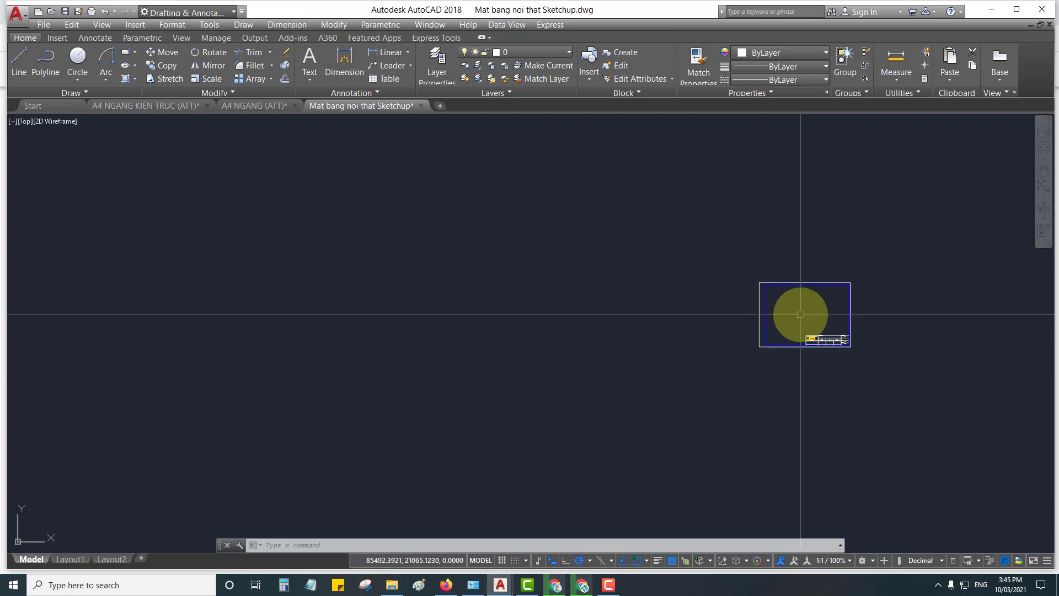
Draw a rectangle from above-left to below-right of the floor plan
{"action": "scroll", "coordinate": [800, 314], "scroll_direction": "down", "scroll_amount": 5}
{"action": "scroll", "coordinate": [800, 314], "scroll_direction": "down", "scroll_amount": 5}
{"action": "scroll", "coordinate": [679, 334], "scroll_direction": "up", "scroll_amount": 2}
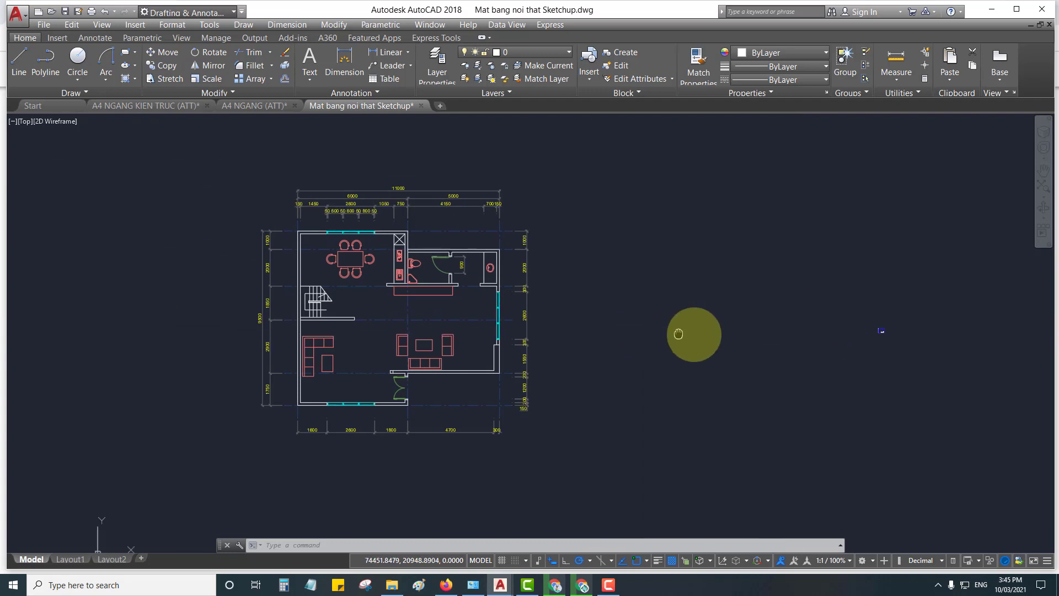
{"action": "type", "text": "C"}
{"action": "key", "text": "Return"}
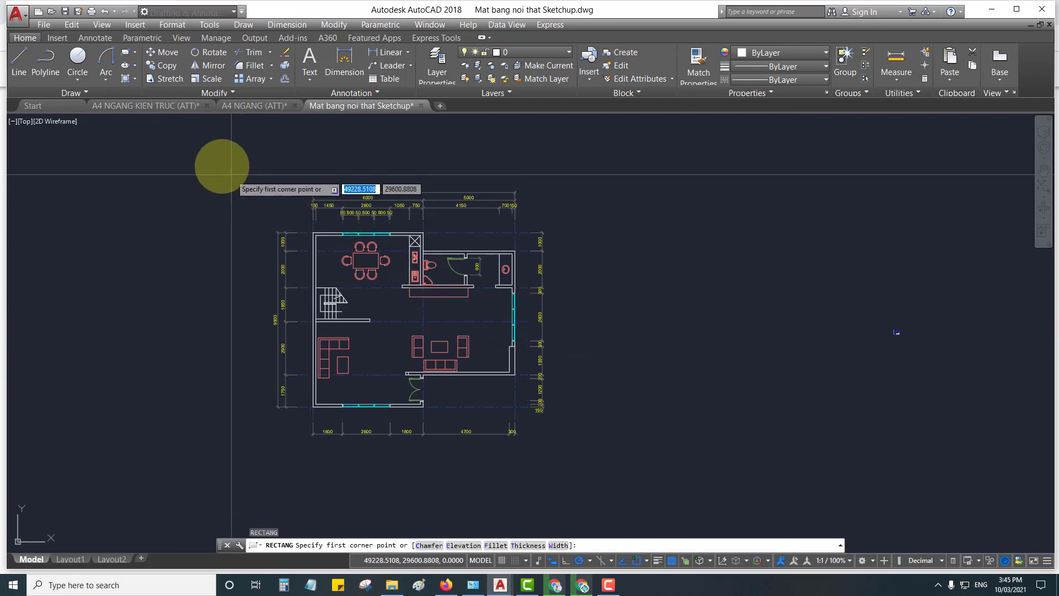
{"action": "left_click", "coordinate": [190, 164]}
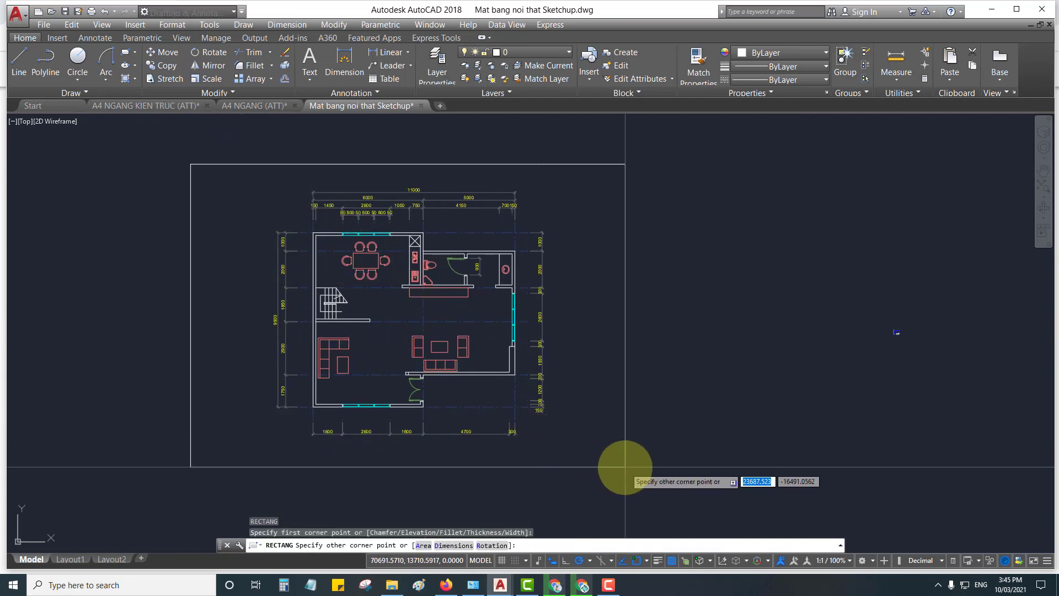
{"action": "left_click", "coordinate": [623, 438]}
{"action": "scroll", "coordinate": [915, 332], "scroll_direction": "up", "scroll_amount": 5}
{"action": "scroll", "coordinate": [915, 333], "scroll_direction": "up", "scroll_amount": 2}
{"action": "scroll", "coordinate": [863, 325], "scroll_direction": "down", "scroll_amount": 5}
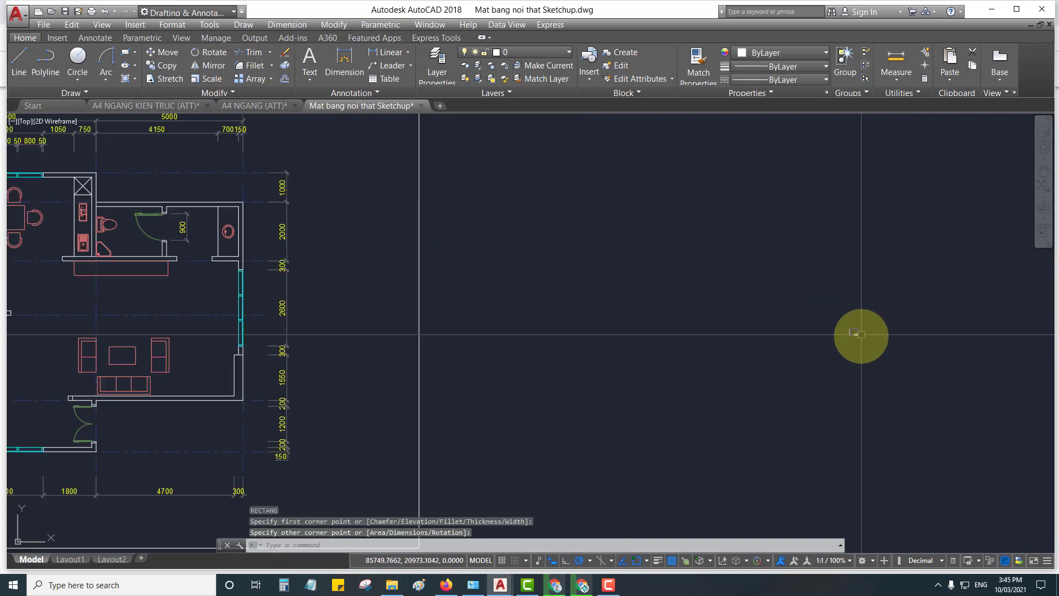
{"action": "scroll", "coordinate": [857, 336], "scroll_direction": "down", "scroll_amount": 3}
Select the new rectangle and bring the small A4 frame into view to compare sizes
{"action": "left_click", "coordinate": [478, 166]}
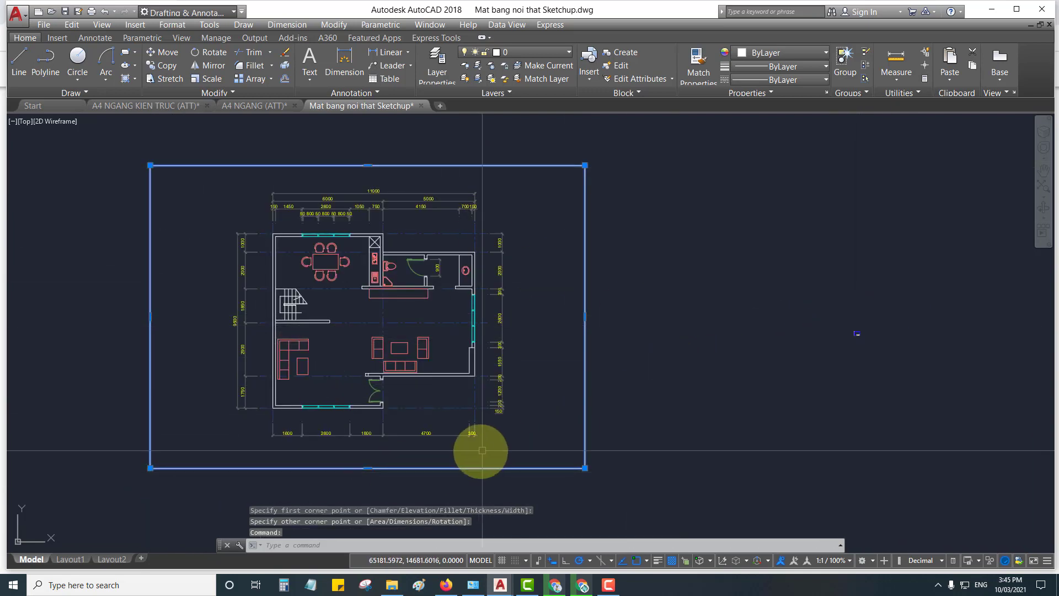
{"action": "scroll", "coordinate": [856, 334], "scroll_direction": "up", "scroll_amount": 2}
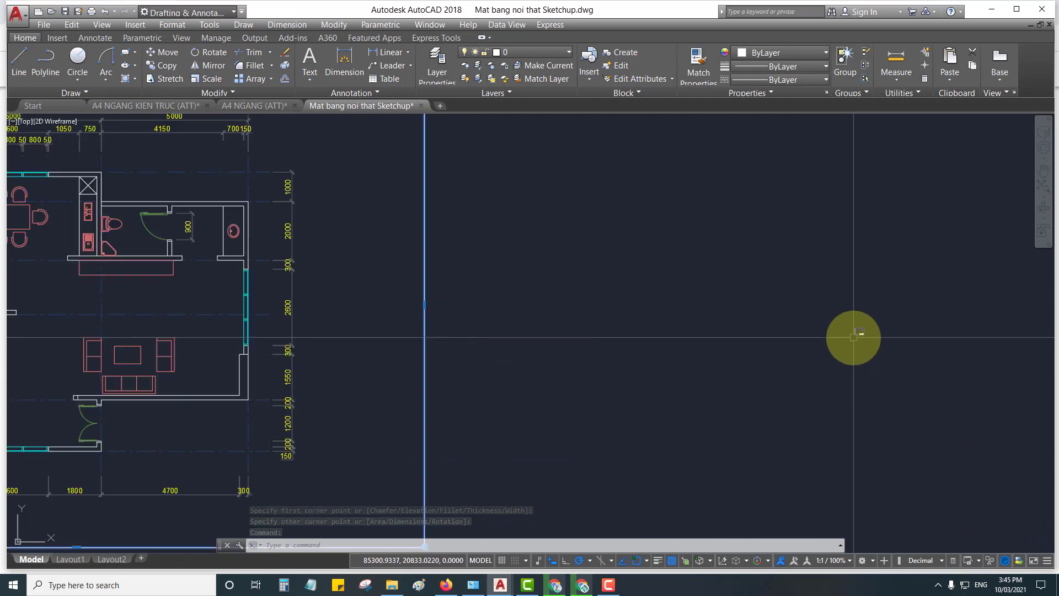
{"action": "scroll", "coordinate": [856, 335], "scroll_direction": "up", "scroll_amount": 2}
{"action": "scroll", "coordinate": [882, 319], "scroll_direction": "up", "scroll_amount": 2}
{"action": "scroll", "coordinate": [883, 331], "scroll_direction": "up", "scroll_amount": 4}
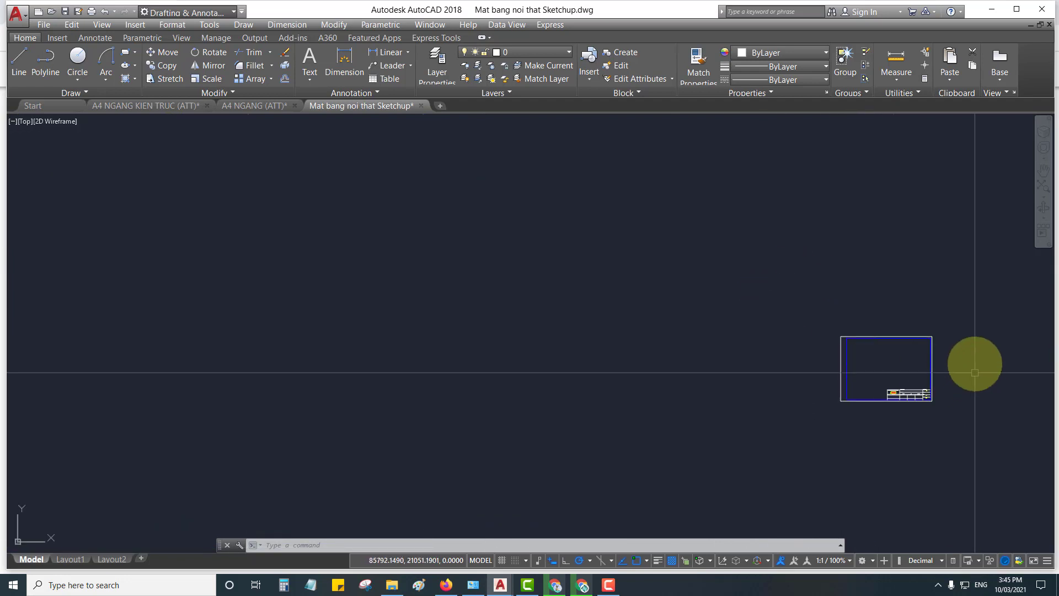
{"action": "middle_click_drag", "start_coordinate": [905, 437], "coordinate": [803, 362]}
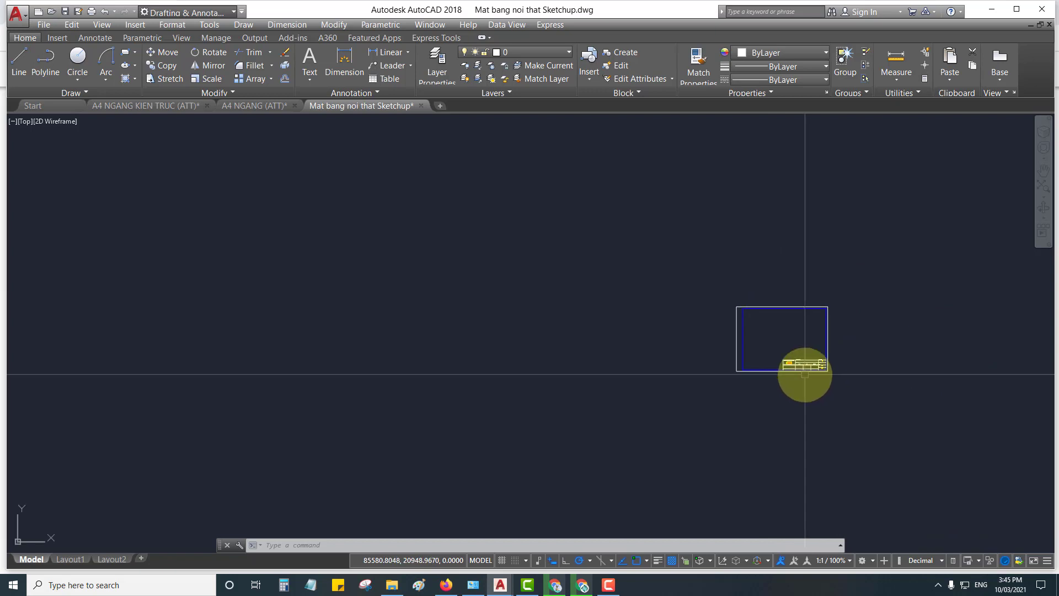
{"action": "scroll", "coordinate": [766, 364], "scroll_direction": "up", "scroll_amount": 2}
{"action": "scroll", "coordinate": [711, 347], "scroll_direction": "up", "scroll_amount": 2}
{"action": "type", "text": "SC"}
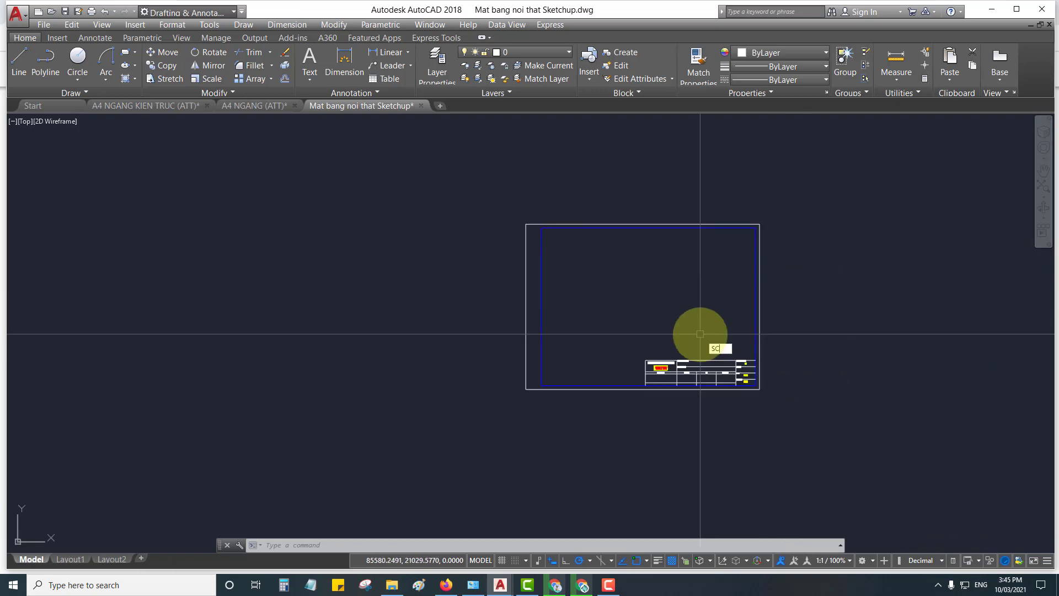
Rescale the frame by reference from its lower-left corner, giving the new length by points
{"action": "key", "text": "Return"}
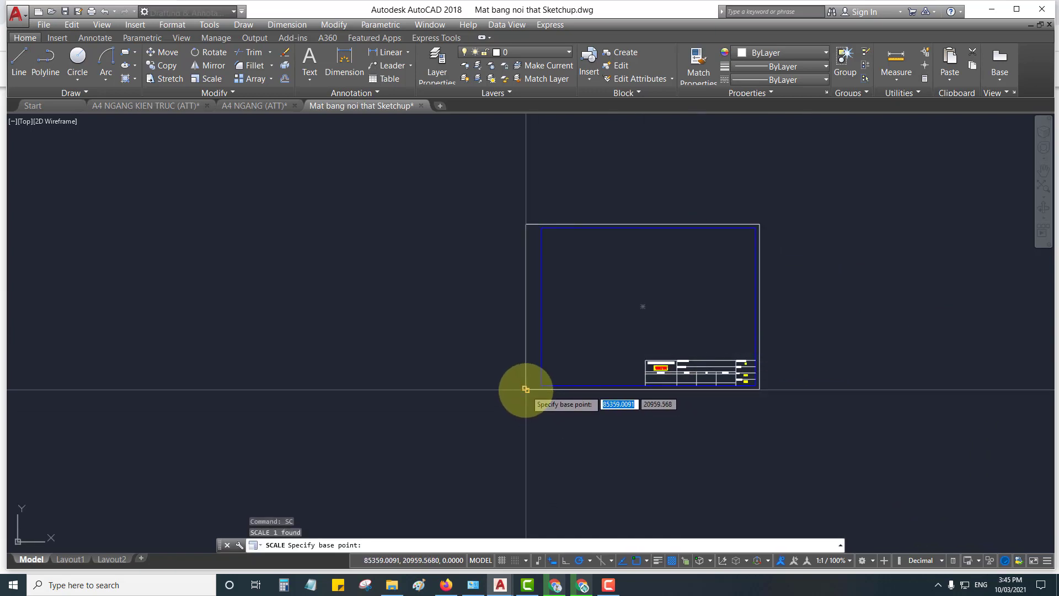
{"action": "left_click", "coordinate": [380, 592]}
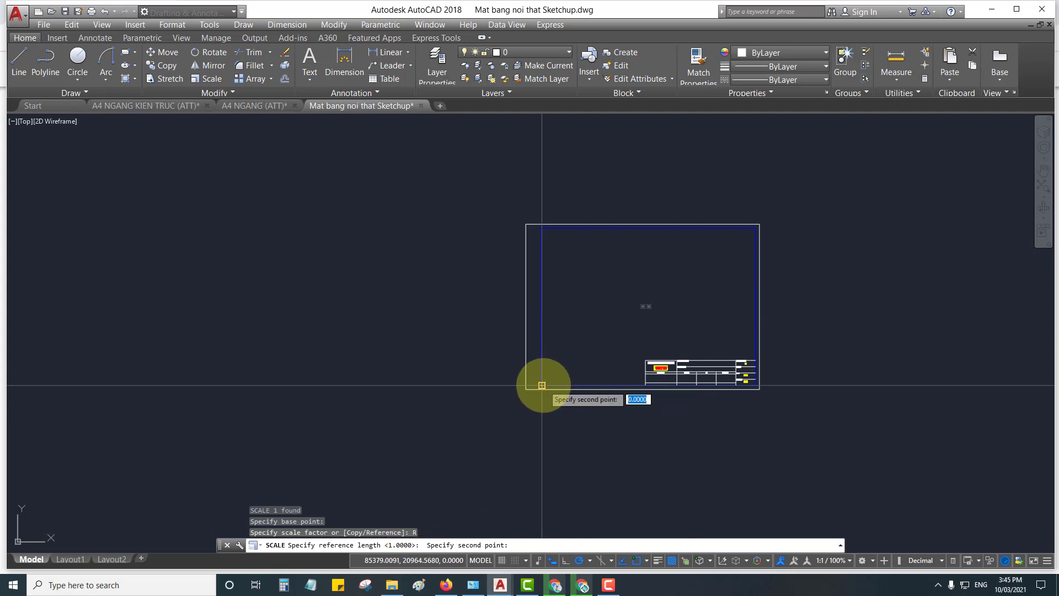
{"action": "scroll", "coordinate": [741, 384], "scroll_direction": "up", "scroll_amount": 5}
{"action": "scroll", "coordinate": [783, 391], "scroll_direction": "up", "scroll_amount": 1}
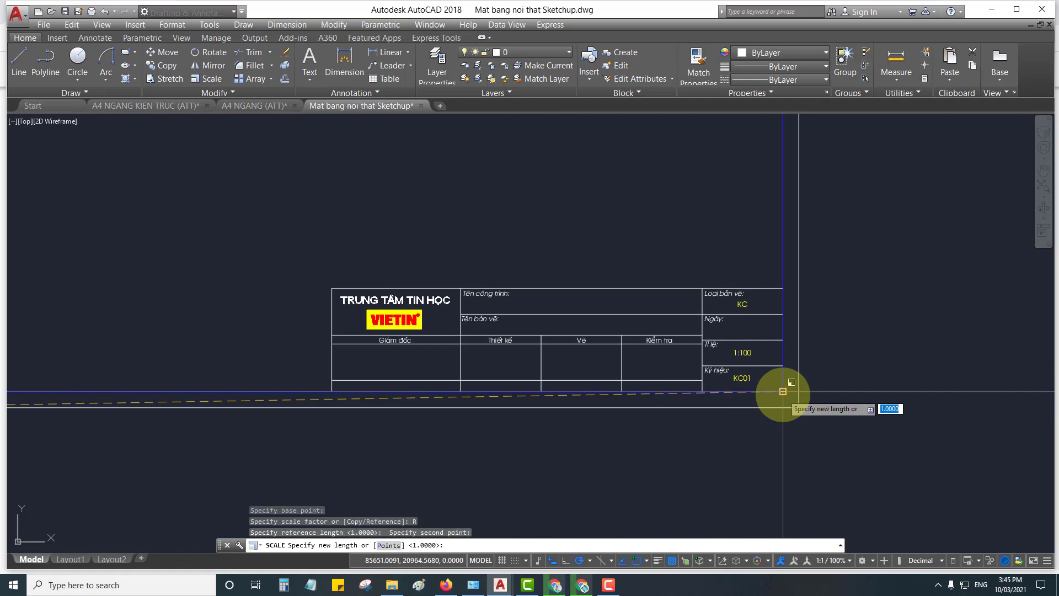
{"action": "left_click", "coordinate": [394, 549]}
{"action": "scroll", "coordinate": [739, 369], "scroll_direction": "down", "scroll_amount": 8}
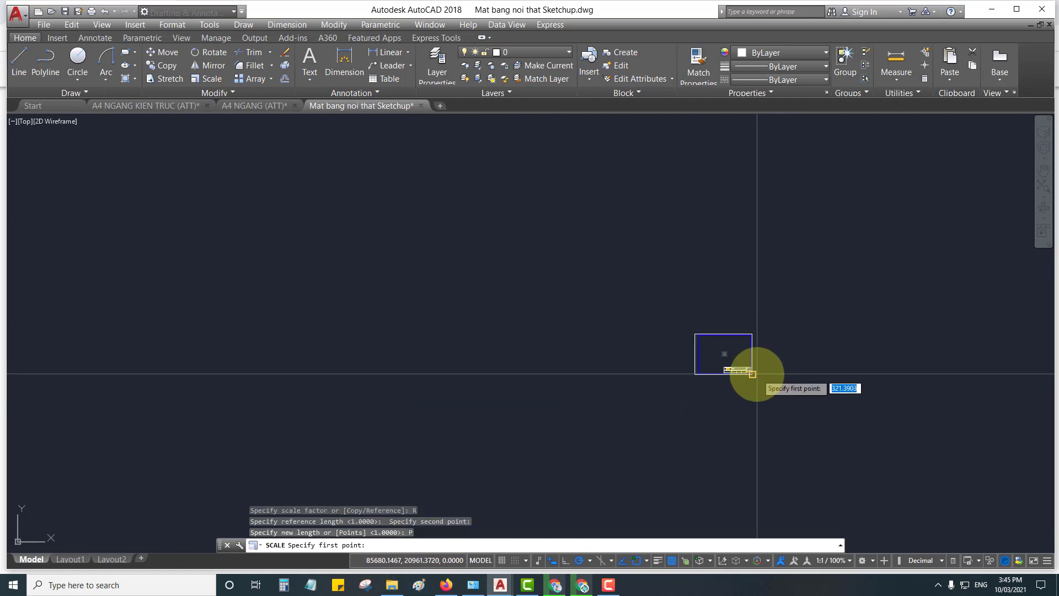
{"action": "scroll", "coordinate": [717, 380], "scroll_direction": "up", "scroll_amount": 3}
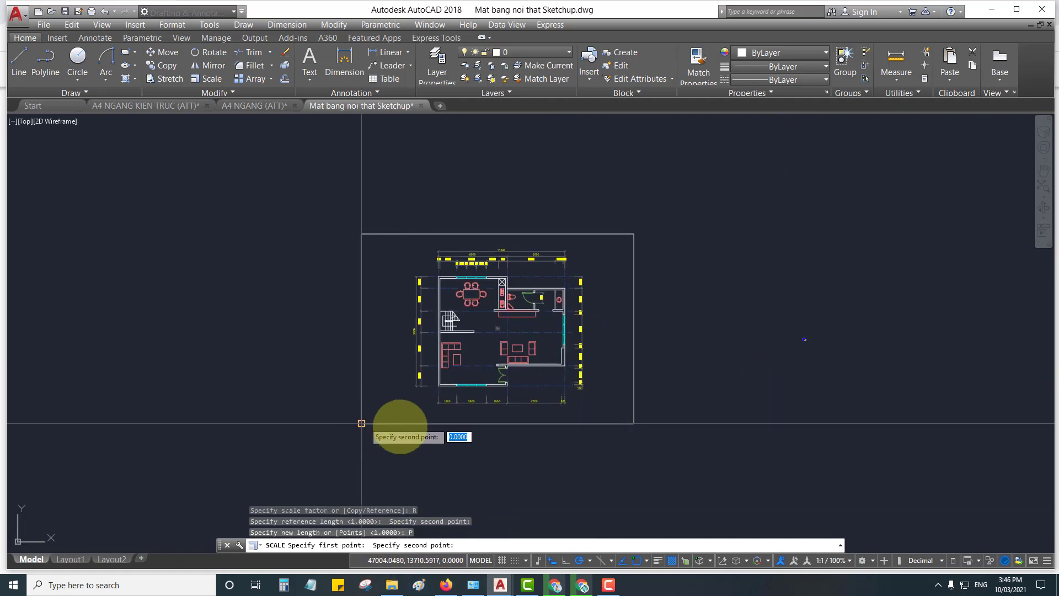
{"action": "left_click", "coordinate": [634, 423]}
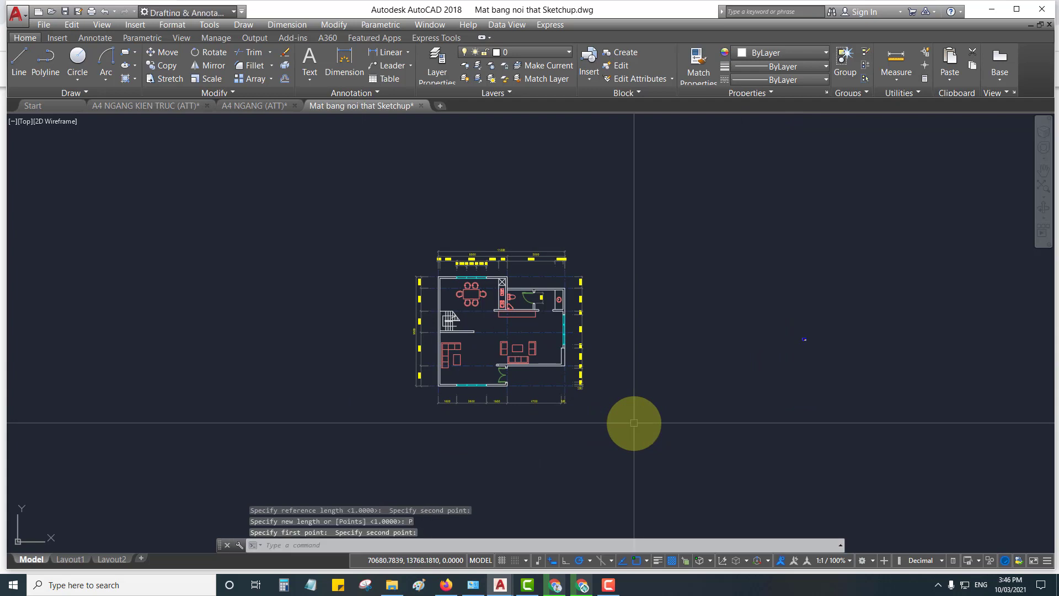
Zoom and pan around the floor plan to review it without the outline
{"action": "scroll", "coordinate": [561, 428], "scroll_direction": "down", "scroll_amount": 3}
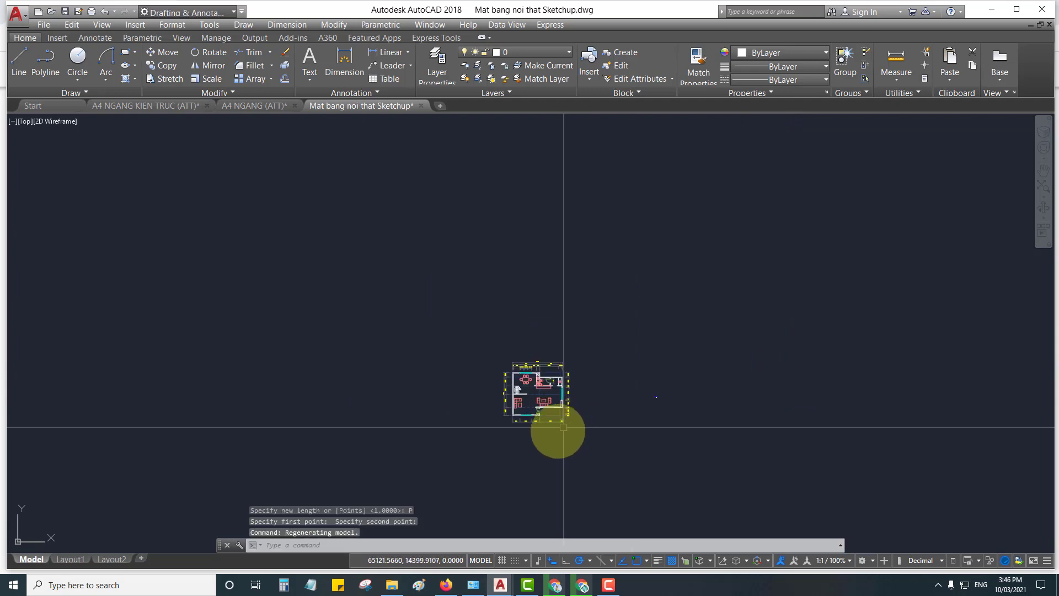
{"action": "scroll", "coordinate": [549, 445], "scroll_direction": "up", "scroll_amount": 1}
{"action": "scroll", "coordinate": [561, 454], "scroll_direction": "up", "scroll_amount": 2}
{"action": "scroll", "coordinate": [561, 454], "scroll_direction": "up", "scroll_amount": 2}
{"action": "scroll", "coordinate": [702, 343], "scroll_direction": "down", "scroll_amount": 4}
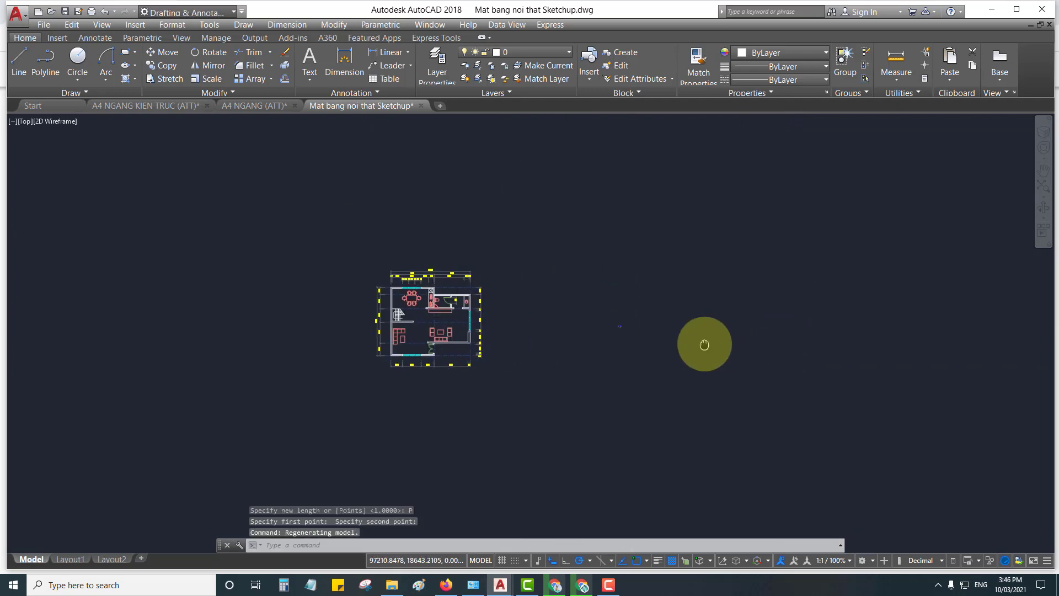
{"action": "scroll", "coordinate": [620, 324], "scroll_direction": "up", "scroll_amount": 4}
{"action": "middle_click_drag", "start_coordinate": [619, 324], "coordinate": [718, 340]}
{"action": "scroll", "coordinate": [843, 322], "scroll_direction": "up", "scroll_amount": 6}
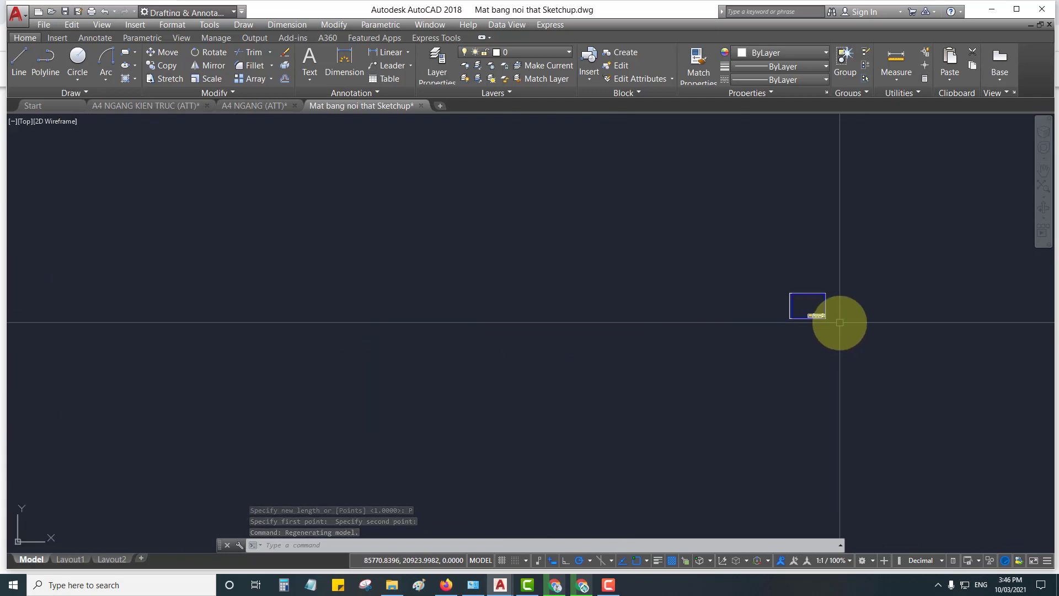
{"action": "scroll", "coordinate": [485, 308], "scroll_direction": "down", "scroll_amount": 7}
{"action": "scroll", "coordinate": [559, 318], "scroll_direction": "down", "scroll_amount": 2}
Draw a helper rectangle enclosing the floor plan with RECTANG
{"action": "type", "text": "rec"}
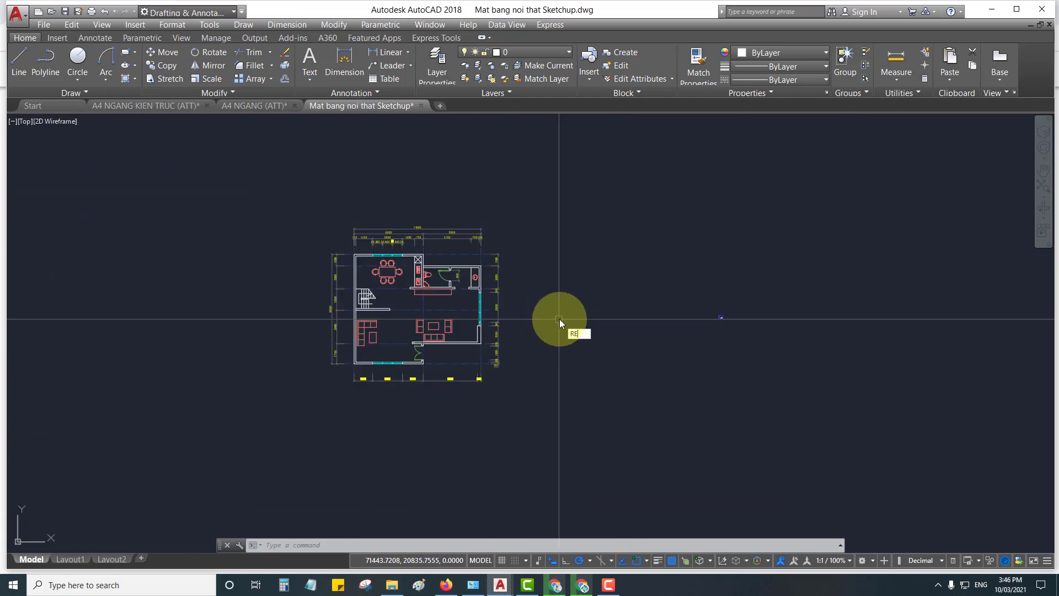
{"action": "key", "text": "Return"}
{"action": "left_click", "coordinate": [306, 406]}
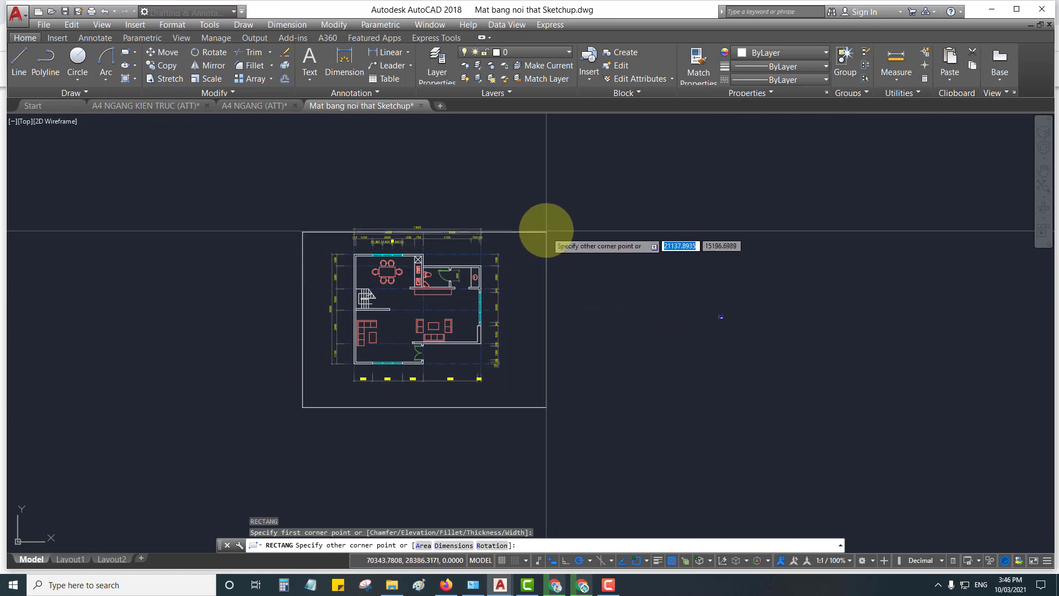
{"action": "left_click", "coordinate": [546, 211]}
{"action": "scroll", "coordinate": [710, 312], "scroll_direction": "down", "scroll_amount": 5}
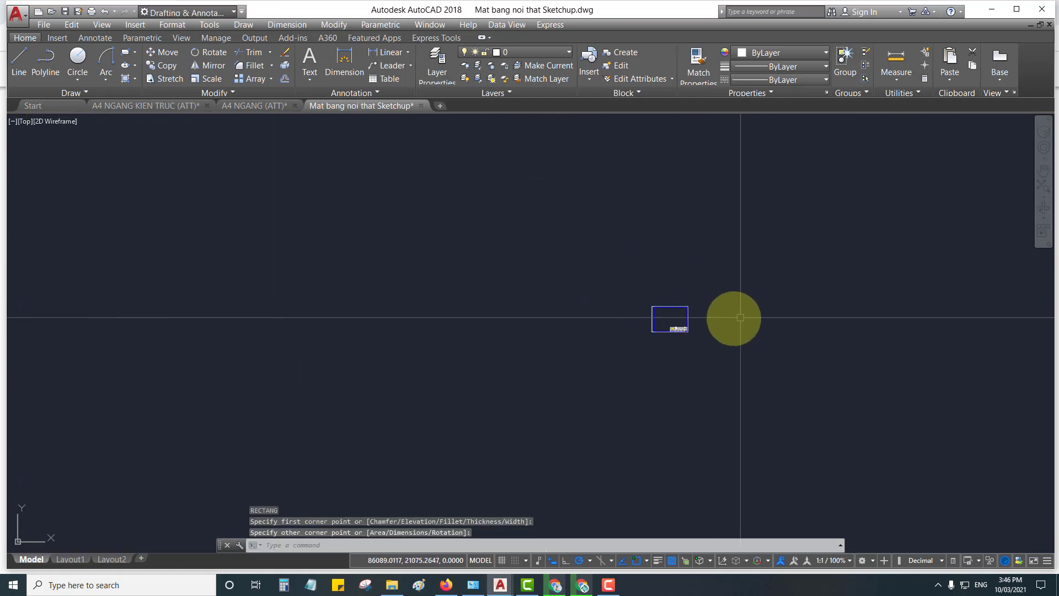
{"action": "scroll", "coordinate": [664, 328], "scroll_direction": "up", "scroll_amount": 2}
Start scaling the title-block frame from its lower-left corner using the Reference option
{"action": "type", "text": "c"}
{"action": "key", "text": "Return"}
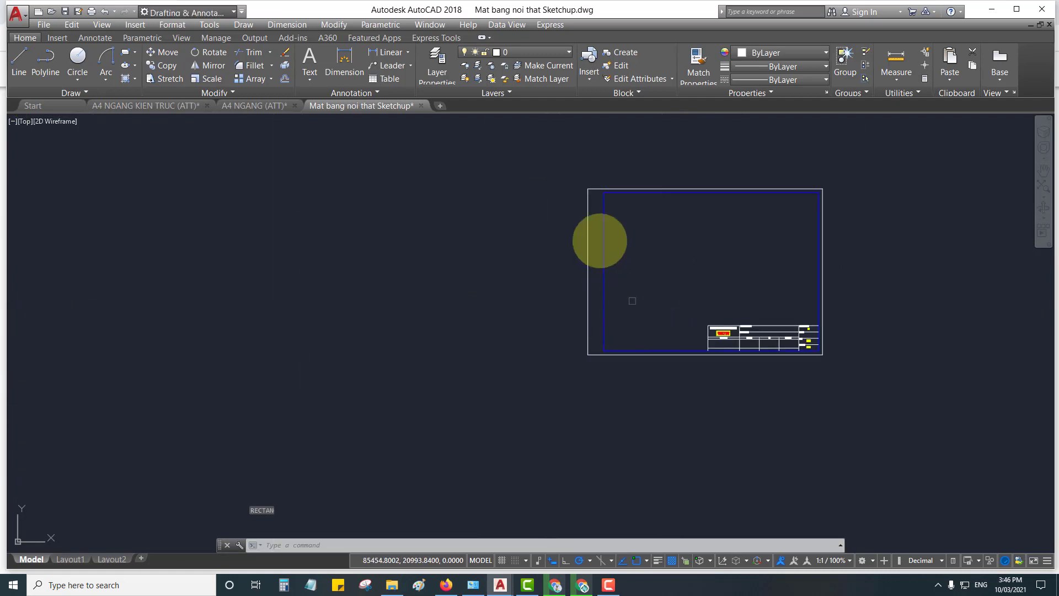
{"action": "left_click", "coordinate": [566, 162]}
{"action": "left_click", "coordinate": [827, 361]}
{"action": "key", "text": "Return"}
{"action": "left_click", "coordinate": [588, 354]}
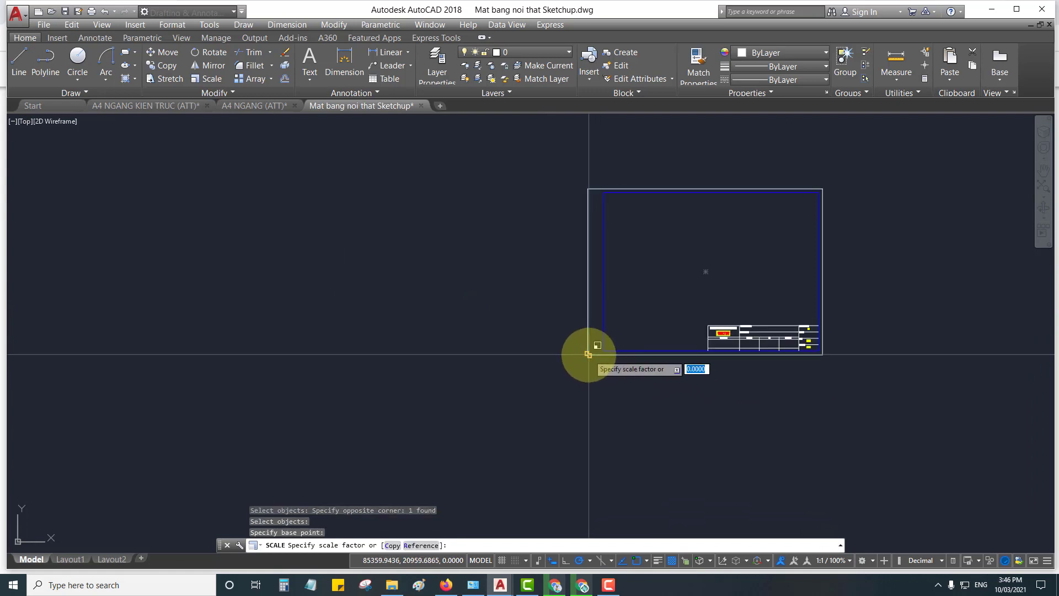
{"action": "type", "text": "R"}
{"action": "key", "text": "Return"}
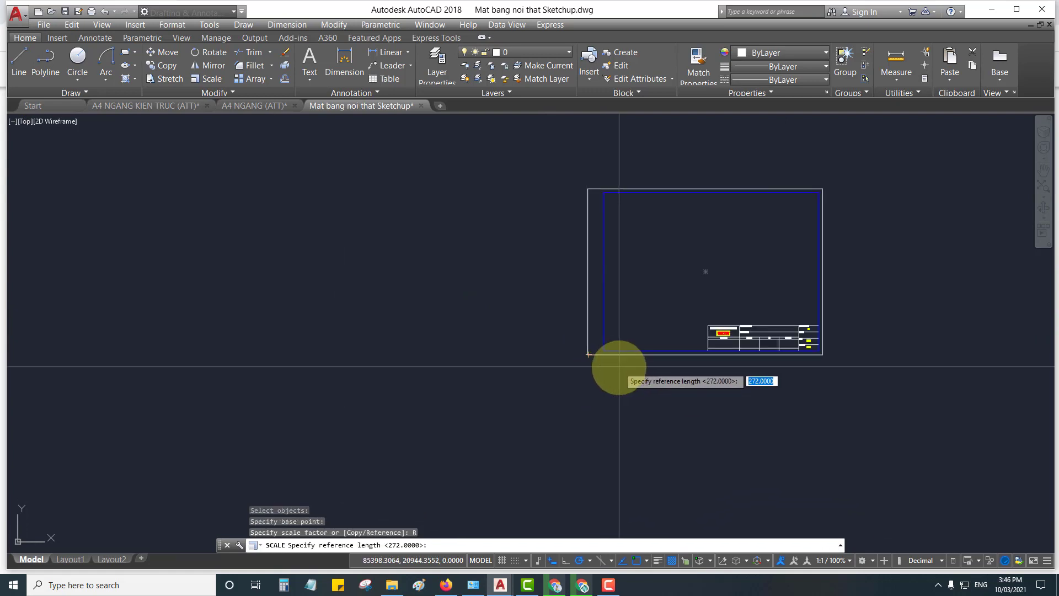
Set the frame's bottom edge as reference length, matching it to the rectangle's bottom corners
{"action": "scroll", "coordinate": [607, 353], "scroll_direction": "up", "scroll_amount": 2}
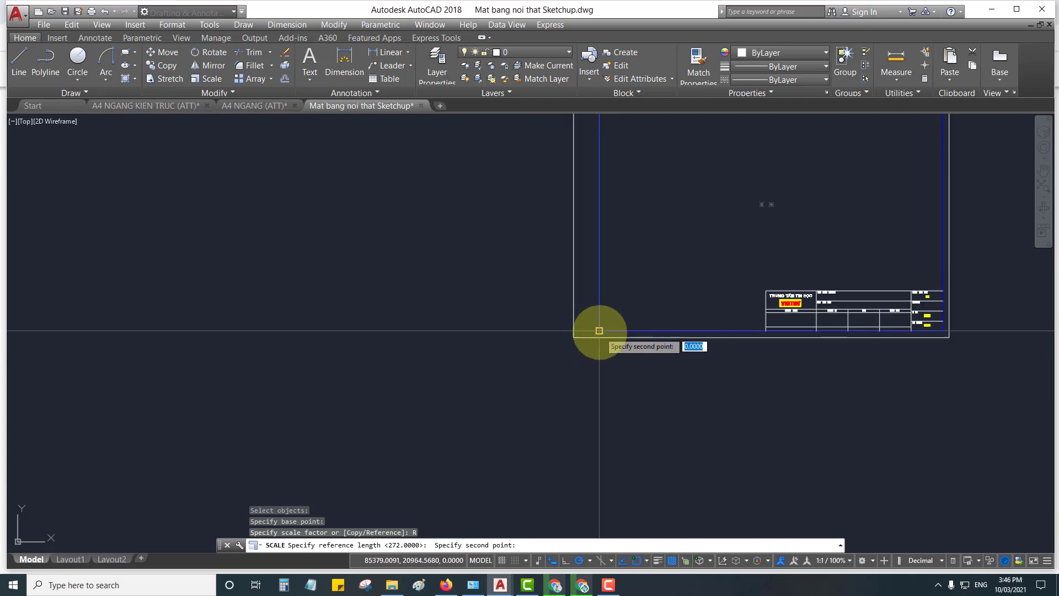
{"action": "left_click", "coordinate": [943, 331]}
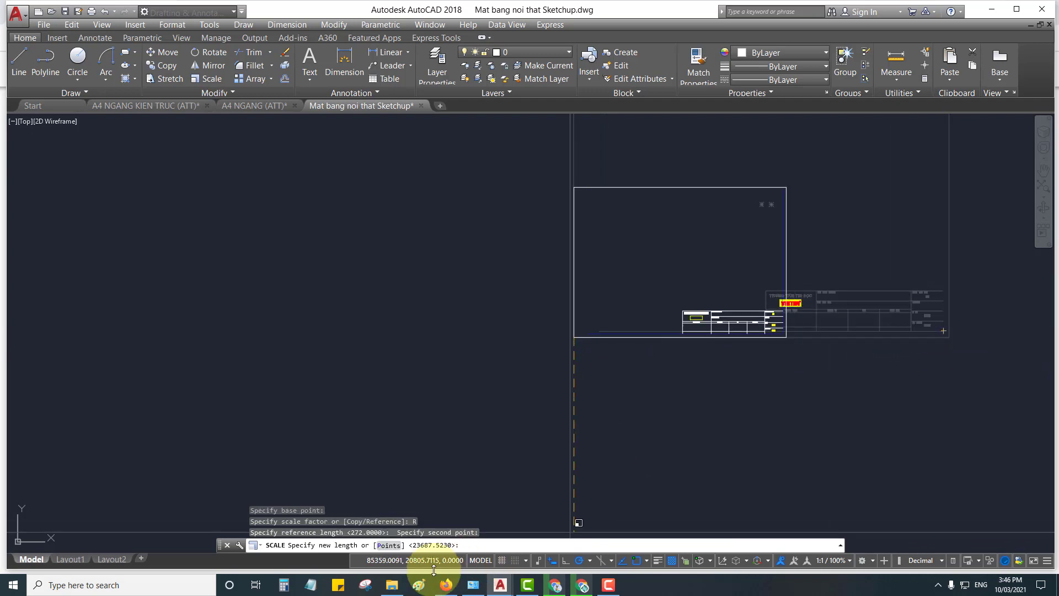
{"action": "left_click", "coordinate": [393, 550]}
{"action": "middle_click_drag", "start_coordinate": [780, 367], "coordinate": [520, 359]}
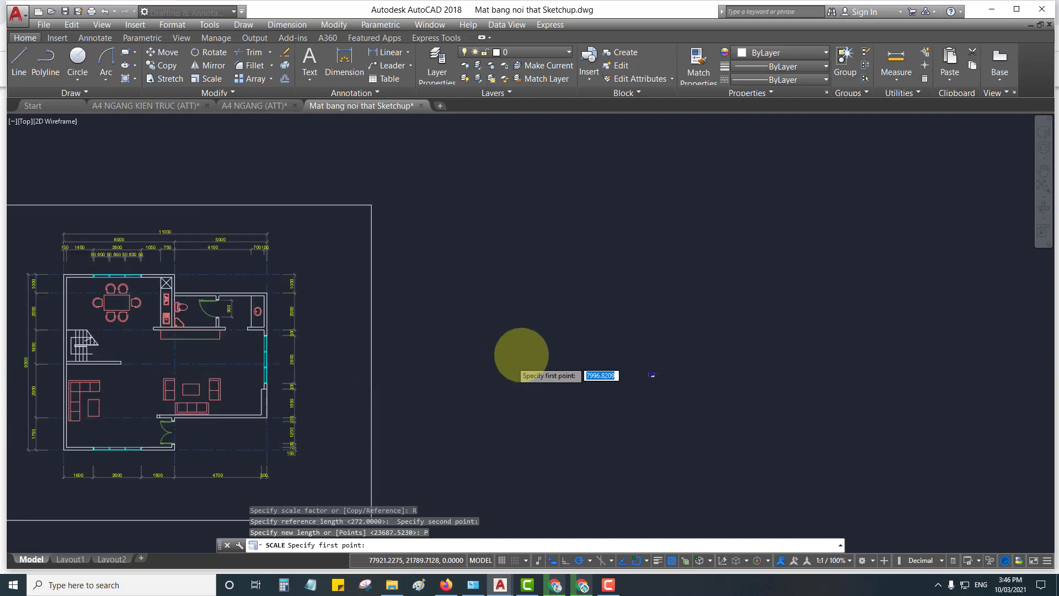
{"action": "scroll", "coordinate": [570, 352], "scroll_direction": "down", "scroll_amount": 3}
{"action": "scroll", "coordinate": [406, 386], "scroll_direction": "up", "scroll_amount": 5}
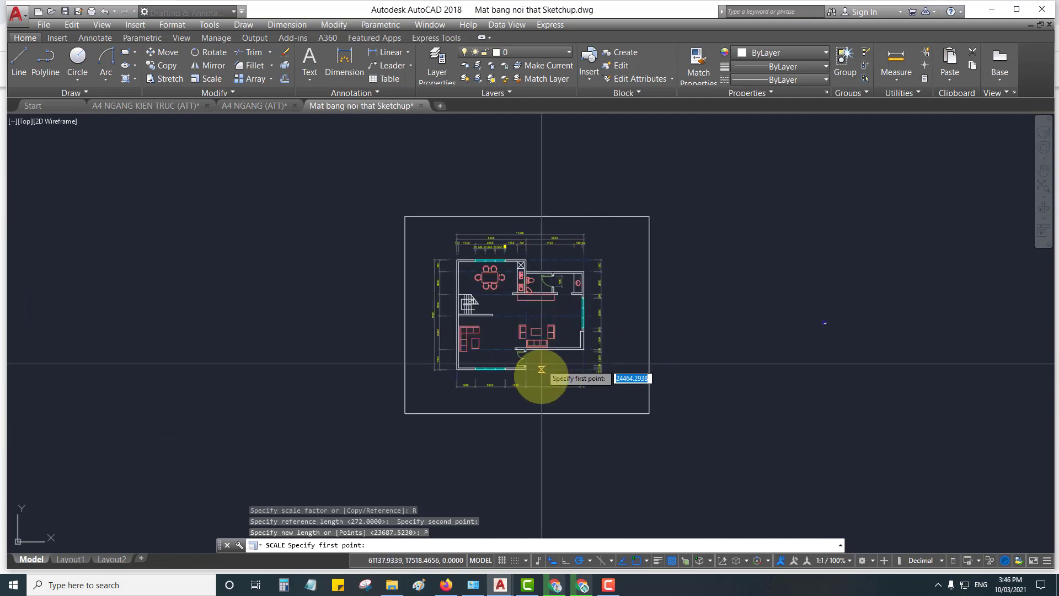
{"action": "left_click", "coordinate": [405, 413]}
{"action": "left_click", "coordinate": [649, 413]}
Select the helper rectangle around the floor plan
{"action": "scroll", "coordinate": [758, 292], "scroll_direction": "down", "scroll_amount": 2}
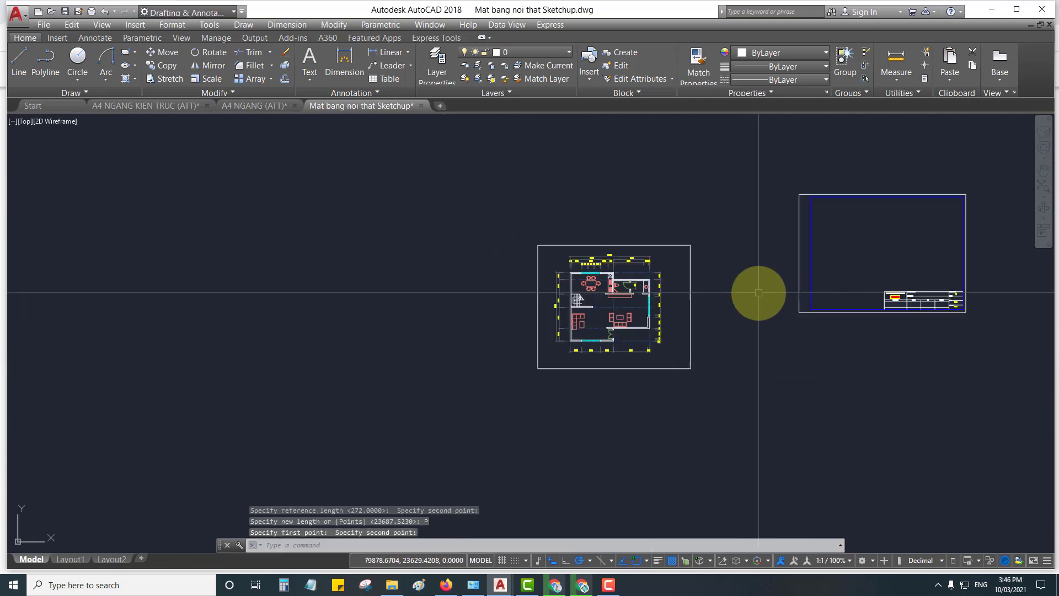
{"action": "scroll", "coordinate": [745, 298], "scroll_direction": "down", "scroll_amount": 2}
{"action": "scroll", "coordinate": [717, 289], "scroll_direction": "up", "scroll_amount": 4}
{"action": "left_click", "coordinate": [691, 278]}
Delete the helper rectangle and move the window-selected floor plan inside the enlarged frame
{"action": "key", "text": "Delete"}
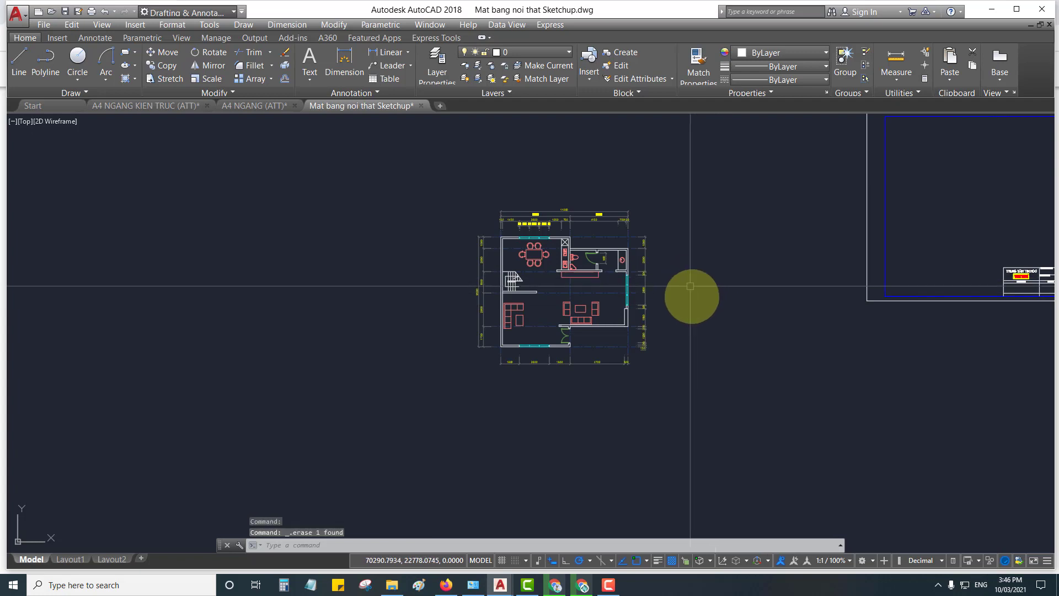
{"action": "middle_click_drag", "start_coordinate": [690, 286], "coordinate": [428, 354]}
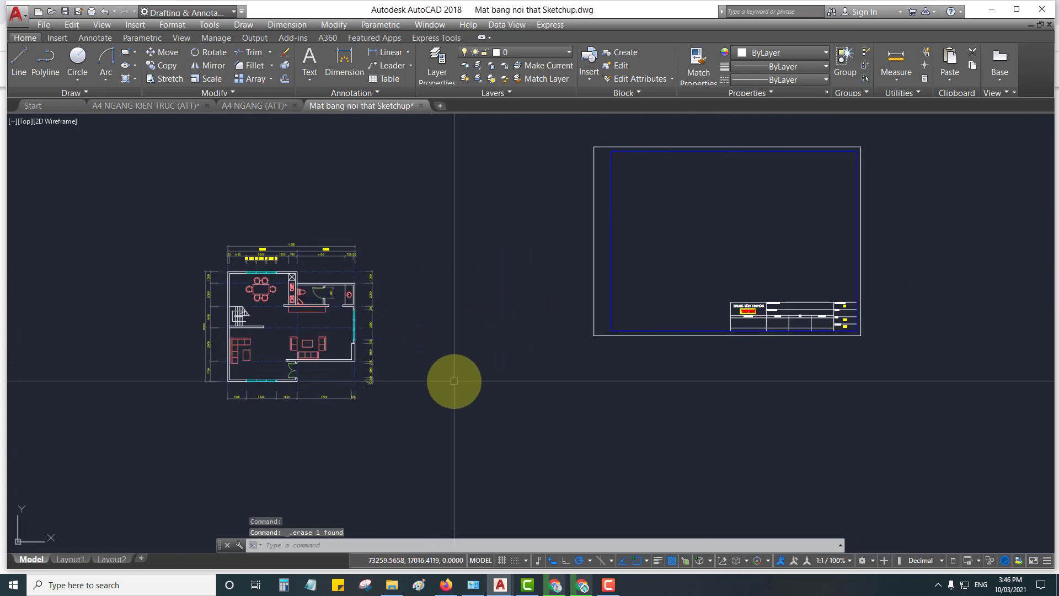
{"action": "type", "text": "m"}
{"action": "key", "text": "space"}
{"action": "left_click", "coordinate": [190, 218]}
{"action": "left_click", "coordinate": [422, 375]}
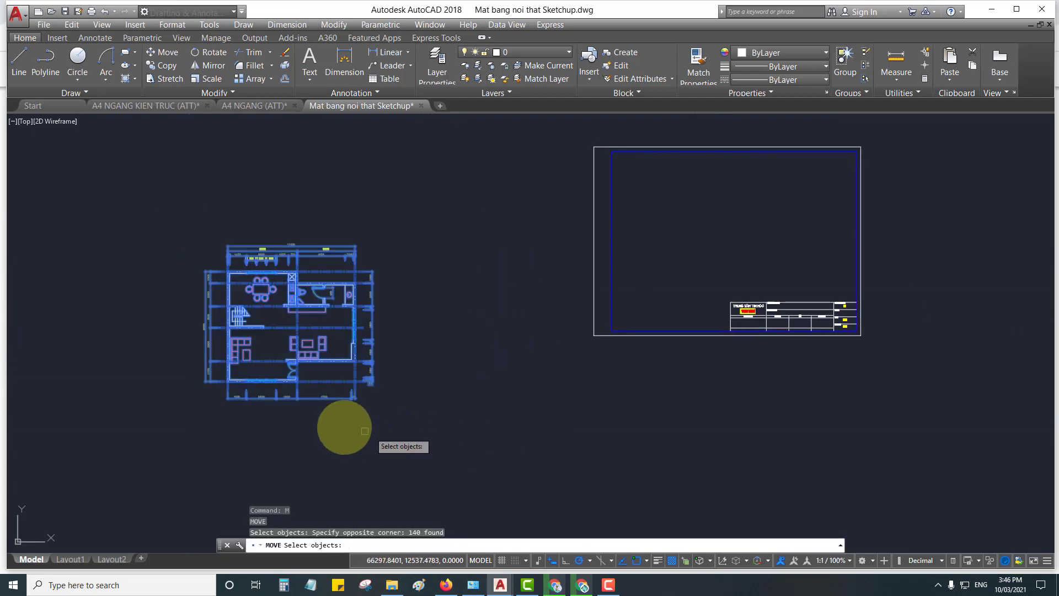
{"action": "key", "text": "Return"}
{"action": "left_click", "coordinate": [297, 380]}
{"action": "scroll", "coordinate": [749, 296], "scroll_direction": "up", "scroll_amount": 2}
{"action": "middle_click_drag", "start_coordinate": [749, 296], "coordinate": [552, 385]}
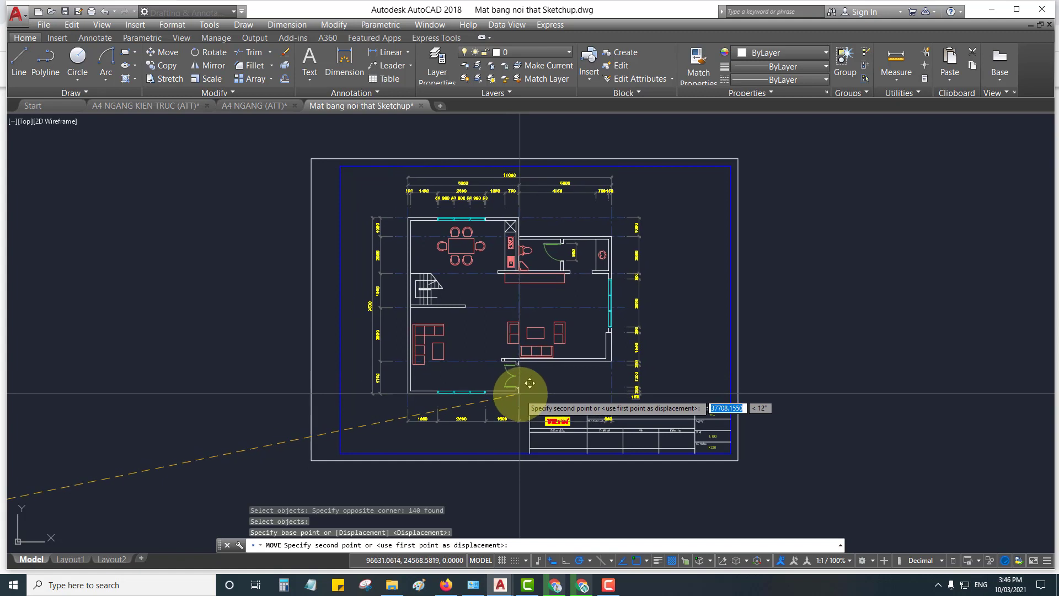
{"action": "left_click", "coordinate": [549, 385]}
{"action": "key", "text": "Escape"}
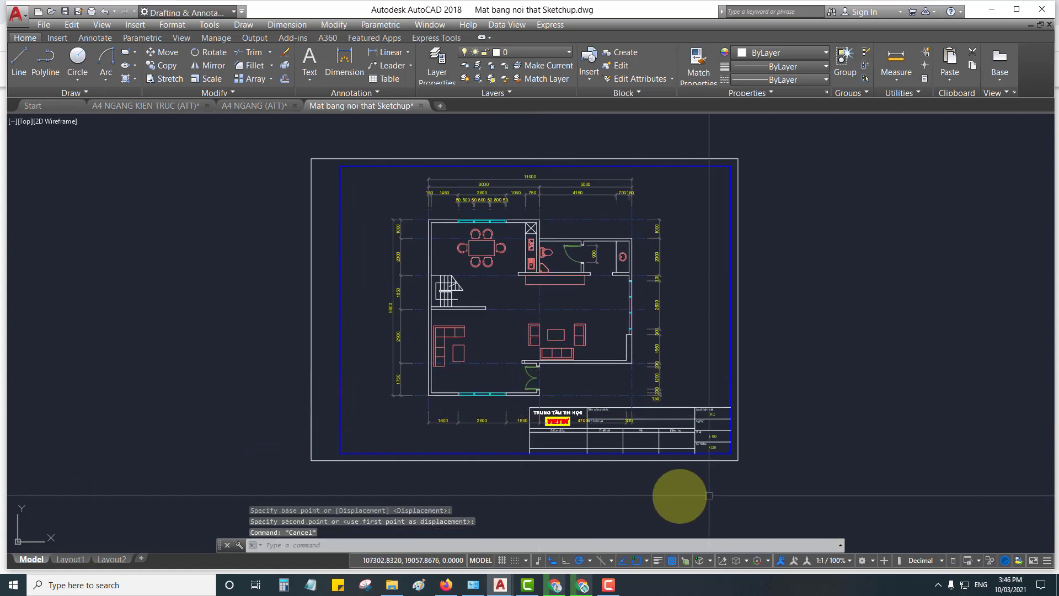
Pan and zoom to centre the framed floor plan and title block in view
{"action": "middle_click_drag", "start_coordinate": [679, 494], "coordinate": [701, 488]}
{"action": "scroll", "coordinate": [700, 488], "scroll_direction": "up", "scroll_amount": 2}
{"action": "scroll", "coordinate": [595, 433], "scroll_direction": "down", "scroll_amount": 2}
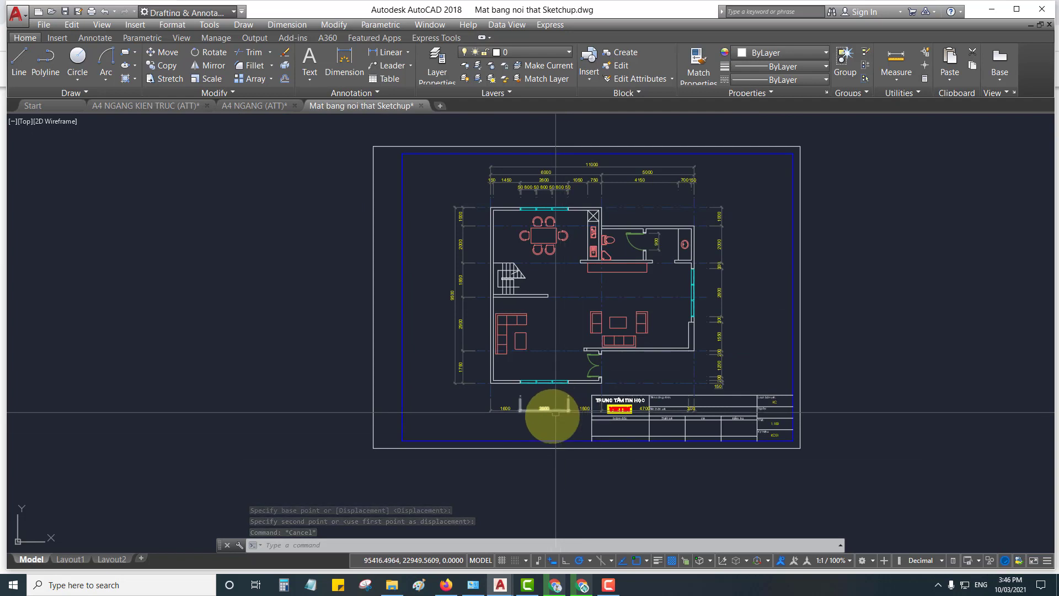
{"action": "scroll", "coordinate": [555, 412], "scroll_direction": "down", "scroll_amount": 2}
{"action": "scroll", "coordinate": [548, 413], "scroll_direction": "up", "scroll_amount": 4}
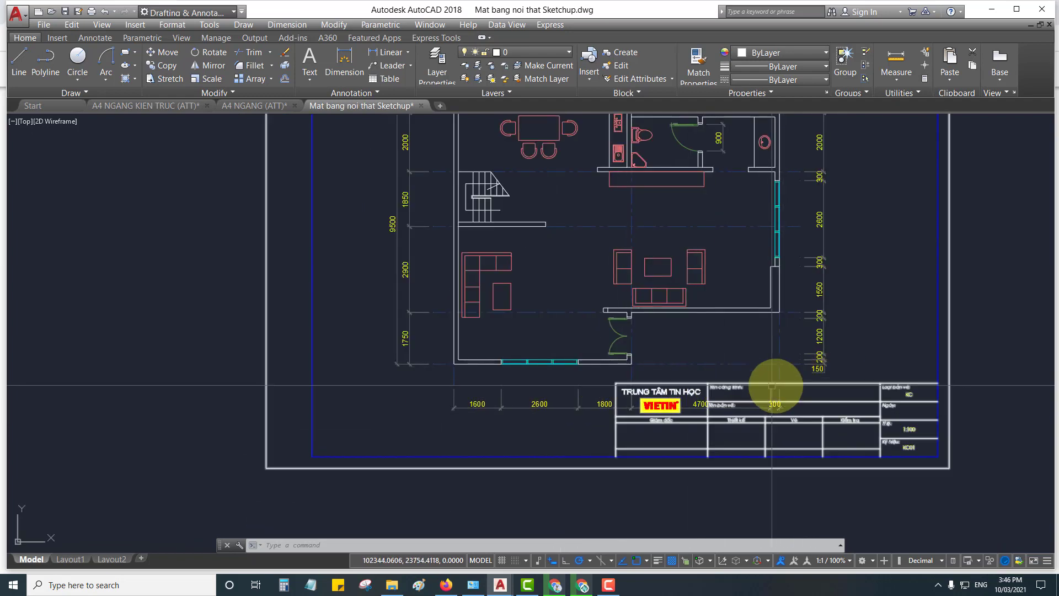
{"action": "scroll", "coordinate": [771, 390], "scroll_direction": "down", "scroll_amount": 4}
{"action": "middle_click_drag", "start_coordinate": [771, 390], "coordinate": [739, 397]}
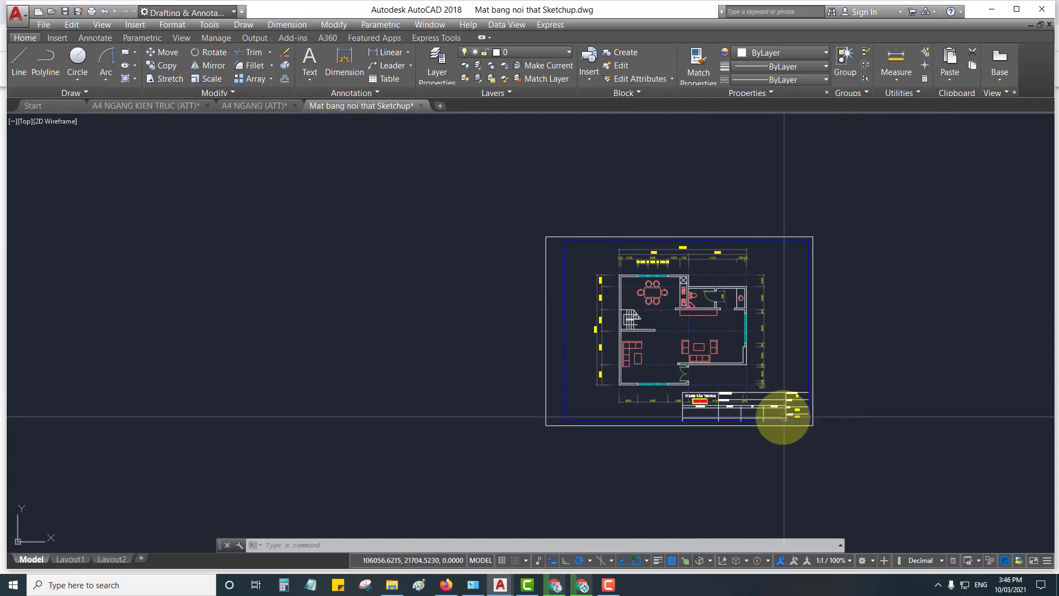
{"action": "scroll", "coordinate": [767, 356], "scroll_direction": "up", "scroll_amount": 2}
{"action": "middle_click_drag", "start_coordinate": [764, 356], "coordinate": [634, 366]}
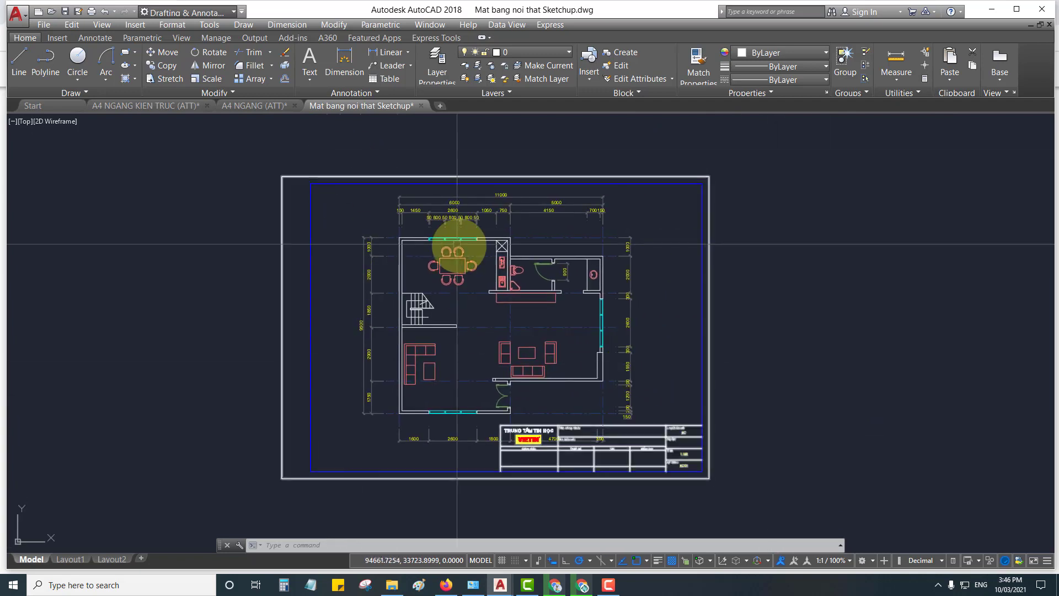
Go to A4 NGANG KIEN TRUC and back to A4 NGANG (ATT), showing its full 297 × 210 frame
{"action": "left_click", "coordinate": [258, 107]}
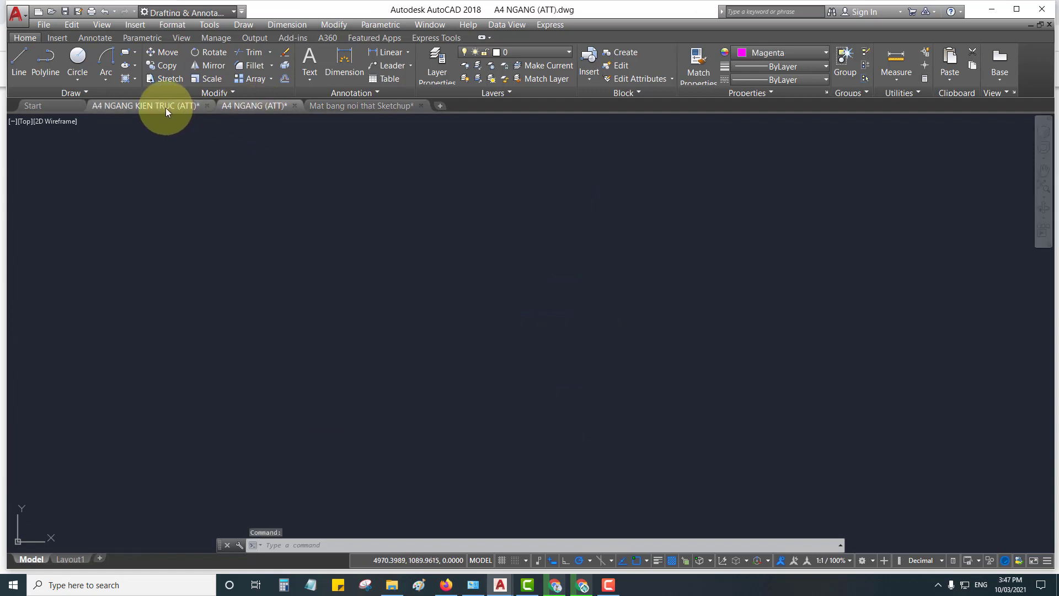
{"action": "left_click", "coordinate": [166, 108]}
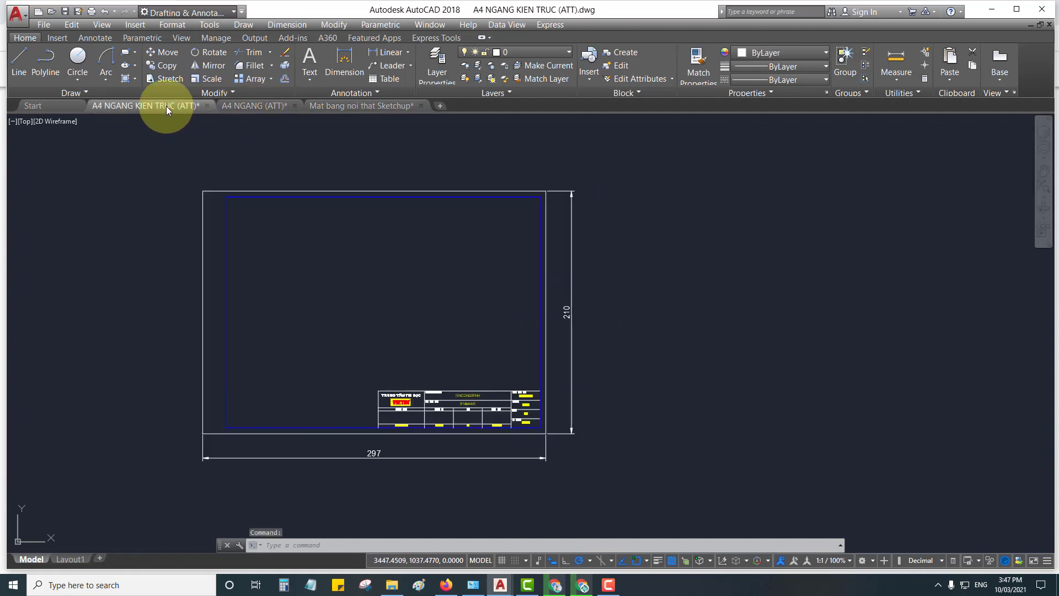
{"action": "left_click", "coordinate": [256, 107]}
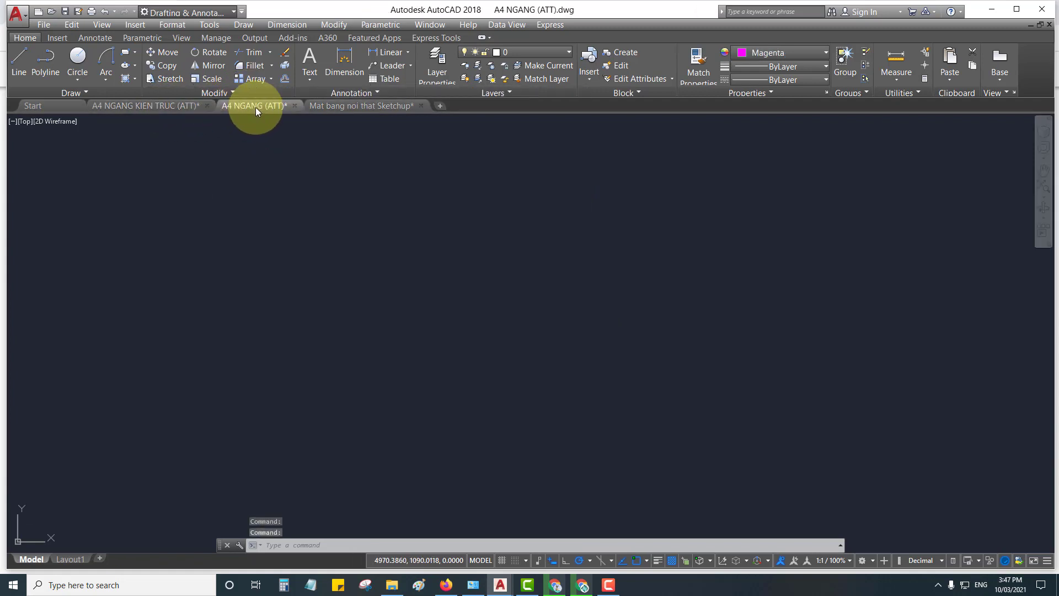
{"action": "scroll", "coordinate": [324, 178], "scroll_direction": "down", "scroll_amount": 5}
{"action": "scroll", "coordinate": [378, 227], "scroll_direction": "down", "scroll_amount": 3}
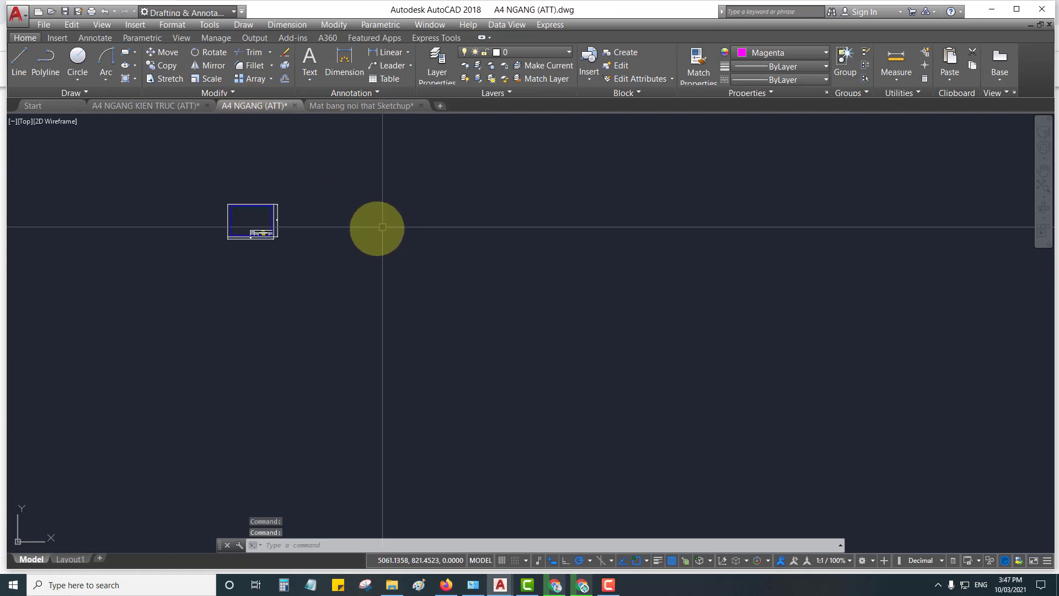
{"action": "scroll", "coordinate": [228, 208], "scroll_direction": "up", "scroll_amount": 5}
{"action": "scroll", "coordinate": [229, 208], "scroll_direction": "up", "scroll_amount": 2}
{"action": "scroll", "coordinate": [375, 243], "scroll_direction": "up", "scroll_amount": 2}
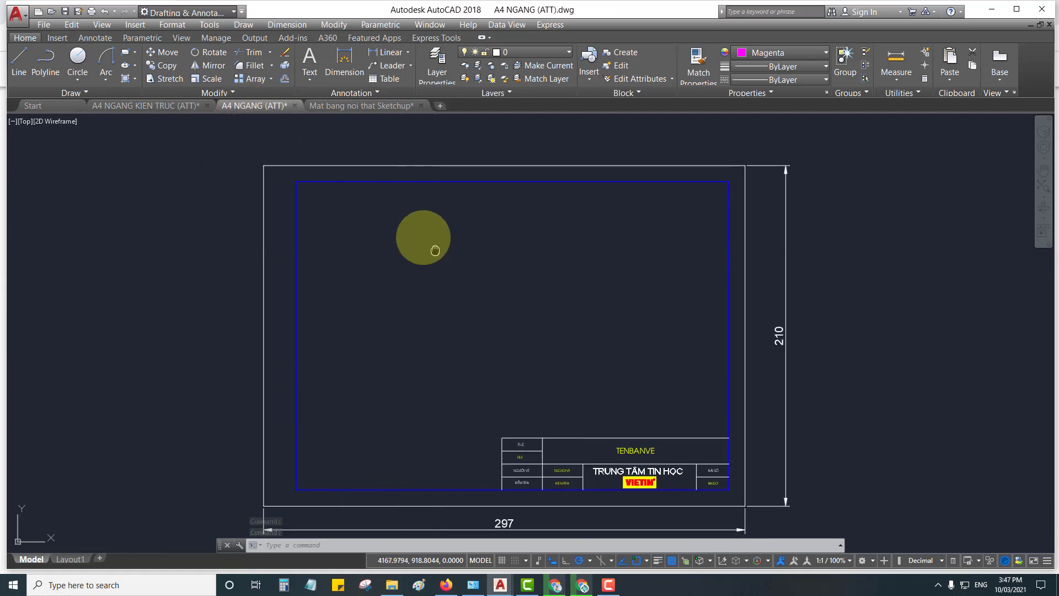